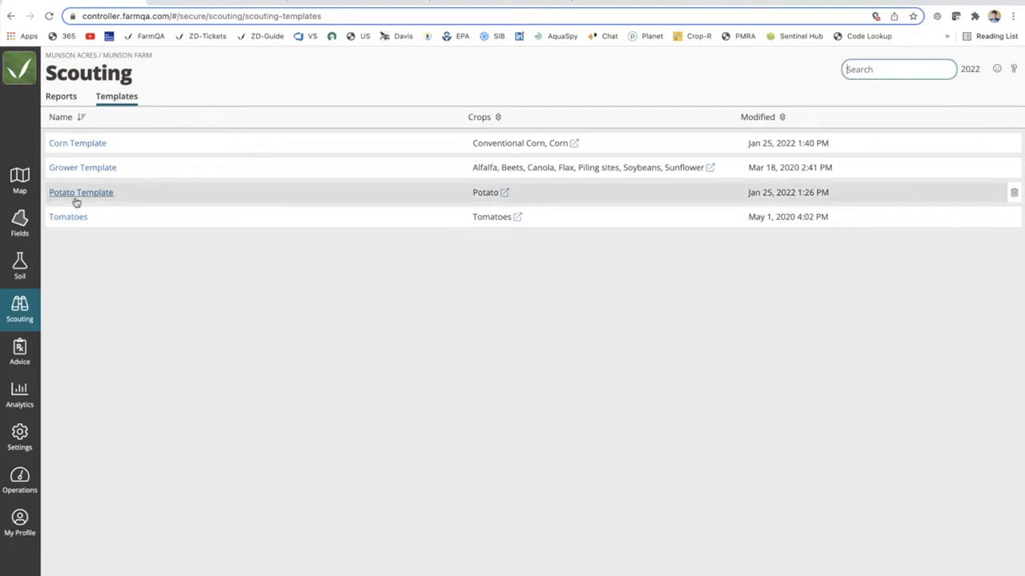
- Open the Corn Template to review its Plant Conditions questions, and return to the scouting templates list
{"action": "left_click", "coordinate": [78, 144]}
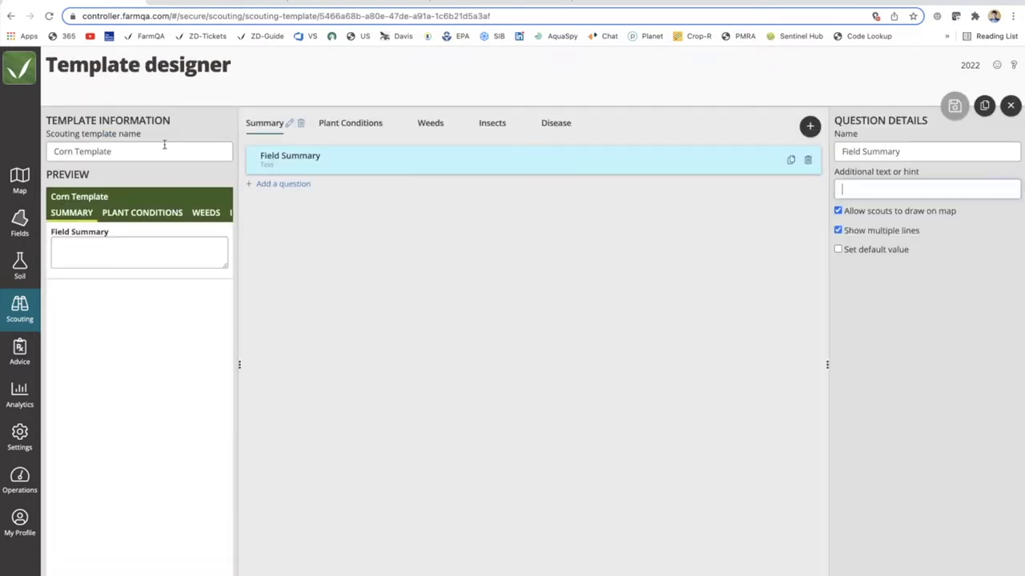
{"action": "left_click", "coordinate": [353, 125]}
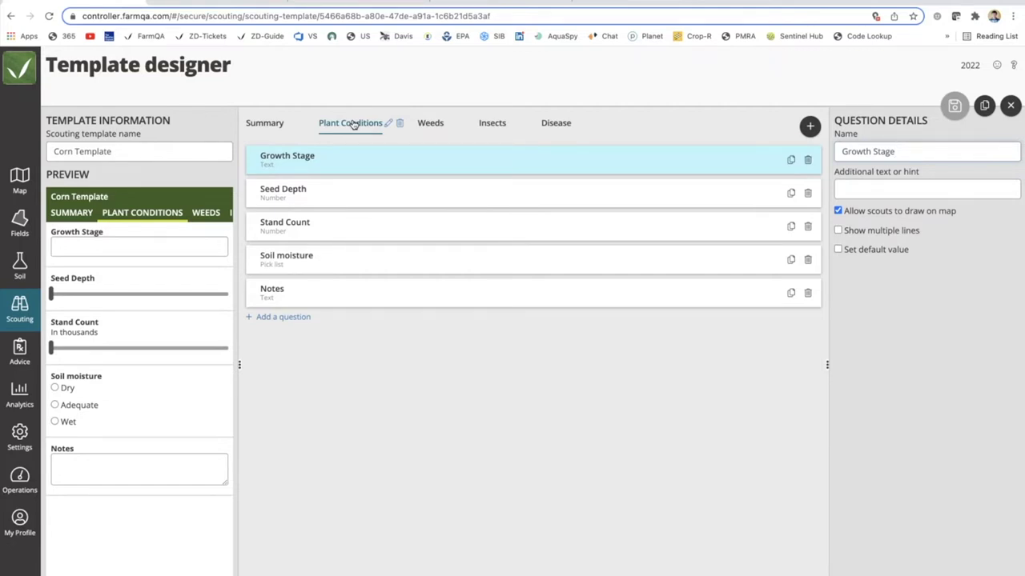
{"action": "left_click", "coordinate": [19, 320]}
{"action": "left_click", "coordinate": [117, 97]}
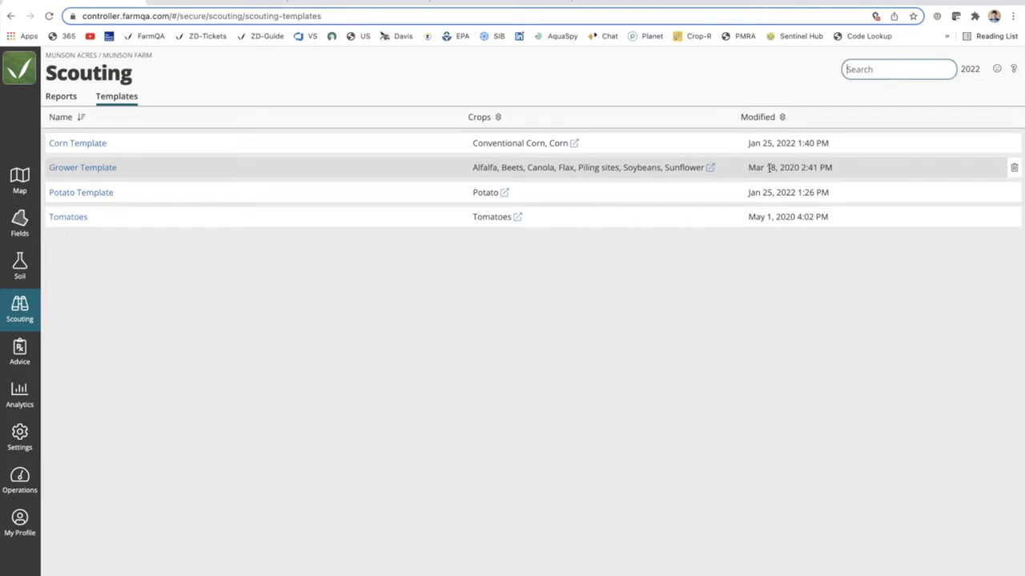
- Open the Corn Template and delete its Plant Conditions, Weeds, Insects, Disease and Summary sections
{"action": "left_click", "coordinate": [80, 144]}
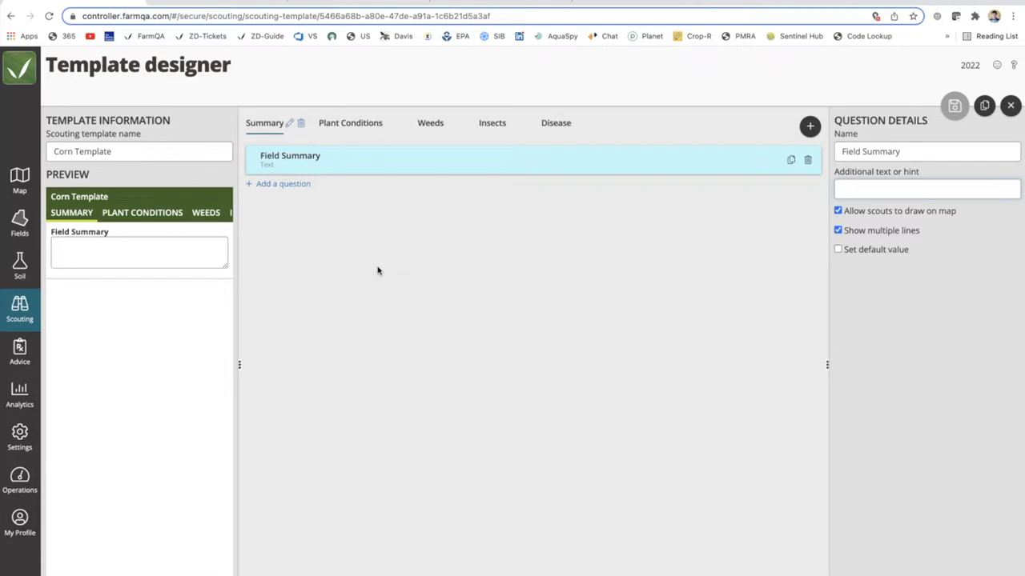
{"action": "left_click", "coordinate": [356, 124]}
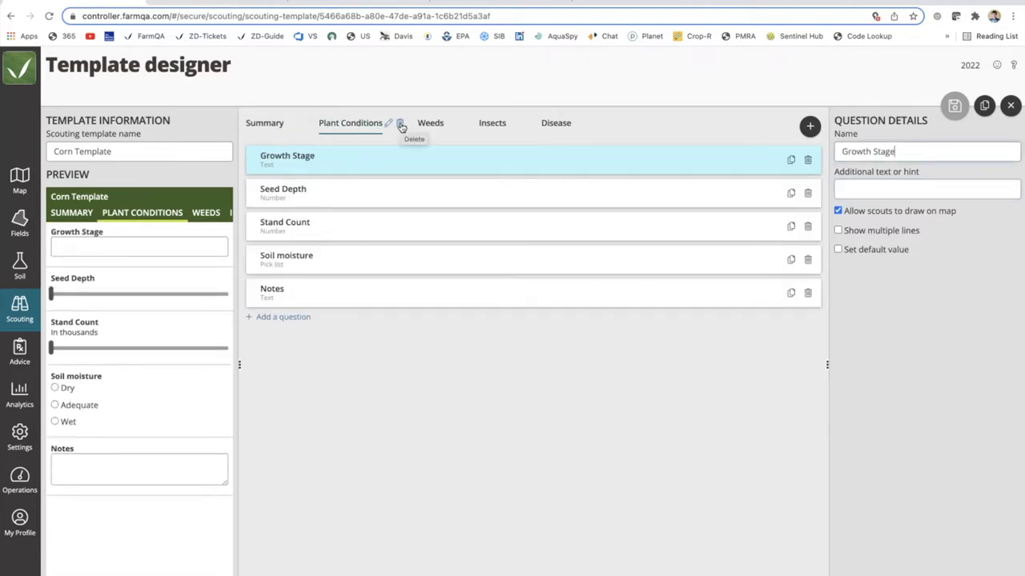
{"action": "left_click", "coordinate": [400, 126]}
{"action": "left_click", "coordinate": [334, 127]}
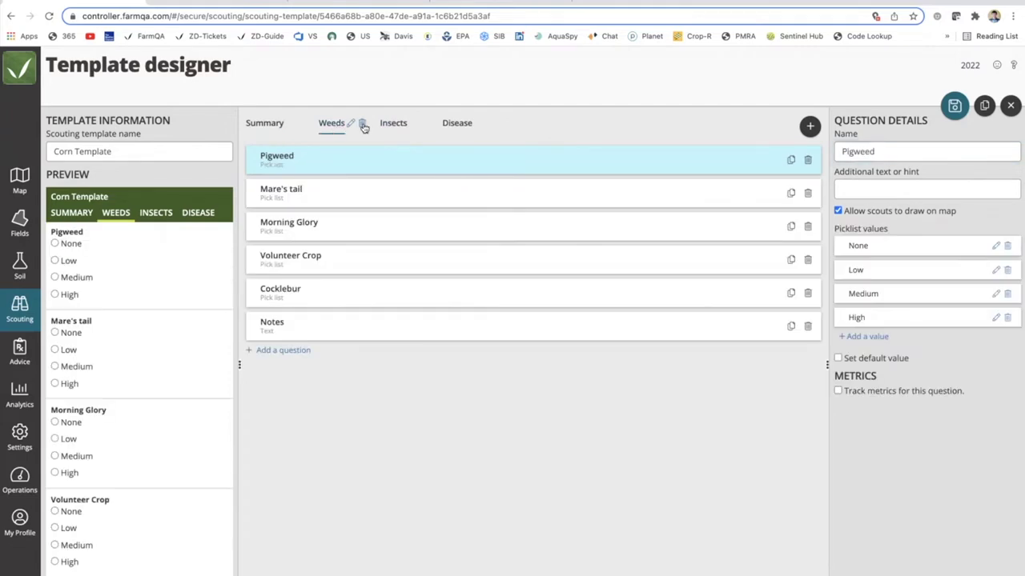
{"action": "left_click", "coordinate": [361, 124]}
{"action": "left_click", "coordinate": [331, 125]}
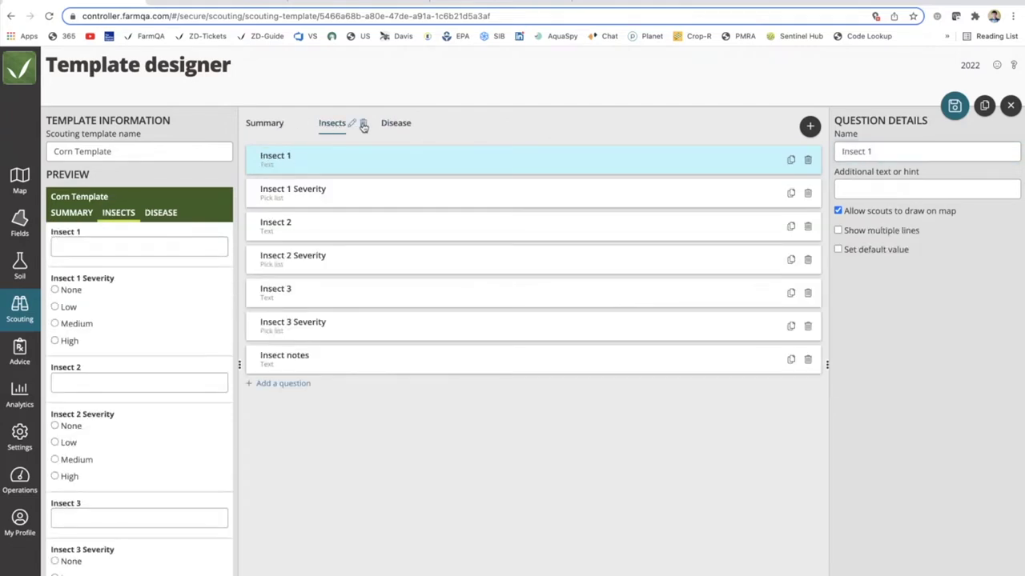
{"action": "left_click", "coordinate": [363, 126]}
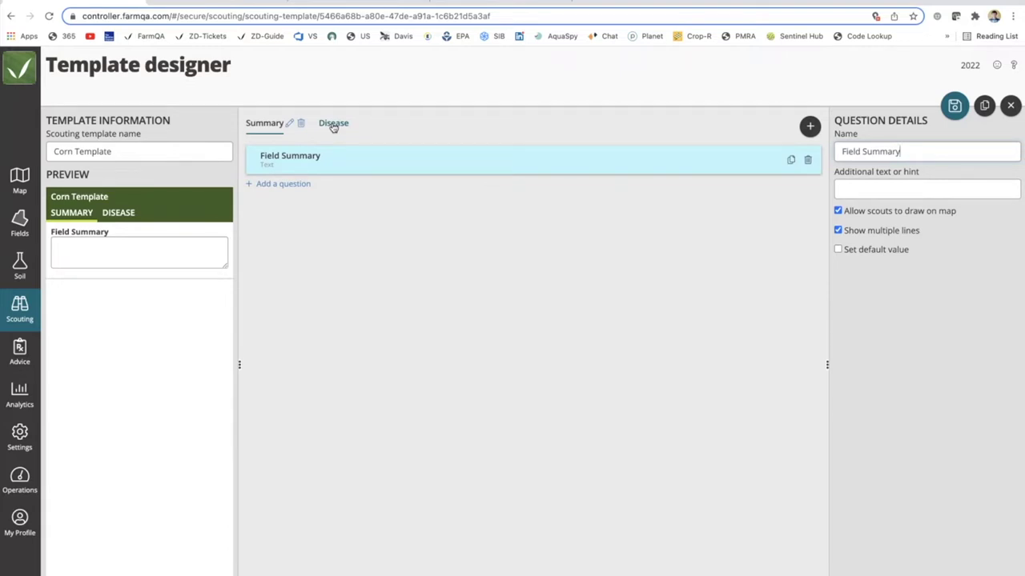
{"action": "left_click", "coordinate": [333, 126]}
{"action": "left_click", "coordinate": [367, 125]}
{"action": "left_click", "coordinate": [302, 124]}
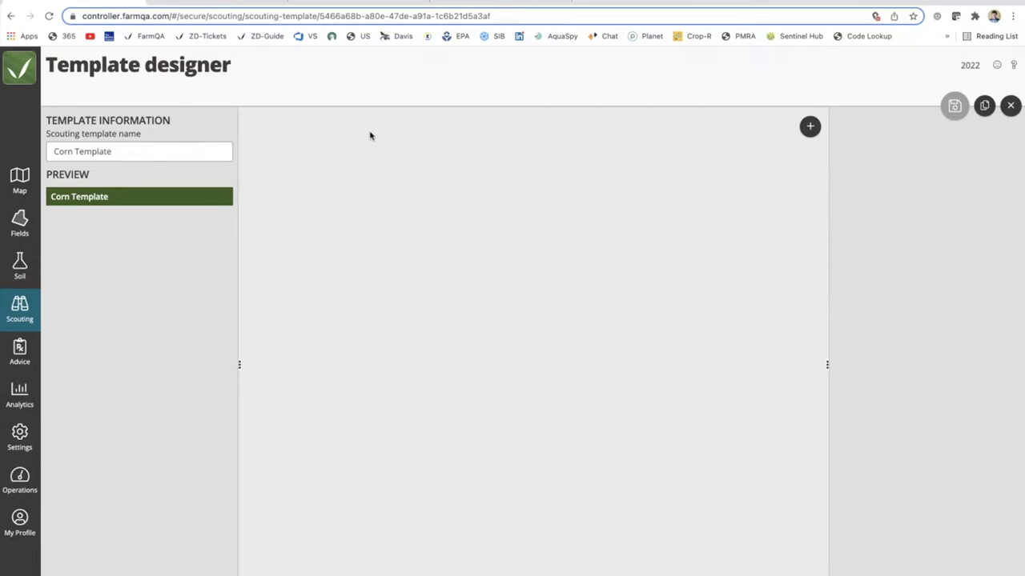
- Add a section named Summary to the Corn Template, containing a text question also named Summary
{"action": "left_click", "coordinate": [810, 127]}
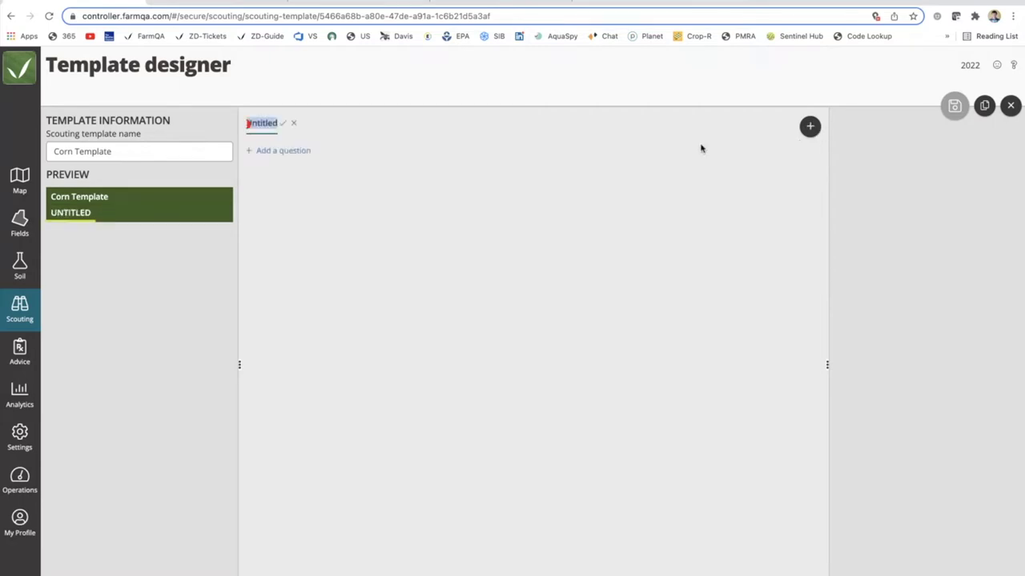
{"action": "type", "text": "Summary"}
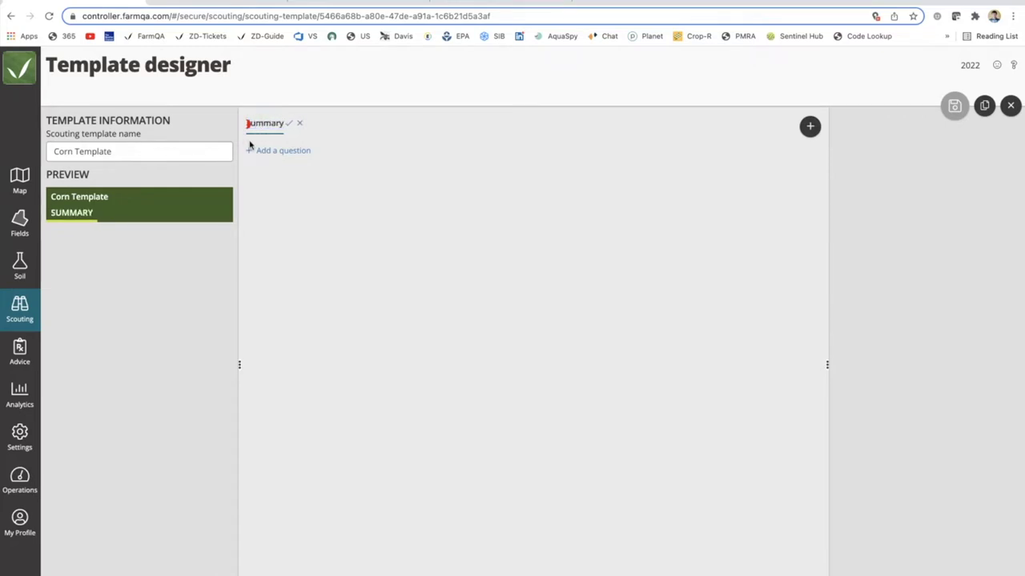
{"action": "key", "text": "Return"}
{"action": "left_click", "coordinate": [268, 151]}
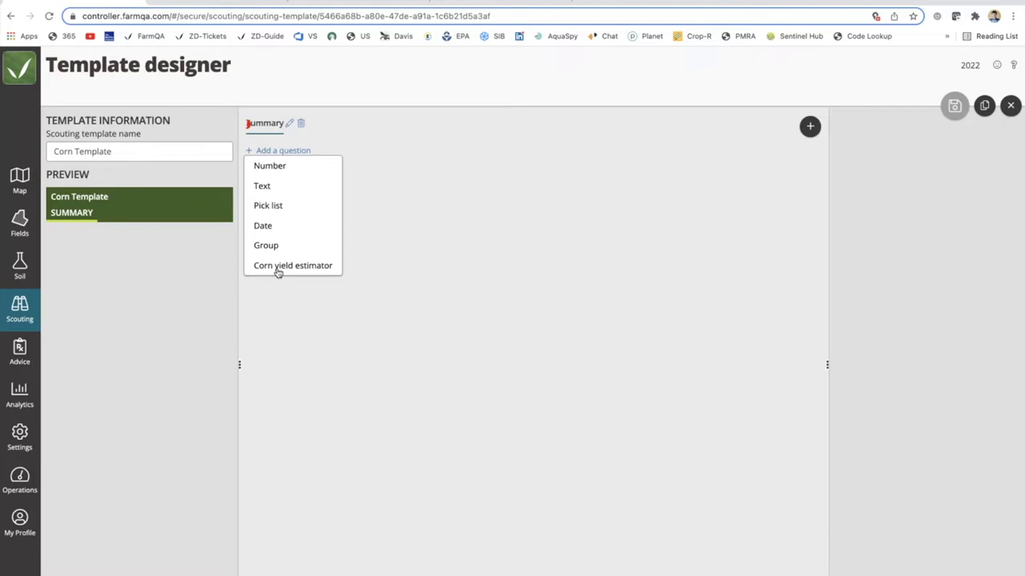
{"action": "left_click", "coordinate": [271, 191]}
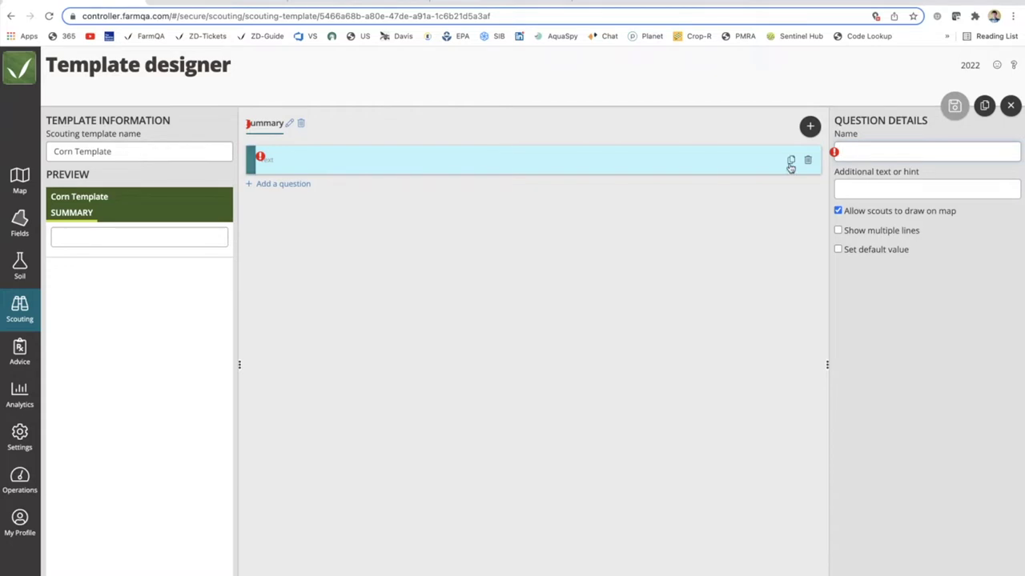
{"action": "type", "text": "Summary"}
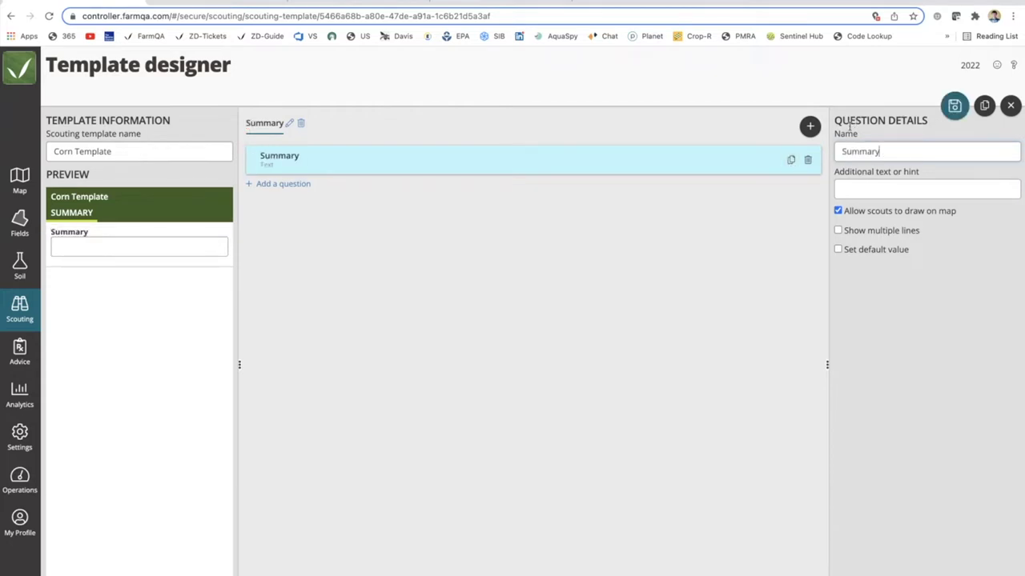
{"action": "left_click_drag", "start_coordinate": [834, 120], "coordinate": [927, 121]}
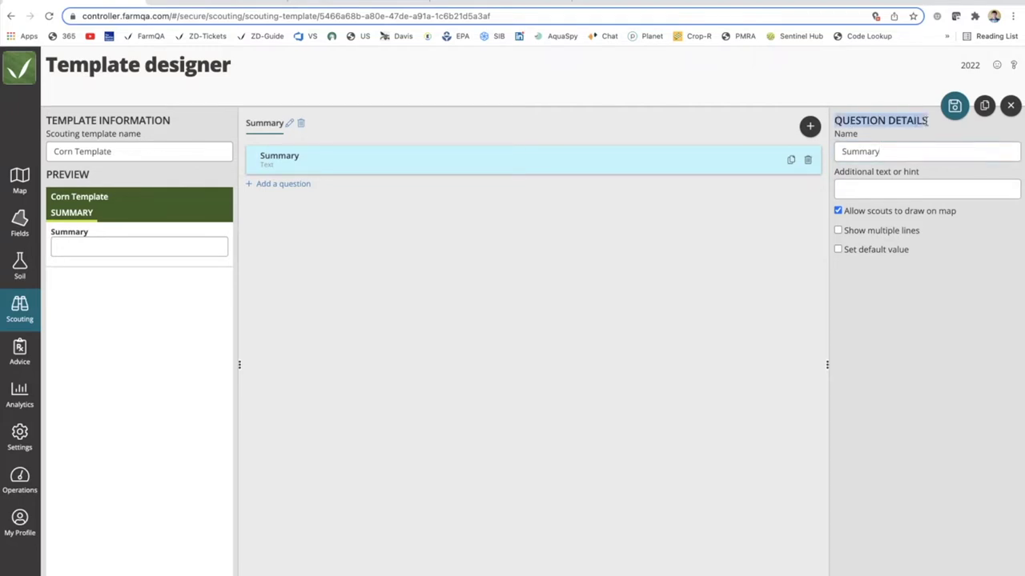
{"action": "left_click", "coordinate": [859, 190]}
{"action": "left_click_drag", "start_coordinate": [924, 169], "coordinate": [851, 181]}
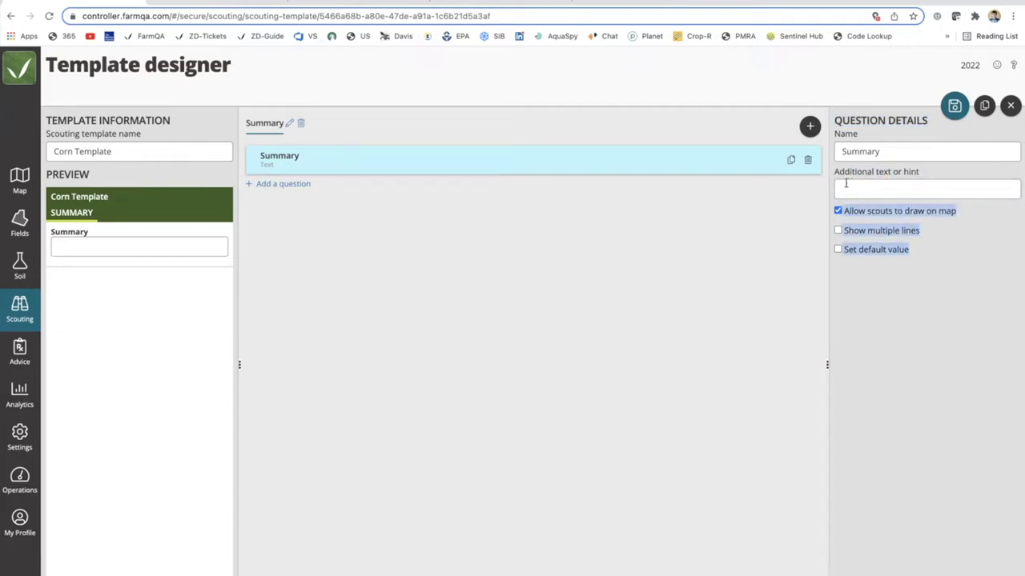
{"action": "left_click", "coordinate": [846, 184]}
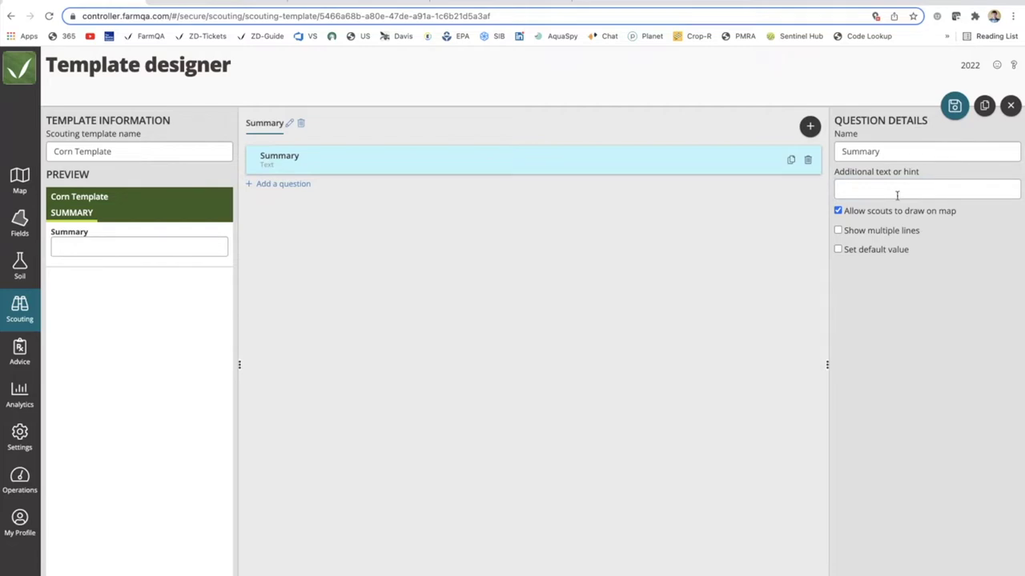
- Set the Summary text question to show multiple lines
{"action": "left_click", "coordinate": [838, 232]}
{"action": "left_click_drag", "start_coordinate": [927, 235], "coordinate": [838, 231]}
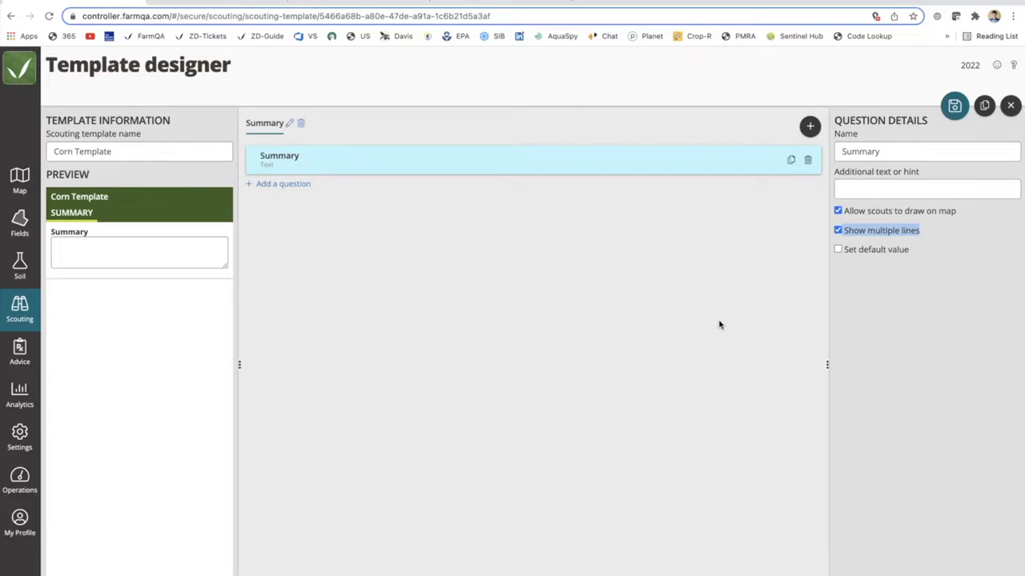
{"action": "key", "text": "super+Tab"}
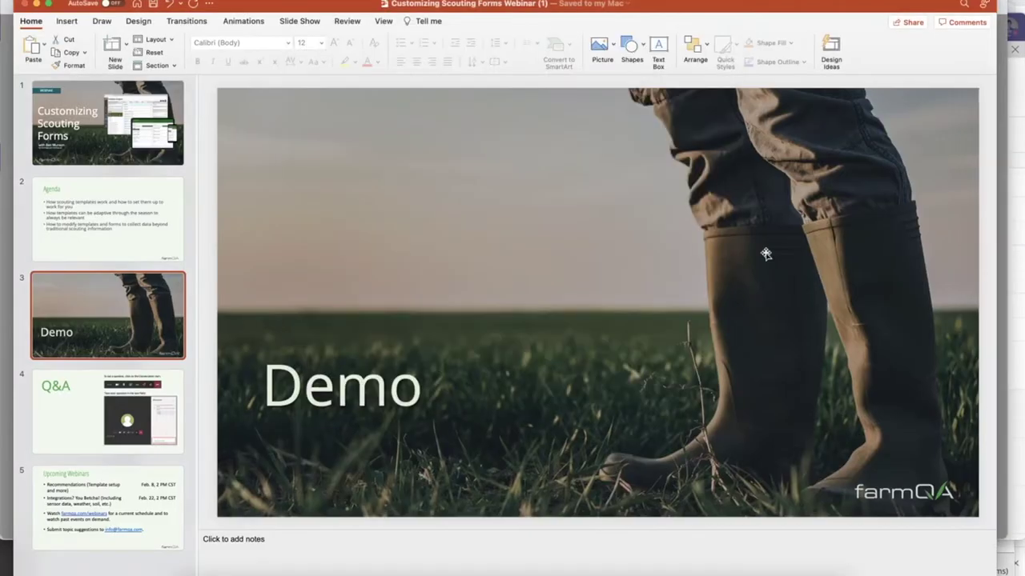
{"action": "key", "text": "super+Tab"}
- Add a Plant Conditions section containing a pick list question named Growth Stage
{"action": "left_click", "coordinate": [809, 126]}
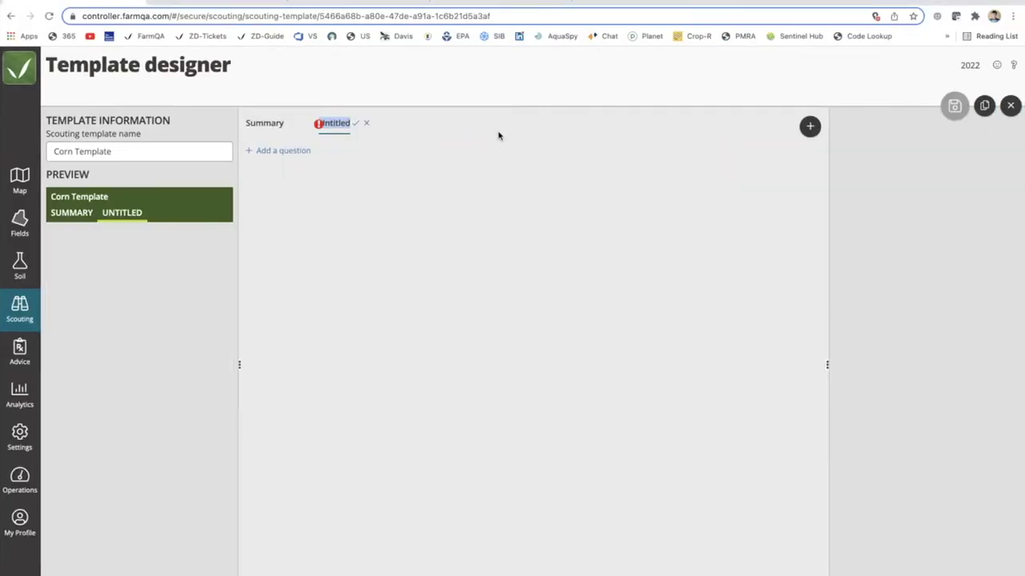
{"action": "type", "text": "Plan"}
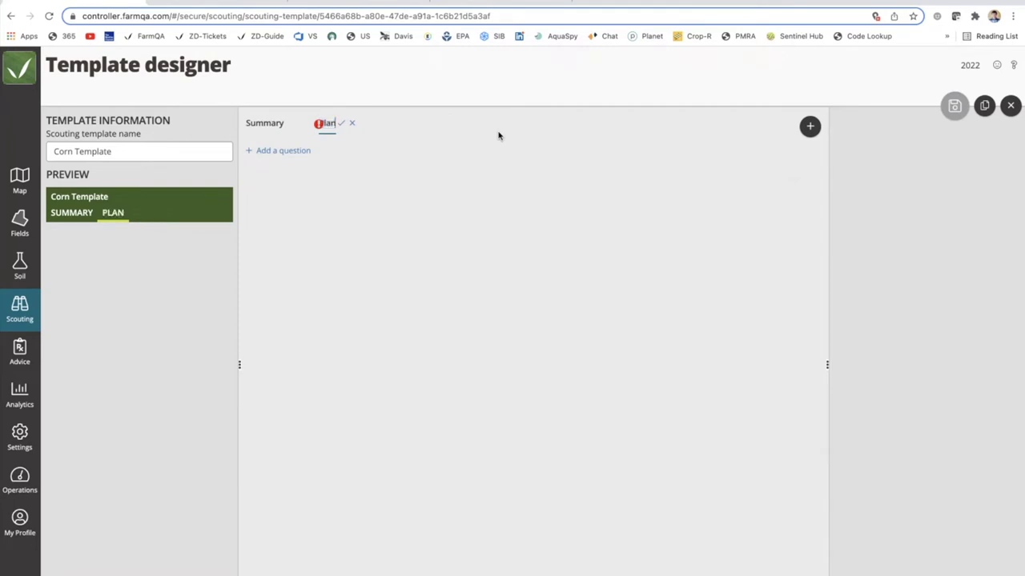
{"action": "type", "text": "t Conditions"}
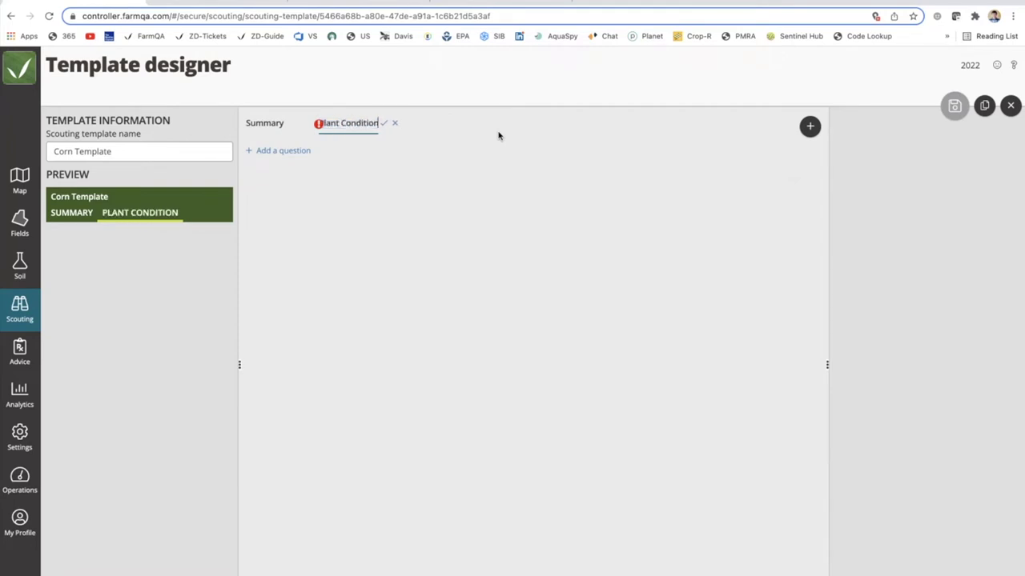
{"action": "left_click", "coordinate": [291, 151]}
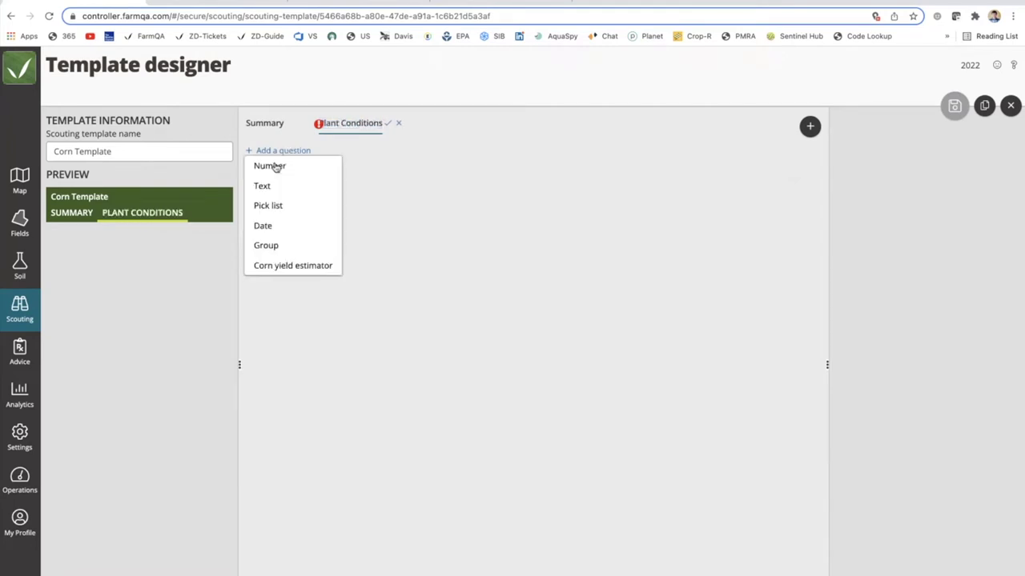
{"action": "left_click", "coordinate": [271, 209]}
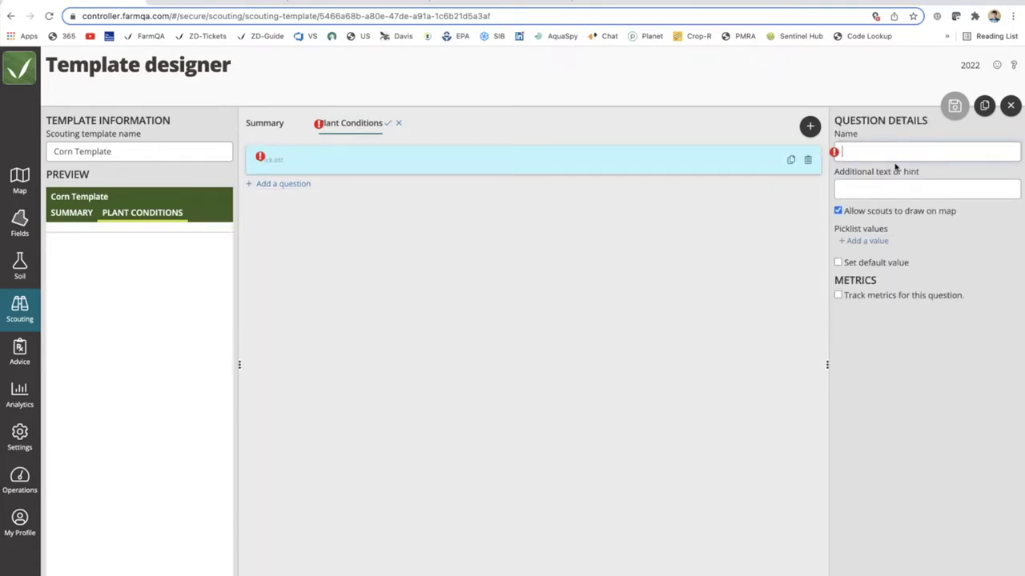
{"action": "type", "text": "Growth Stage"}
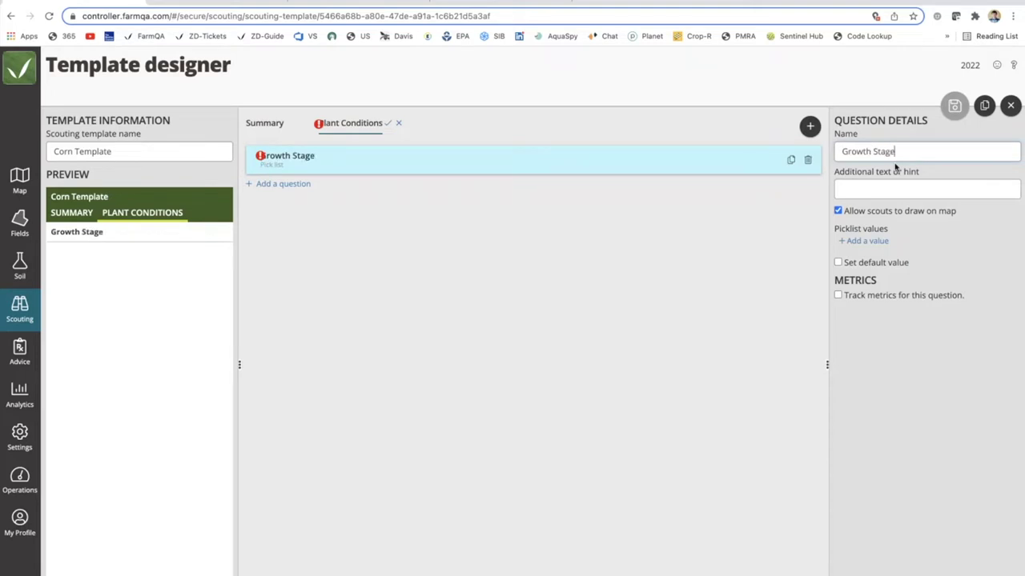
- Add the picklist values Emmergence, V1, V2, V3 and V4 to the Growth Stage question
{"action": "left_click", "coordinate": [858, 242]}
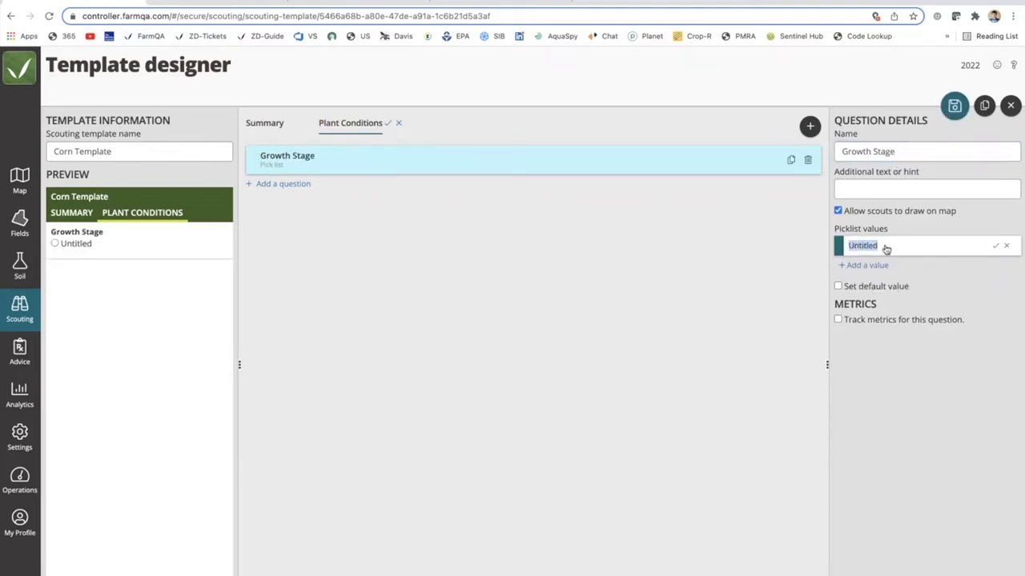
{"action": "type", "text": "Emmergence"}
{"action": "key", "text": "Return"}
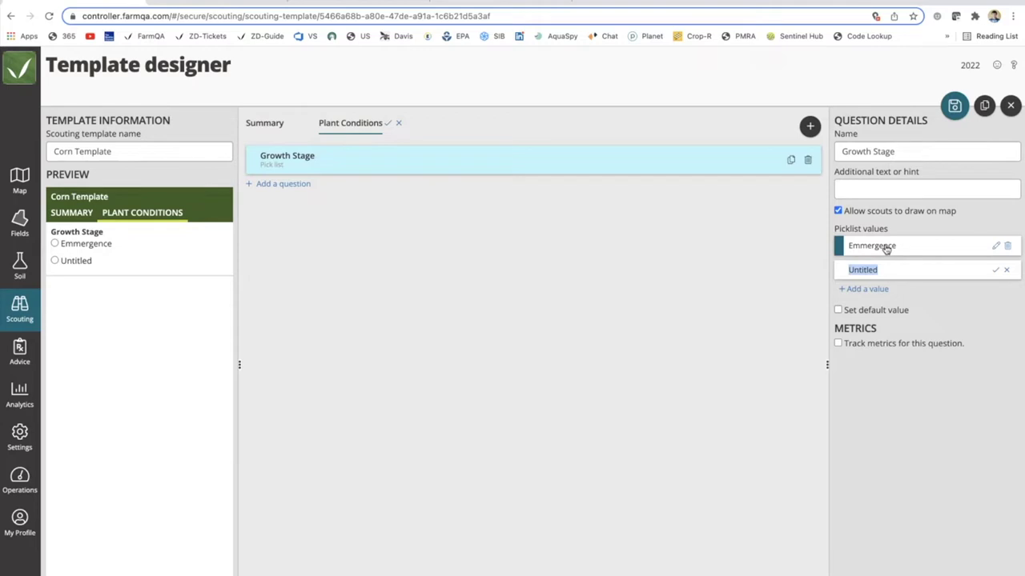
{"action": "type", "text": "V1"}
{"action": "key", "text": "Return"}
{"action": "type", "text": "V2"}
{"action": "key", "text": "Return"}
{"action": "type", "text": "V3"}
{"action": "key", "text": "Return"}
{"action": "type", "text": "V"}
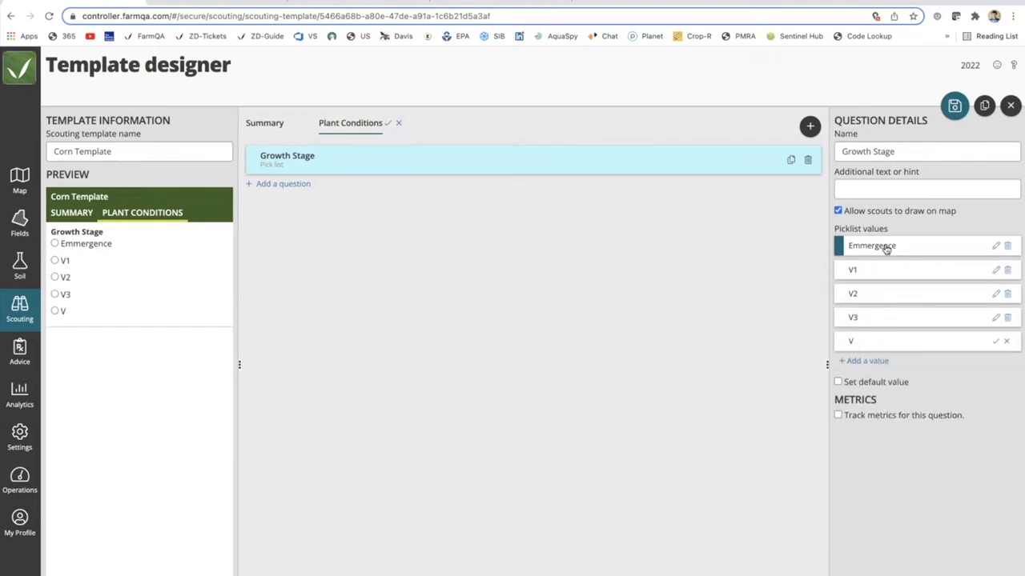
{"action": "type", "text": "4"}
{"action": "key", "text": "Return"}
- Add the picklist values R1, R2 and R3 to the Growth Stage question, leaving no untitled value at the end
{"action": "type", "text": "R1"}
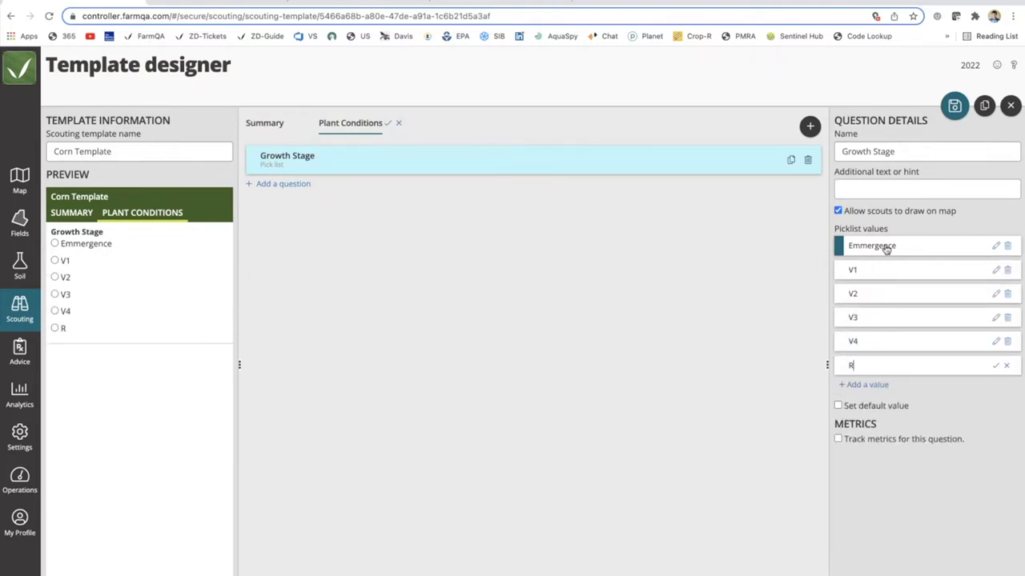
{"action": "key", "text": "Return"}
{"action": "type", "text": "R2"}
{"action": "key", "text": "Return"}
{"action": "type", "text": "R3"}
{"action": "key", "text": "Return"}
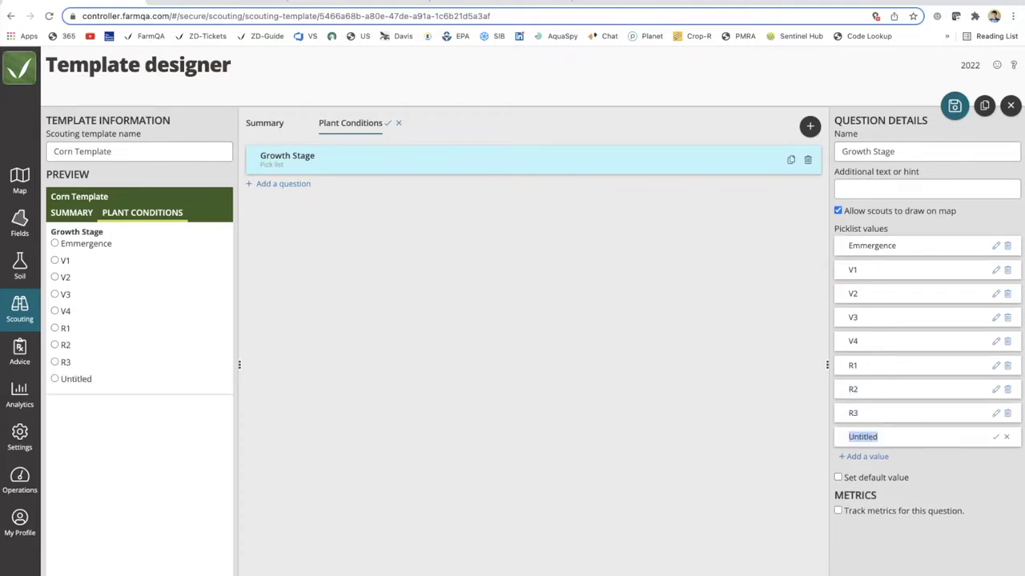
{"action": "left_click", "coordinate": [1006, 437]}
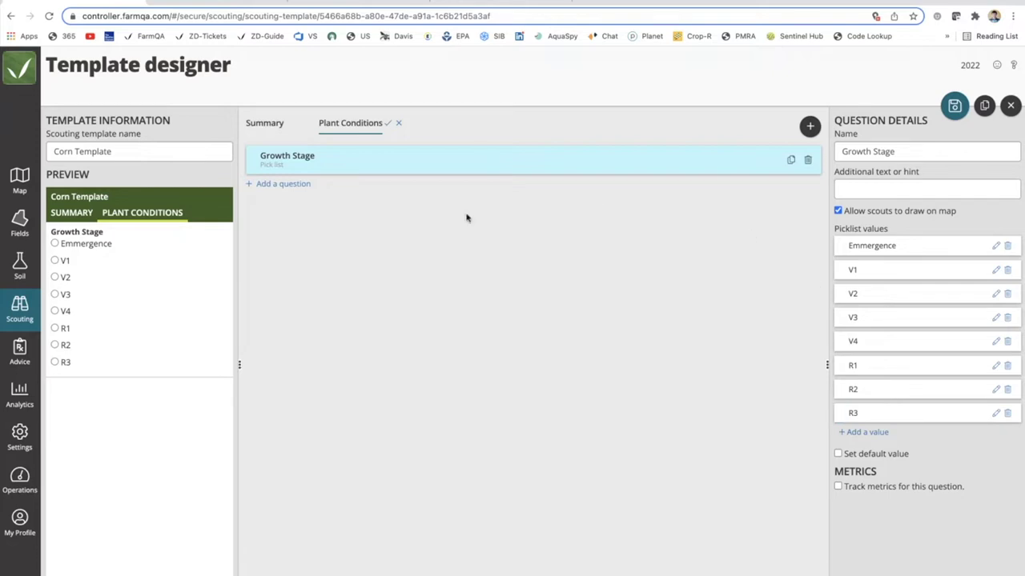
- Add a number question named Plant Height to the Plant Conditions section and set it to 1 decimal place
{"action": "left_click", "coordinate": [280, 186]}
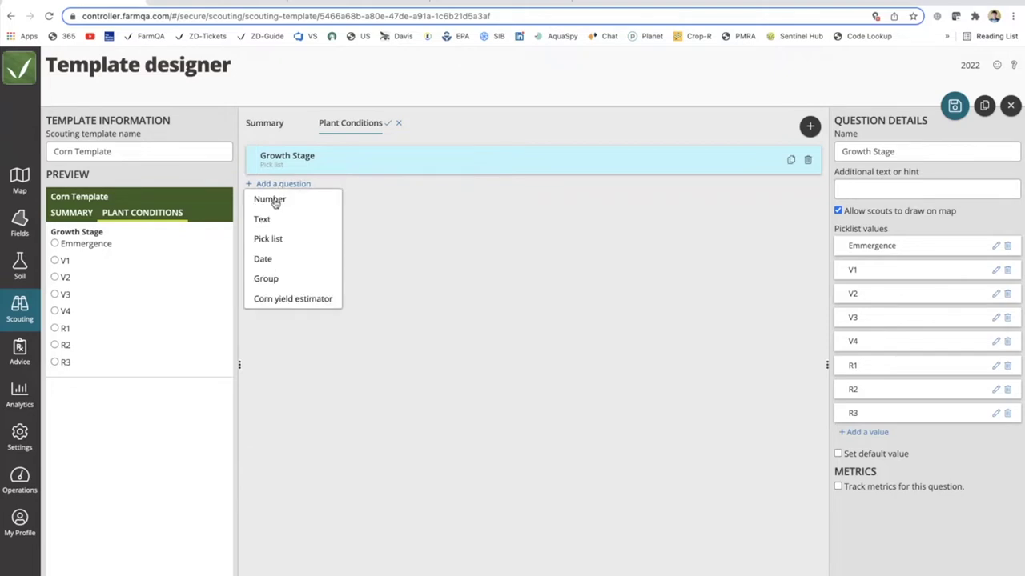
{"action": "left_click", "coordinate": [275, 201]}
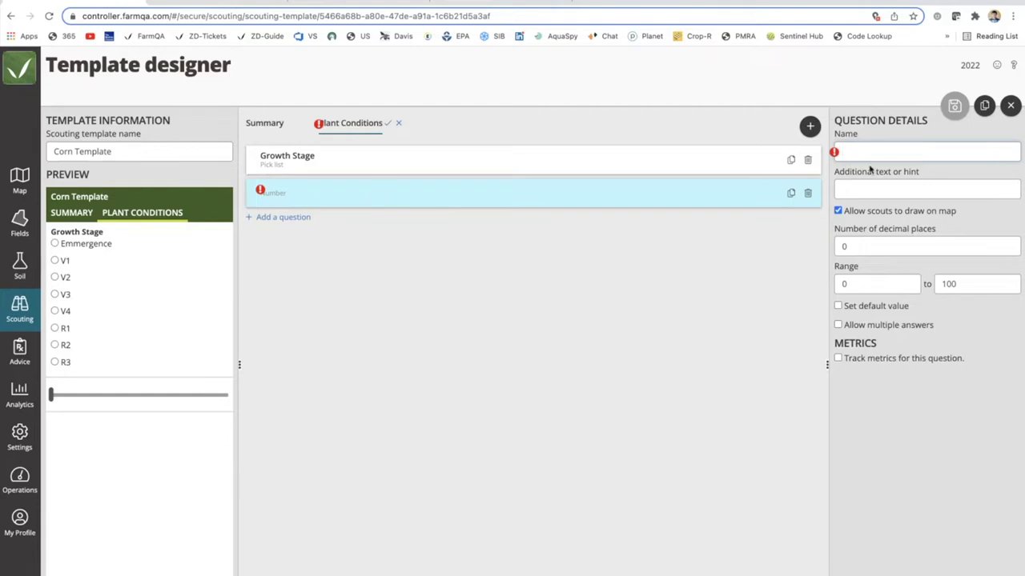
{"action": "type", "text": "Plant Height"}
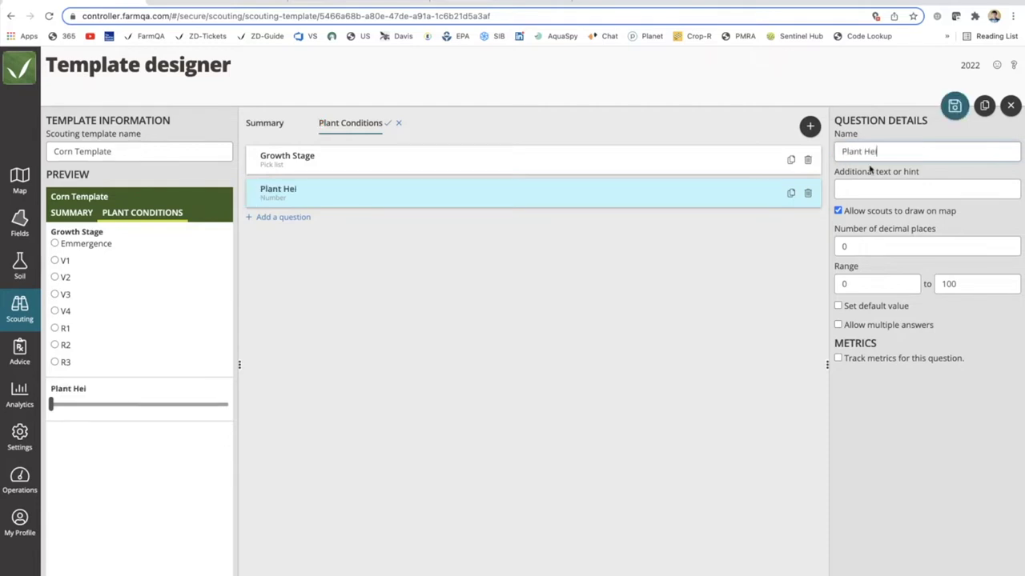
{"action": "double_click", "coordinate": [848, 245]}
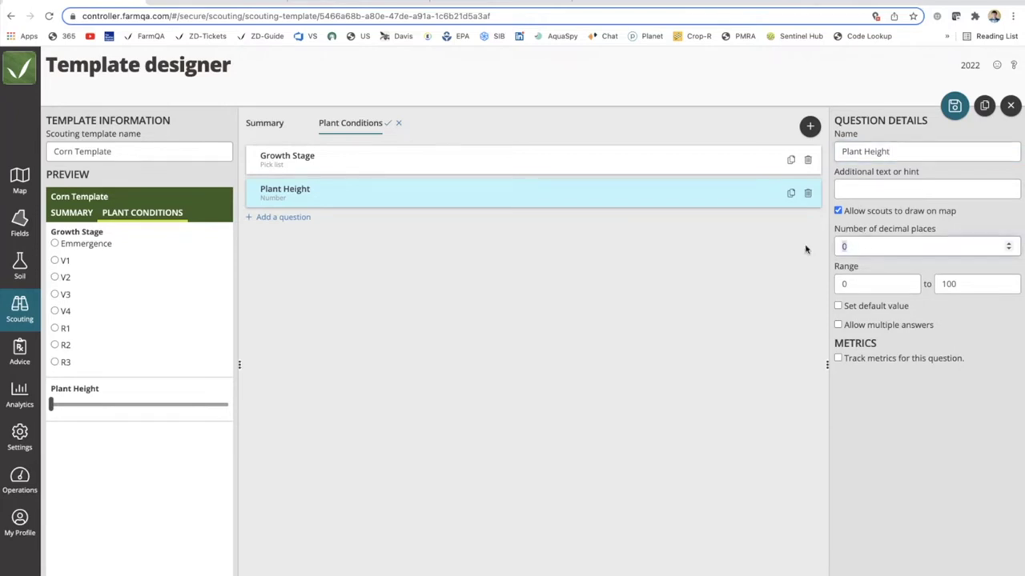
{"action": "type", "text": "1"}
- Set the upper limit of the Plant Height question's range to 50
{"action": "left_click_drag", "start_coordinate": [956, 284], "coordinate": [921, 284]}
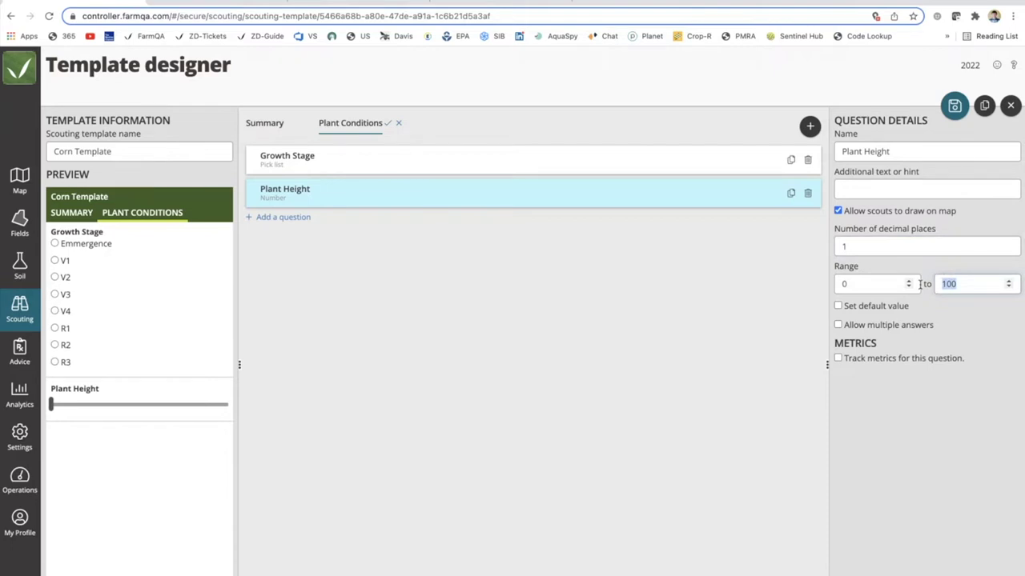
{"action": "type", "text": "30"}
{"action": "key", "text": "BackSpace"}
{"action": "key", "text": "BackSpace"}
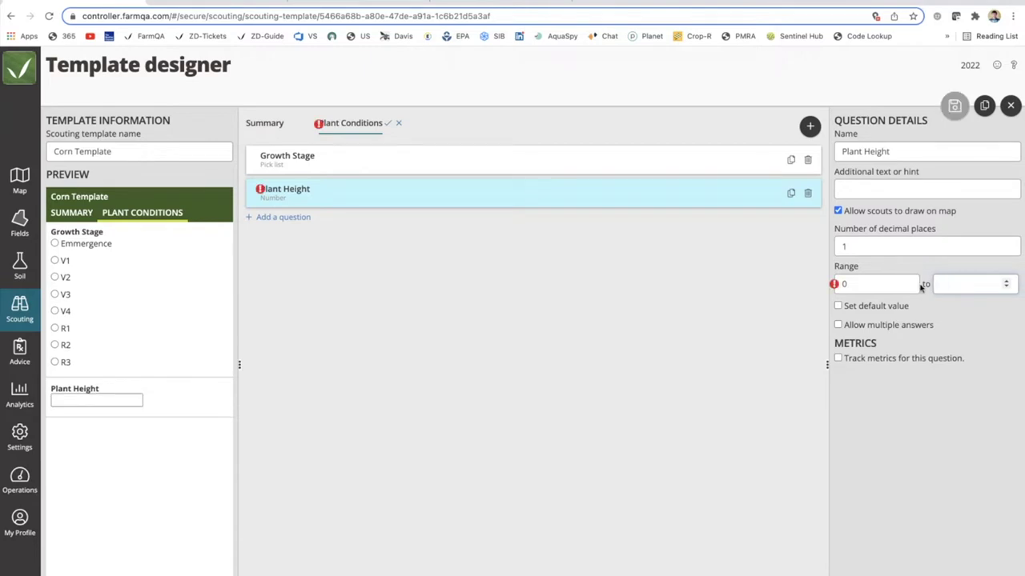
{"action": "type", "text": "50"}
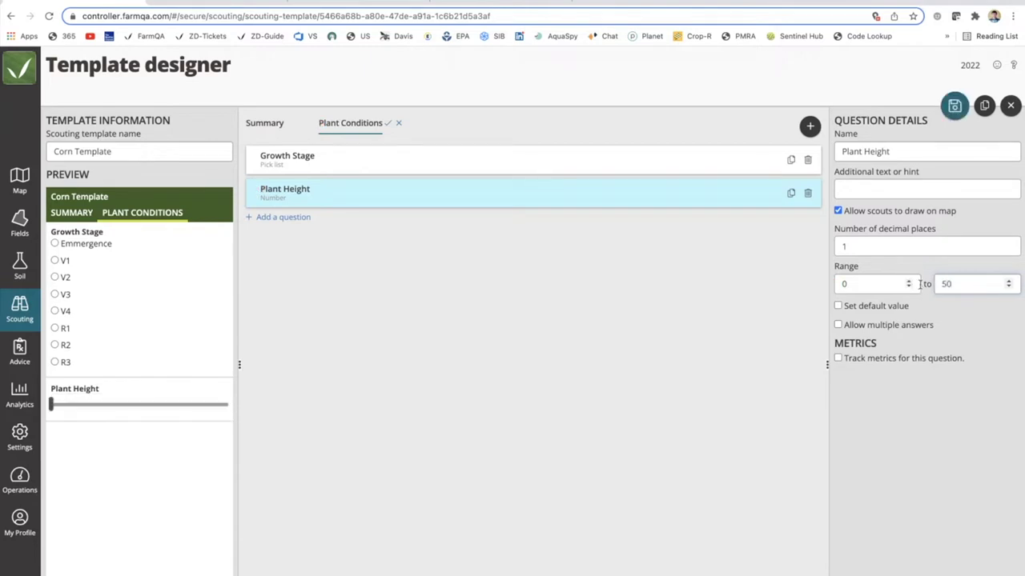
- Add the unit (In) to the end of the Plant Height question's name
{"action": "left_click", "coordinate": [898, 152]}
{"action": "type", "text": "(In)"}
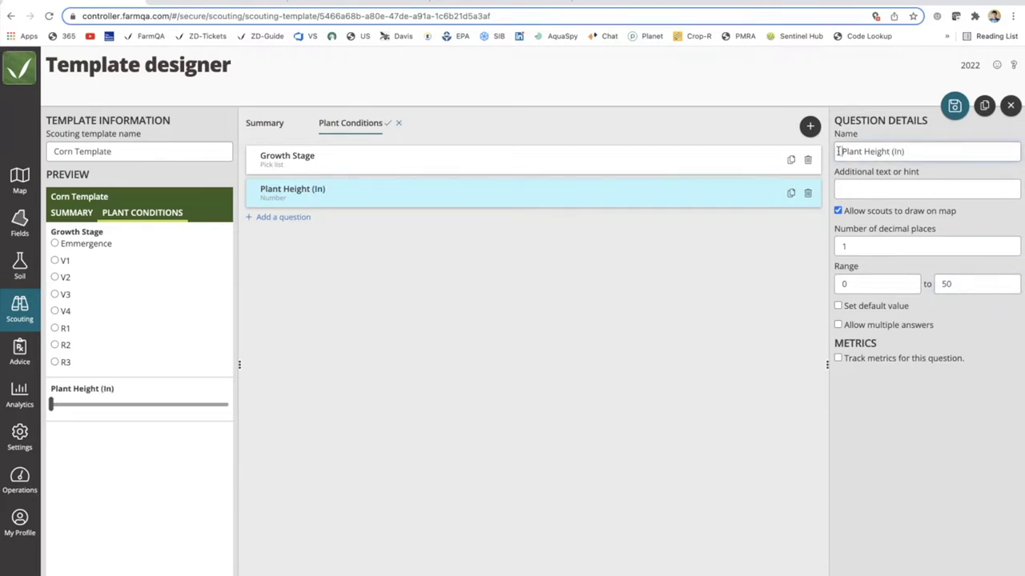
{"action": "left_click_drag", "start_coordinate": [842, 152], "coordinate": [930, 149]}
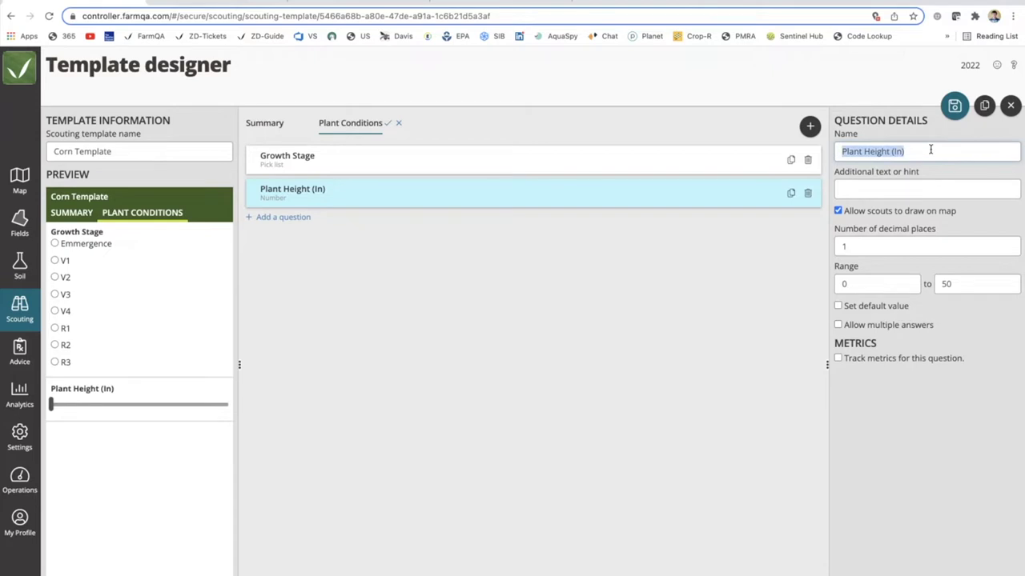
- Give the Plant Height (In) question the hint "collect this in inches"
{"action": "left_click", "coordinate": [855, 191]}
{"action": "type", "text": "Inch"}
{"action": "key", "text": "BackSpace"}
{"action": "key", "text": "BackSpace"}
{"action": "key", "text": "BackSpace"}
{"action": "key", "text": "BackSpace"}
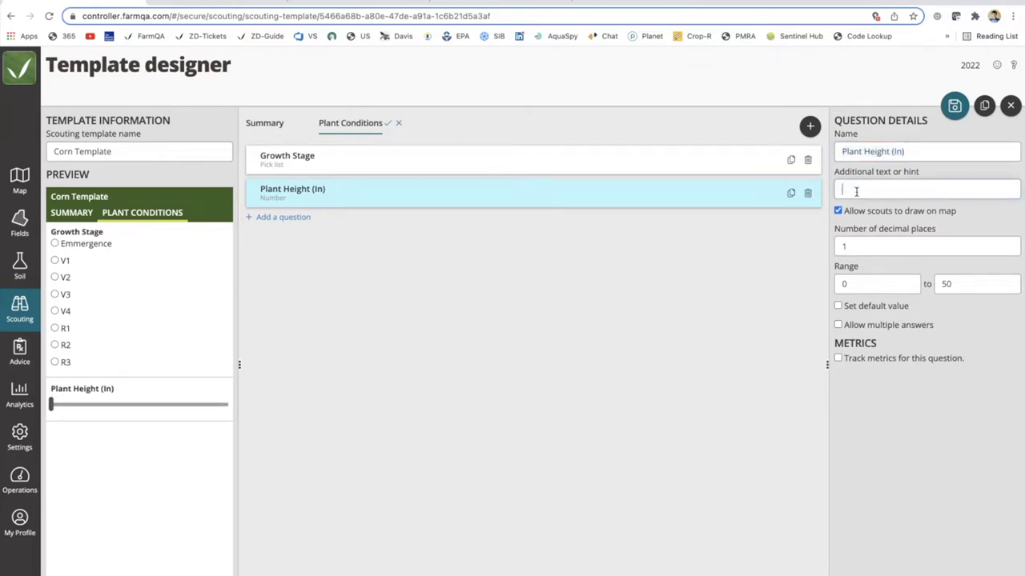
{"action": "type", "text": "collec"}
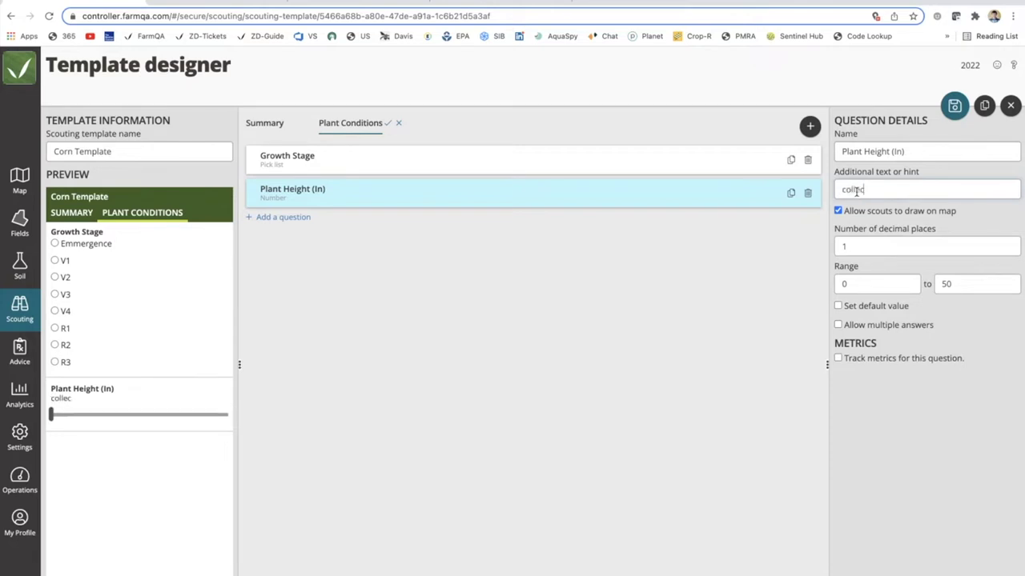
{"action": "type", "text": "t this in inches"}
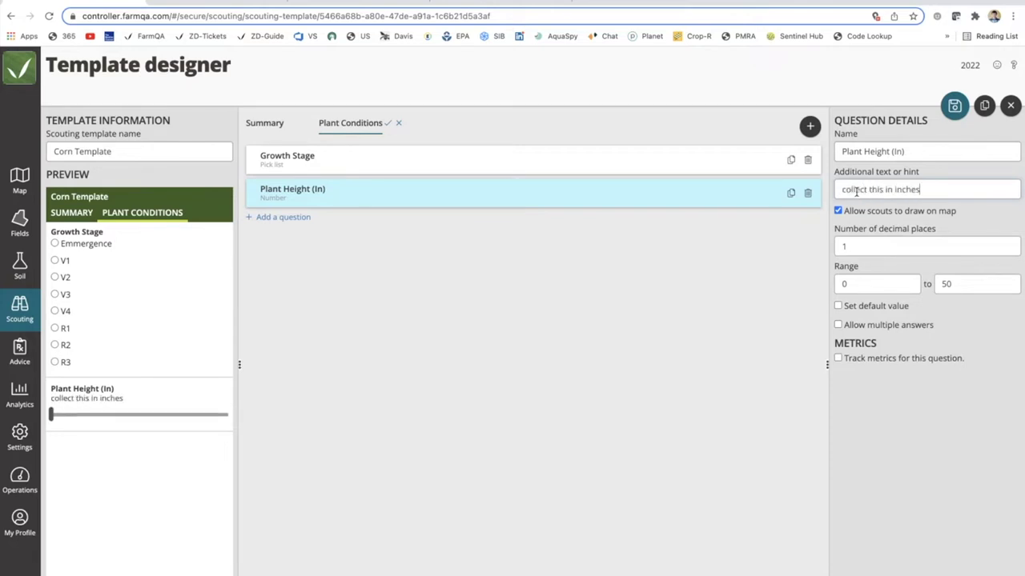
{"action": "left_click_drag", "start_coordinate": [918, 189], "coordinate": [829, 185]}
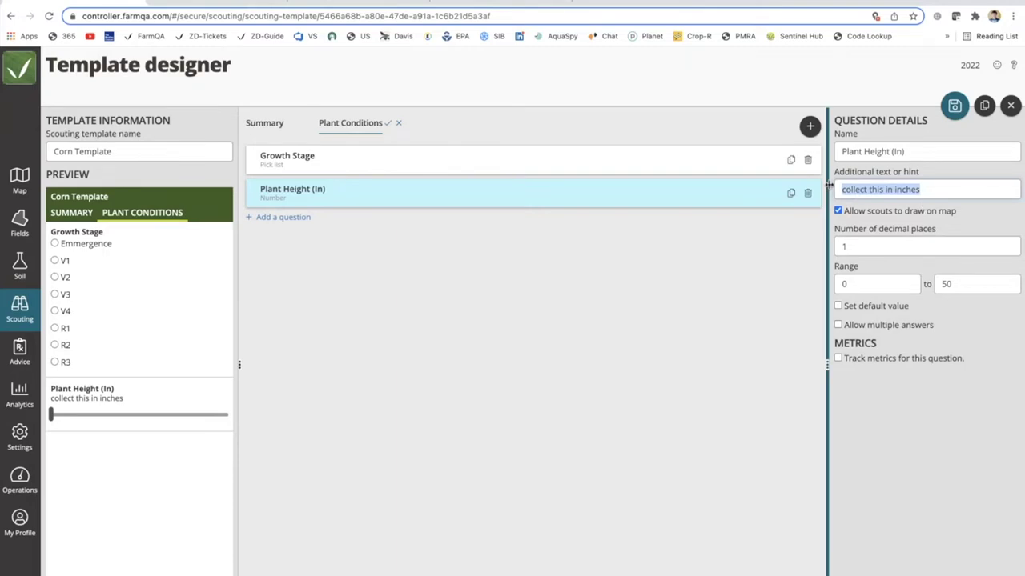
{"action": "left_click_drag", "start_coordinate": [828, 361], "coordinate": [830, 306]}
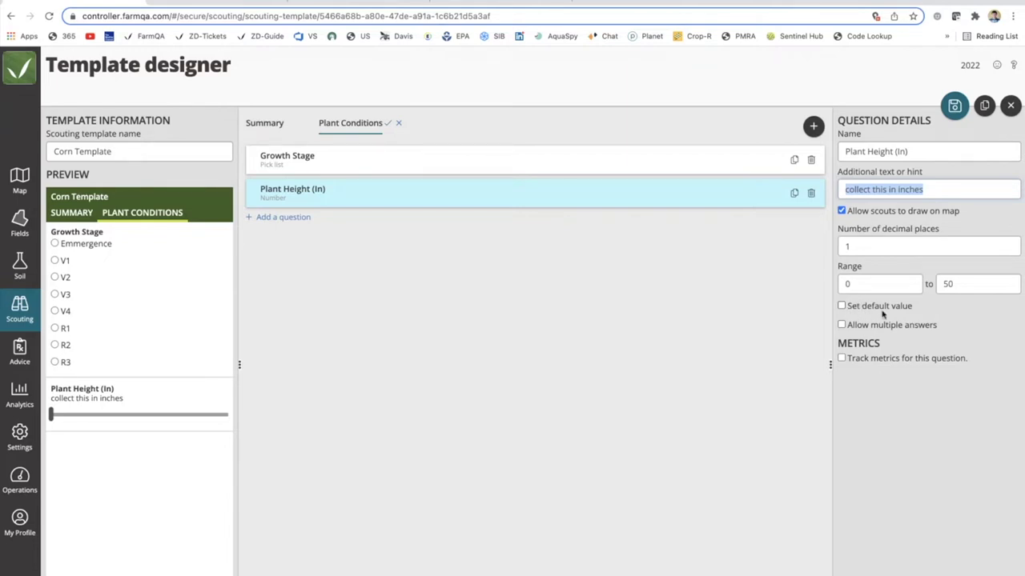
- Set a default value of 20 for Plant Height (In) and allow multiple answers with 5 initial answers
{"action": "left_click", "coordinate": [841, 307]}
{"action": "left_click_drag", "start_coordinate": [847, 333], "coordinate": [917, 336]}
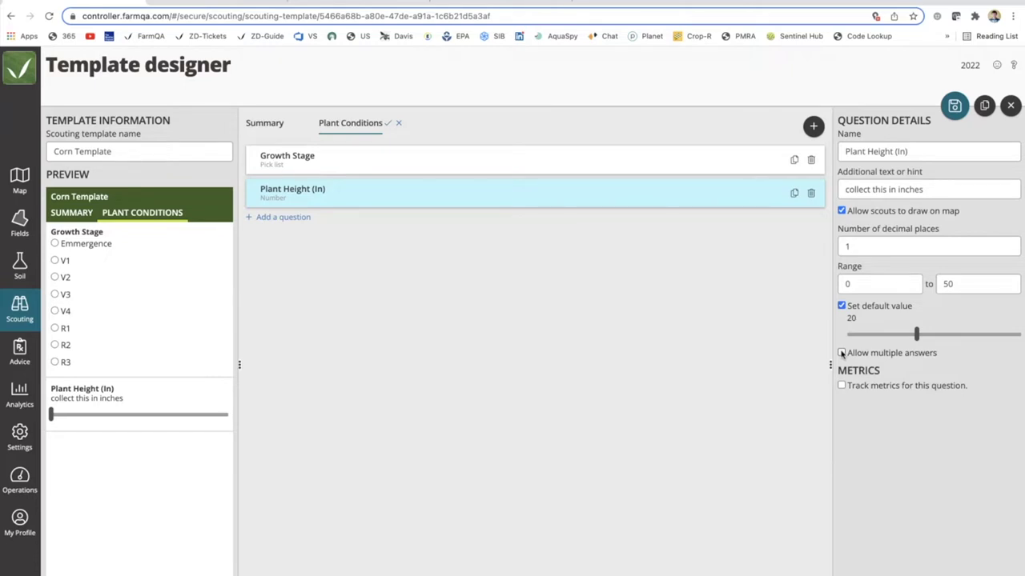
{"action": "left_click_drag", "start_coordinate": [935, 359], "coordinate": [841, 355]}
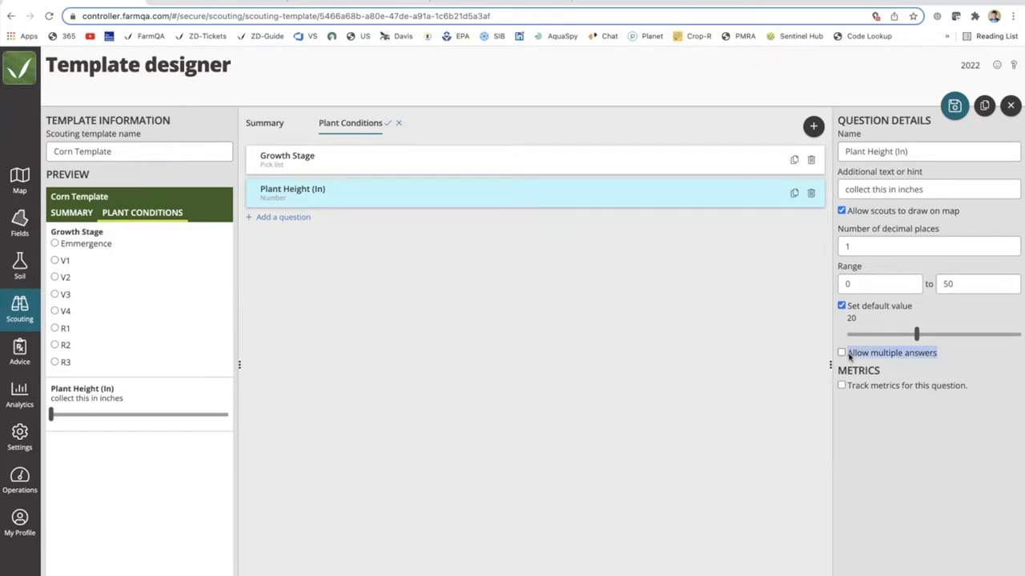
{"action": "left_click", "coordinate": [841, 354]}
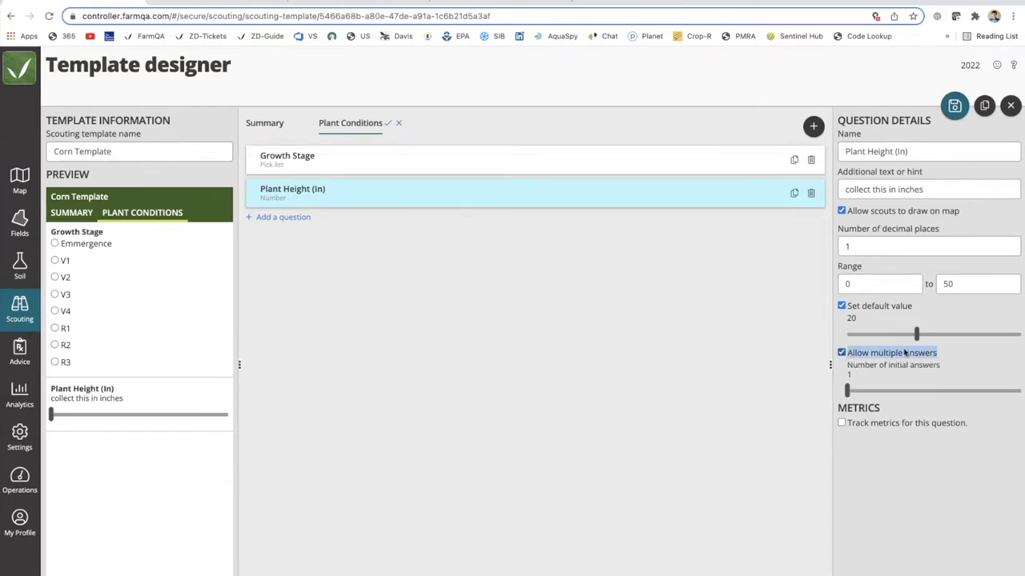
{"action": "left_click", "coordinate": [953, 353]}
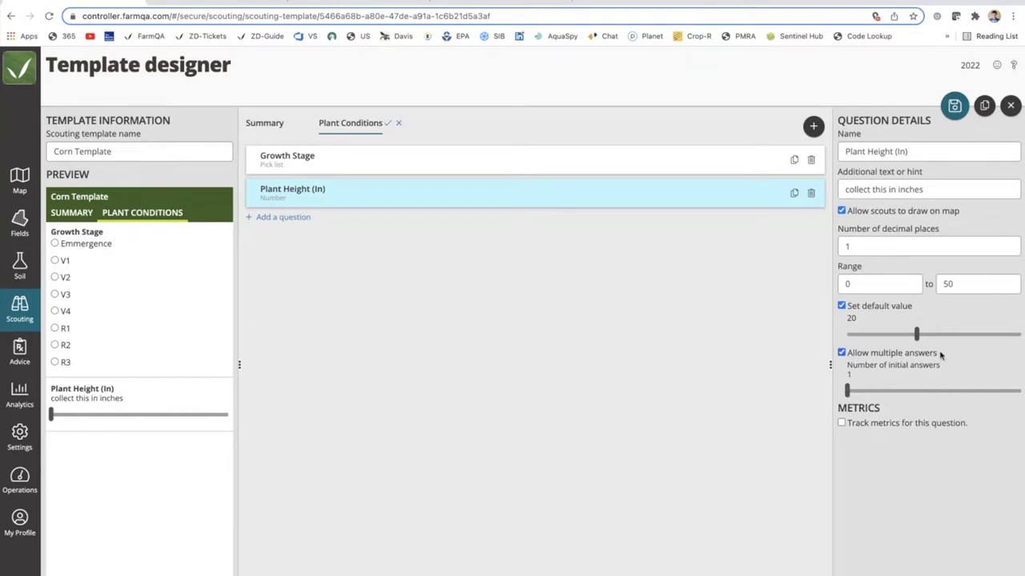
{"action": "left_click_drag", "start_coordinate": [940, 356], "coordinate": [847, 353]}
{"action": "left_click_drag", "start_coordinate": [849, 390], "coordinate": [917, 392]}
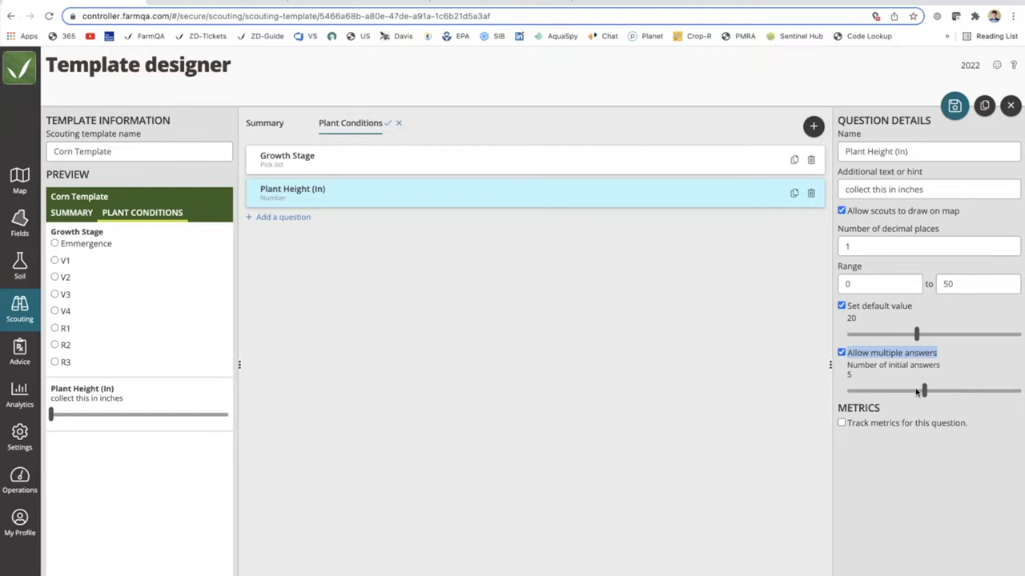
- Add a number question named Plant Population to the Plant Conditions section
{"action": "left_click", "coordinate": [288, 216]}
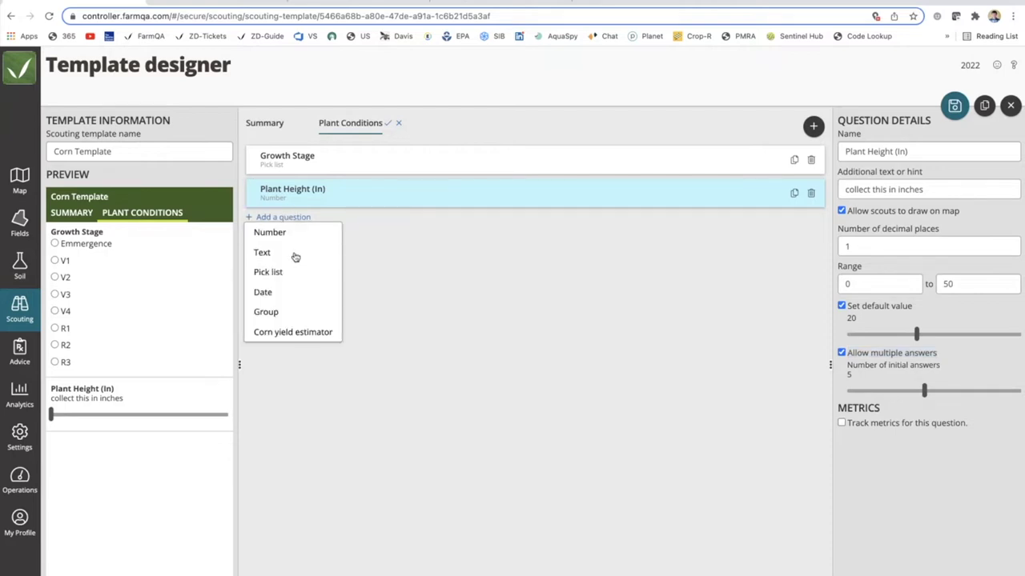
{"action": "left_click", "coordinate": [271, 232]}
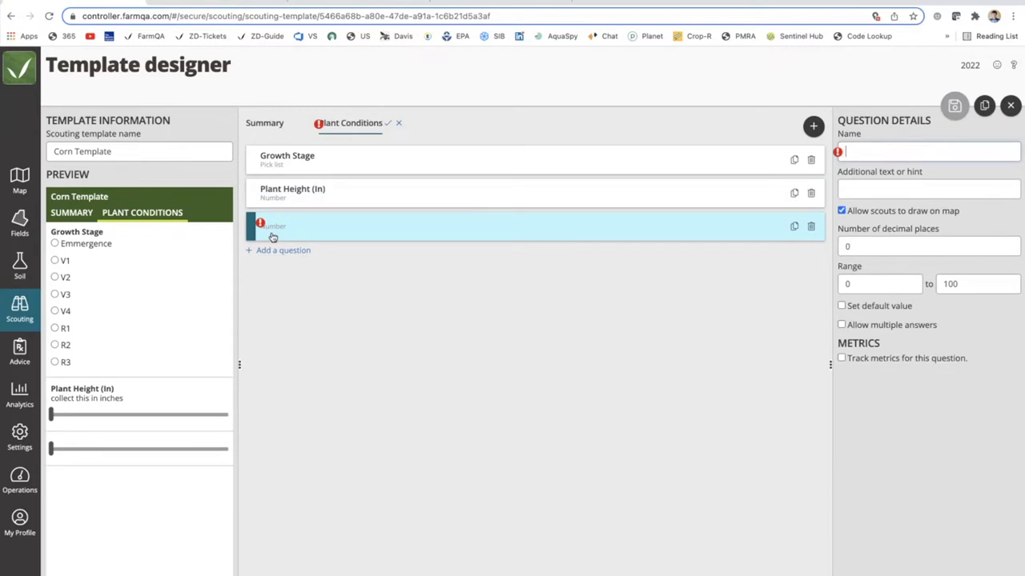
{"action": "type", "text": "Pla"}
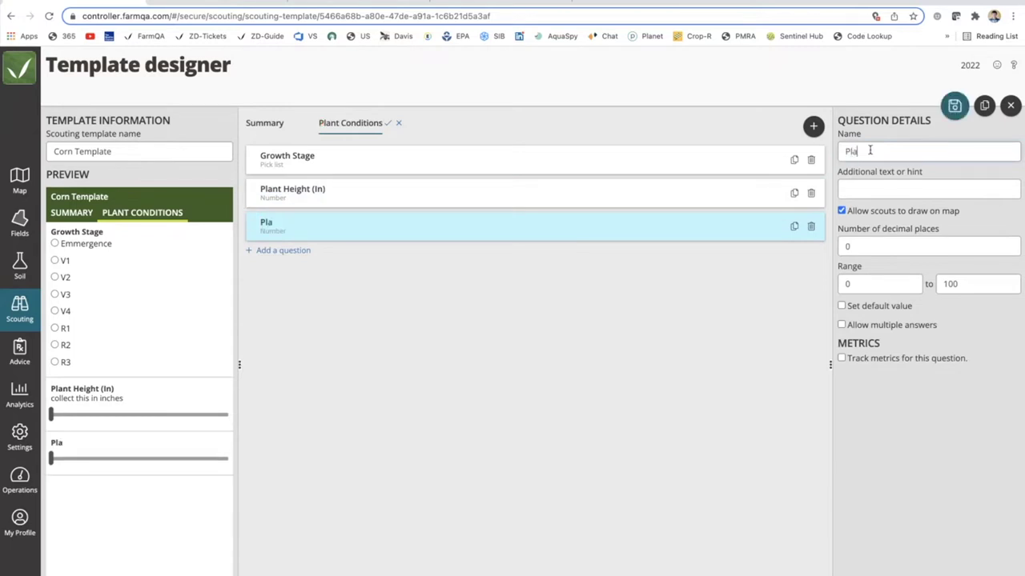
{"action": "type", "text": "nt Population"}
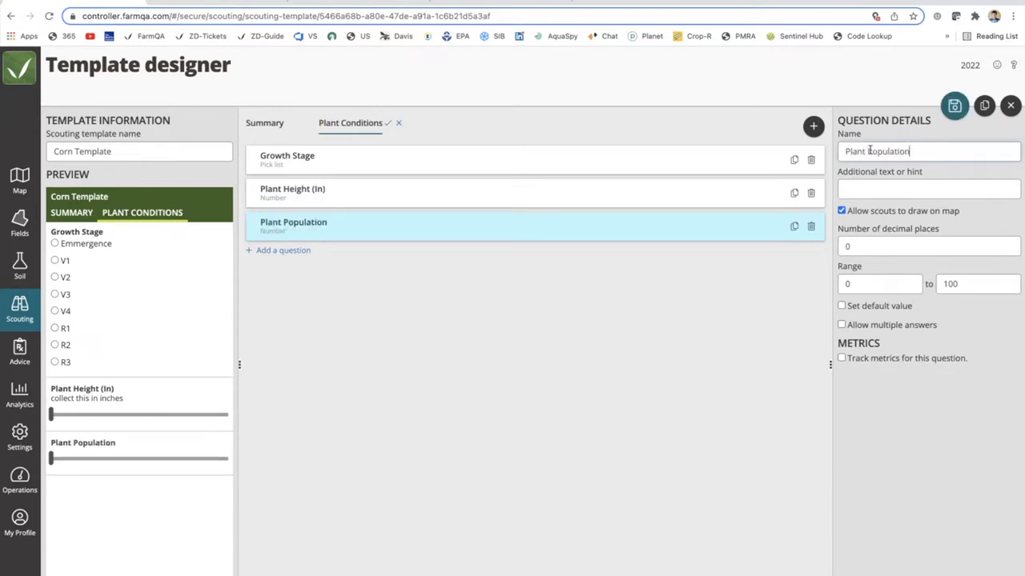
- Set the Plant Population question's range to 20000 to 50000 and allow multiple answers
{"action": "double_click", "coordinate": [861, 270]}
{"action": "left_click", "coordinate": [870, 267]}
{"action": "left_click_drag", "start_coordinate": [855, 284], "coordinate": [830, 283]}
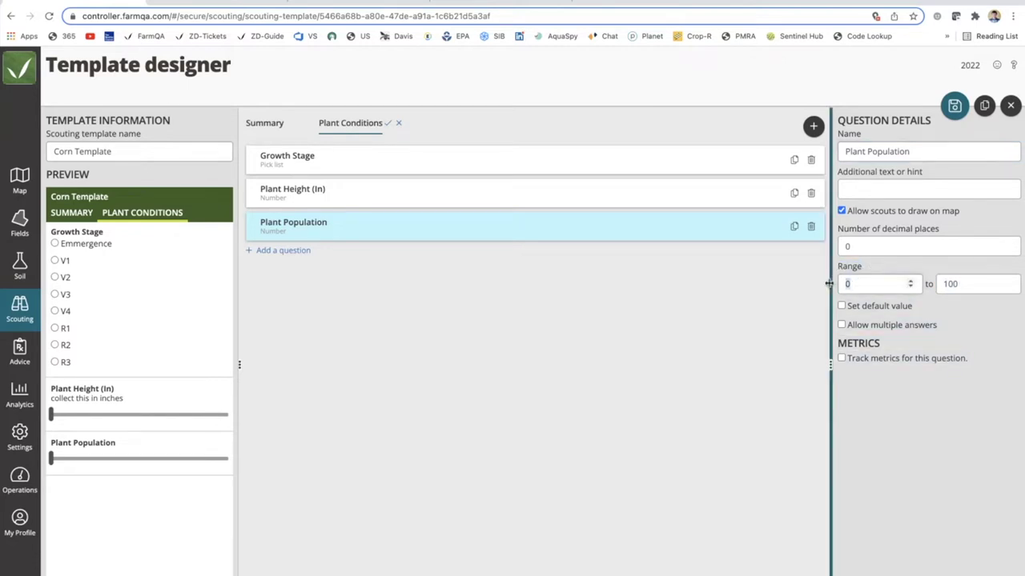
{"action": "type", "text": "20"}
{"action": "key", "text": "Tab"}
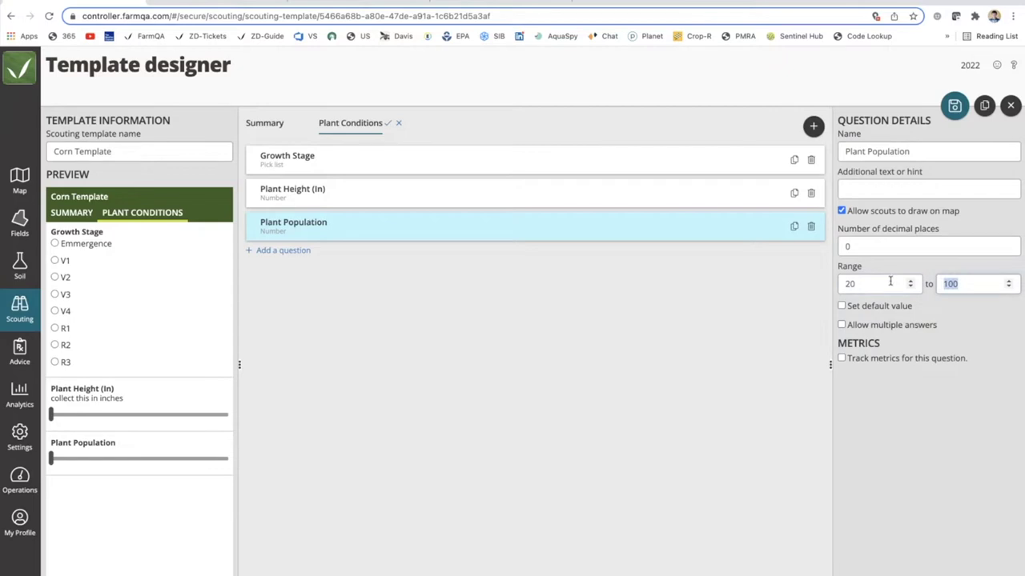
{"action": "type", "text": "20"}
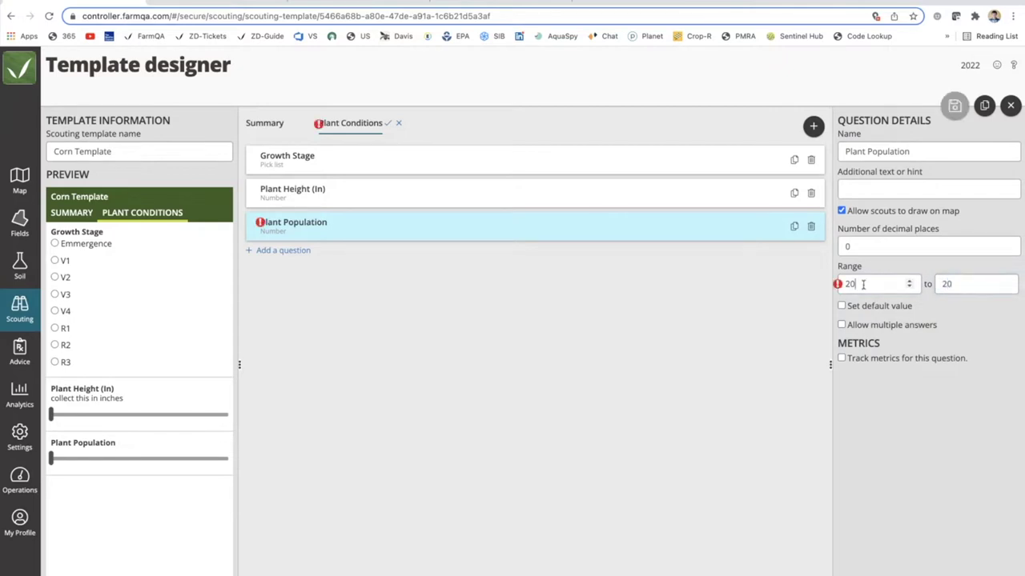
{"action": "key", "text": "Tab"}
{"action": "type", "text": "50"}
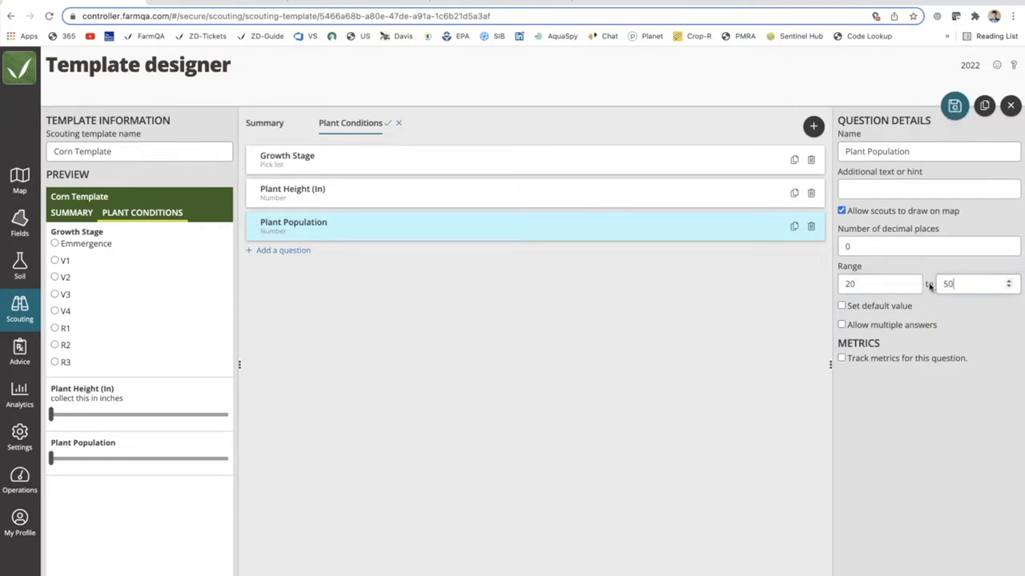
{"action": "left_click", "coordinate": [869, 287]}
{"action": "type", "text": "00"}
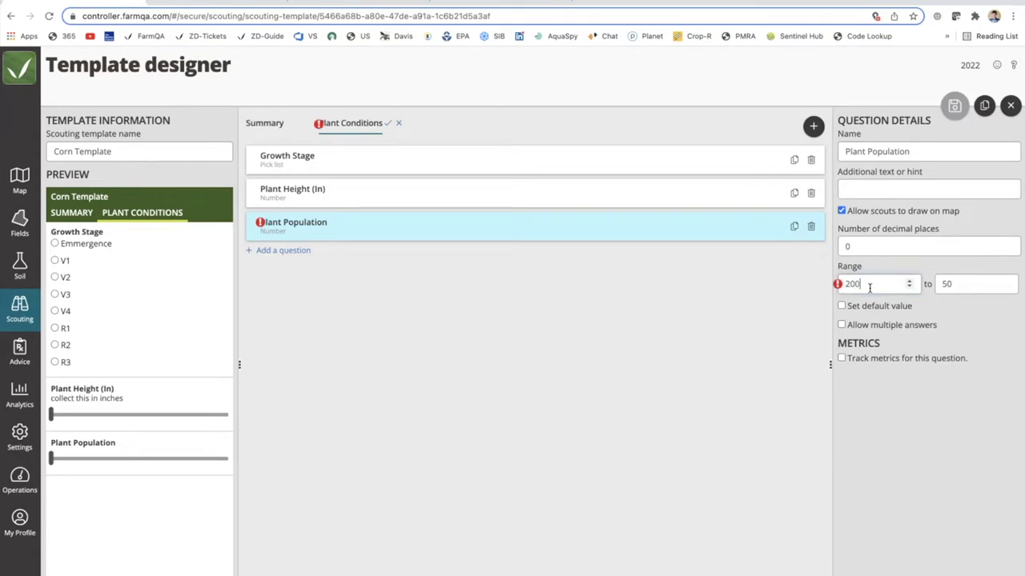
{"action": "type", "text": "00"}
{"action": "left_click", "coordinate": [955, 283]}
{"action": "type", "text": "000"}
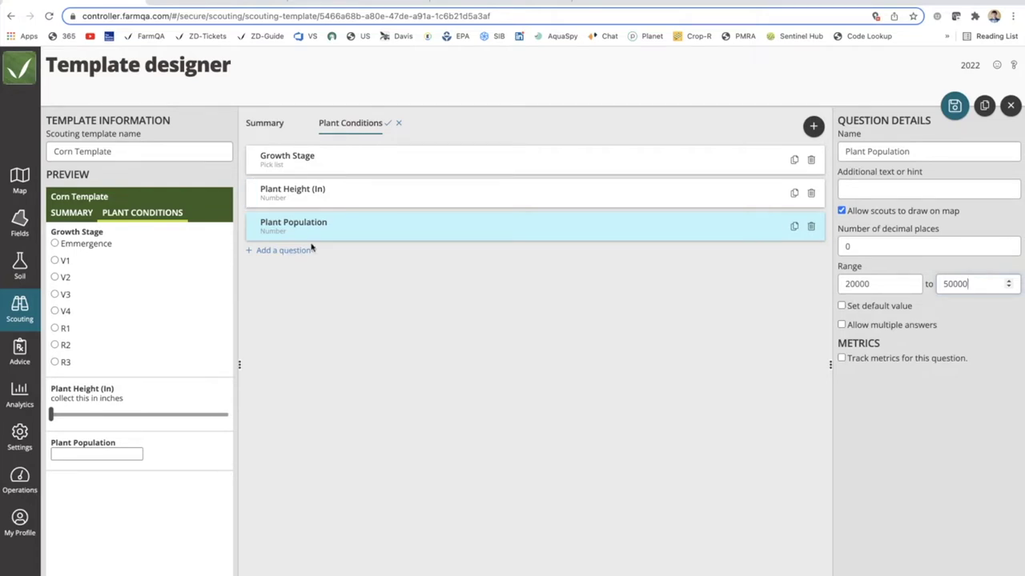
{"action": "left_click", "coordinate": [841, 324]}
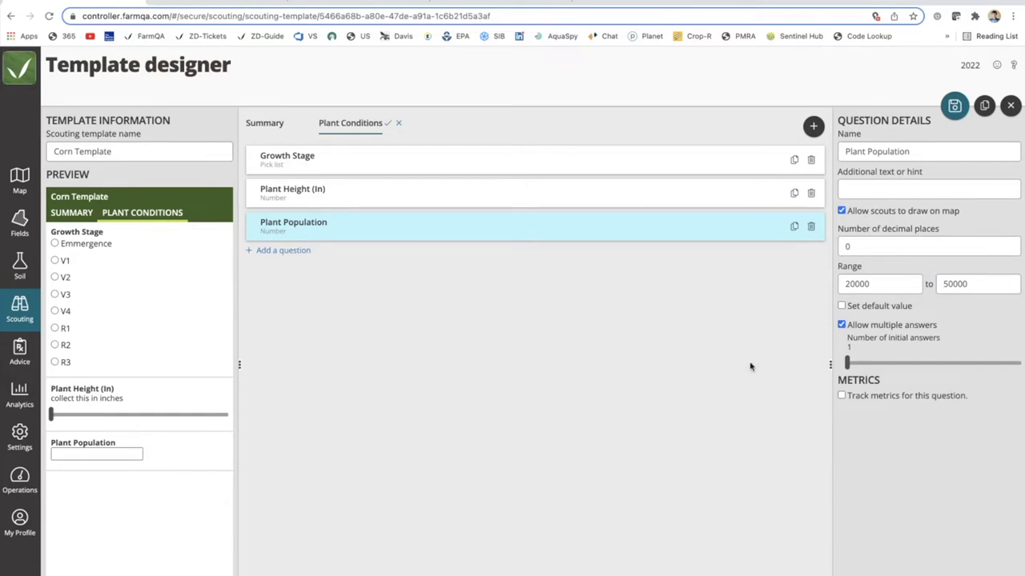
- Add a date question named Emmergence date and place it directly below Growth Stage
{"action": "left_click", "coordinate": [271, 252]}
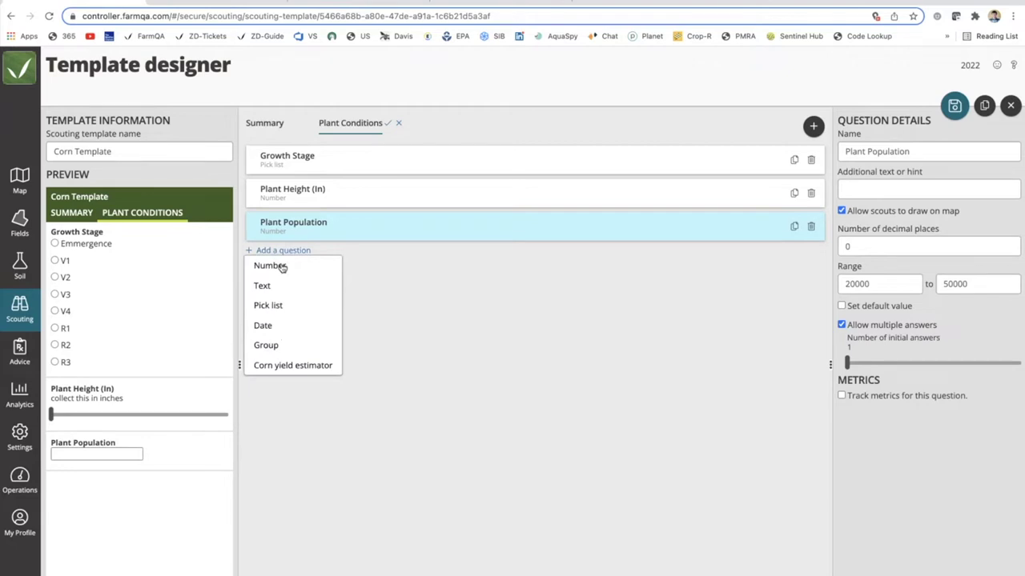
{"action": "left_click", "coordinate": [266, 328]}
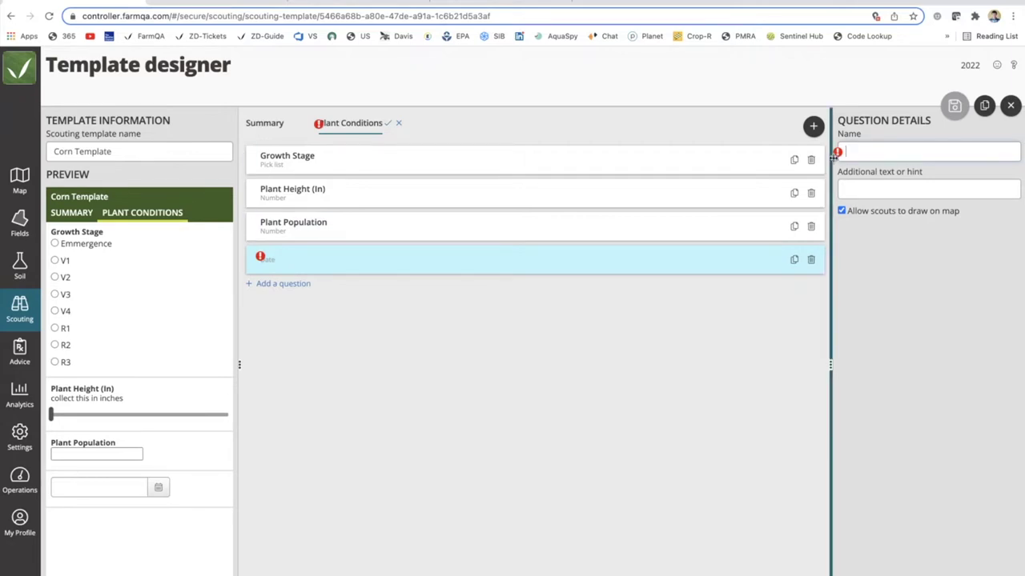
{"action": "type", "text": "emm"}
{"action": "key", "text": "BackSpace"}
{"action": "key", "text": "BackSpace"}
{"action": "key", "text": "BackSpace"}
{"action": "type", "text": "Emmer"}
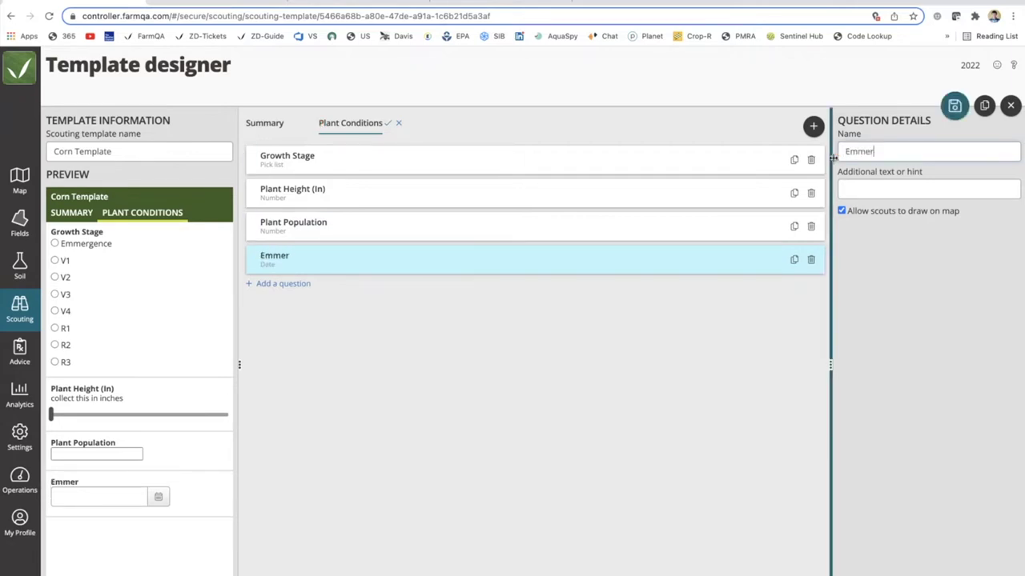
{"action": "type", "text": "gence date"}
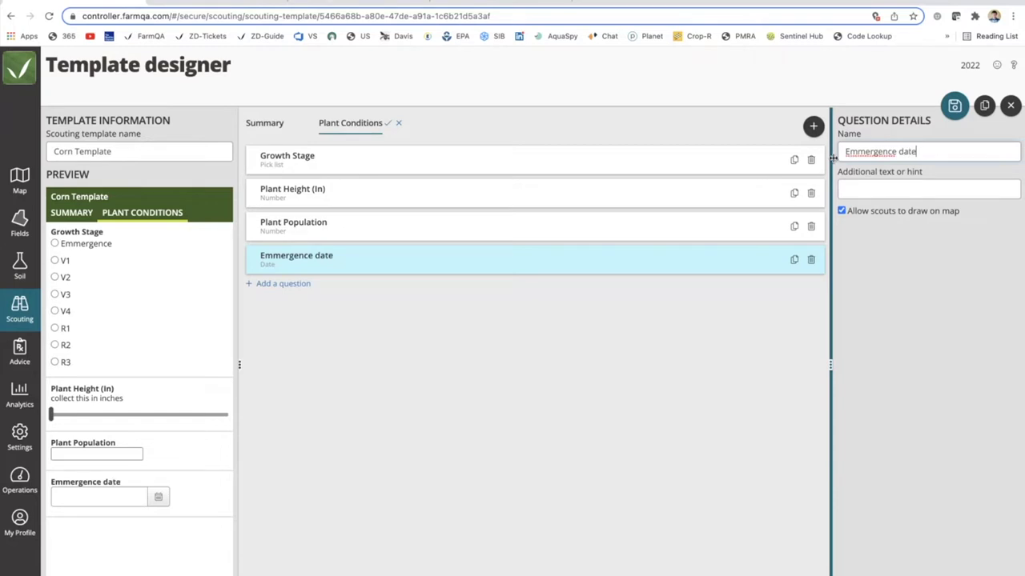
{"action": "left_click_drag", "start_coordinate": [435, 263], "coordinate": [435, 193]}
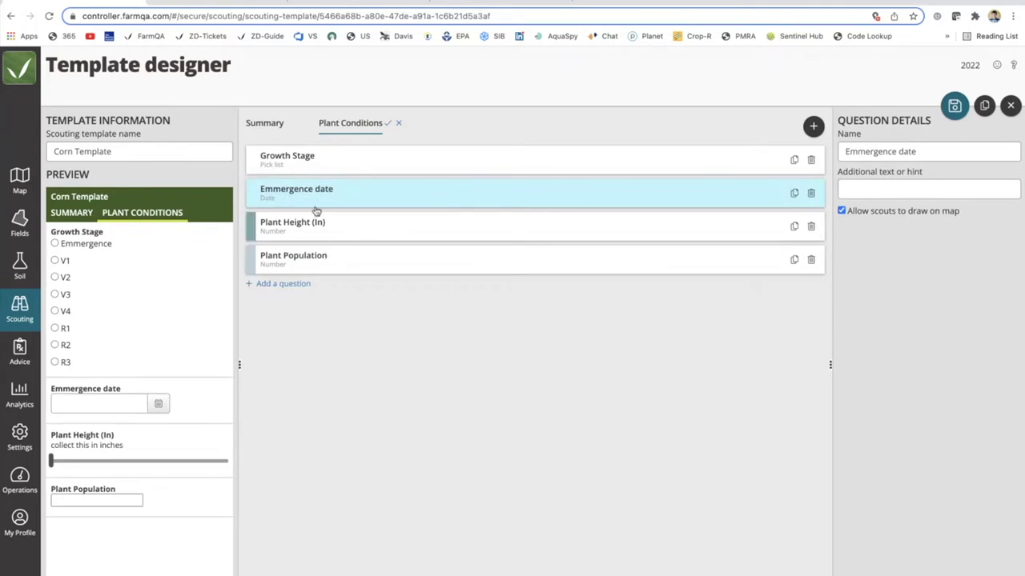
- Confirm the name of the Plant Conditions section
{"action": "left_click_drag", "start_coordinate": [319, 223], "coordinate": [297, 237]}
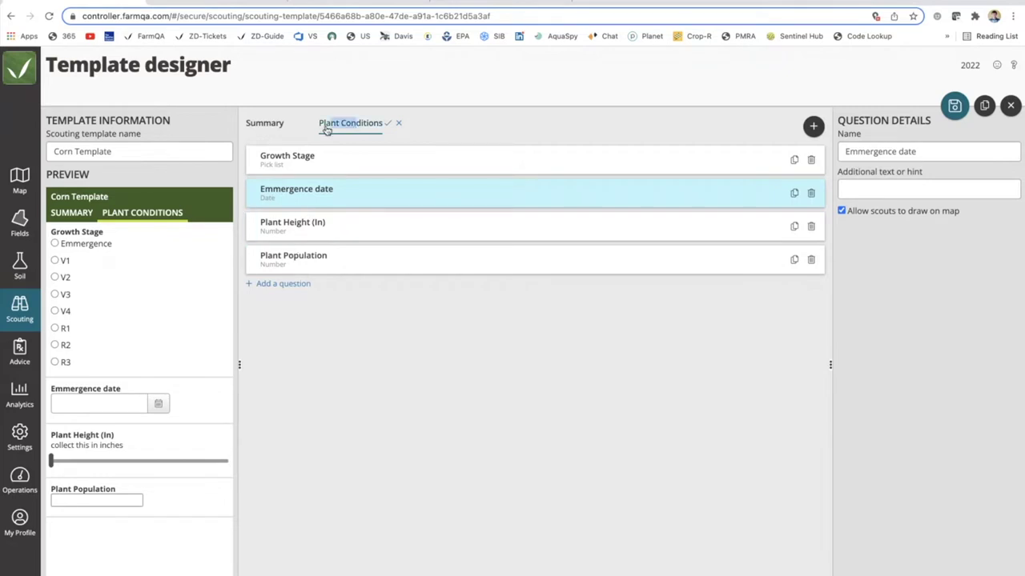
{"action": "left_click", "coordinate": [388, 123]}
{"action": "mouse_move", "coordinate": [377, 126]}
{"action": "left_mouse_down"}
{"action": "mouse_move", "coordinate": [302, 123]}
{"action": "mouse_move", "coordinate": [357, 123]}
{"action": "left_mouse_up"}
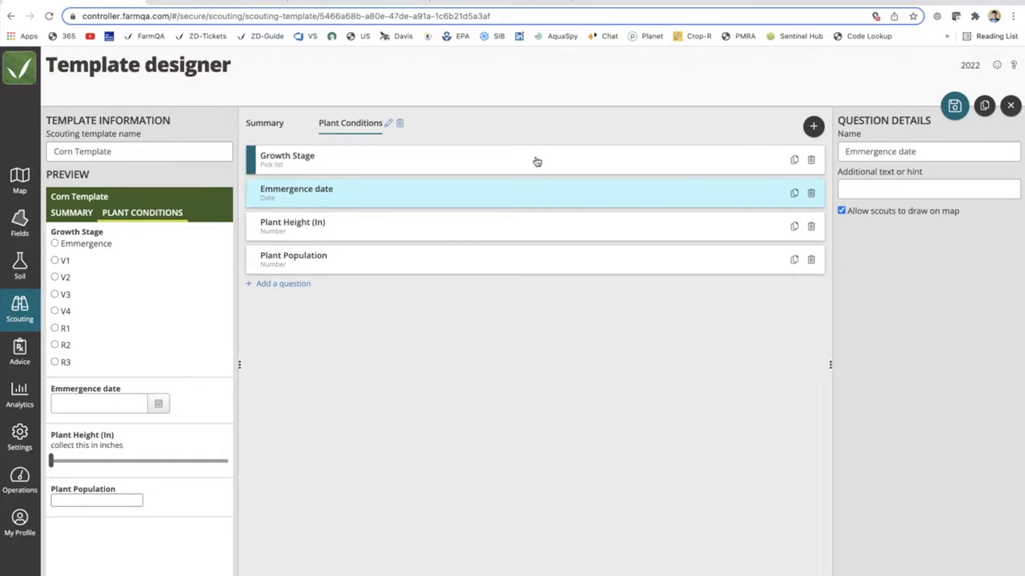
- Duplicate the Growth Stage pick list question and name the copy Reproductive Growth Stage
{"action": "left_click", "coordinate": [713, 157]}
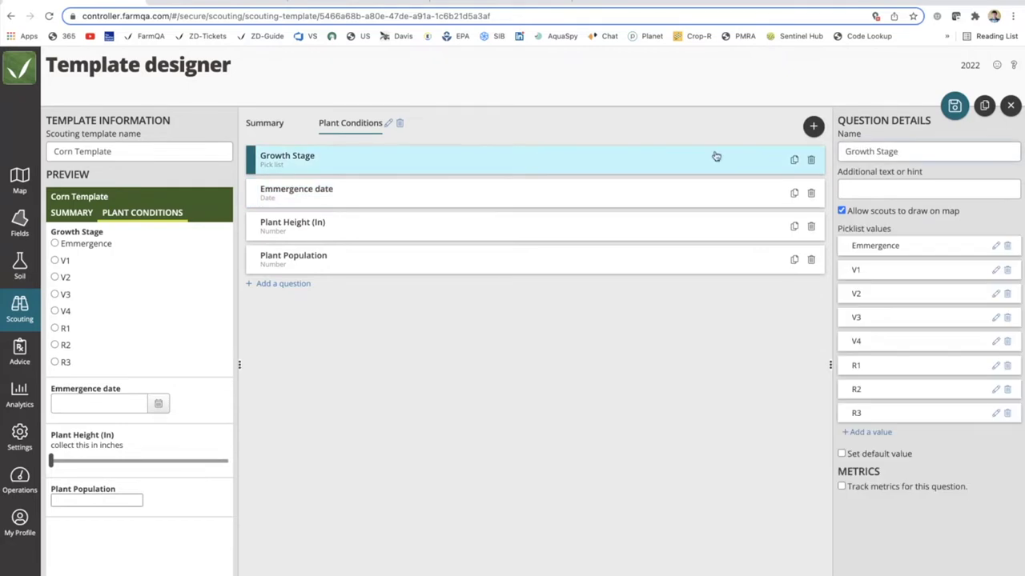
{"action": "left_click", "coordinate": [794, 162]}
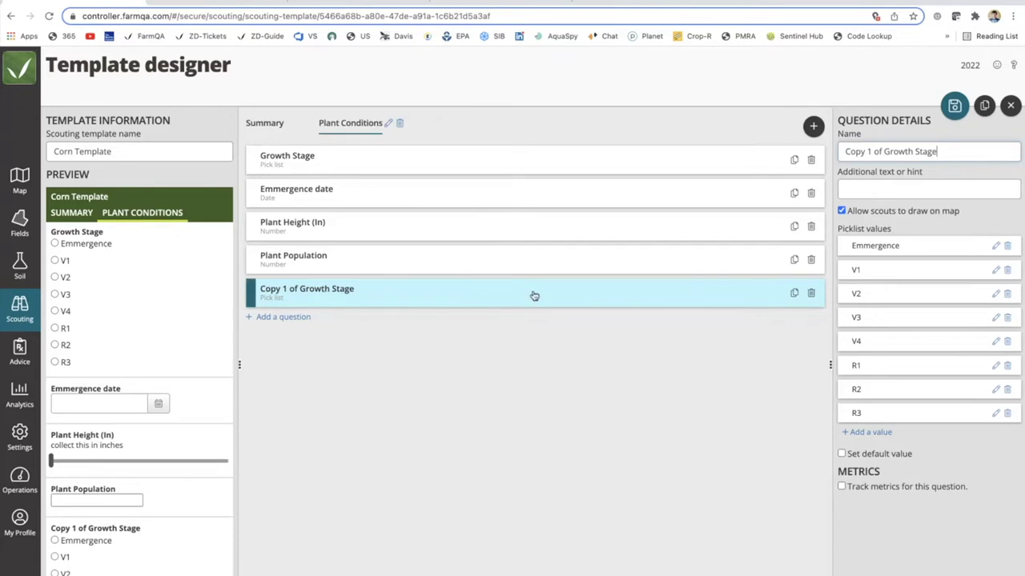
{"action": "left_click_drag", "start_coordinate": [947, 152], "coordinate": [827, 140]}
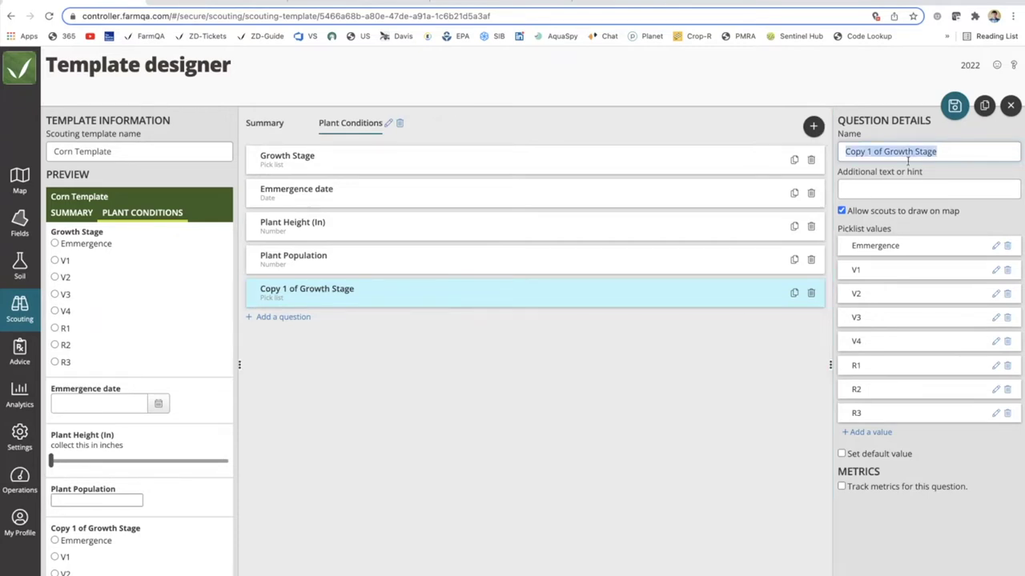
{"action": "left_click", "coordinate": [884, 152]}
{"action": "left_click_drag", "start_coordinate": [885, 152], "coordinate": [791, 158]}
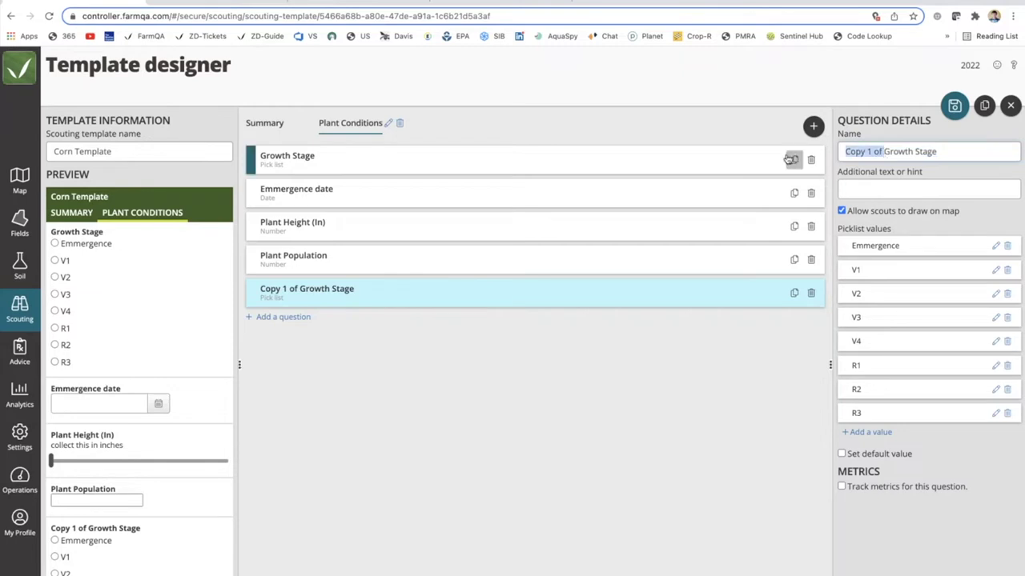
{"action": "key", "text": "BackSpace"}
{"action": "type", "text": "Reproducti"}
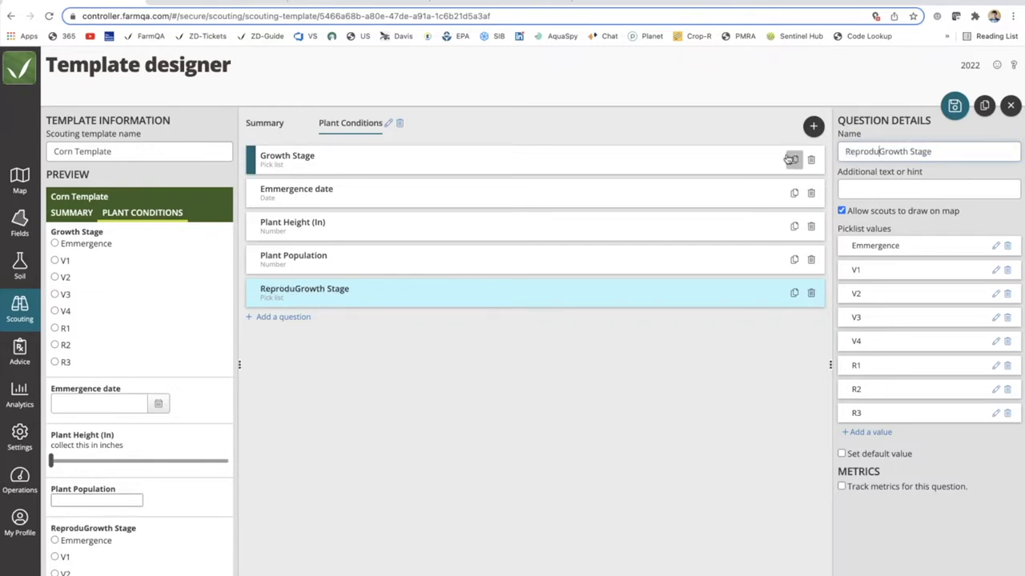
{"action": "type", "text": "ve"}
- Move Reproductive Growth Stage directly below Growth Stage and rename the original question Veg Stage
{"action": "left_click_drag", "start_coordinate": [407, 293], "coordinate": [400, 186]}
{"action": "left_click", "coordinate": [771, 165]}
{"action": "left_click_drag", "start_coordinate": [875, 151], "coordinate": [794, 149]}
{"action": "type", "text": "Veg"}
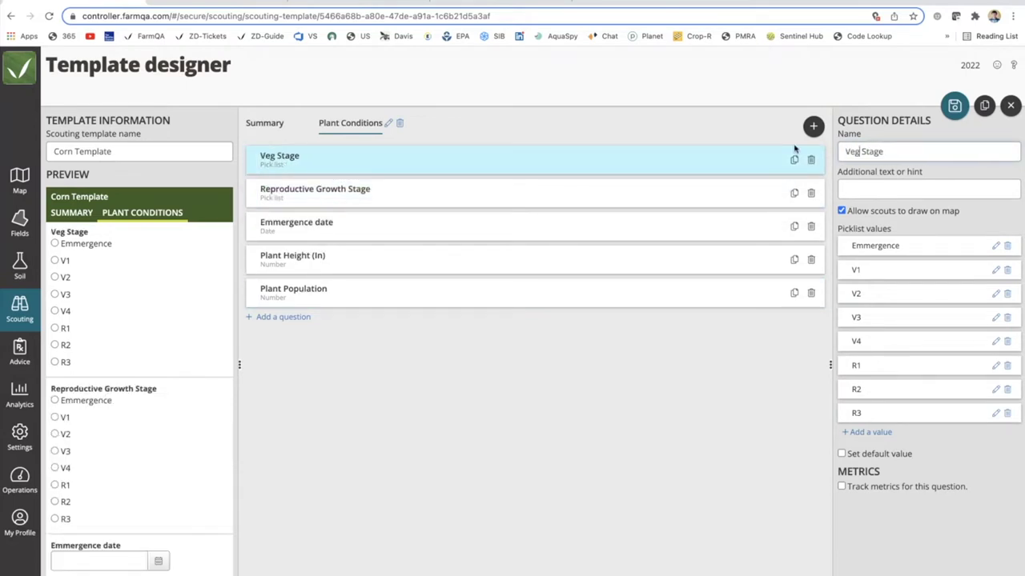
- Remove the values Emmergence, V1, V2, V3 and V4 from the Reproductive Growth Stage pick list
{"action": "left_click", "coordinate": [583, 190]}
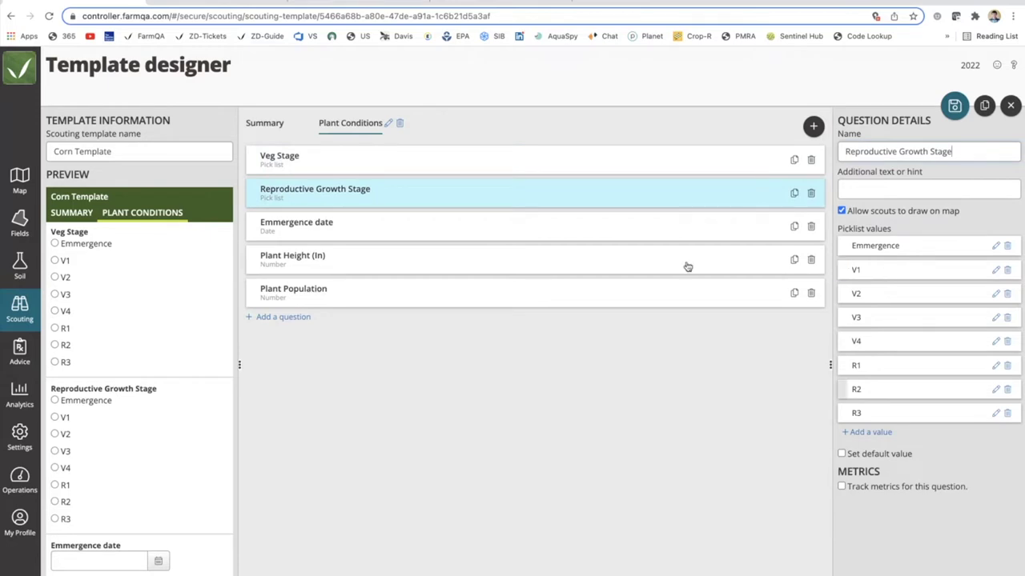
{"action": "left_click", "coordinate": [1007, 341]}
{"action": "left_click", "coordinate": [1006, 317]}
{"action": "left_click", "coordinate": [1007, 294]}
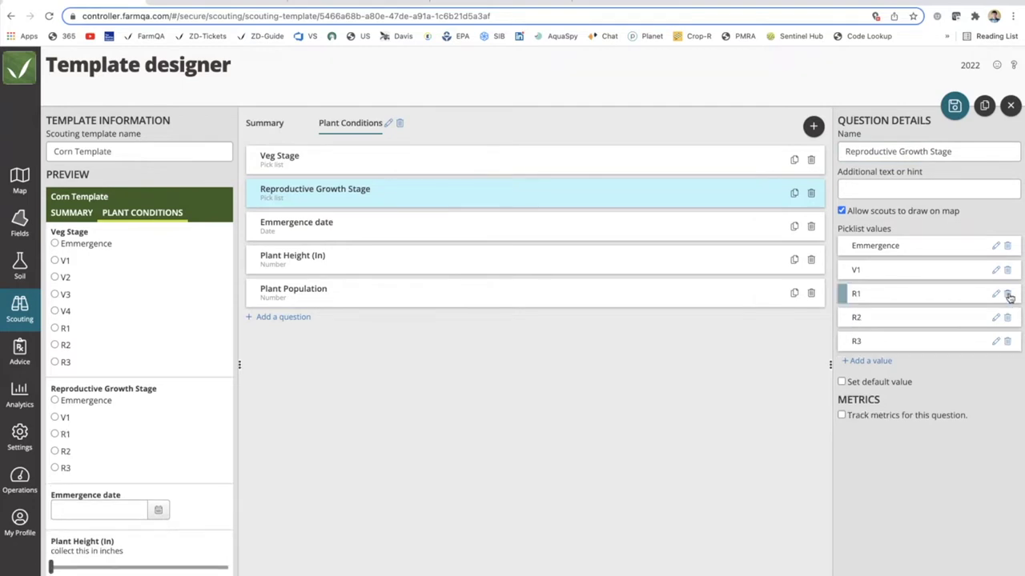
{"action": "left_click", "coordinate": [1007, 270]}
{"action": "left_click", "coordinate": [1007, 246]}
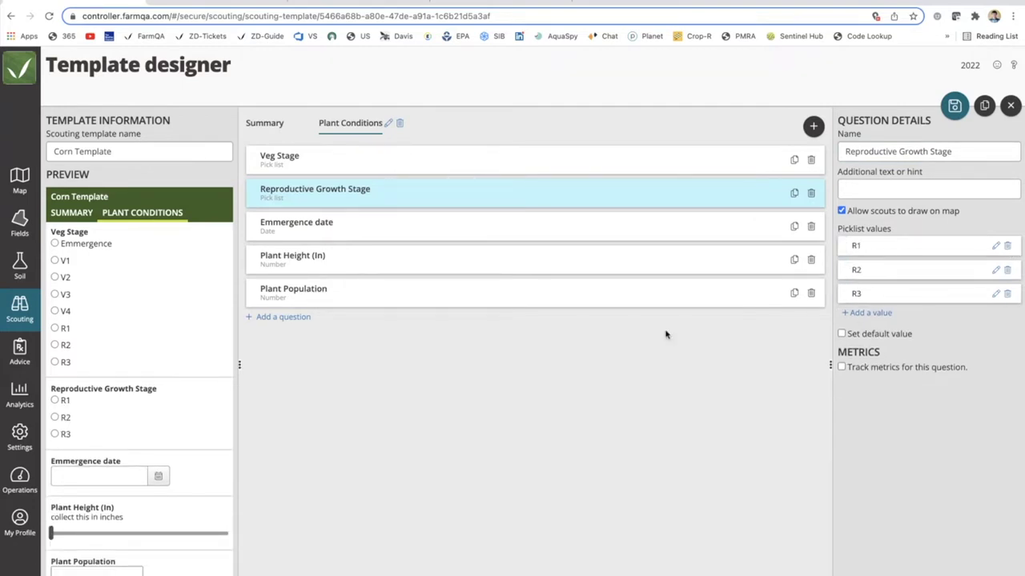
- Add a text question named Plant condition notes to the Plant Conditions section
{"action": "left_click", "coordinate": [298, 319]}
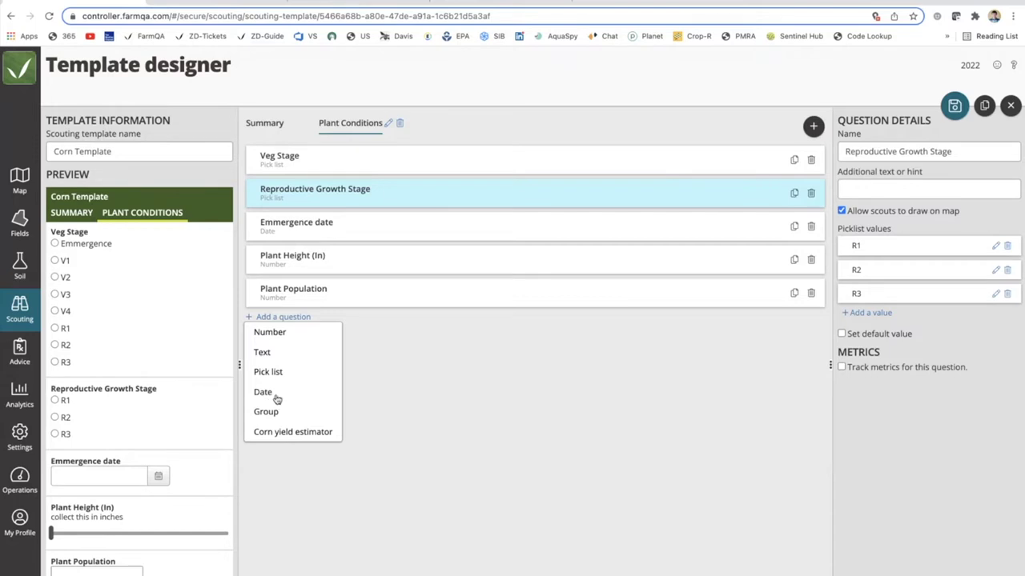
{"action": "left_click", "coordinate": [261, 354]}
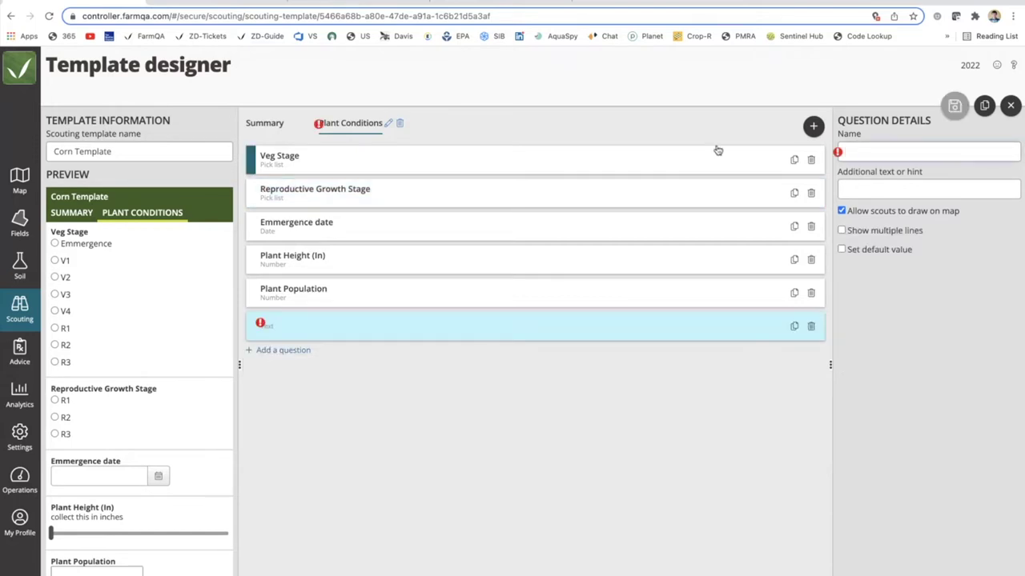
{"action": "type", "text": "Plant condition notes"}
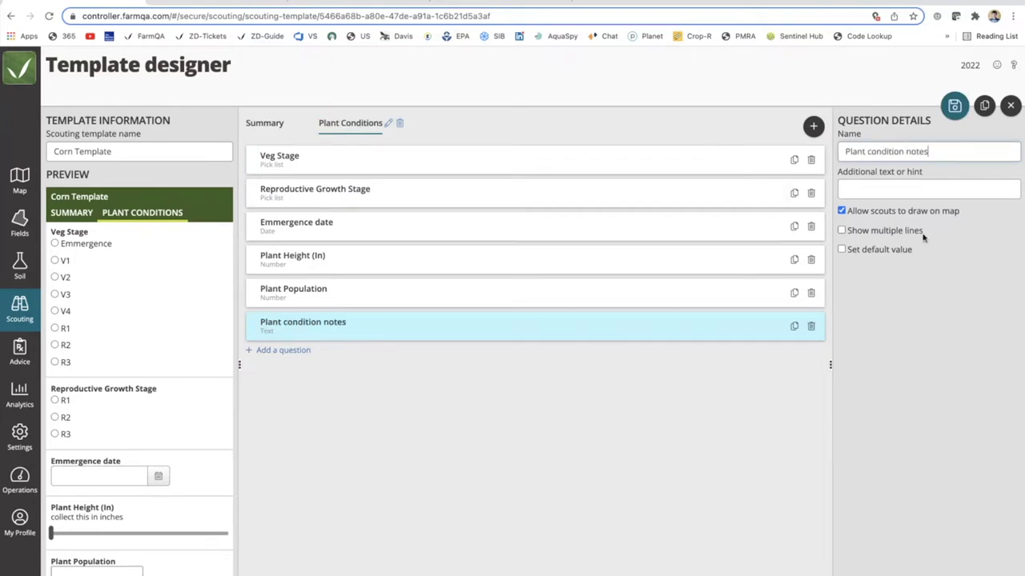
{"action": "left_click_drag", "start_coordinate": [922, 234], "coordinate": [847, 234]}
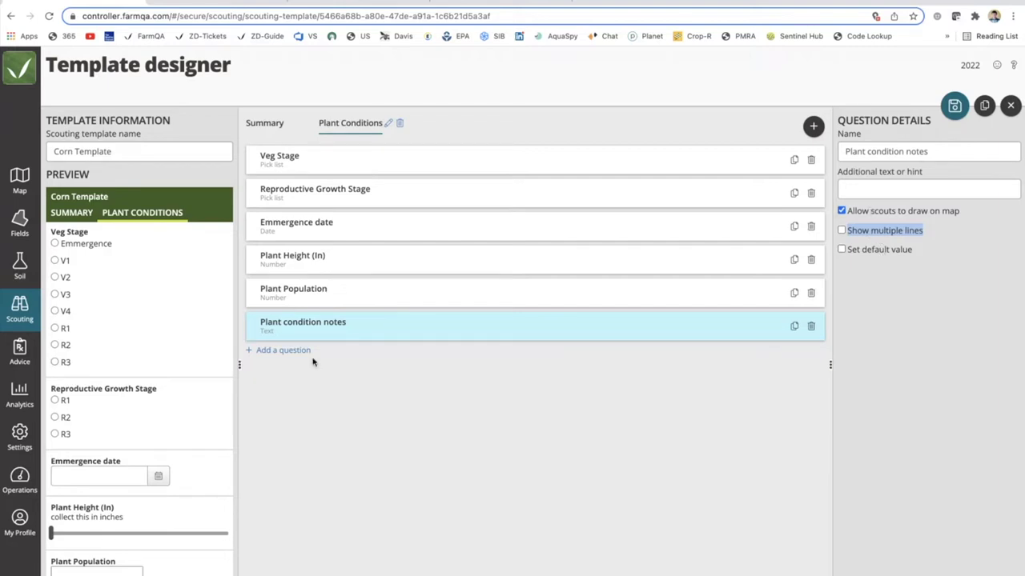
- Add a second text question named Plant Condition Notes 2 to the Plant Conditions section
{"action": "left_click", "coordinate": [281, 349]}
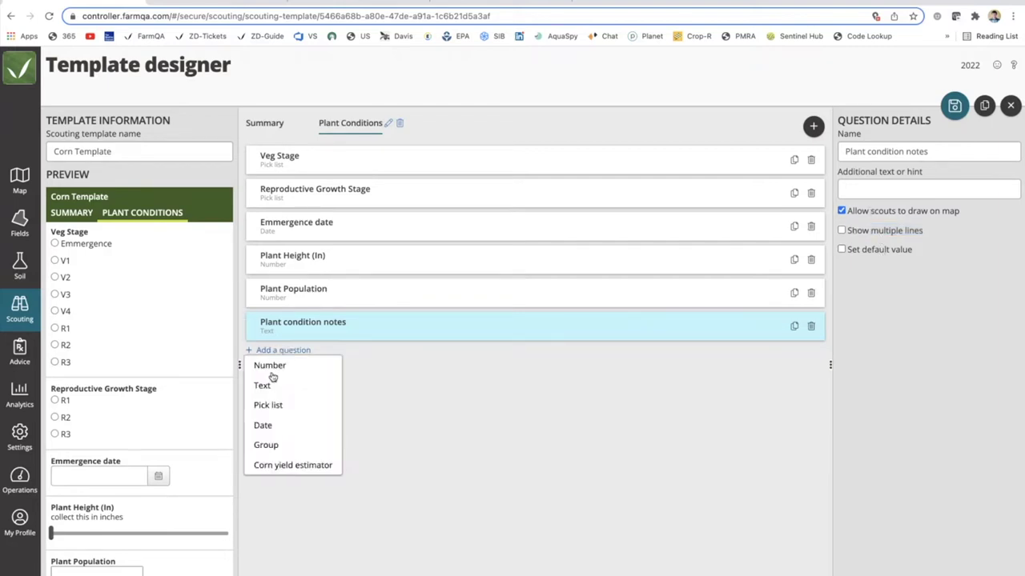
{"action": "left_click", "coordinate": [263, 385]}
{"action": "type", "text": "P"}
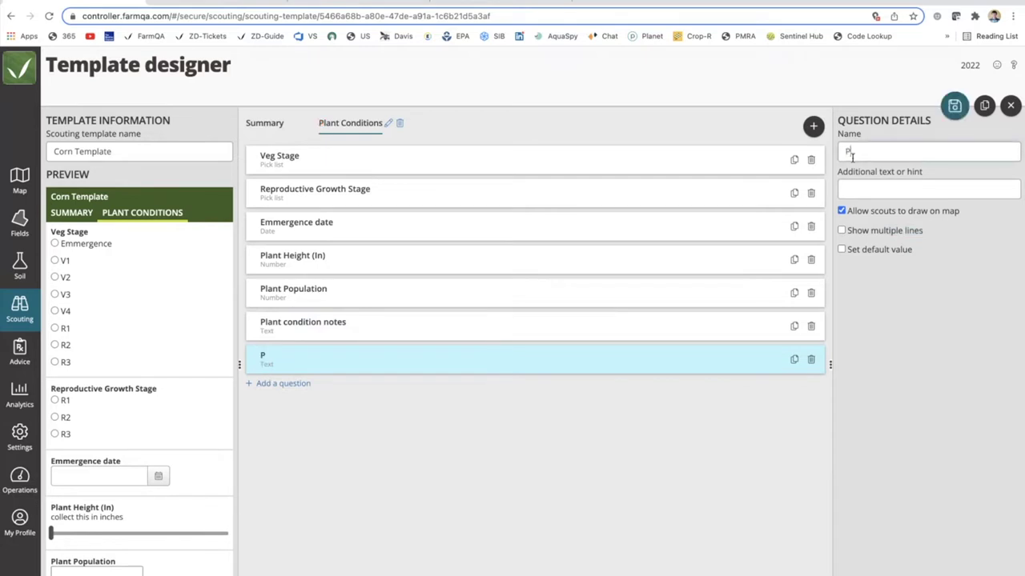
{"action": "type", "text": "lant Condition"}
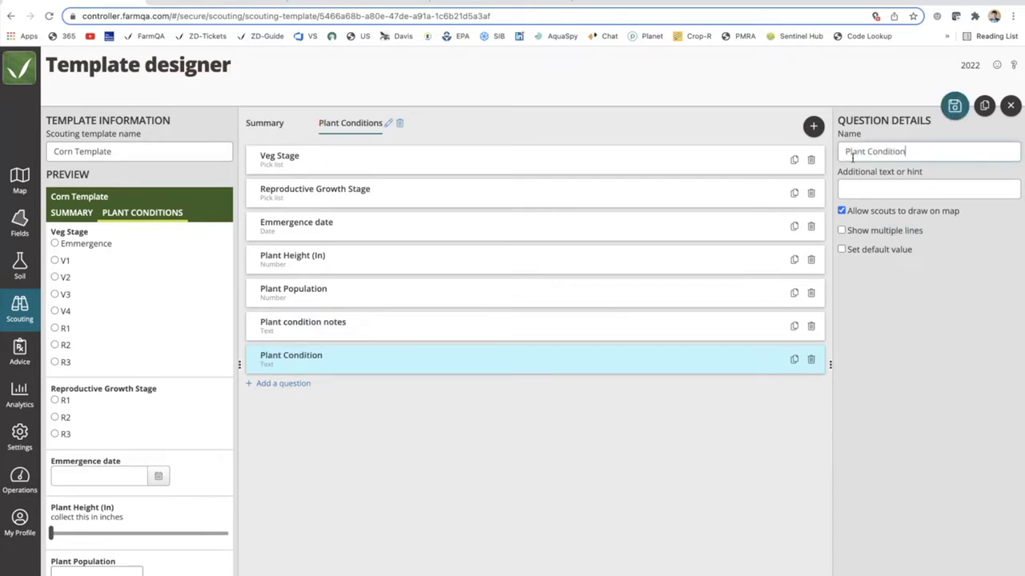
{"action": "type", "text": " Notes 2"}
- Rename the first notes question Plant condition notes 1 and show multiple lines for Plant Condition Notes 2
{"action": "left_click", "coordinate": [403, 327]}
{"action": "type", "text": "1"}
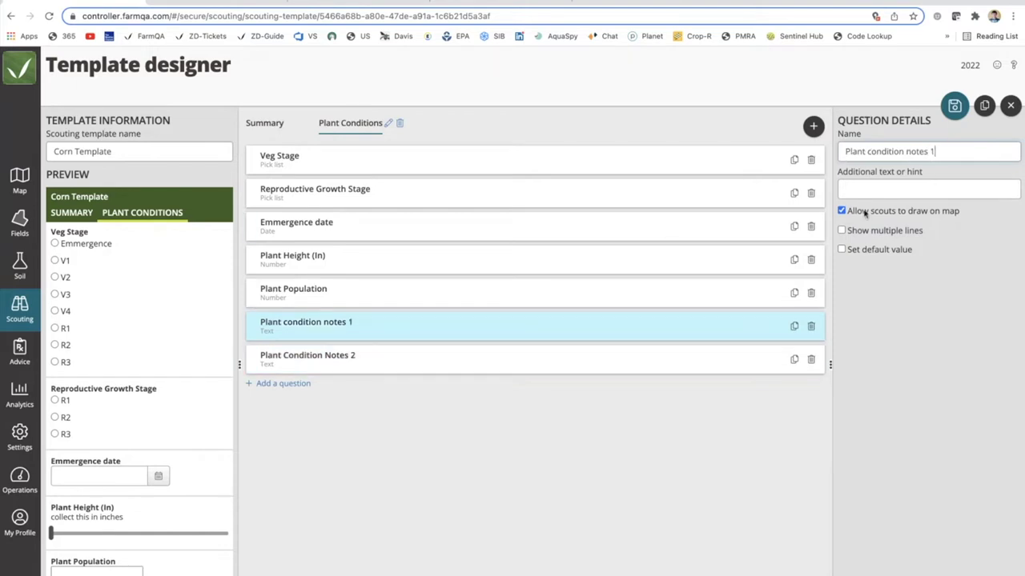
{"action": "left_click", "coordinate": [547, 361]}
{"action": "left_click_drag", "start_coordinate": [926, 230], "coordinate": [844, 231]}
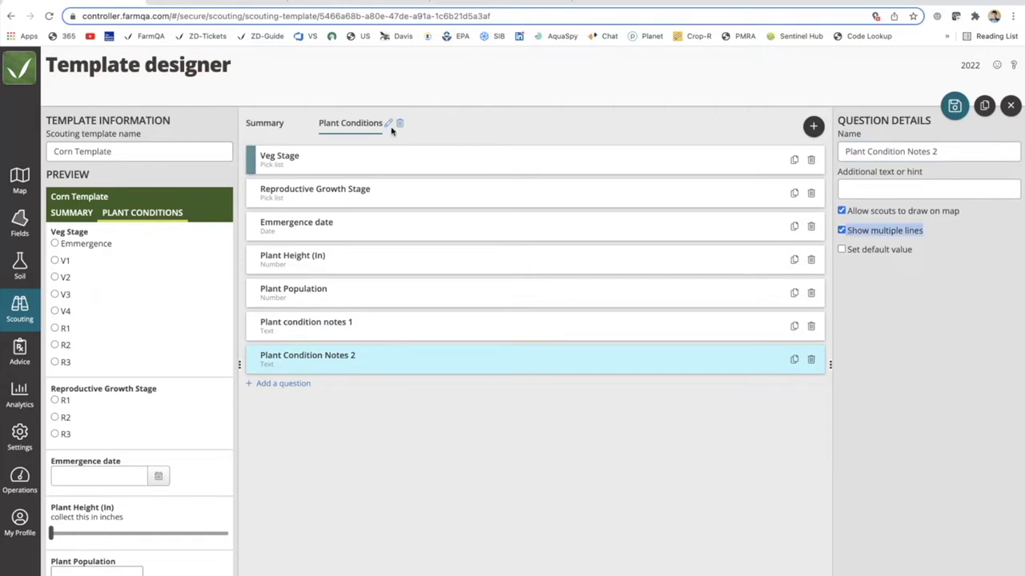
- Add a section named Insect containing a number question named Cutworms
{"action": "left_click", "coordinate": [432, 127]}
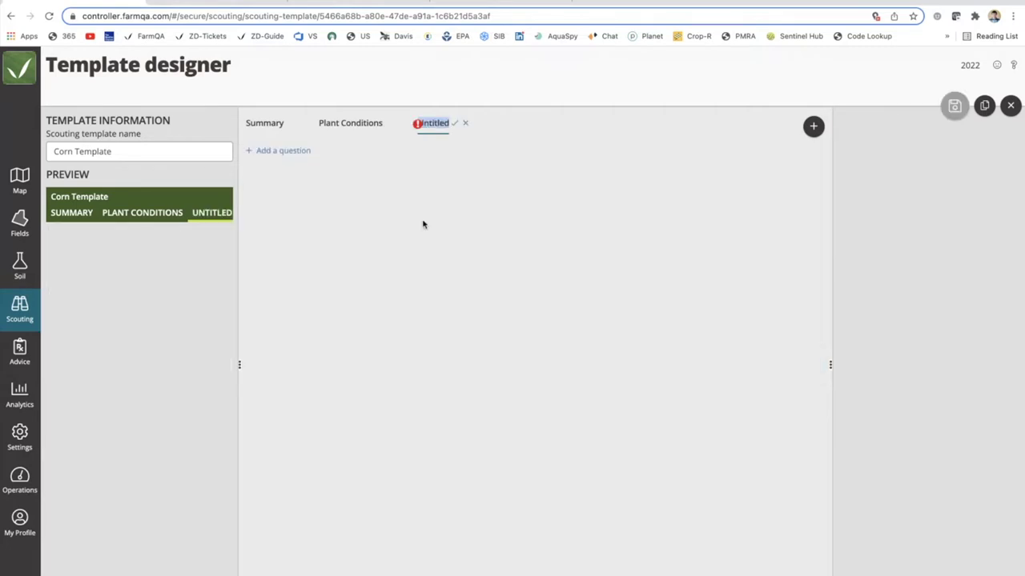
{"action": "type", "text": "Insect"}
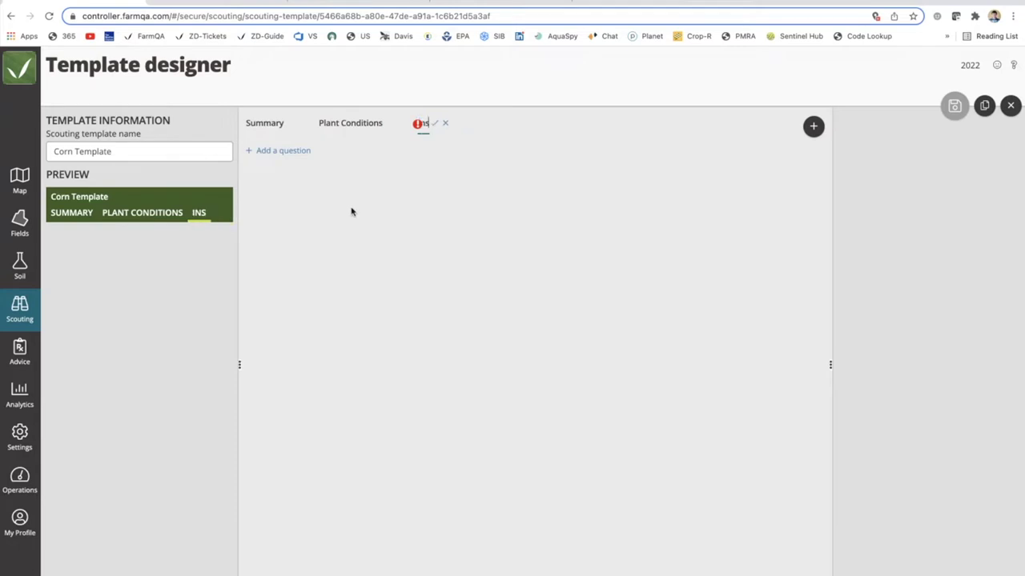
{"action": "left_click", "coordinate": [280, 151]}
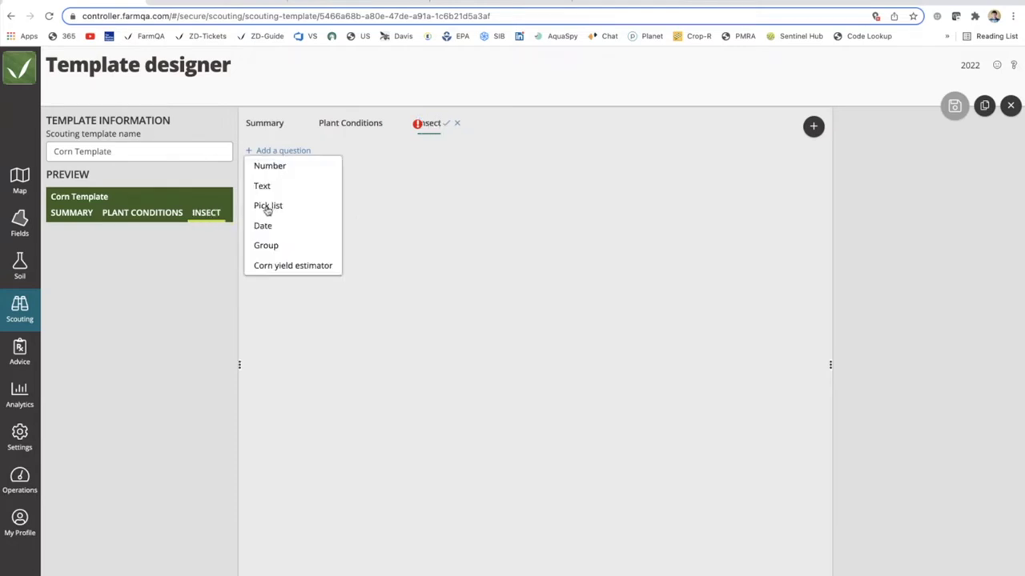
{"action": "left_click", "coordinate": [273, 168]}
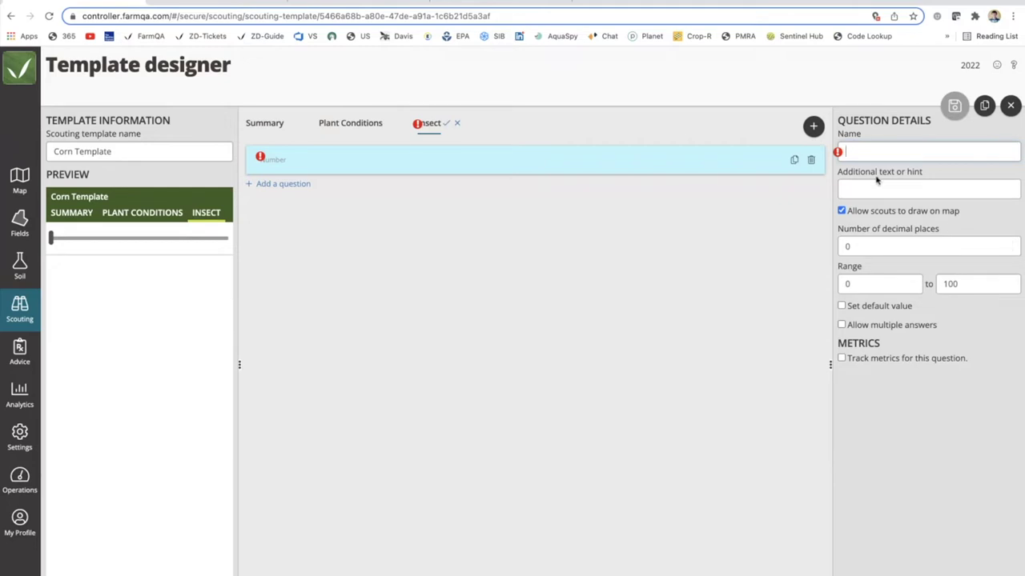
{"action": "type", "text": "Cutworm"}
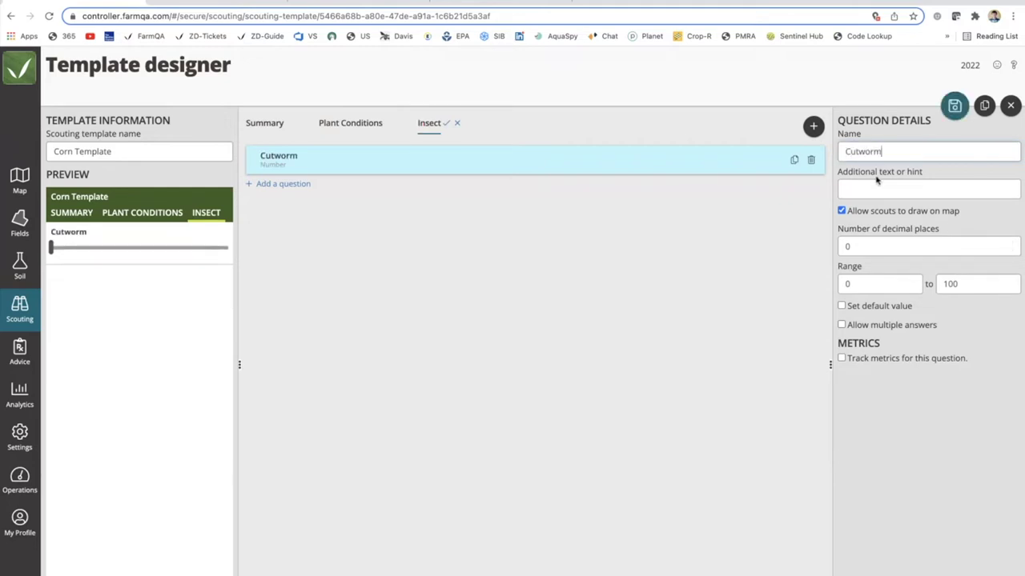
{"action": "type", "text": "s"}
- Allow multiple answers for the Cutworms question and duplicate it five times
{"action": "left_click", "coordinate": [841, 324]}
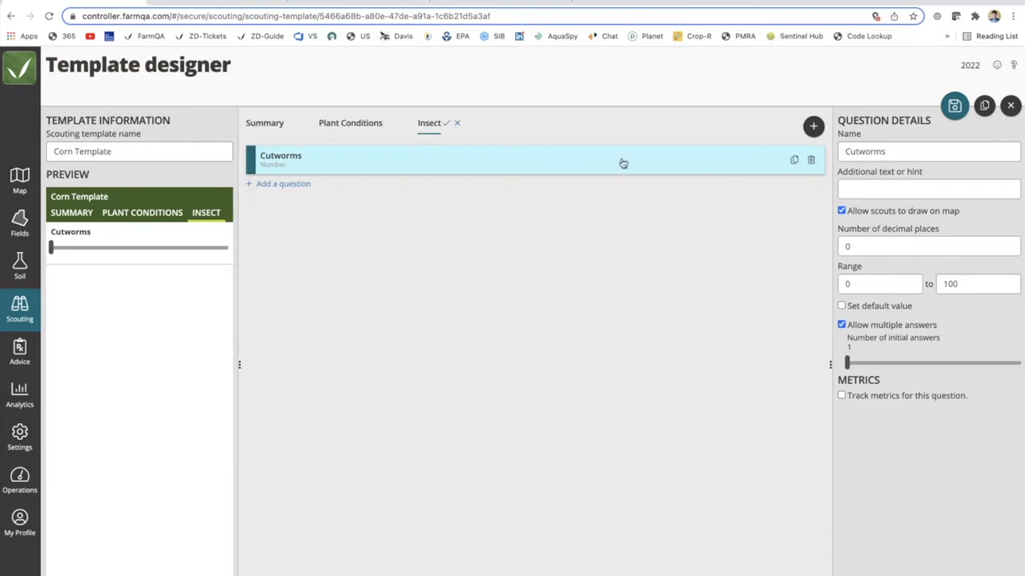
{"action": "triple_click", "coordinate": [793, 163]}
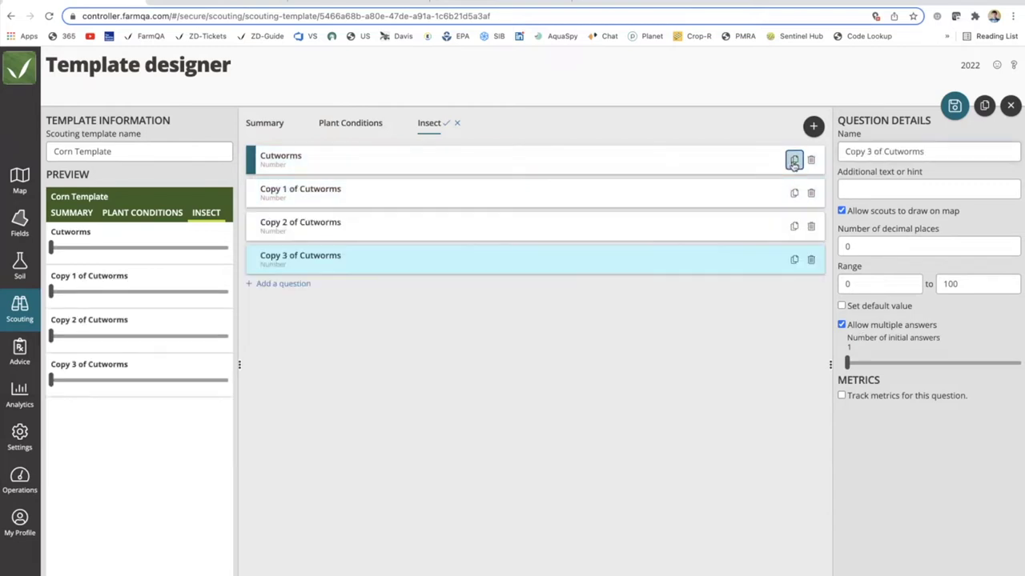
{"action": "double_click", "coordinate": [793, 163]}
- Rename the first two Cutworms copies Armyworms and Spider mites
{"action": "left_click", "coordinate": [709, 204]}
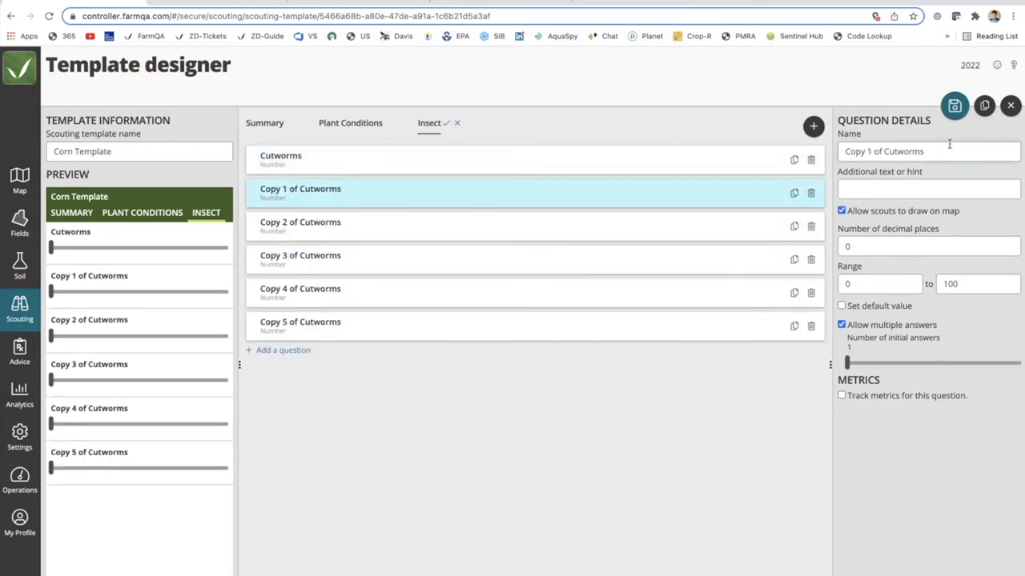
{"action": "key", "text": "BackSpace"}
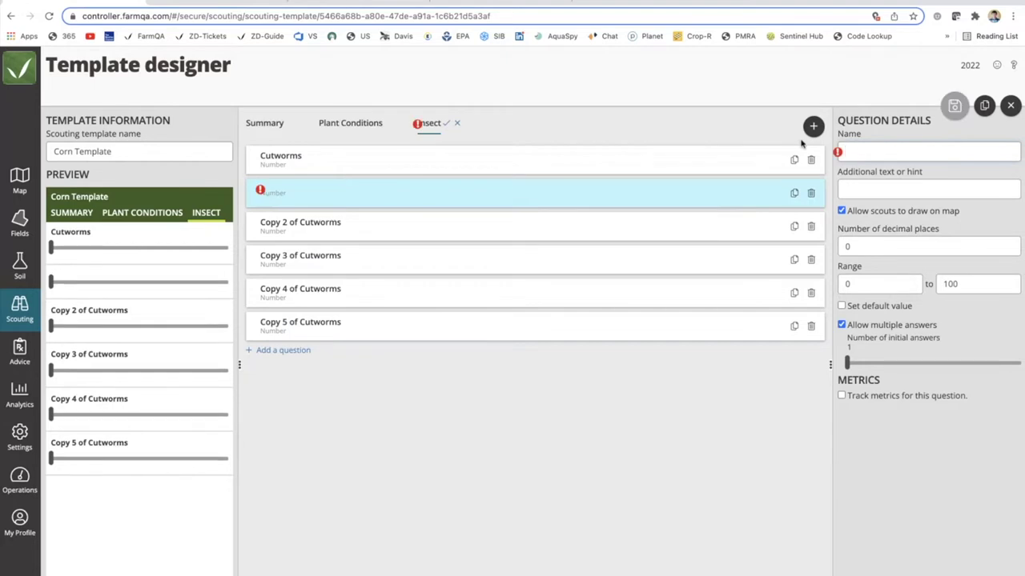
{"action": "type", "text": "Armyworms"}
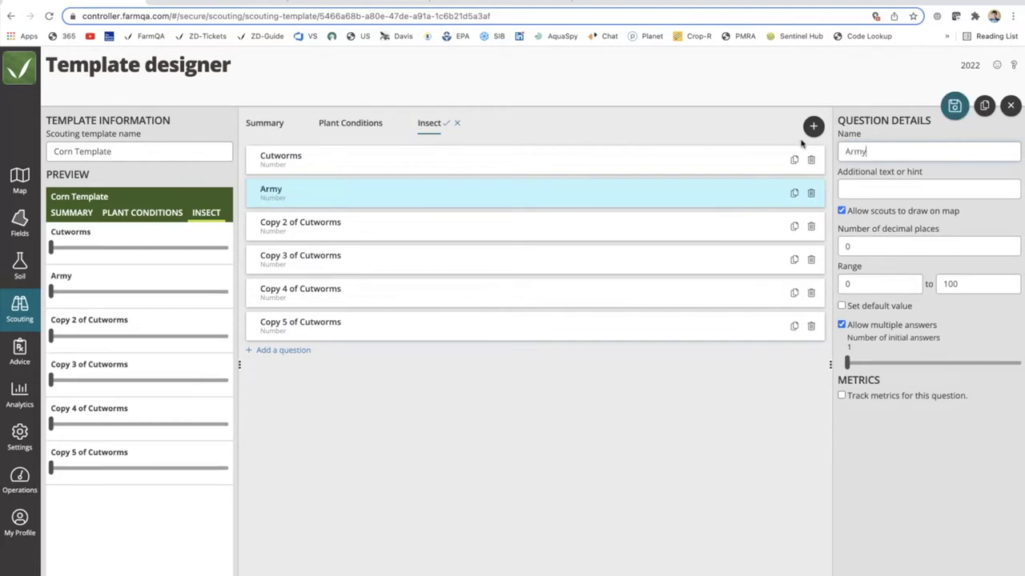
{"action": "left_click", "coordinate": [668, 234]}
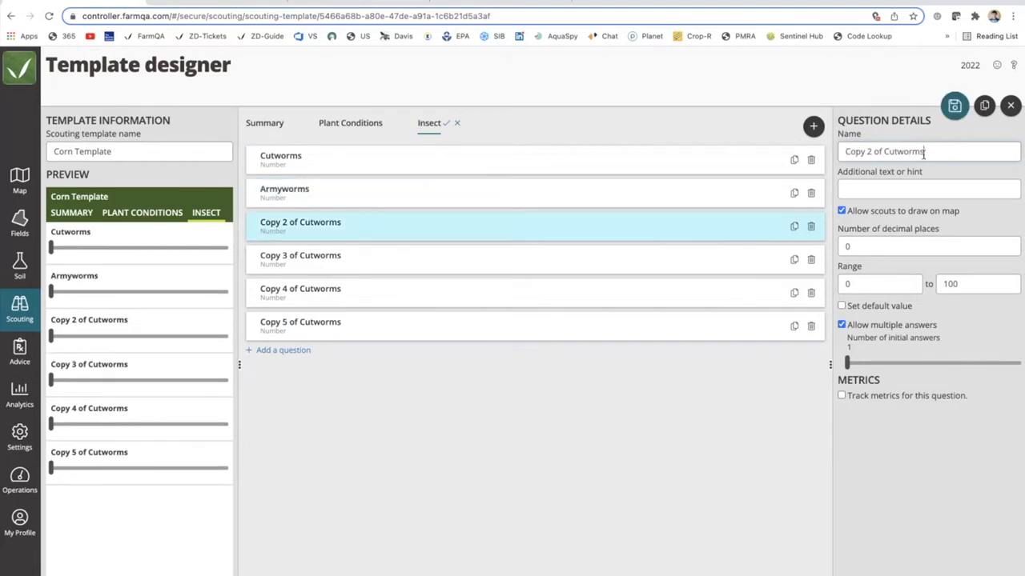
{"action": "type", "text": "Spider mites"}
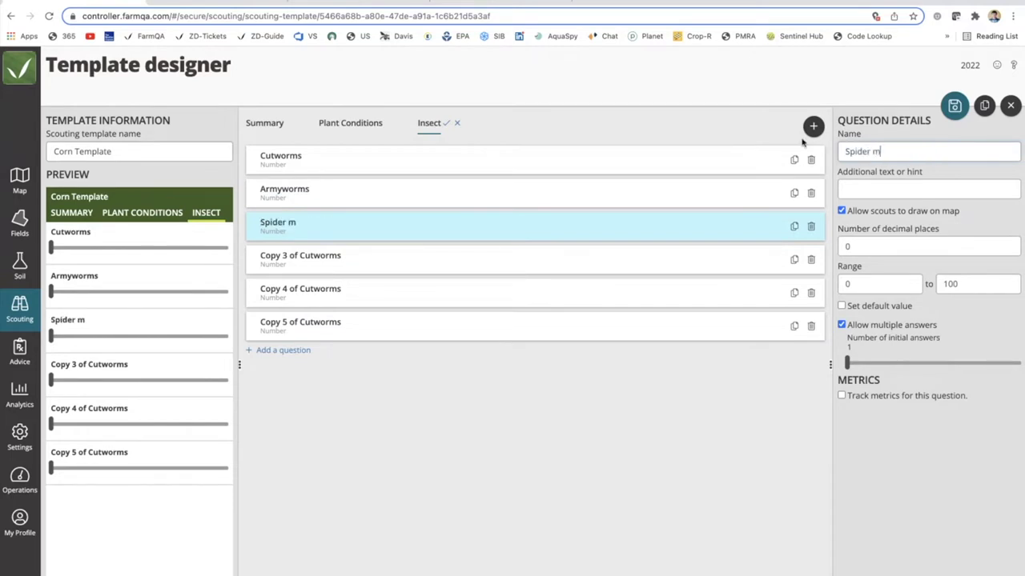
- Rename the third and fourth Cutworms copies a and b, and delete the fifth copy from the Insect section
{"action": "left_click", "coordinate": [684, 261]}
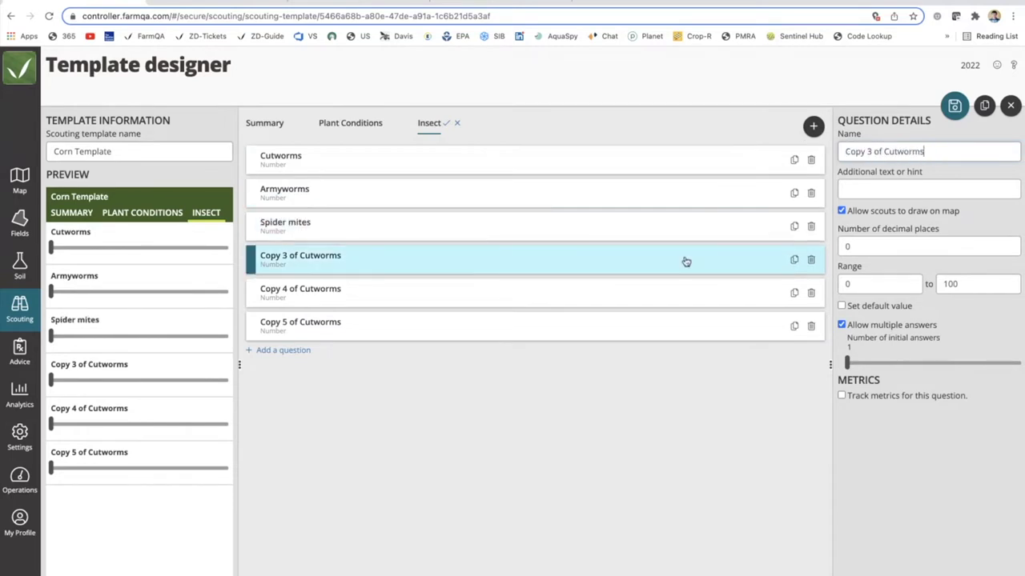
{"action": "type", "text": "a"}
{"action": "left_click", "coordinate": [670, 295]}
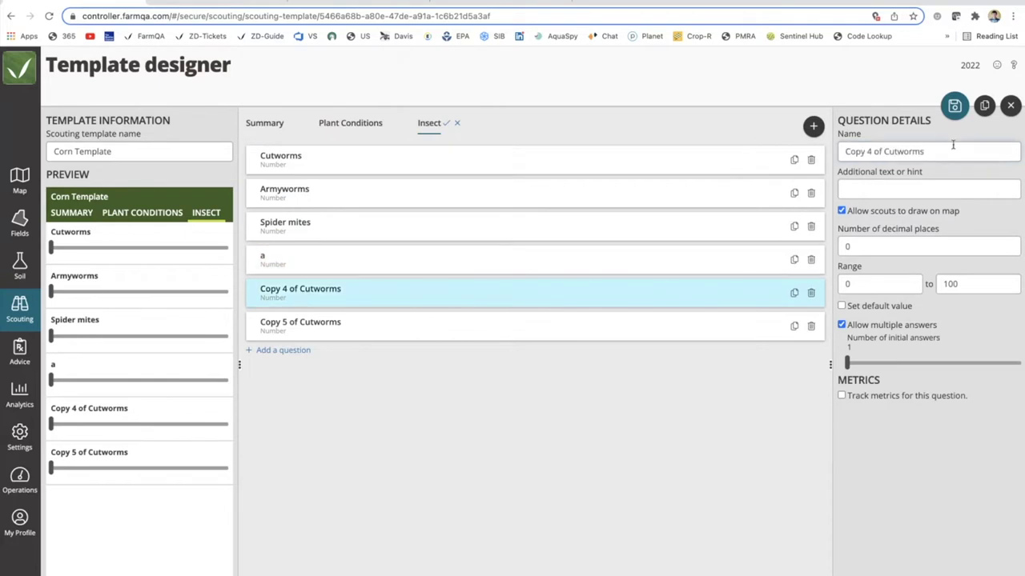
{"action": "type", "text": "b"}
{"action": "key", "text": "ctrl+a"}
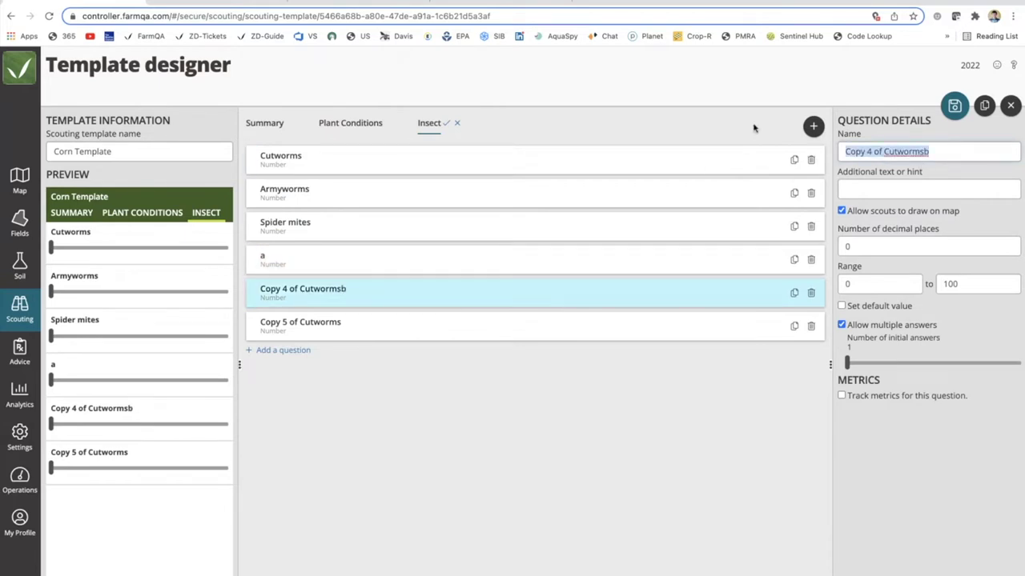
{"action": "type", "text": "b"}
{"action": "left_click", "coordinate": [810, 325]}
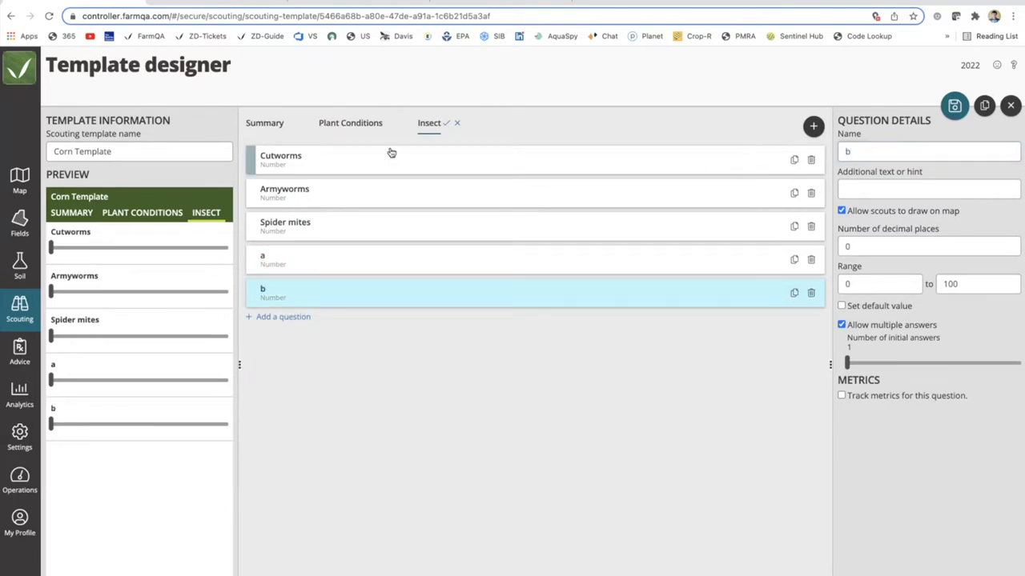
{"action": "left_click", "coordinate": [312, 176]}
{"action": "left_click", "coordinate": [309, 196]}
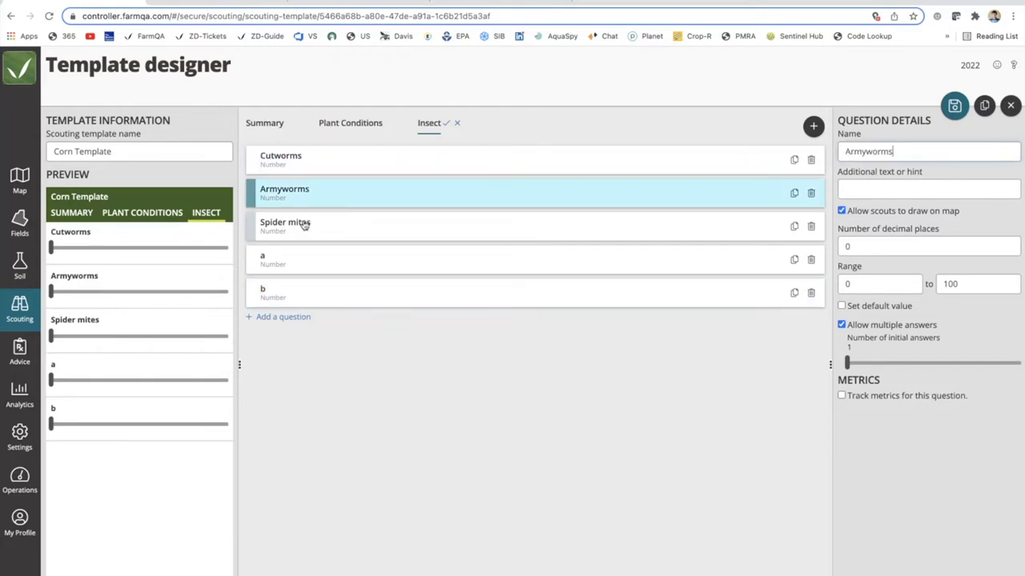
- Add a section named Weed containing a group question named Weed
{"action": "left_click", "coordinate": [814, 128]}
{"action": "type", "text": "We"}
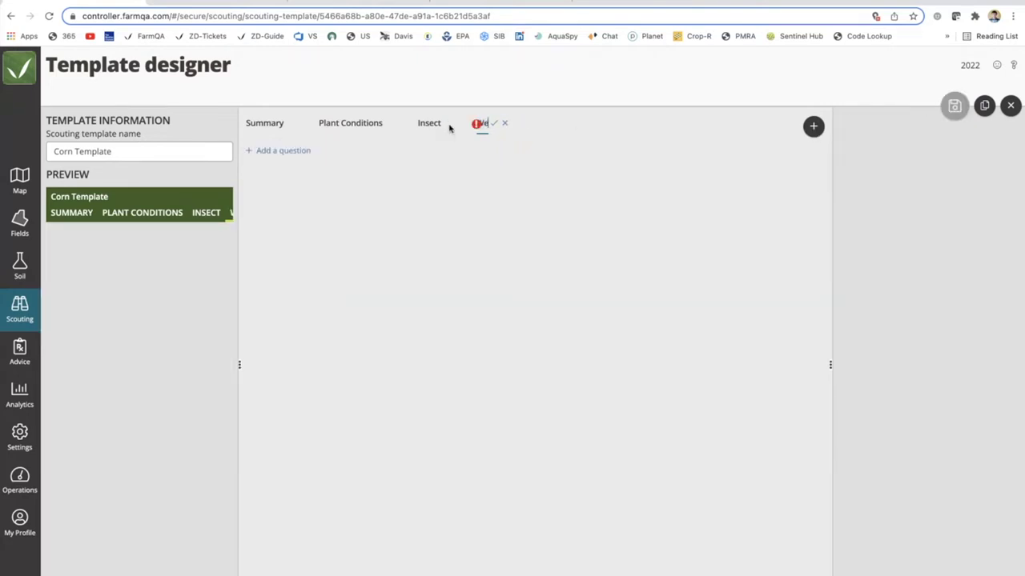
{"action": "type", "text": "ed"}
{"action": "left_click", "coordinate": [503, 123]}
{"action": "left_click", "coordinate": [288, 150]}
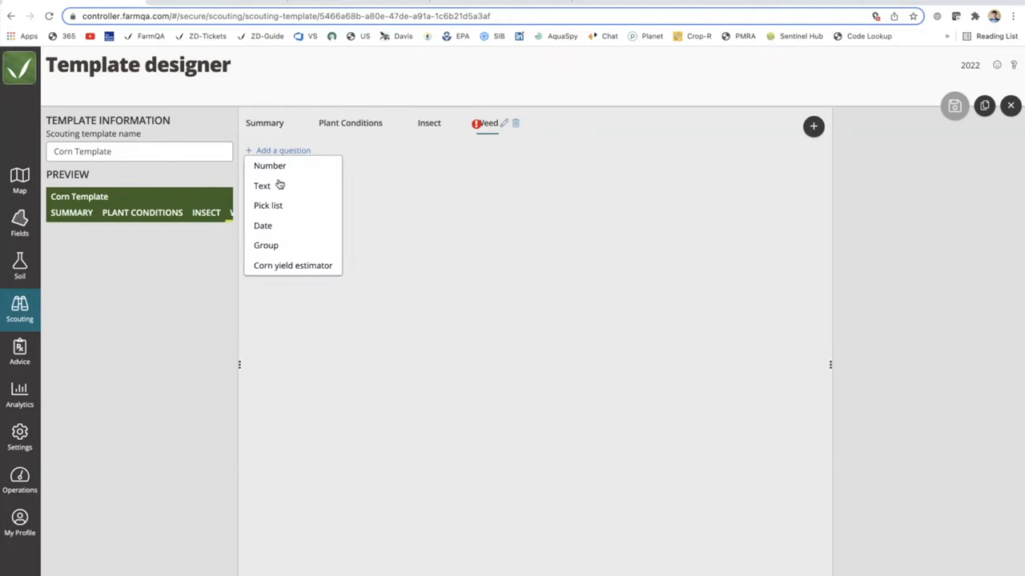
{"action": "left_click", "coordinate": [267, 246]}
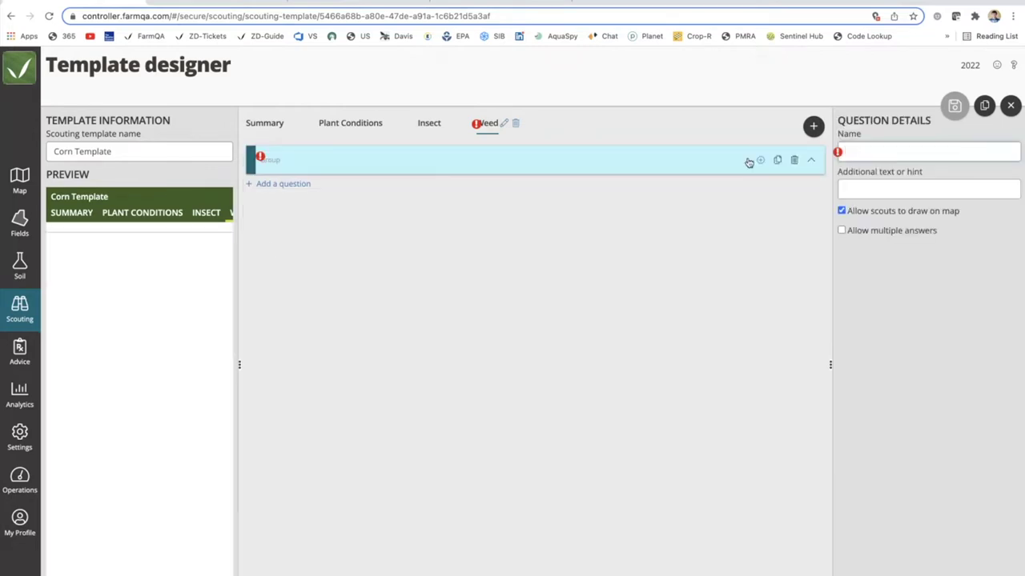
{"action": "left_click", "coordinate": [875, 149]}
{"action": "type", "text": "Weed"}
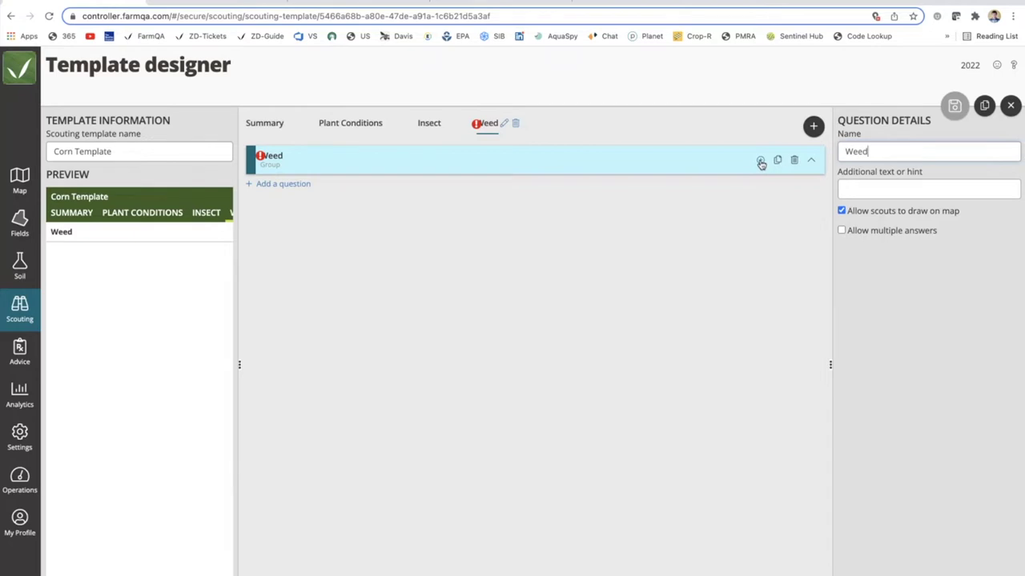
- Add a pick list question named Weed ID inside the Weed group
{"action": "left_click", "coordinate": [761, 162]}
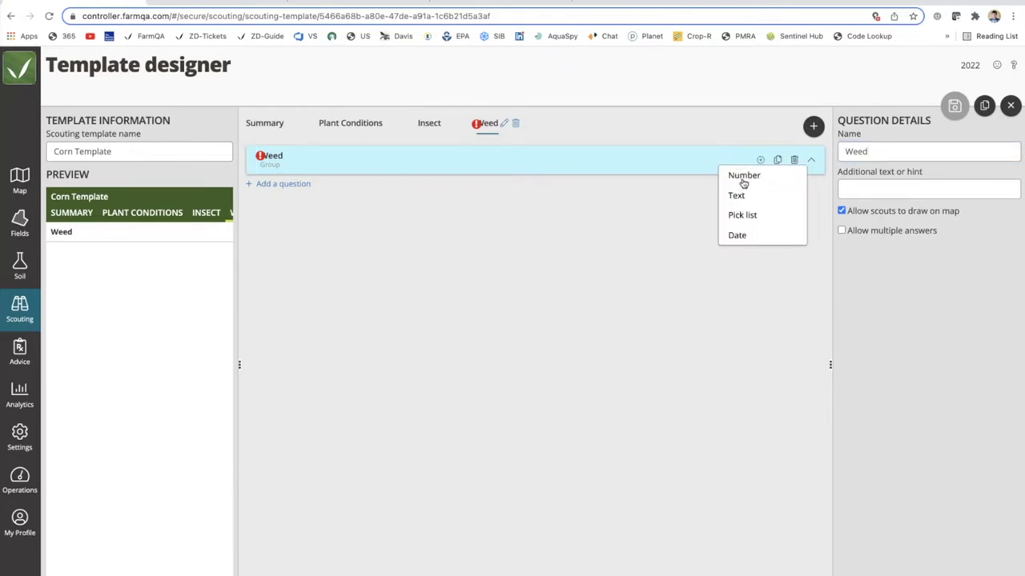
{"action": "left_click", "coordinate": [742, 214]}
{"action": "type", "text": "Weed ID"}
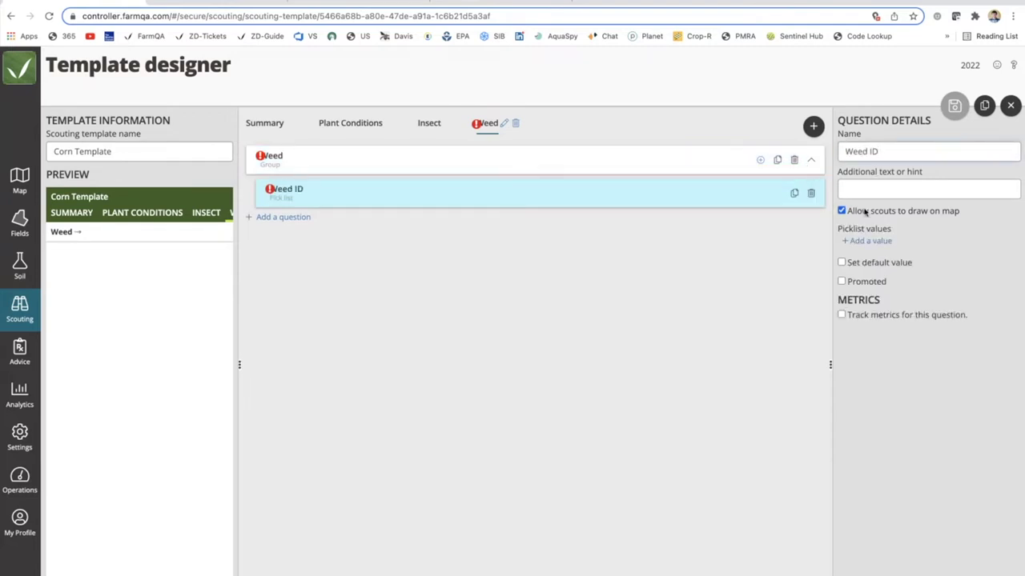
- Give the Weed ID pick list the values Thistle, Foxtail, Curlydock and Kochia
{"action": "left_click", "coordinate": [868, 241]}
{"action": "type", "text": "Tristle"}
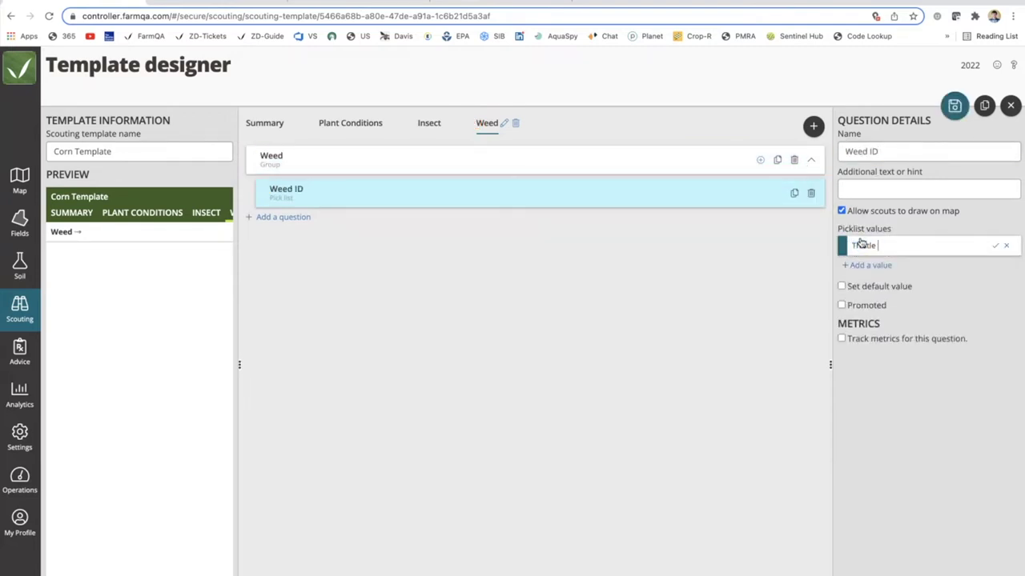
{"action": "key", "text": "Return"}
{"action": "type", "text": "Foxtail"}
{"action": "key", "text": "Return"}
{"action": "type", "text": "Curlydock"}
{"action": "key", "text": "Return"}
{"action": "type", "text": "Kochia"}
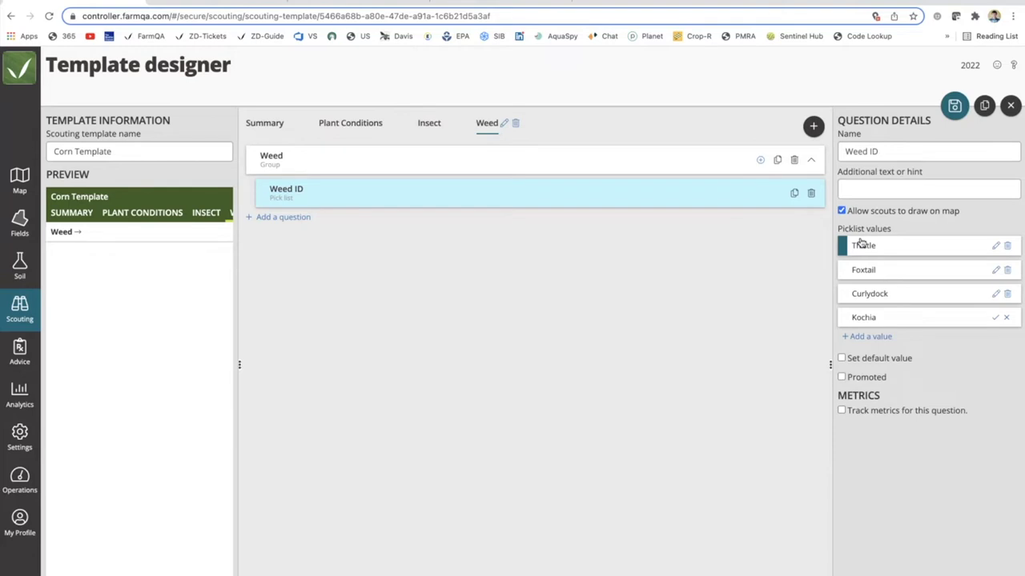
{"action": "key", "text": "Return"}
- Extend the Weed ID pick list with the placeholder values a and 1 through 9
{"action": "type", "text": "a"}
{"action": "key", "text": "Return"}
{"action": "type", "text": "1"}
{"action": "key", "text": "Return"}
{"action": "type", "text": "2"}
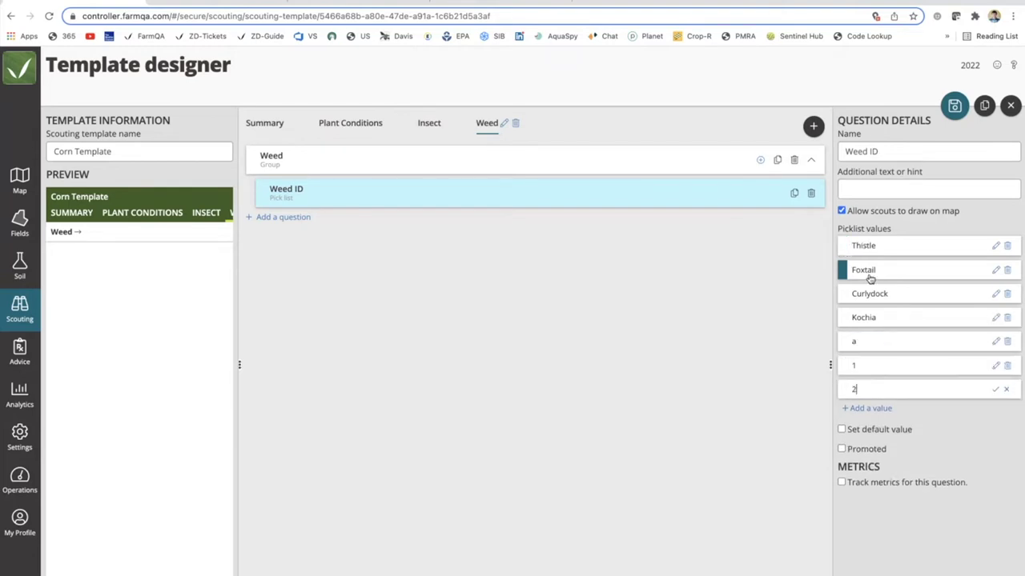
{"action": "key", "text": "Return"}
{"action": "type", "text": "3"}
{"action": "key", "text": "Return"}
{"action": "key", "text": "4"}
{"action": "key", "text": "Return"}
{"action": "key", "text": "5"}
{"action": "key", "text": "Return"}
{"action": "key", "text": "6"}
{"action": "key", "text": "Return"}
{"action": "key", "text": "7"}
{"action": "key", "text": "Return"}
{"action": "type", "text": "8"}
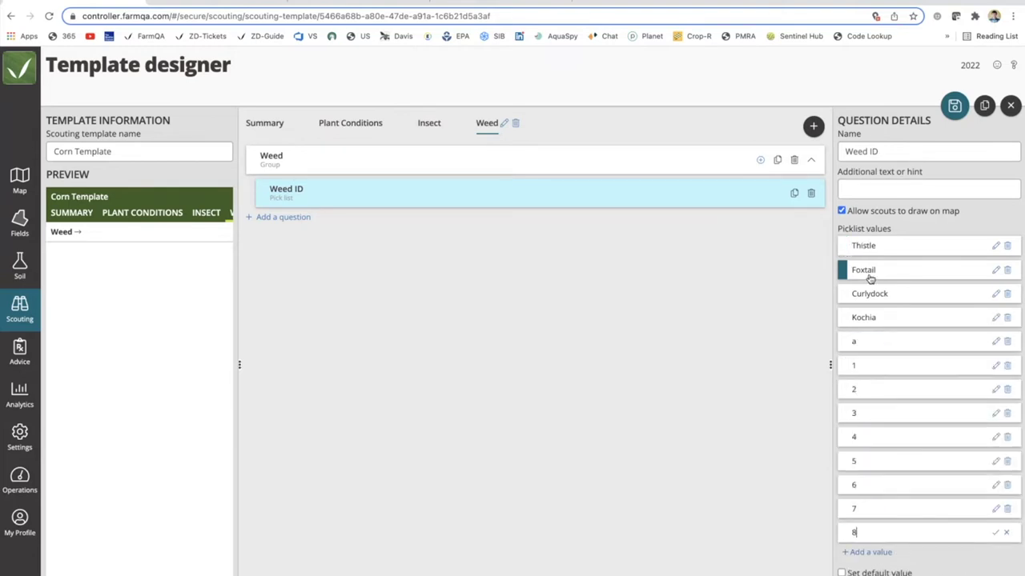
{"action": "key", "text": "Return"}
{"action": "type", "text": "9"}
{"action": "key", "text": "Return"}
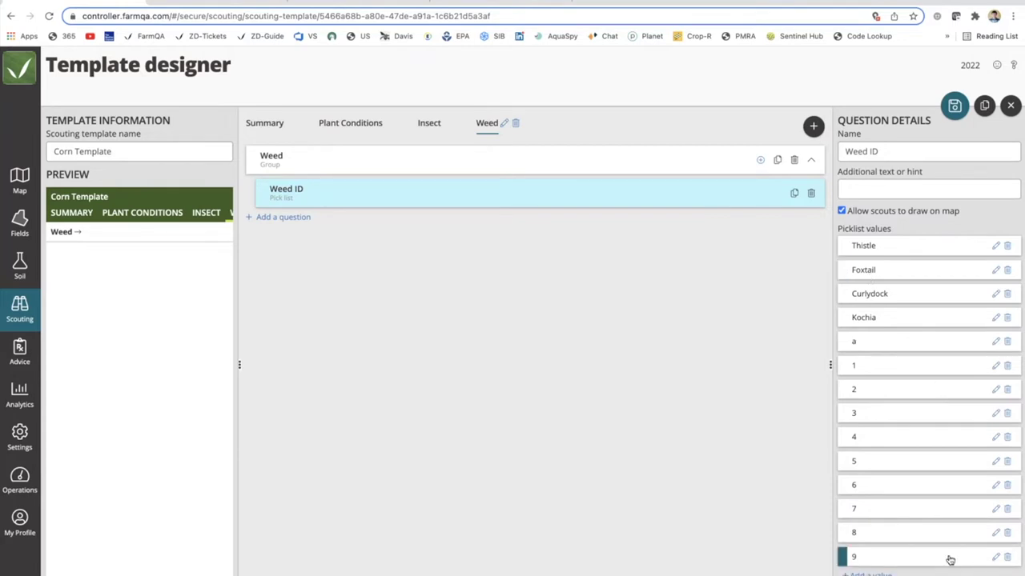
{"action": "scroll", "coordinate": [949, 556], "scroll_direction": "down", "scroll_amount": 2}
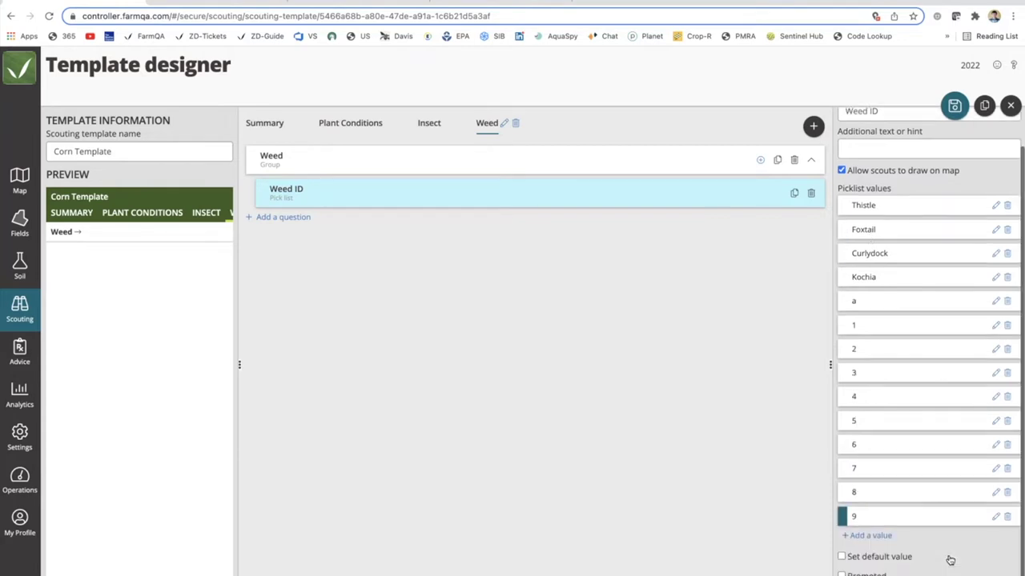
- Add a second pick list question named Weed Severity to the Weed group
{"action": "left_click", "coordinate": [760, 160]}
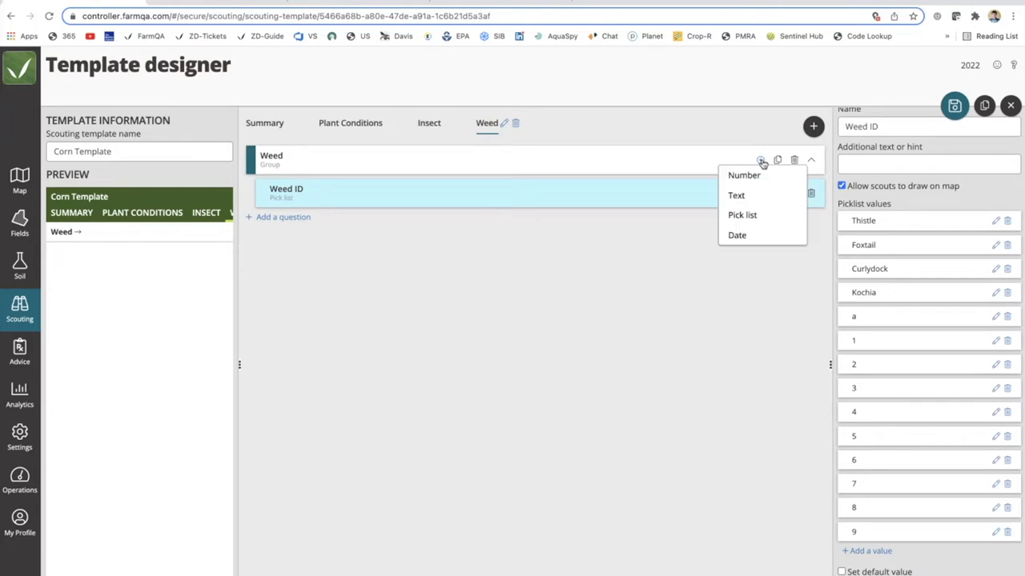
{"action": "left_click", "coordinate": [743, 214]}
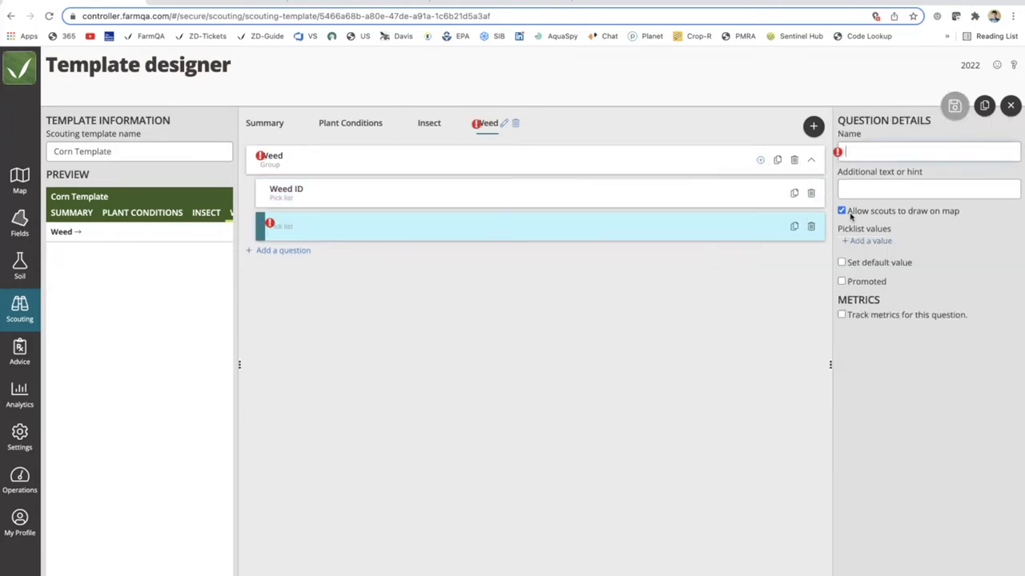
{"action": "type", "text": "Weed"}
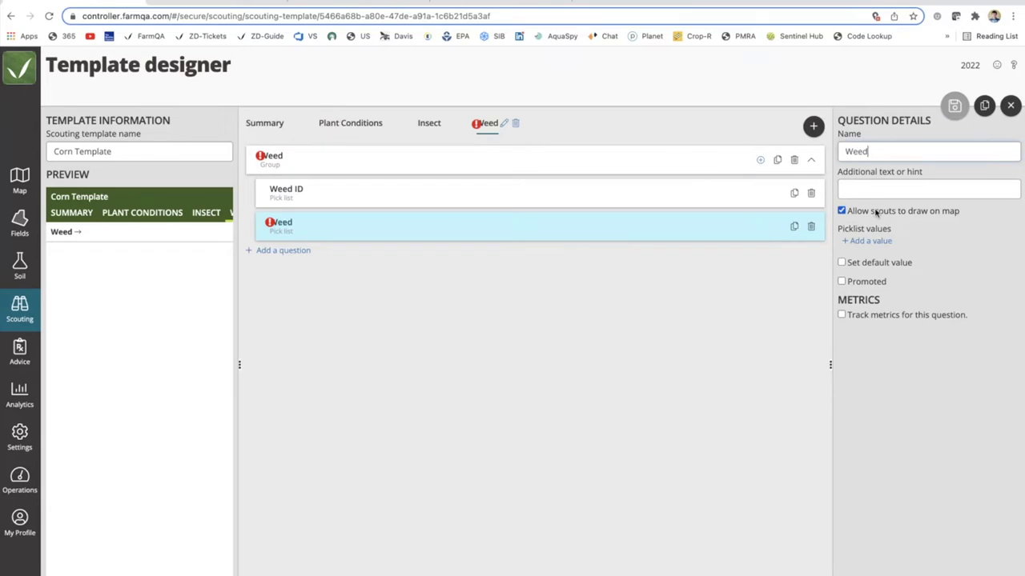
{"action": "type", "text": " Severity"}
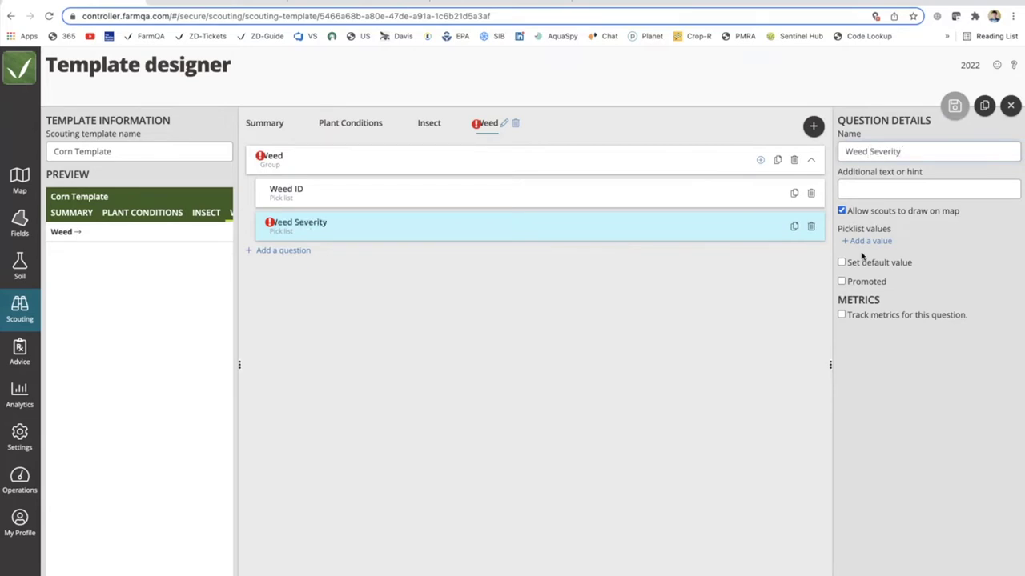
- Give the Weed Severity pick list the values none, Boarders only, Low, medium and High, leaving no untitled value
{"action": "left_click", "coordinate": [866, 241]}
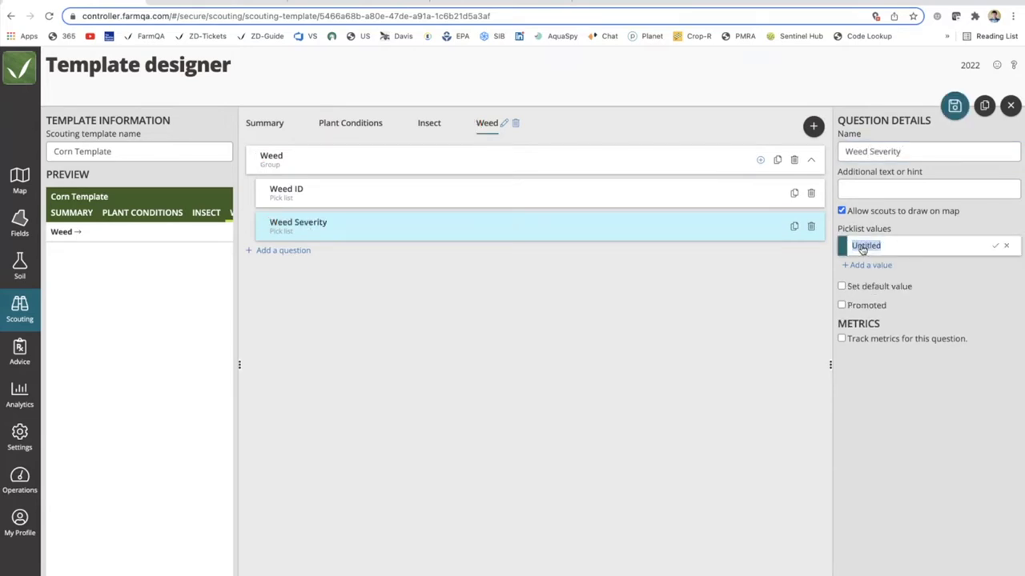
{"action": "type", "text": "none"}
{"action": "key", "text": "Return"}
{"action": "type", "text": "Boarders only"}
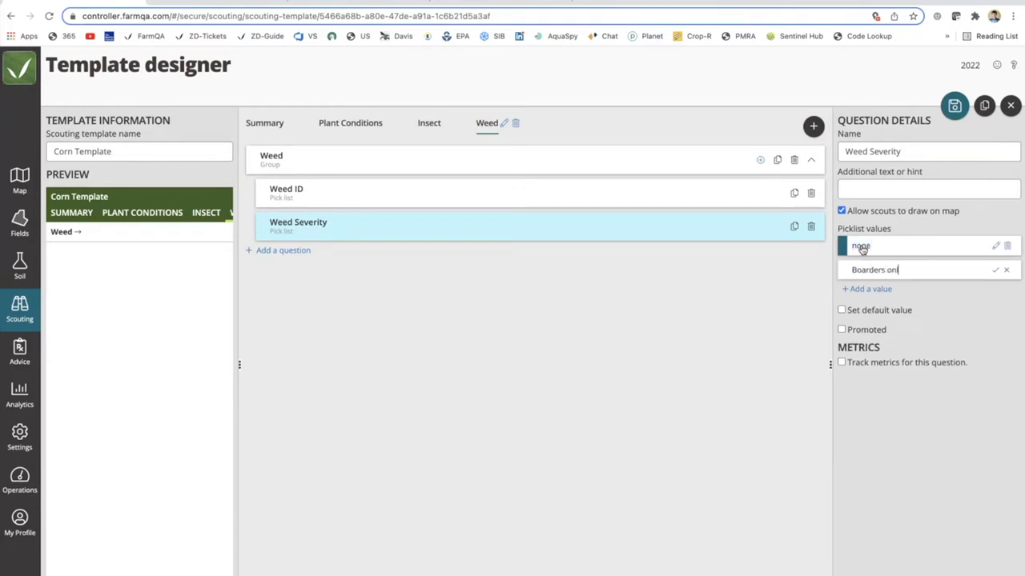
{"action": "key", "text": "Return"}
{"action": "type", "text": "Low"}
{"action": "key", "text": "Return"}
{"action": "type", "text": "medium"}
{"action": "key", "text": "Return"}
{"action": "type", "text": "High"}
{"action": "key", "text": "Return"}
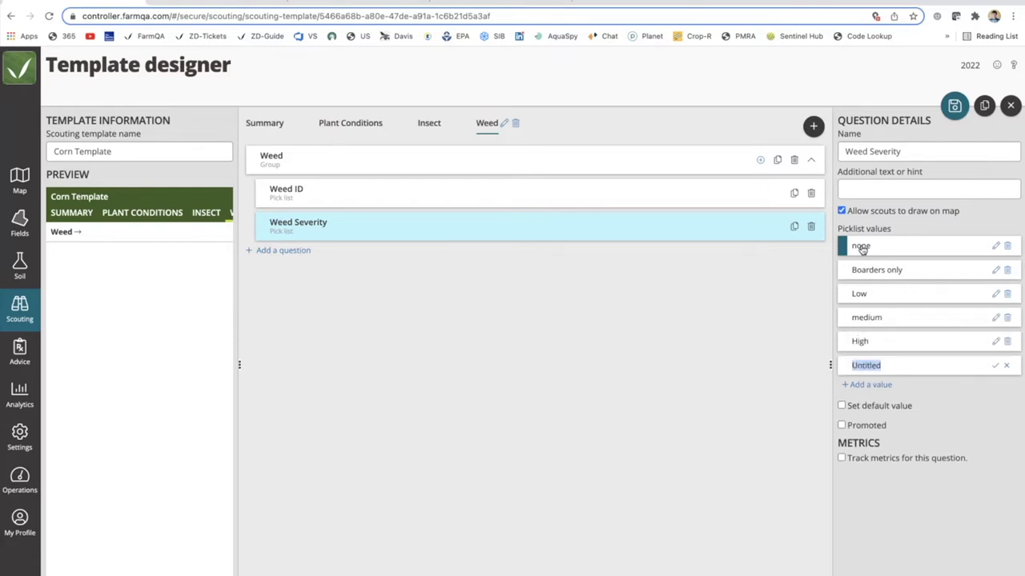
{"action": "left_click", "coordinate": [1007, 365]}
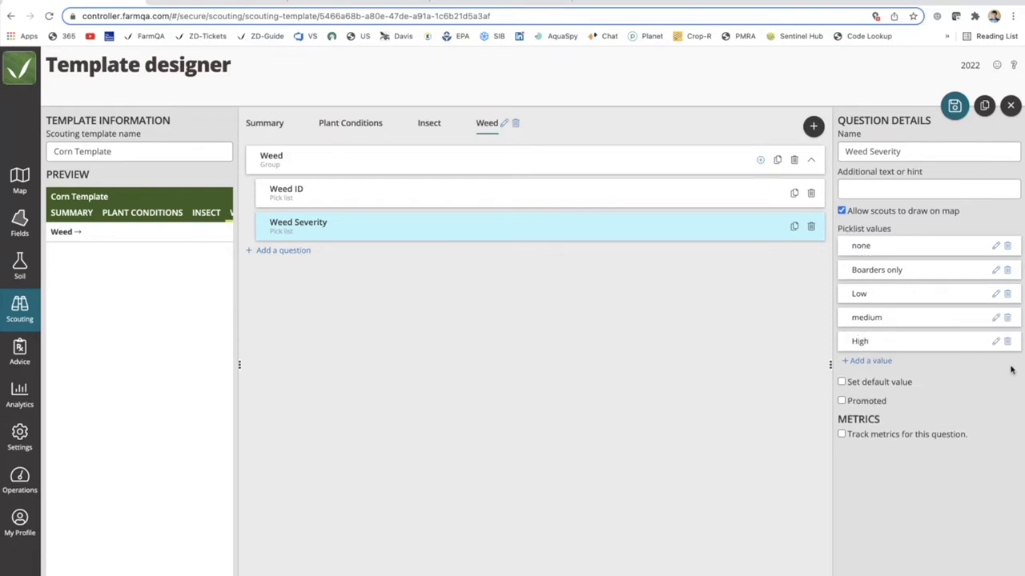
- Add a number question named Weed Height (in) to the Weed group with an upper range limit of 30
{"action": "left_click", "coordinate": [759, 160]}
{"action": "left_click", "coordinate": [738, 173]}
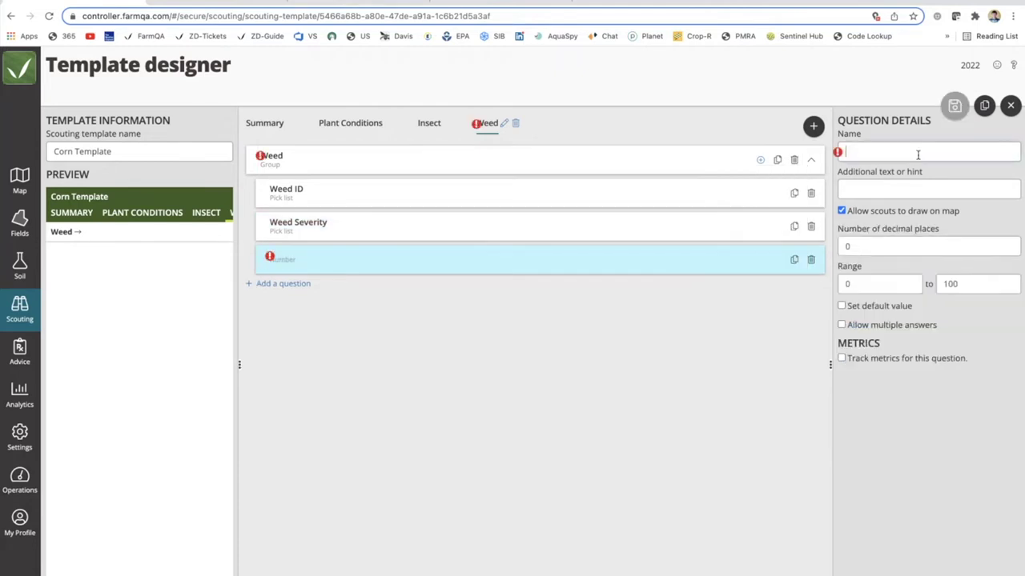
{"action": "type", "text": "H"}
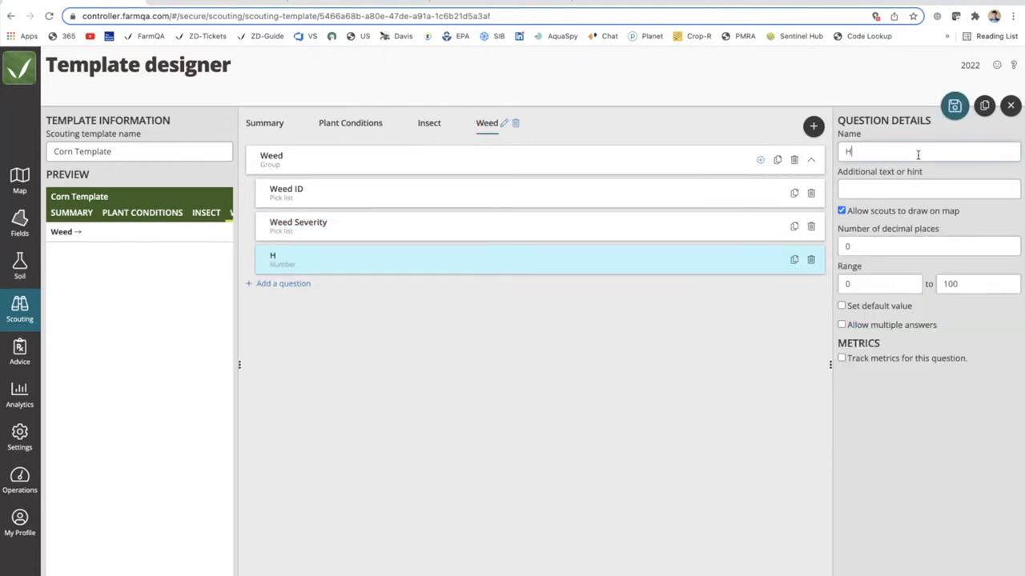
{"action": "type", "text": "eed Height"}
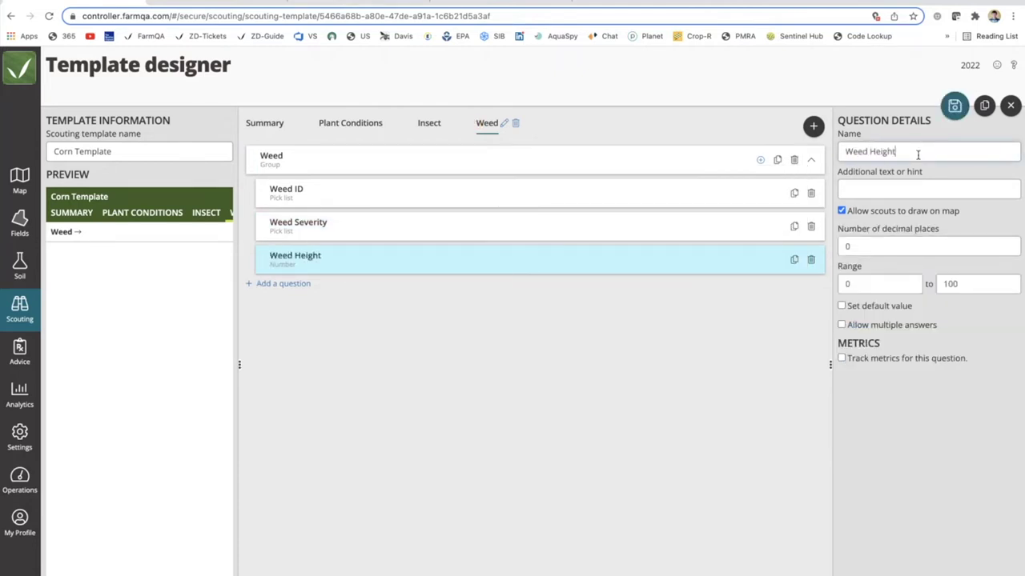
{"action": "left_click_drag", "start_coordinate": [971, 283], "coordinate": [911, 283]}
{"action": "type", "text": "30"}
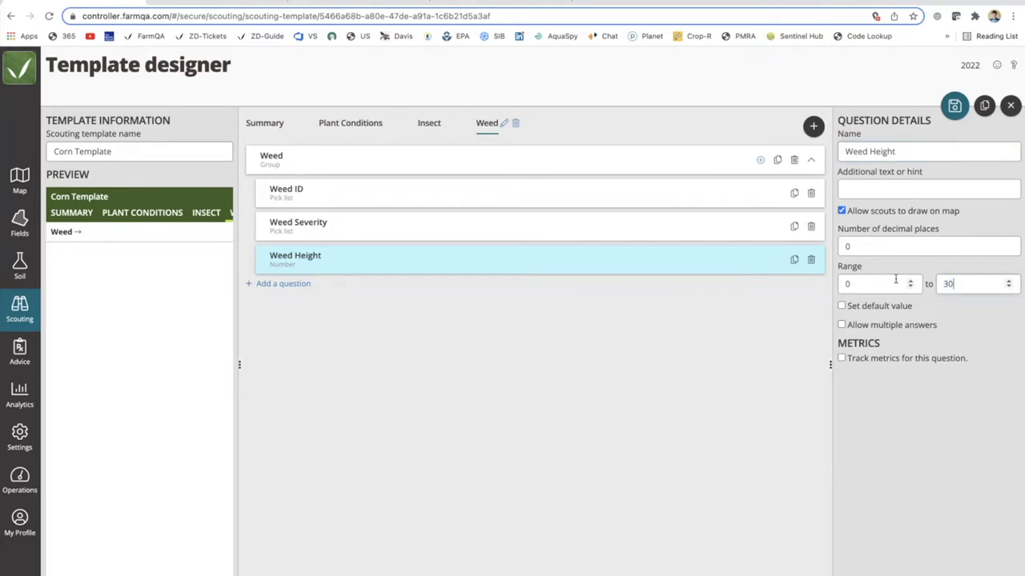
{"action": "left_click", "coordinate": [913, 151]}
{"action": "type", "text": "(in)"}
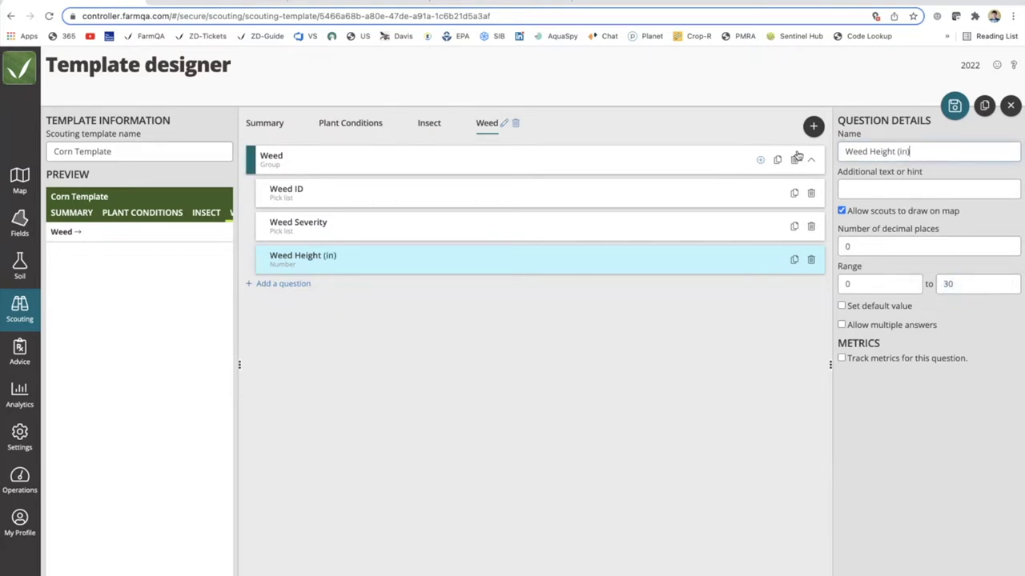
- Add a text question named Notes to the Weed group
{"action": "left_click", "coordinate": [760, 160]}
{"action": "left_click", "coordinate": [737, 196]}
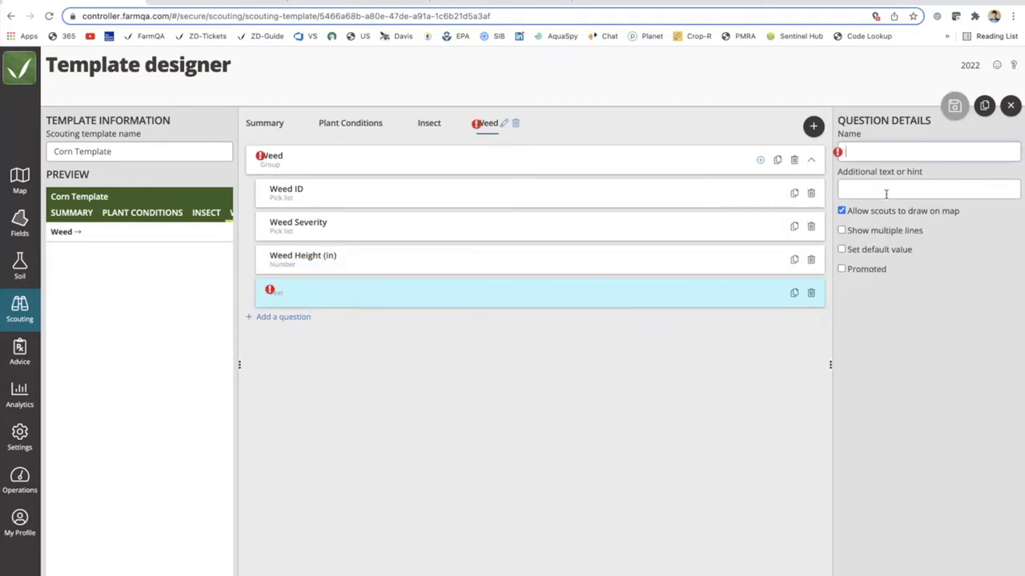
{"action": "type", "text": "No"}
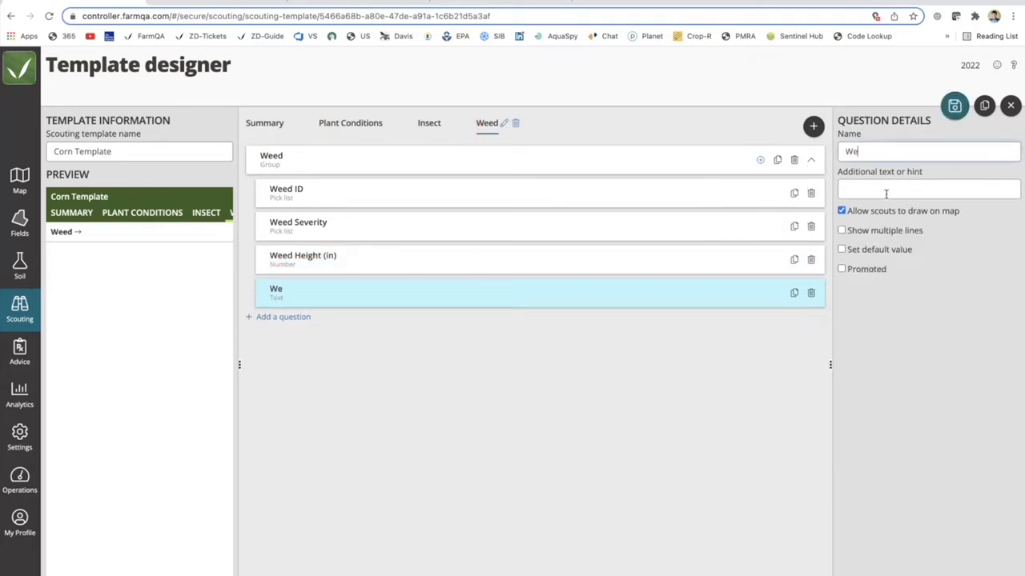
{"action": "type", "text": "tes"}
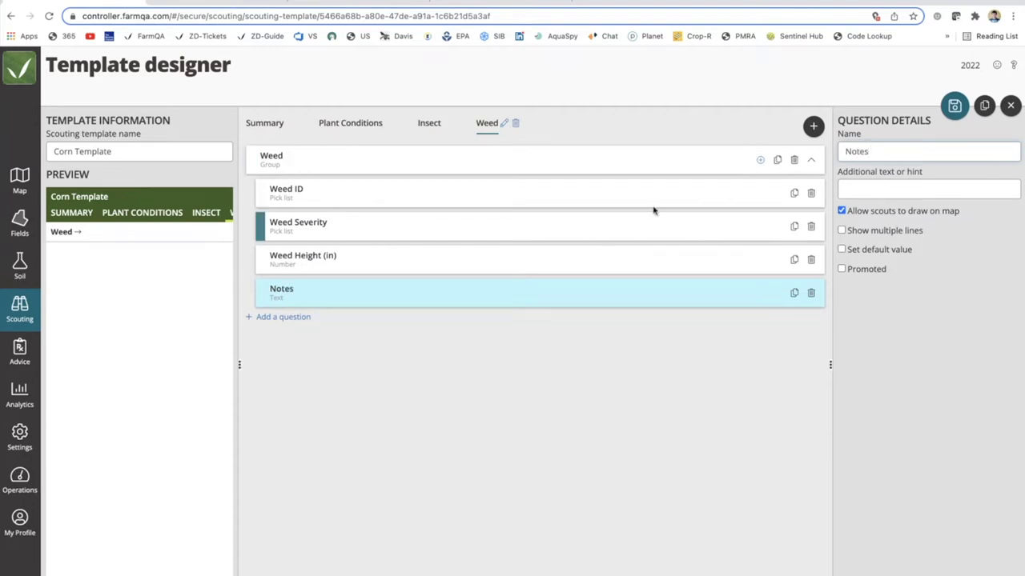
- Allow multiple answers for the Weed group question
{"action": "left_click", "coordinate": [709, 164]}
{"action": "left_click_drag", "start_coordinate": [935, 232], "coordinate": [841, 232]}
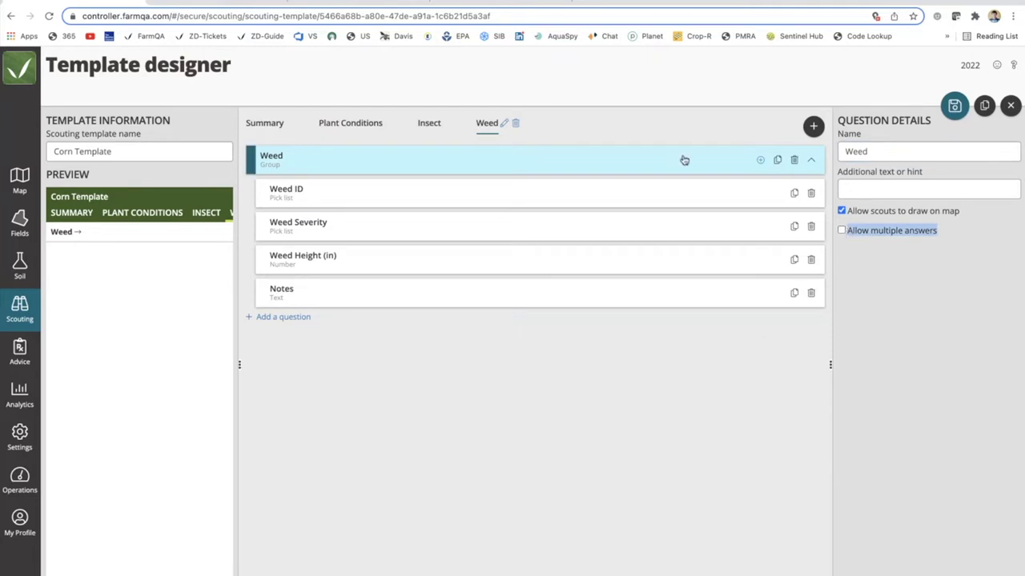
{"action": "left_click", "coordinate": [842, 230]}
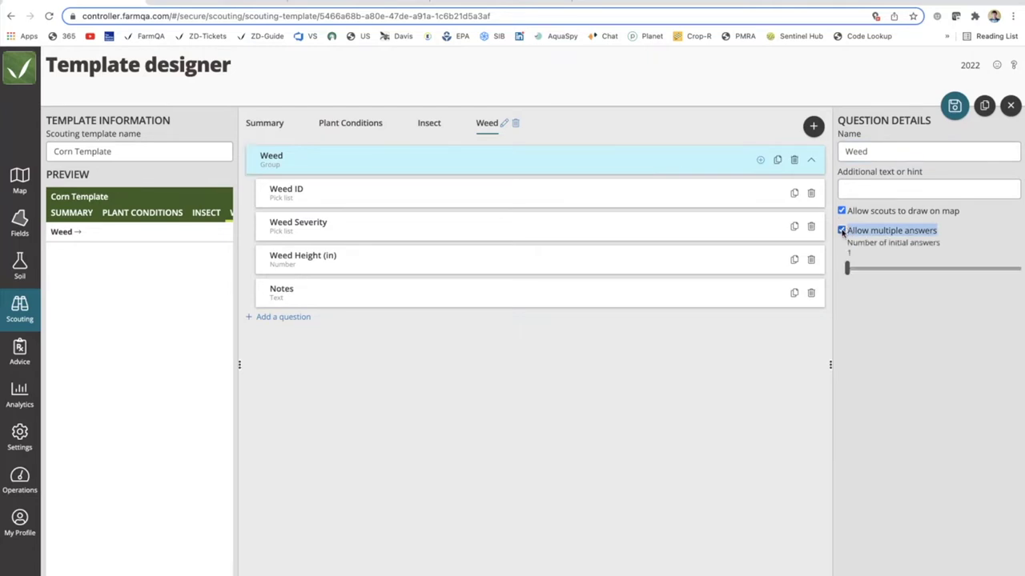
- Mark the Weed ID pick list question in the Weed group as promoted
{"action": "left_click", "coordinate": [772, 401]}
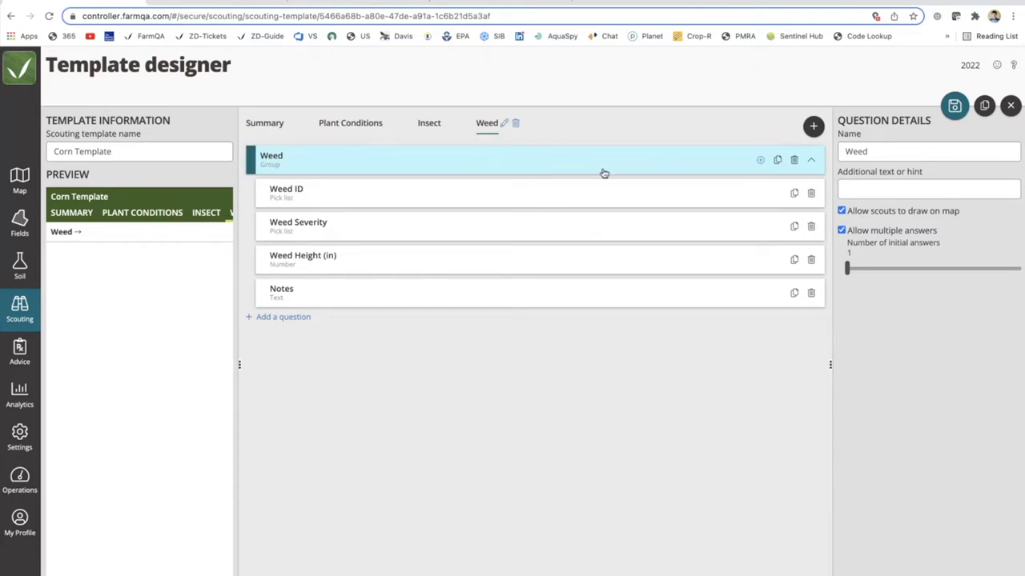
{"action": "left_click", "coordinate": [562, 201]}
{"action": "scroll", "coordinate": [889, 448], "scroll_direction": "down", "scroll_amount": 1}
{"action": "left_click_drag", "start_coordinate": [887, 573], "coordinate": [847, 573]}
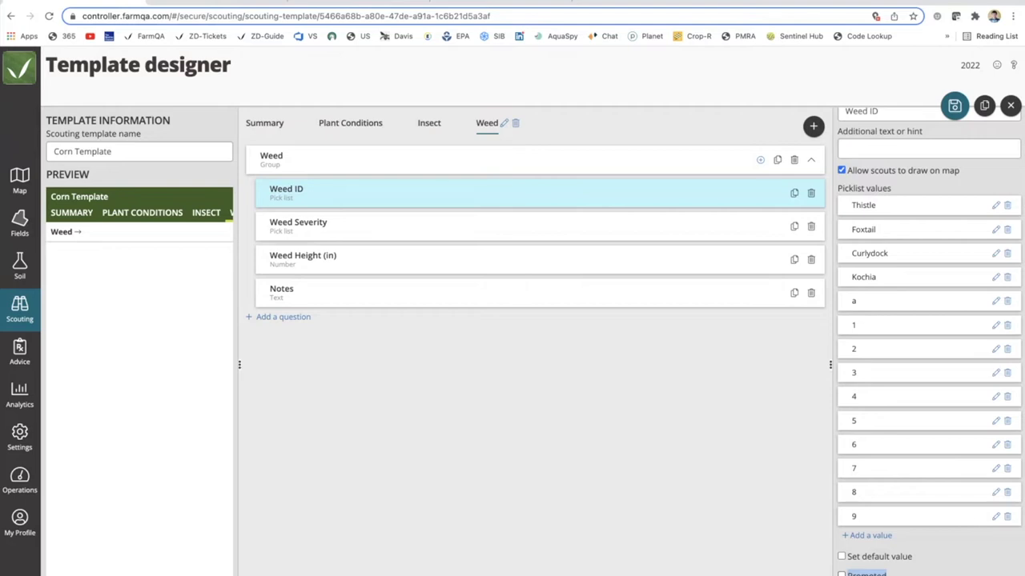
{"action": "key", "text": "space"}
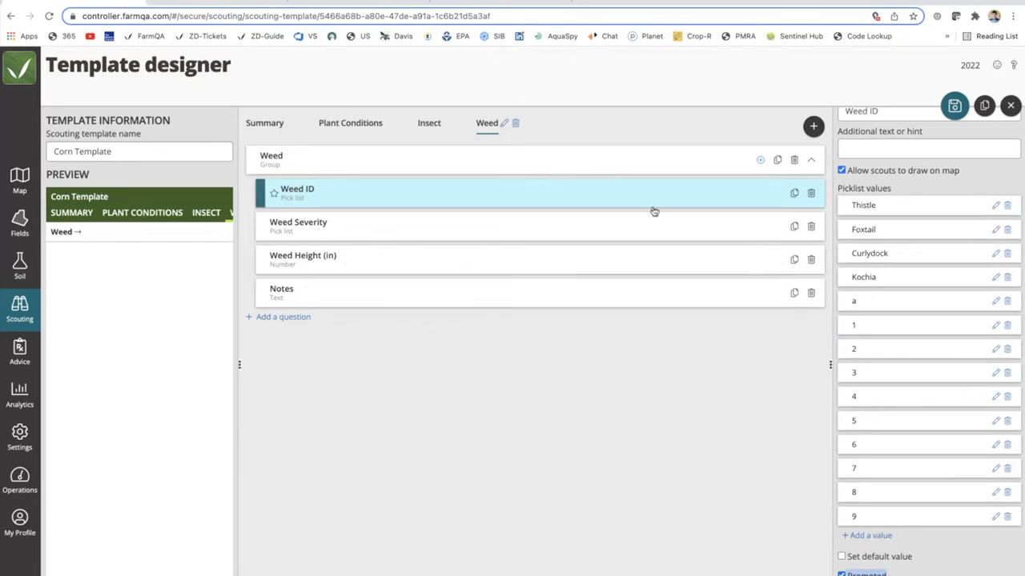
- Add a new template section named Summary Bottom after the Weed section
{"action": "left_click", "coordinate": [812, 126]}
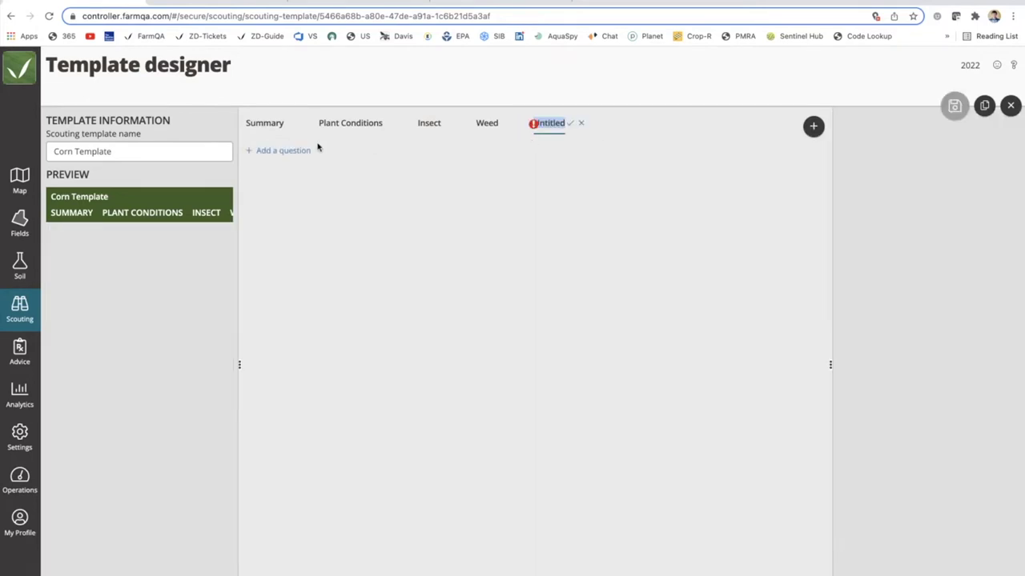
{"action": "type", "text": "Summay Bottom"}
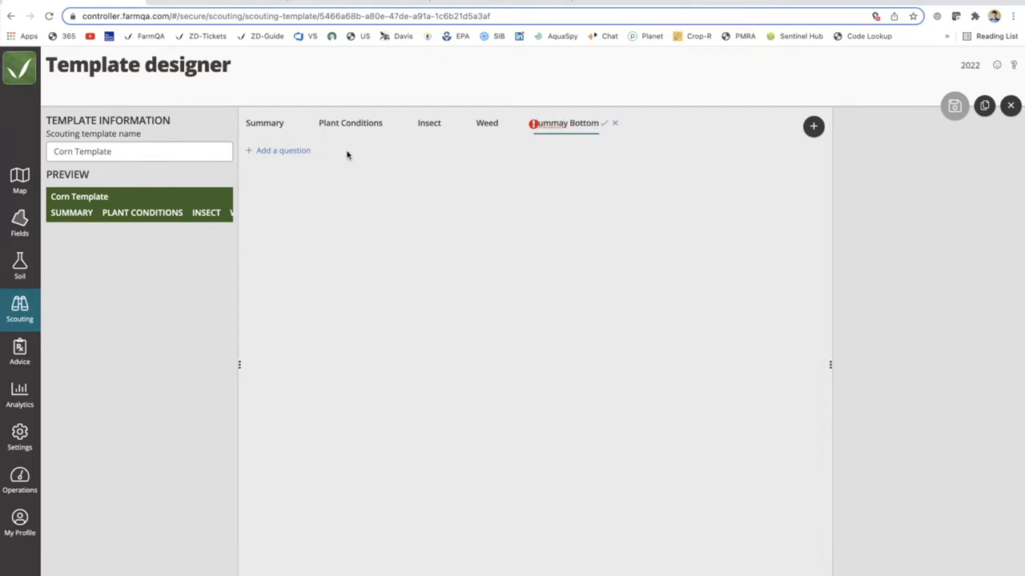
{"action": "type", "text": "r"}
{"action": "left_click", "coordinate": [606, 124]}
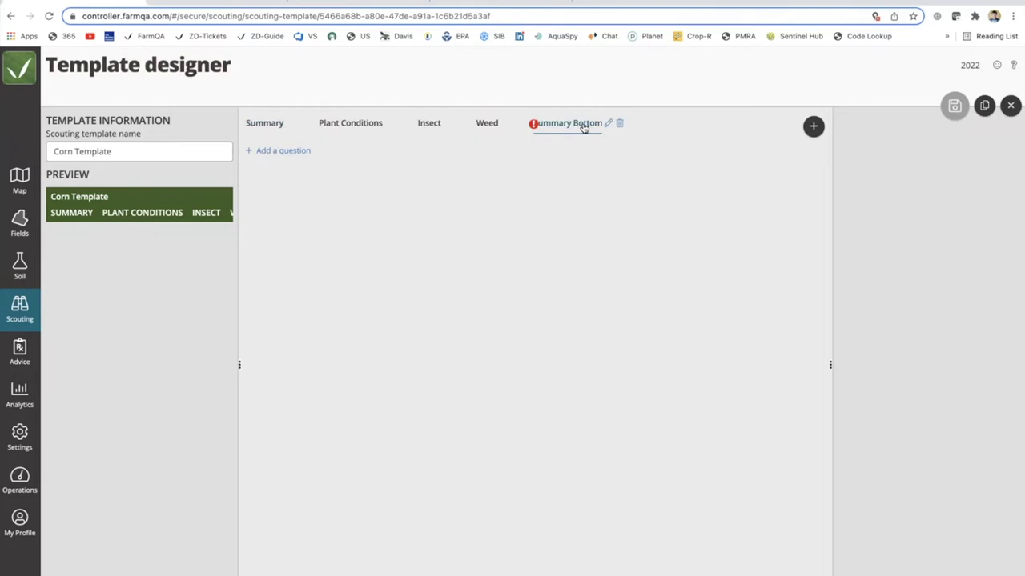
- Add a text question named irrigation Recommendation to the Summary Bottom section and save the template
{"action": "left_click", "coordinate": [288, 151]}
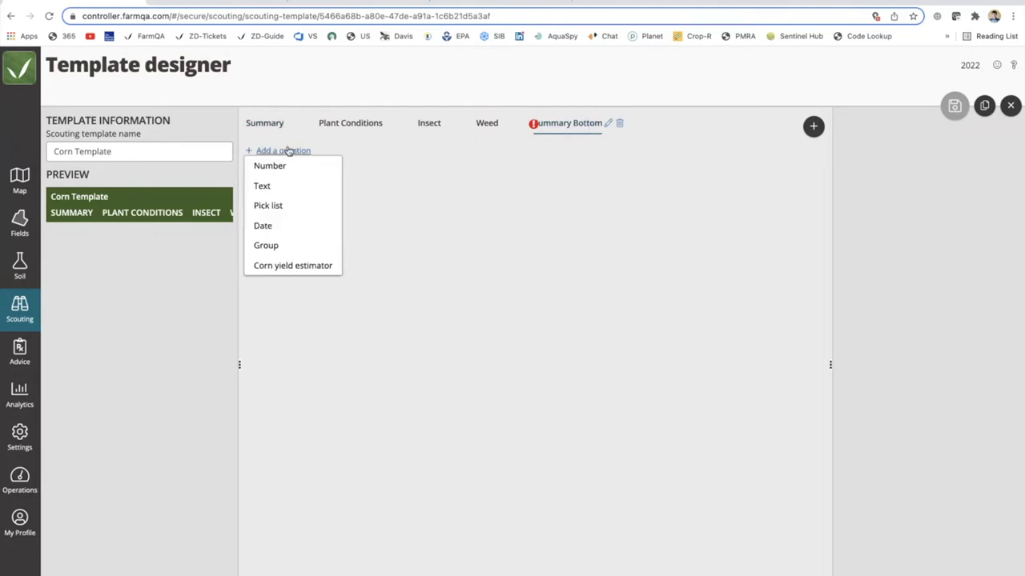
{"action": "left_click", "coordinate": [265, 187]}
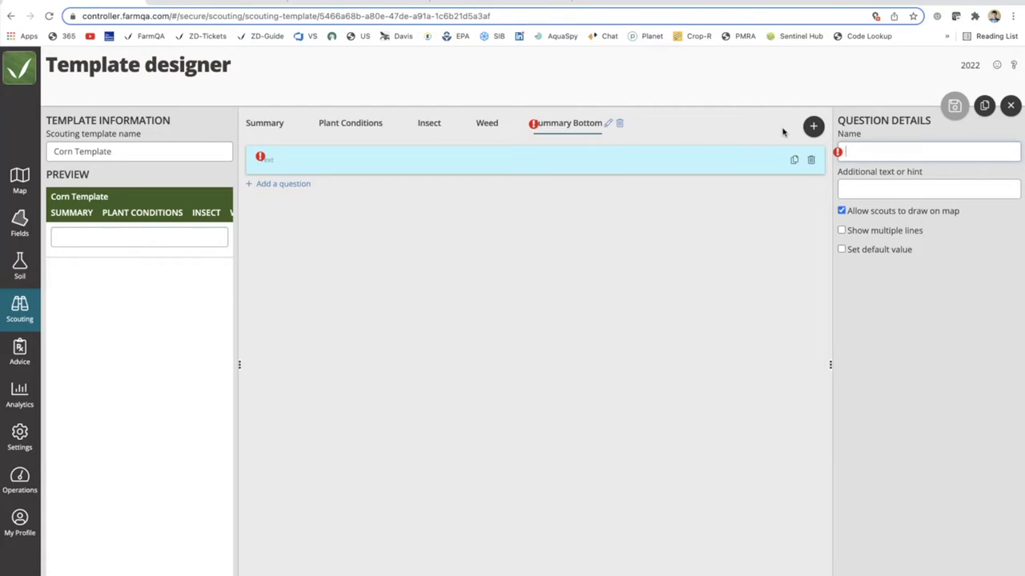
{"action": "type", "text": "irrigat"}
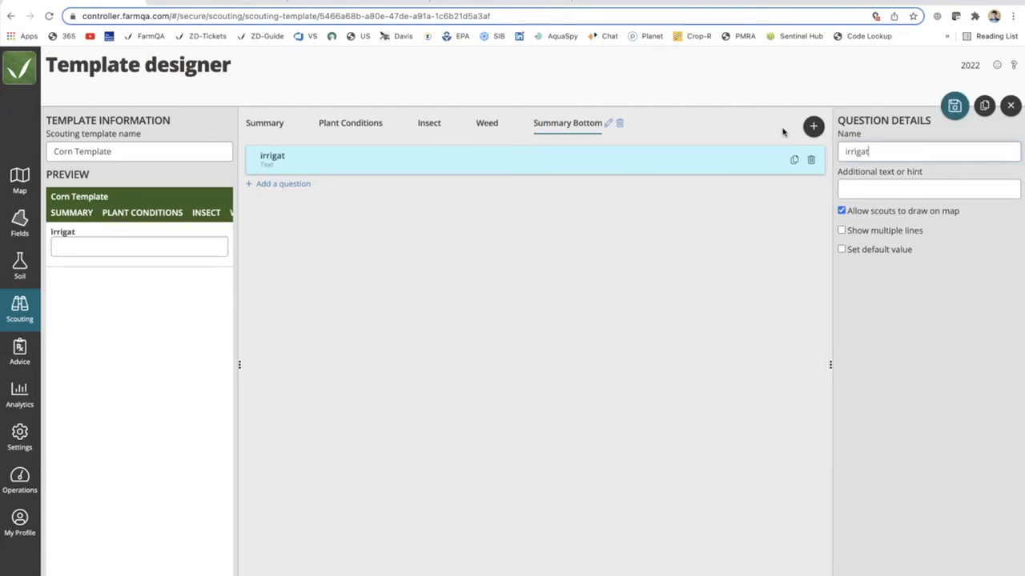
{"action": "type", "text": "ion Recommendation"}
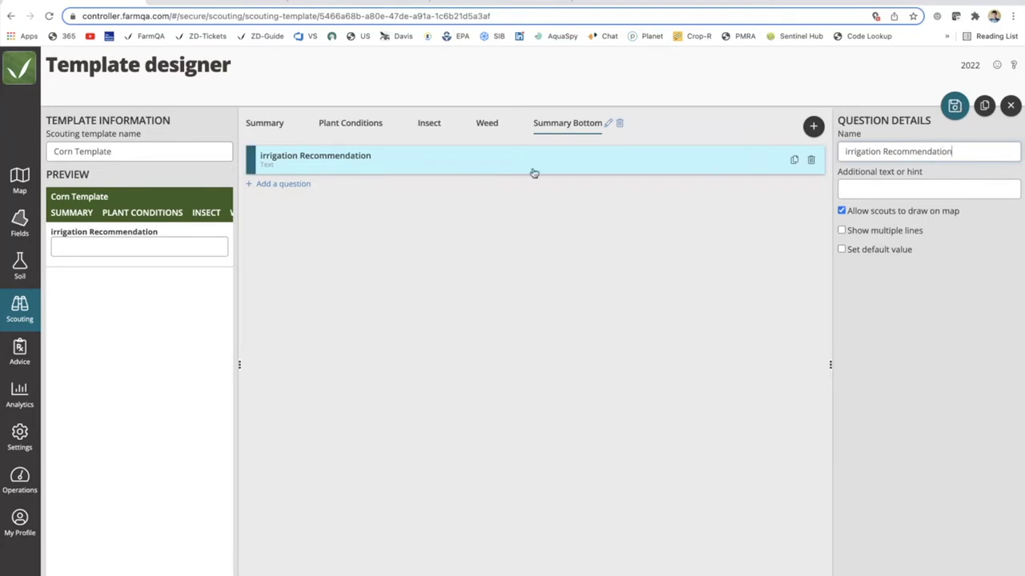
{"action": "left_click", "coordinate": [954, 106]}
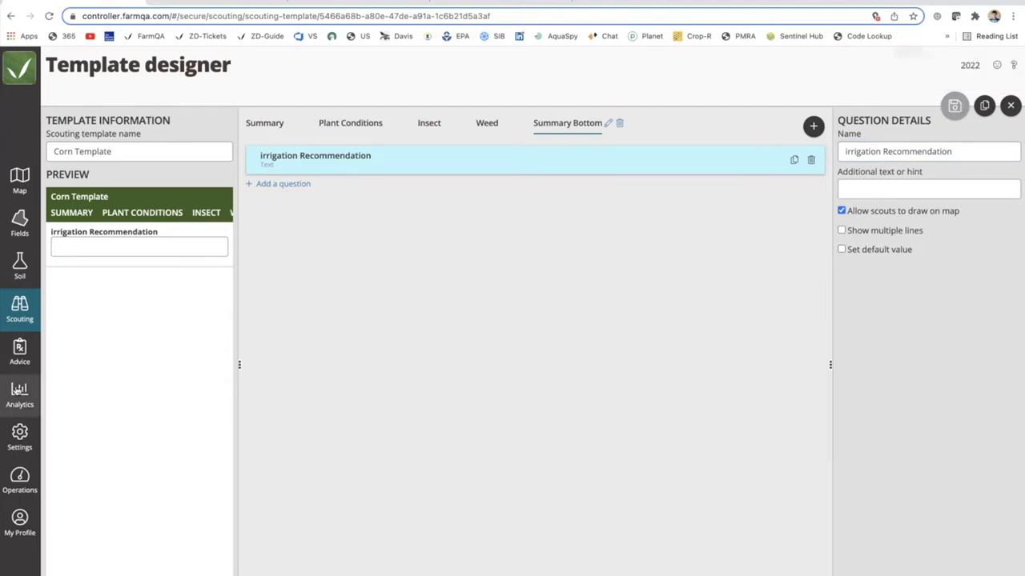
- Assign the Corn Template to the Conventional Corn crop in the crops and varieties settings
{"action": "left_click", "coordinate": [18, 446]}
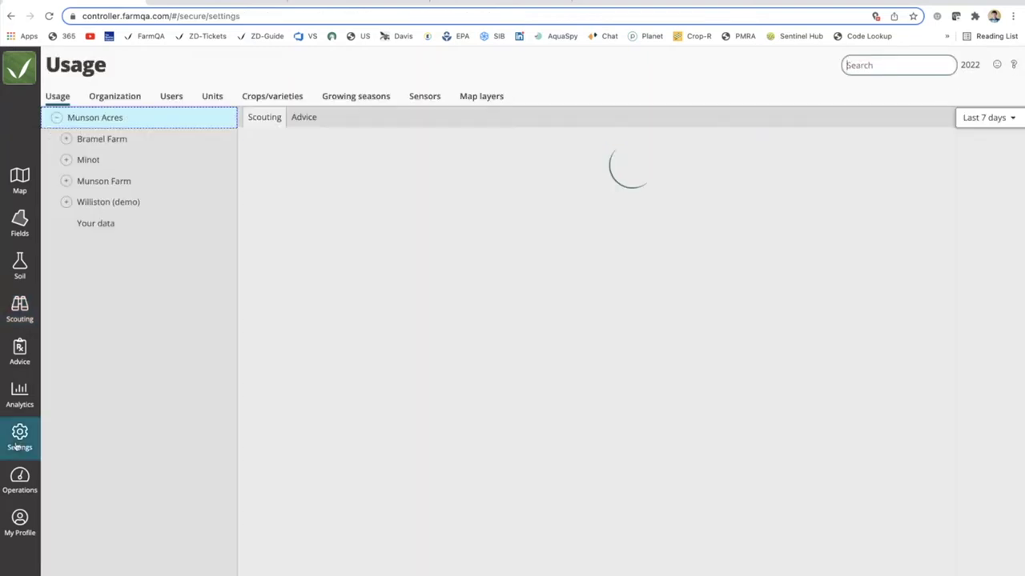
{"action": "left_click", "coordinate": [272, 97]}
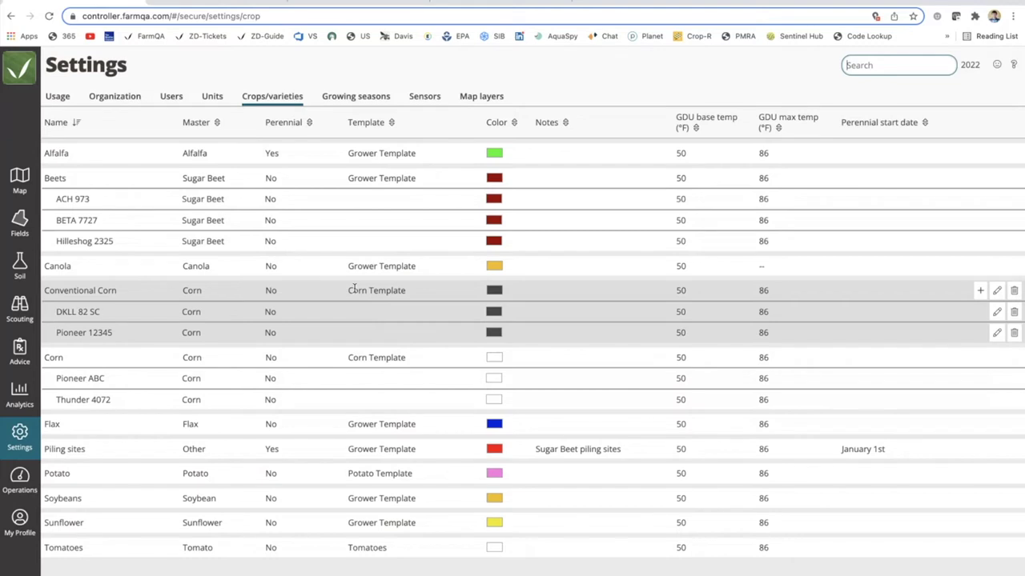
{"action": "left_click_drag", "start_coordinate": [119, 293], "coordinate": [44, 290]}
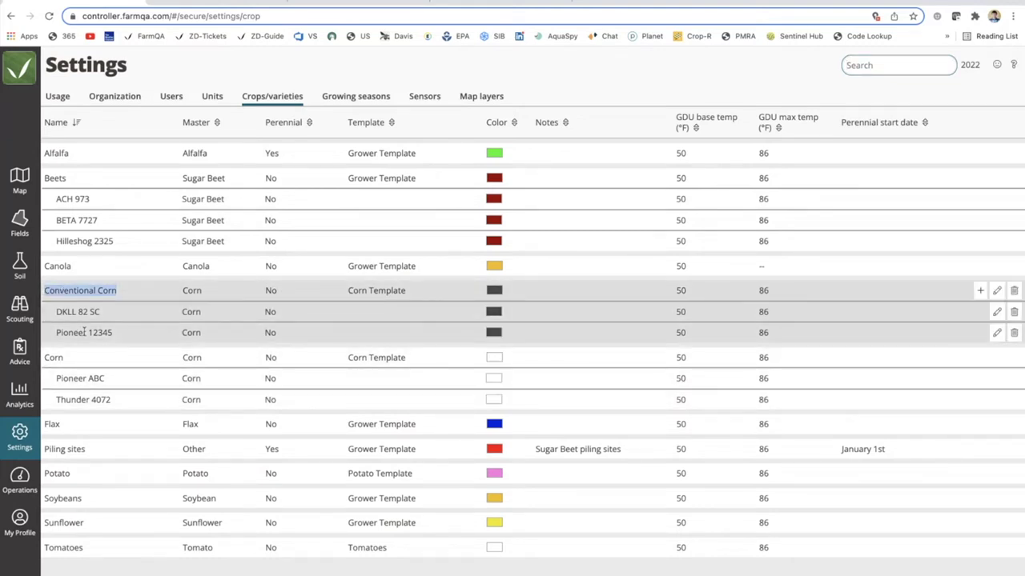
{"action": "left_click_drag", "start_coordinate": [64, 357], "coordinate": [45, 359]}
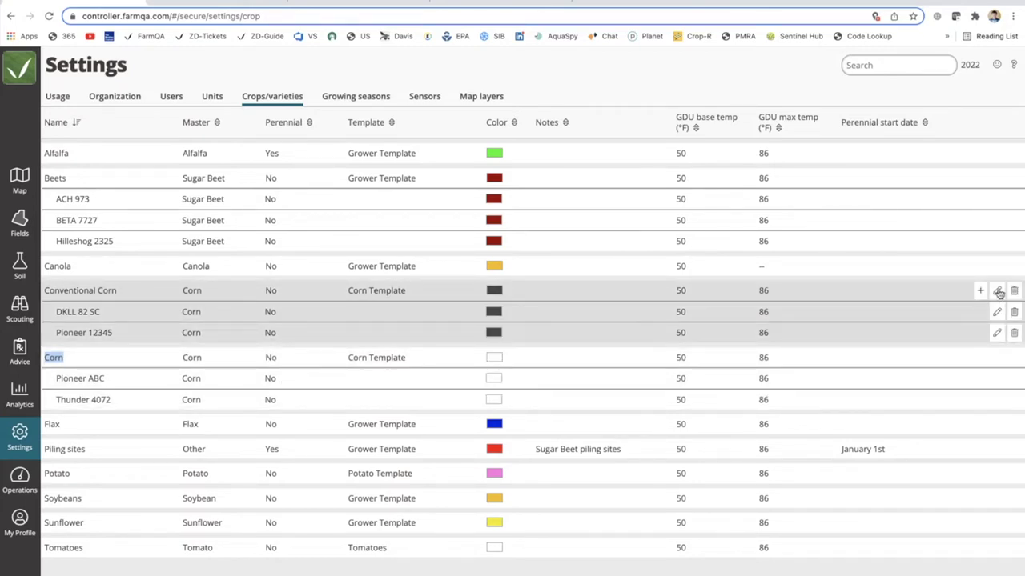
{"action": "left_click", "coordinate": [997, 292]}
{"action": "left_click", "coordinate": [453, 298]}
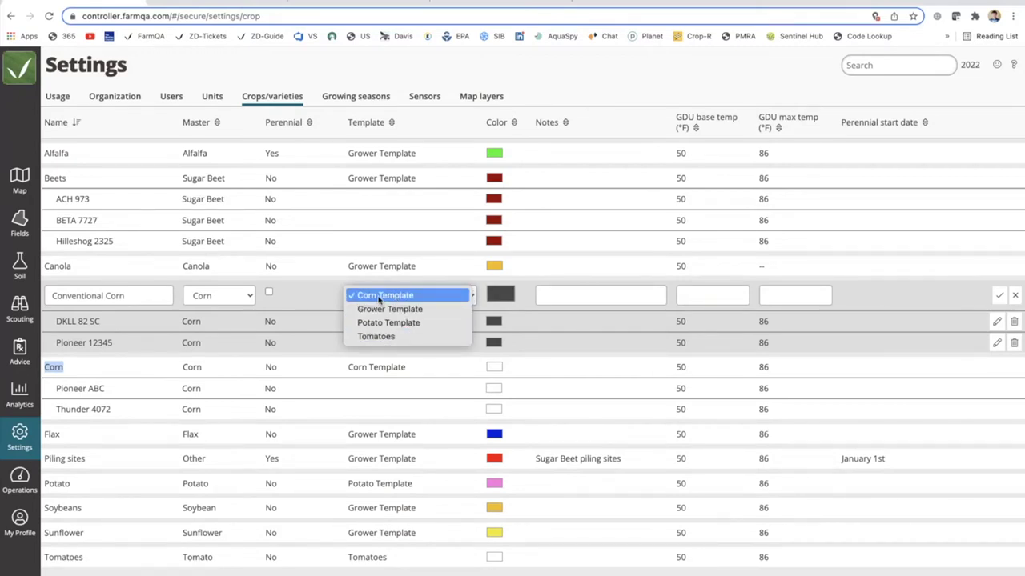
{"action": "left_click", "coordinate": [381, 296]}
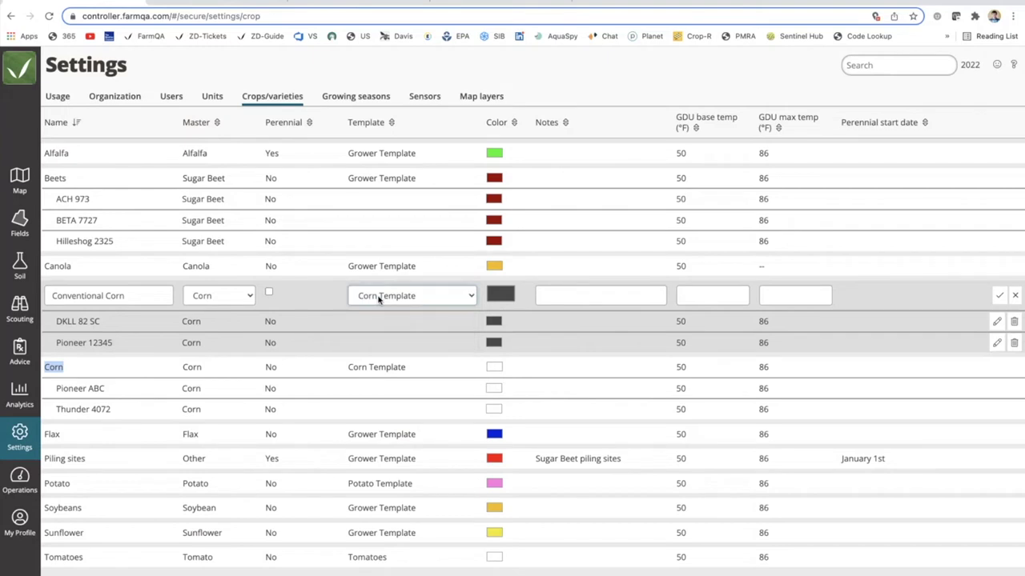
{"action": "left_click", "coordinate": [1002, 297]}
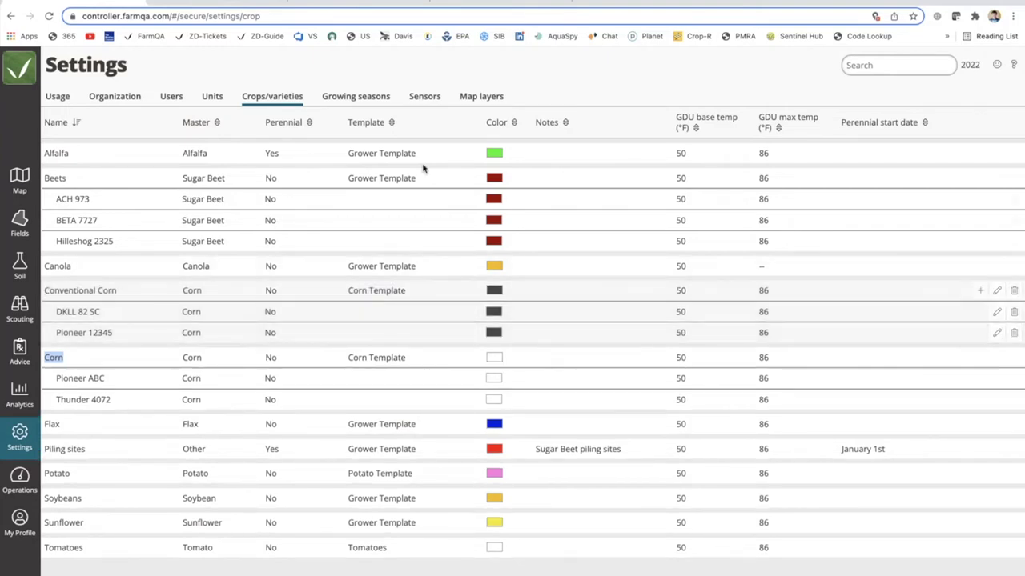
- Duplicate the Corn Template scouting template and save the copy under the name Conventional Corn Template
{"action": "left_click", "coordinate": [18, 312]}
{"action": "left_click", "coordinate": [123, 99]}
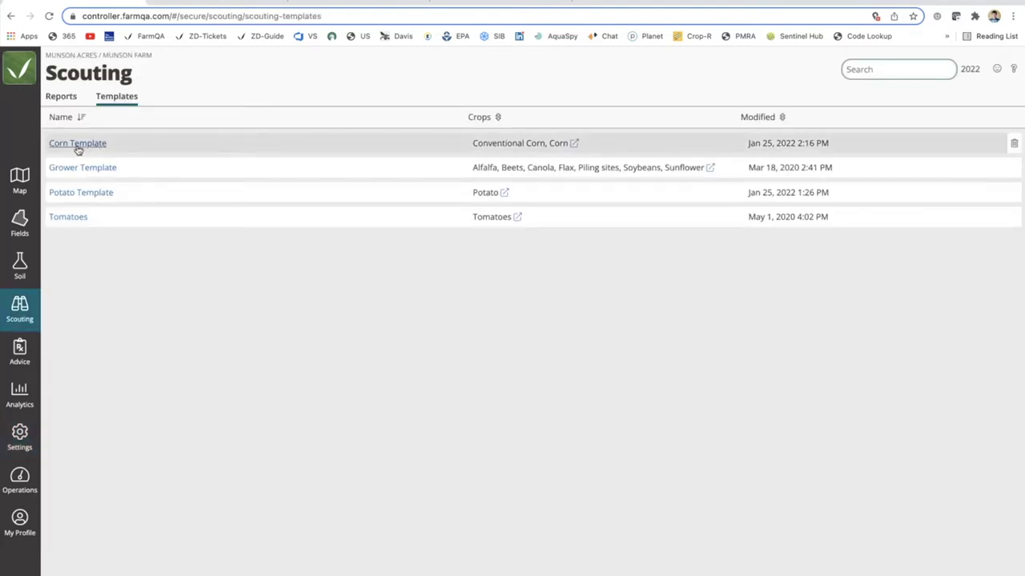
{"action": "left_click", "coordinate": [78, 146]}
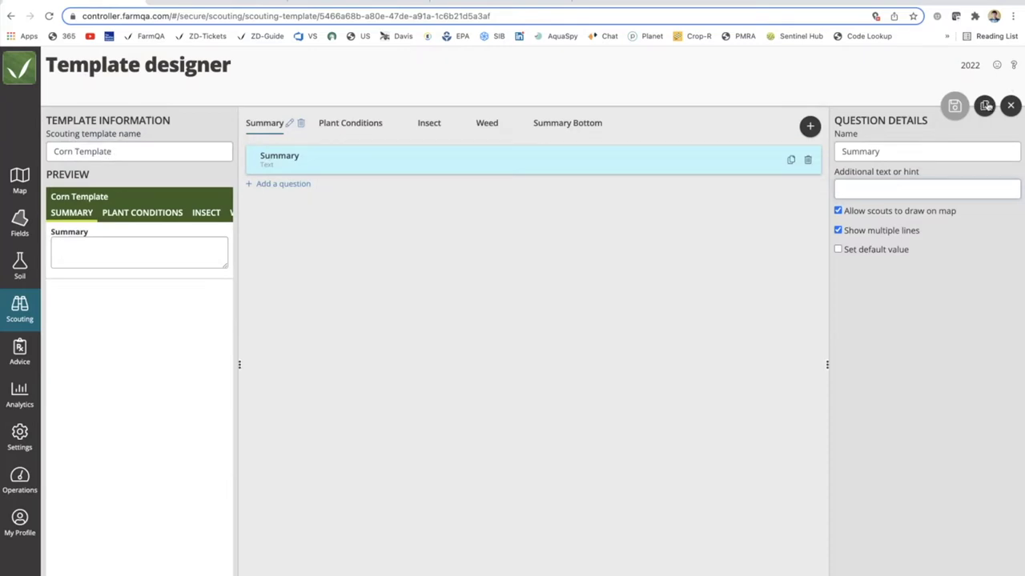
{"action": "left_click", "coordinate": [985, 105]}
{"action": "left_click_drag", "start_coordinate": [88, 151], "coordinate": [53, 151]}
{"action": "key", "text": "BackSpace"}
{"action": "type", "text": "Conventional"}
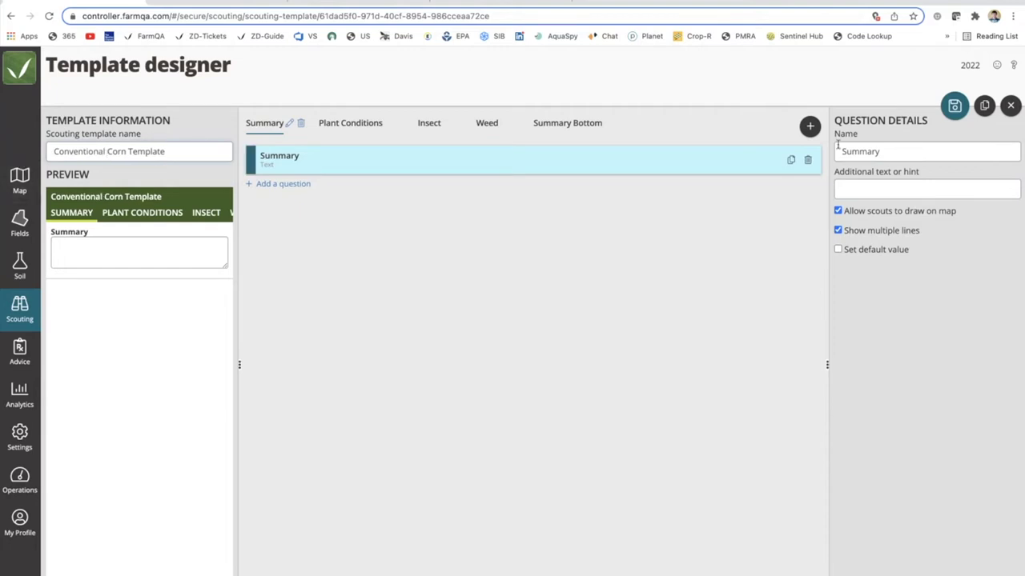
{"action": "left_click", "coordinate": [373, 124]}
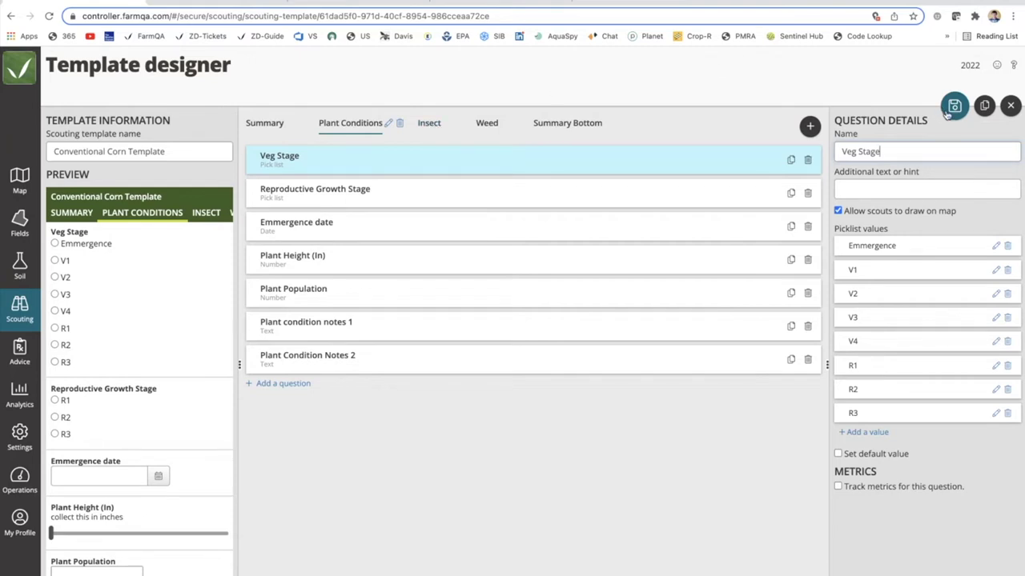
{"action": "left_click", "coordinate": [953, 111]}
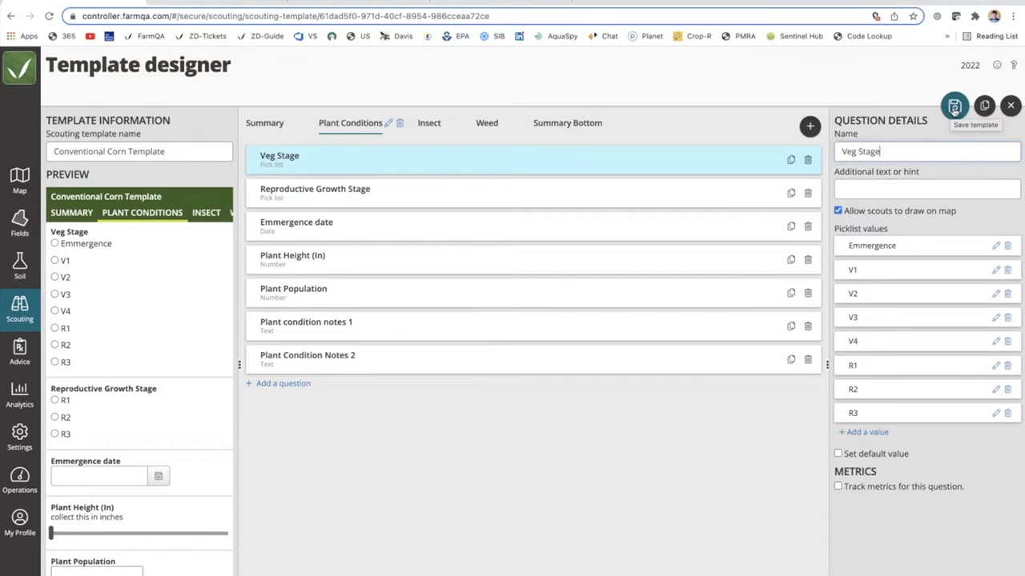
{"action": "left_click", "coordinate": [955, 109]}
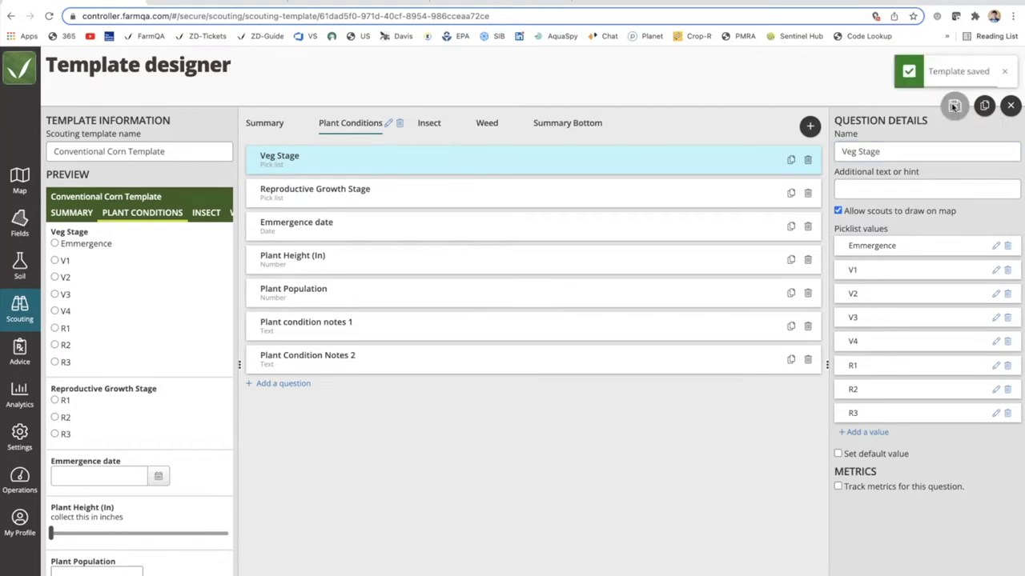
- Assign the Conventional Corn Template to the Conventional Corn crop in the crops and varieties settings
{"action": "left_click", "coordinate": [19, 436]}
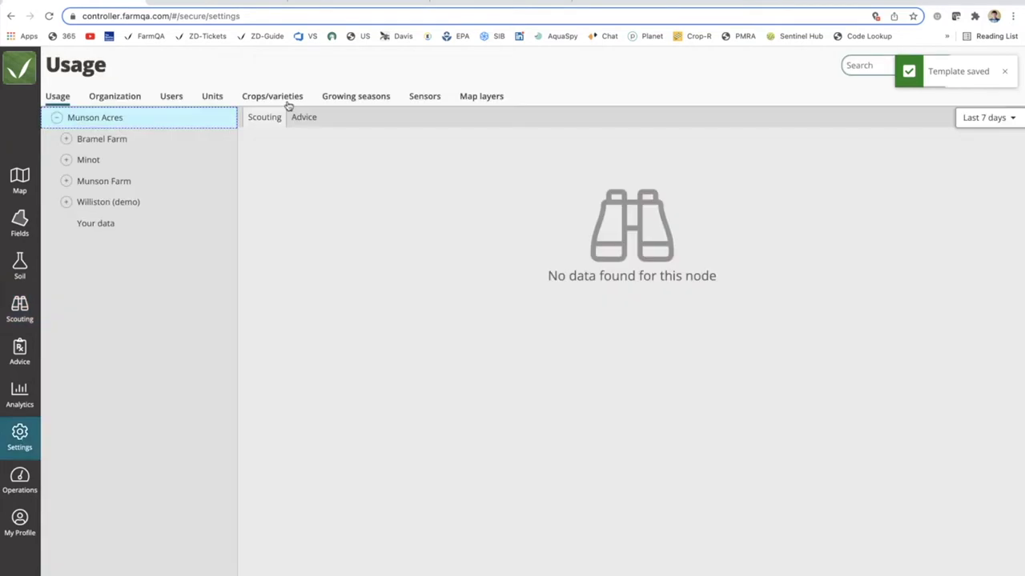
{"action": "left_click", "coordinate": [269, 96]}
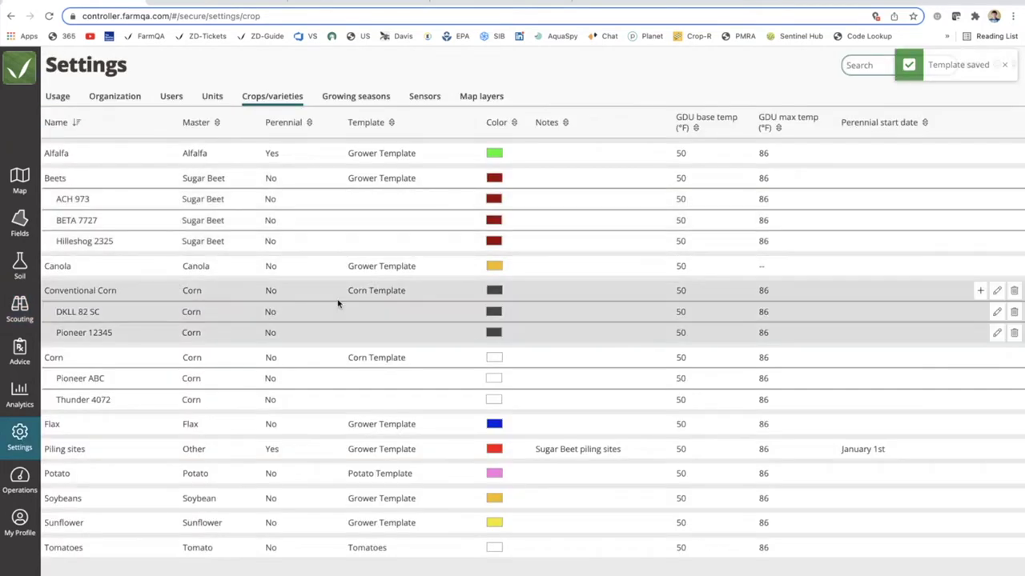
{"action": "left_click", "coordinate": [998, 291]}
{"action": "left_click", "coordinate": [461, 300]}
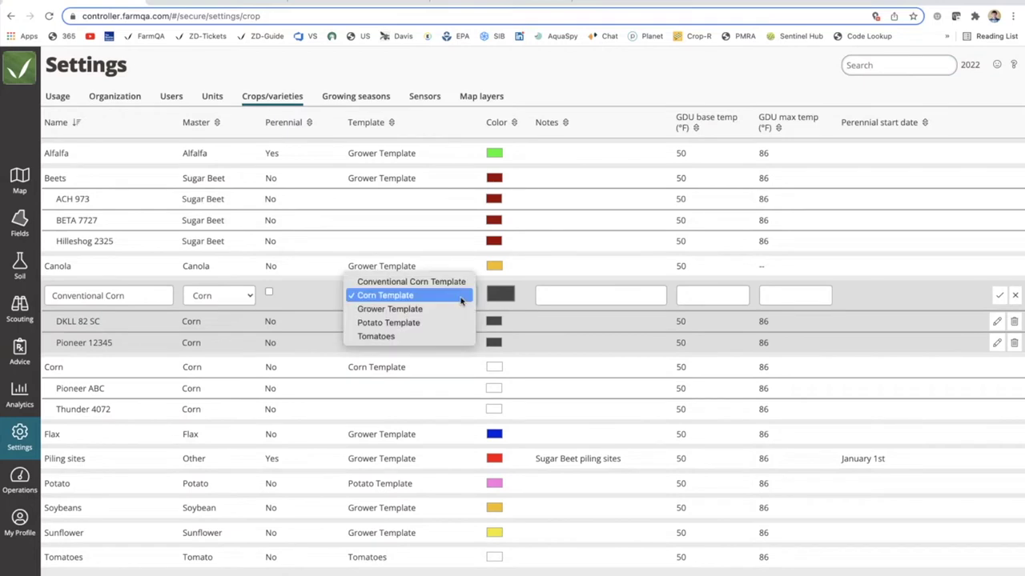
{"action": "left_click", "coordinate": [397, 283]}
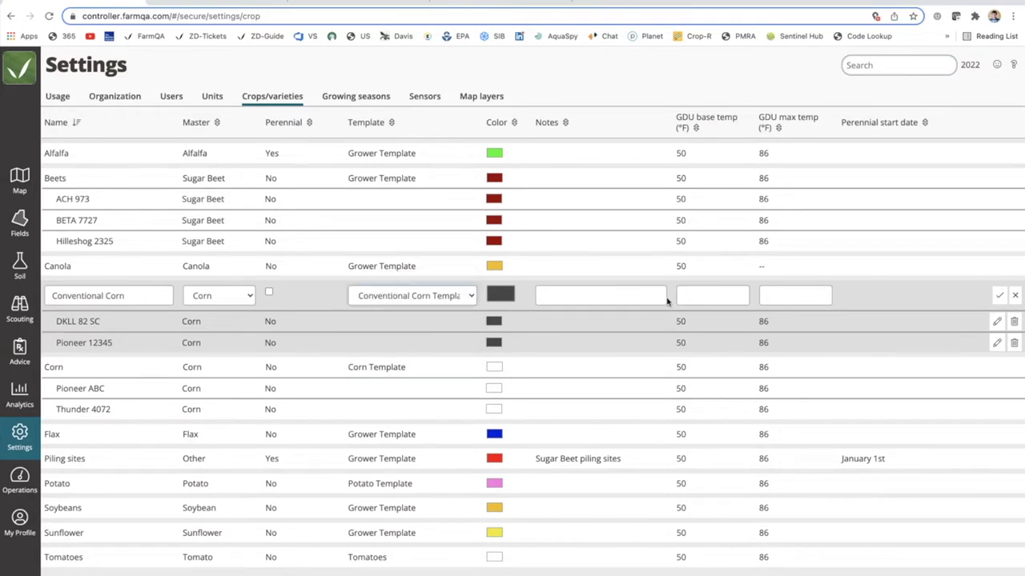
{"action": "left_click", "coordinate": [999, 295]}
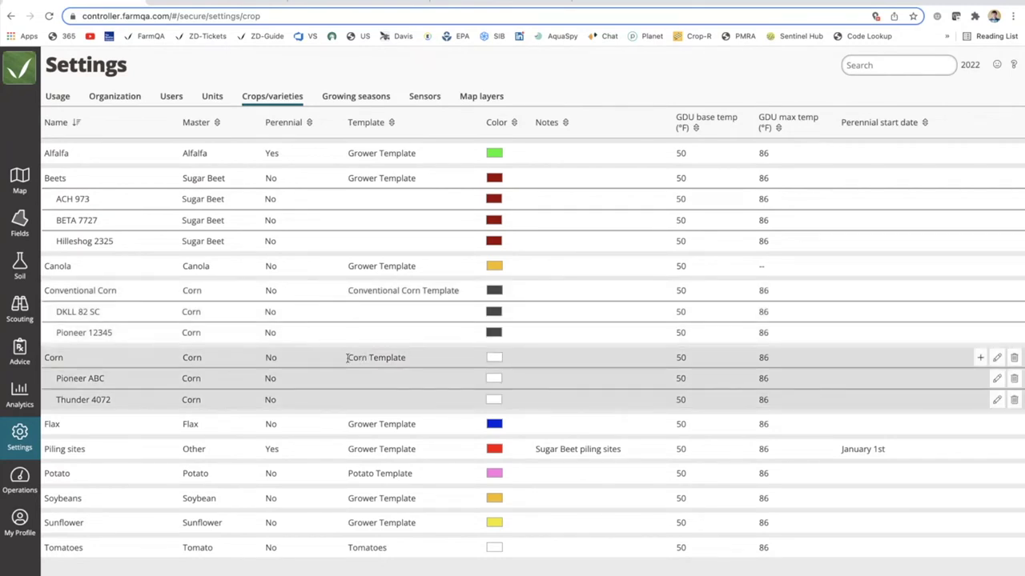
{"action": "left_click_drag", "start_coordinate": [347, 357], "coordinate": [413, 360]}
{"action": "left_click", "coordinate": [400, 378]}
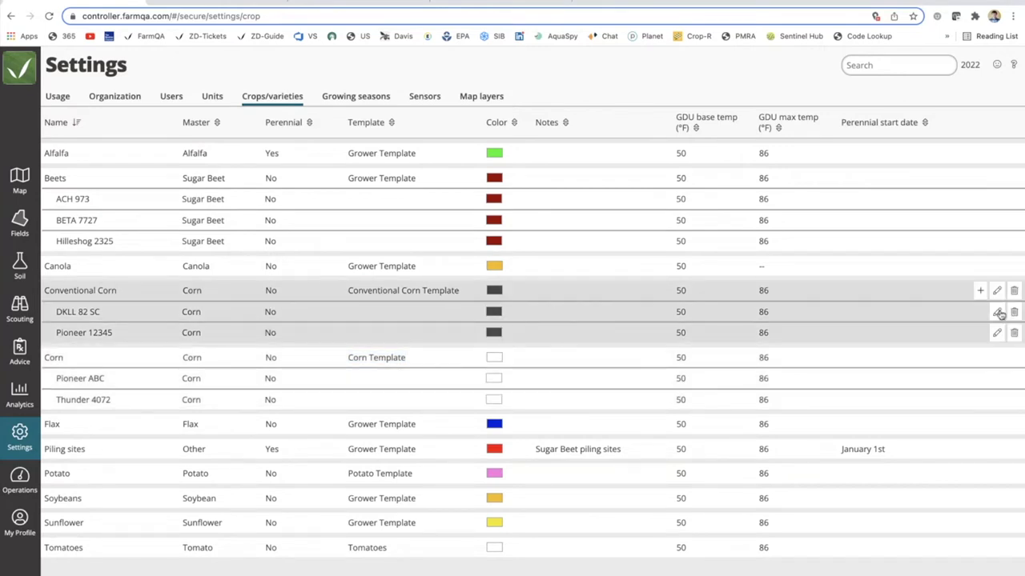
- Review the template options for the DKLL 82 SC variety and discard the edit
{"action": "left_click", "coordinate": [998, 312]}
{"action": "left_click", "coordinate": [449, 324]}
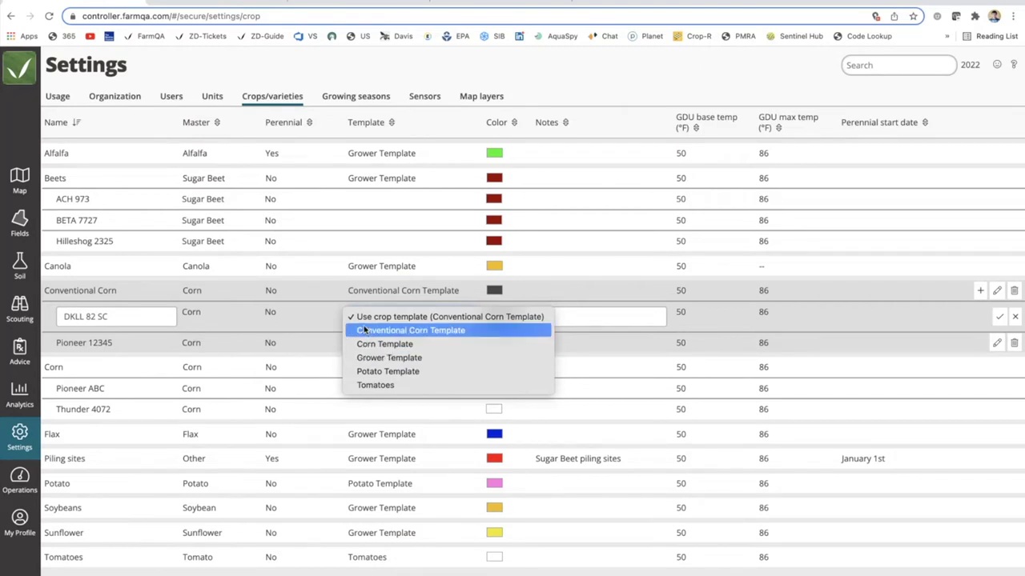
{"action": "left_click", "coordinate": [417, 319]}
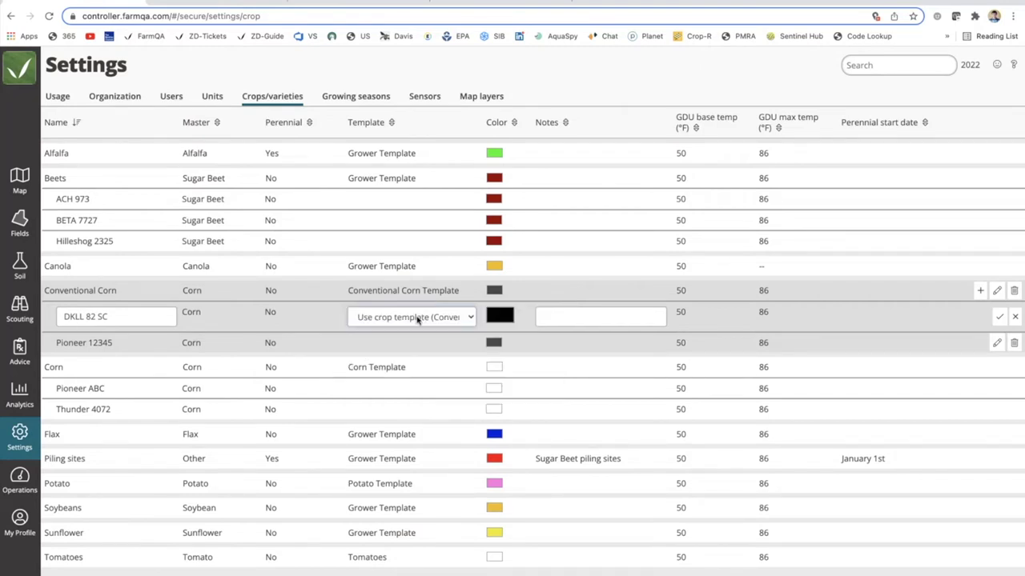
{"action": "left_click", "coordinate": [1015, 317]}
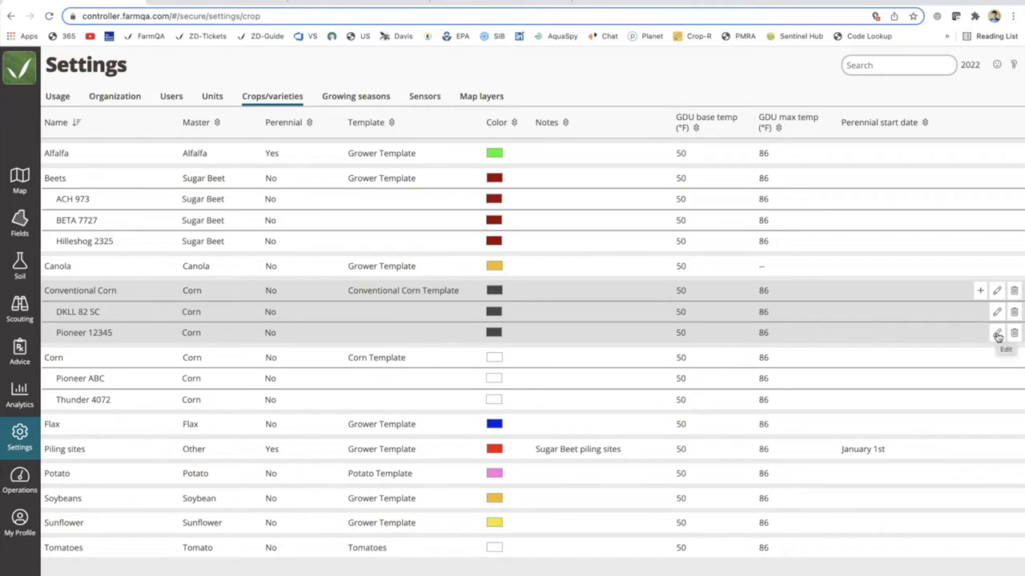
- Switch to the FarmQA mobile scouting app and run a sync from its settings
{"action": "left_click", "coordinate": [228, 2]}
{"action": "left_click", "coordinate": [611, 556]}
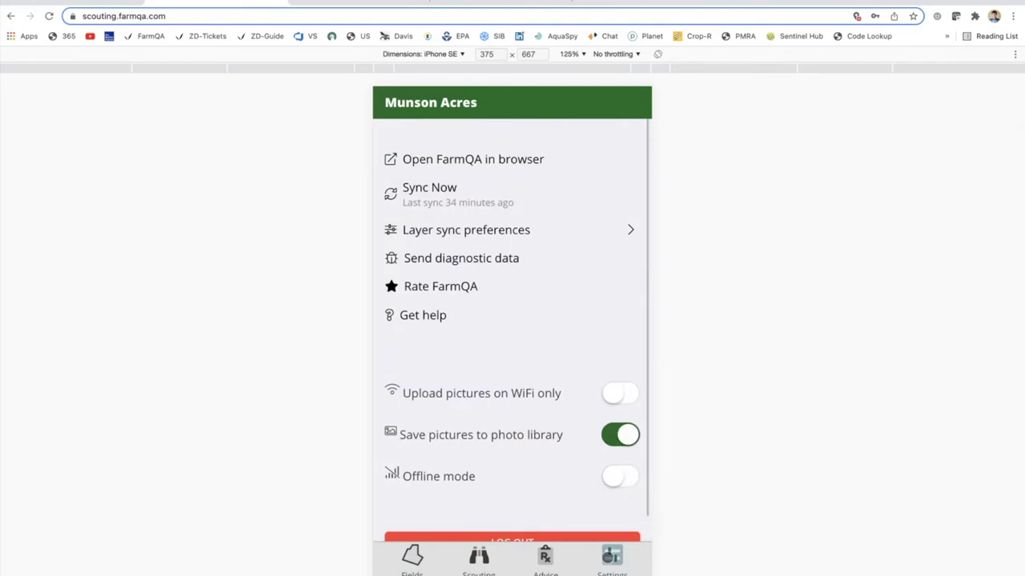
{"action": "left_click", "coordinate": [473, 200]}
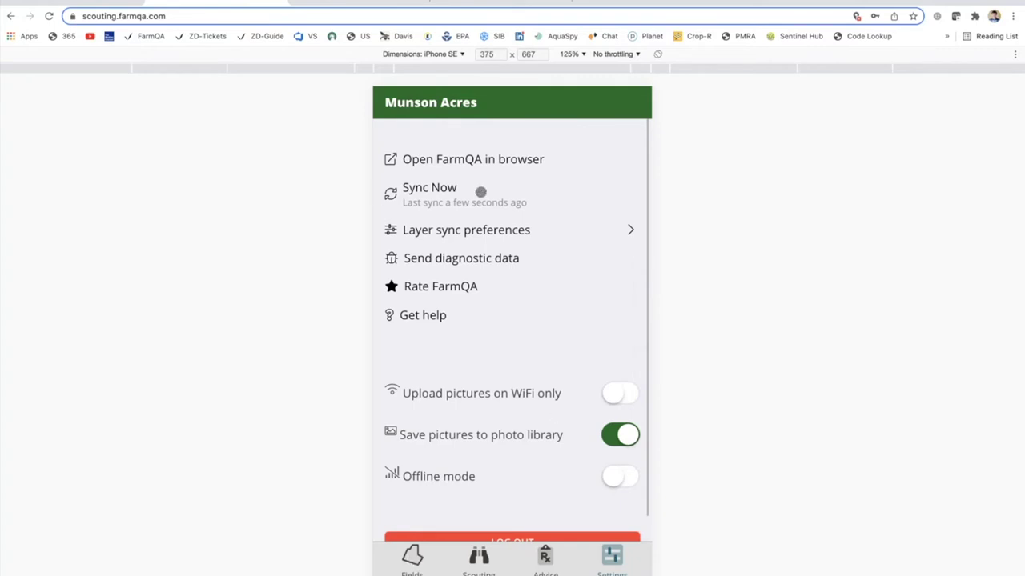
- Examine the Munson Farm field map around fields 53 and 78 for a field to scout
{"action": "left_click", "coordinate": [428, 553]}
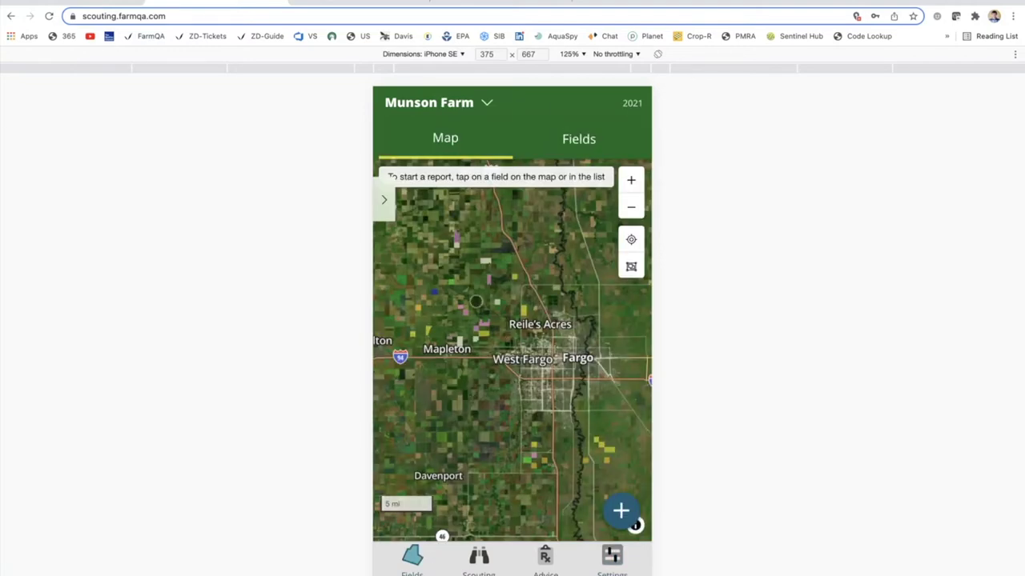
{"action": "left_click_drag", "start_coordinate": [476, 301], "coordinate": [478, 326]}
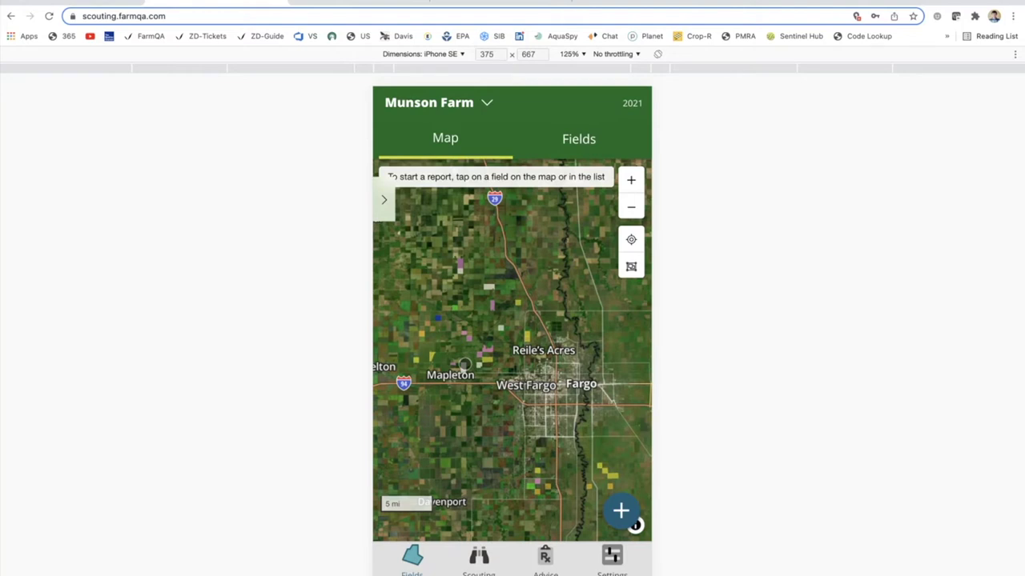
{"action": "scroll", "coordinate": [467, 340], "scroll_direction": "up", "scroll_amount": 3}
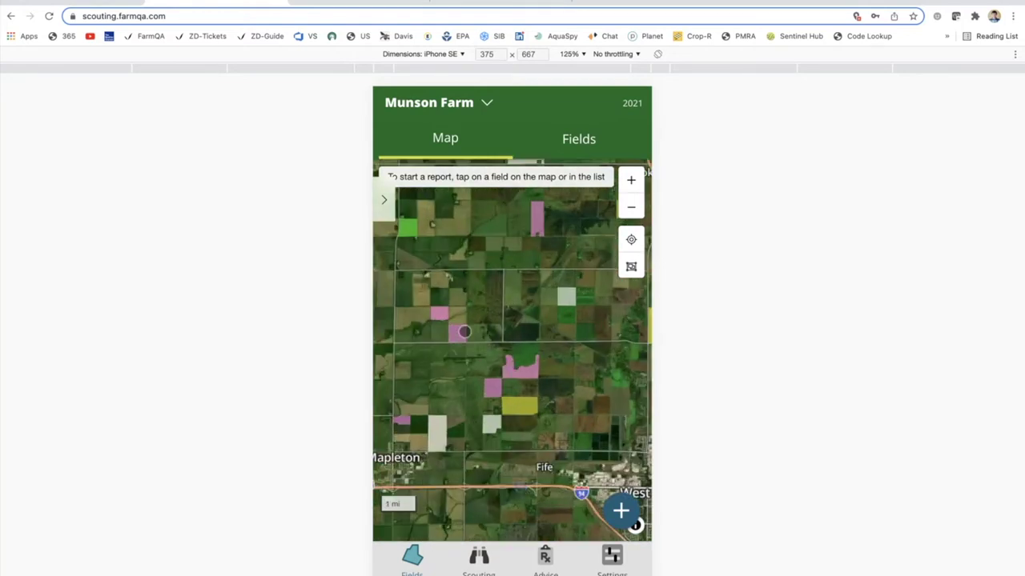
{"action": "left_click_drag", "start_coordinate": [464, 331], "coordinate": [502, 354]}
{"action": "scroll", "coordinate": [503, 354], "scroll_direction": "up", "scroll_amount": 2}
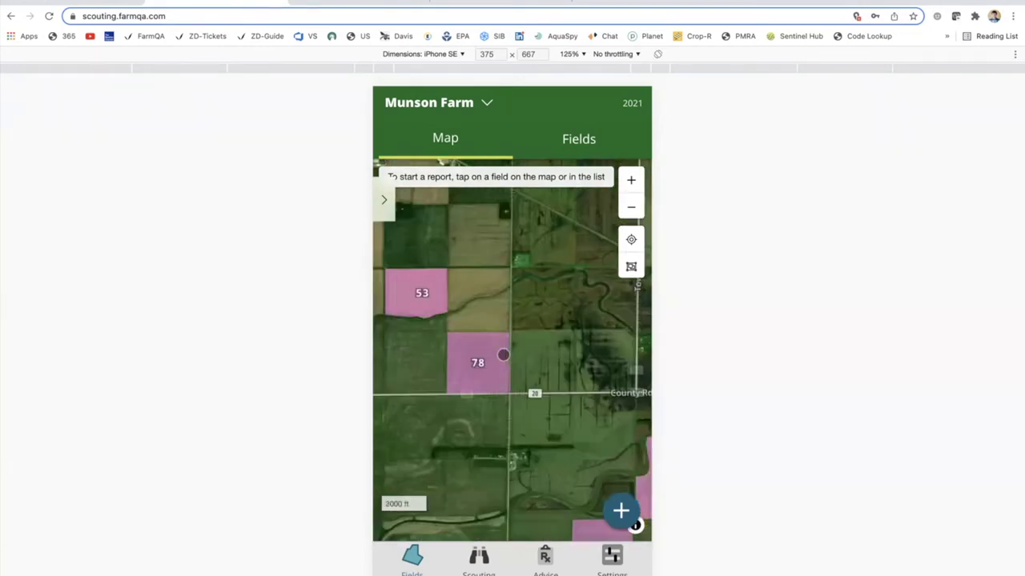
{"action": "left_click_drag", "start_coordinate": [503, 355], "coordinate": [549, 365]}
{"action": "scroll", "coordinate": [549, 365], "scroll_direction": "up", "scroll_amount": 1}
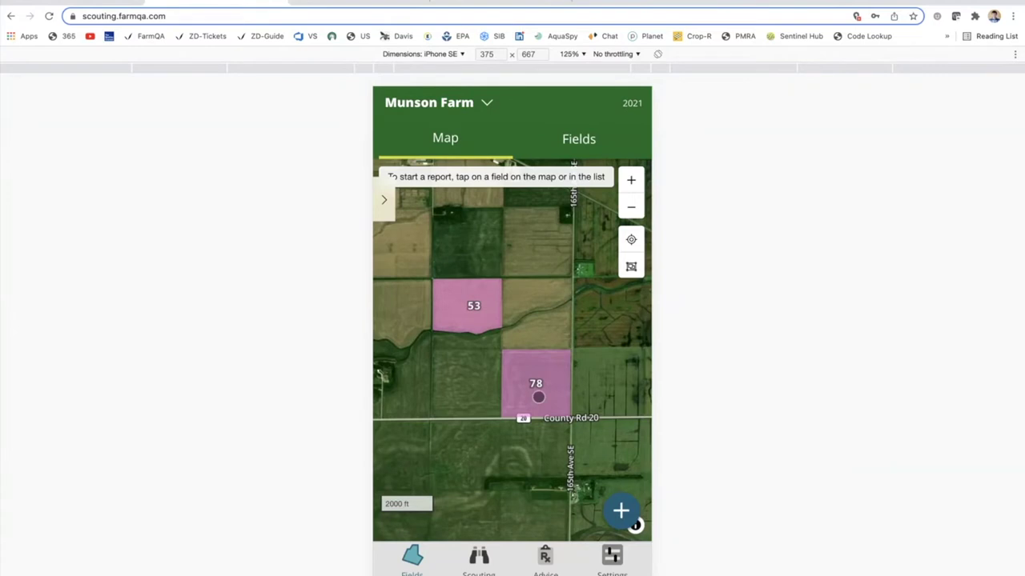
{"action": "scroll", "coordinate": [537, 396], "scroll_direction": "down", "scroll_amount": 1}
{"action": "left_click_drag", "start_coordinate": [537, 396], "coordinate": [497, 381]}
- Search the farm's field list for corn and open Munson Farm field 178
{"action": "left_click", "coordinate": [585, 139]}
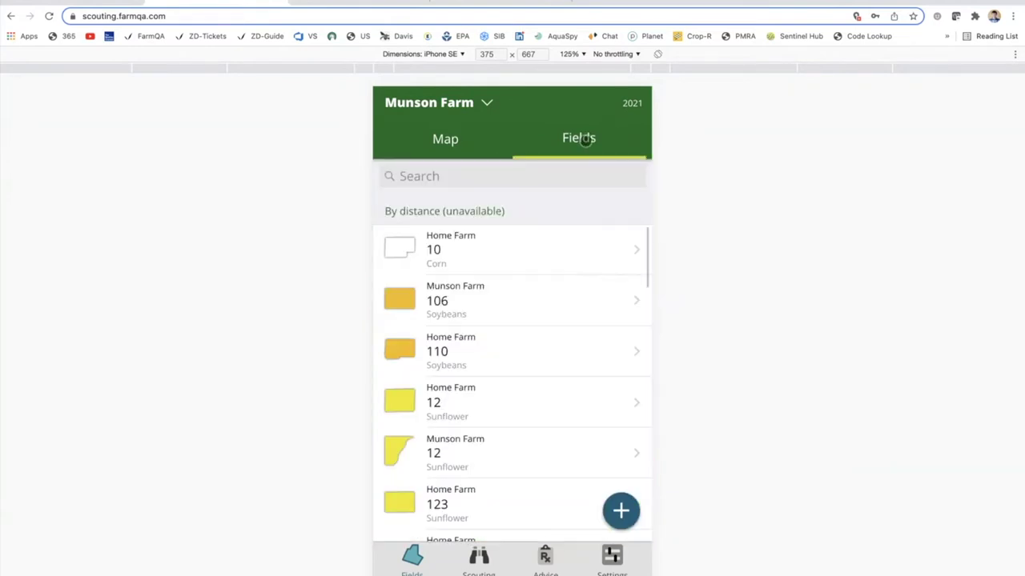
{"action": "scroll", "coordinate": [476, 402], "scroll_direction": "down", "scroll_amount": 1}
{"action": "left_click", "coordinate": [496, 178]}
{"action": "type", "text": "corn"}
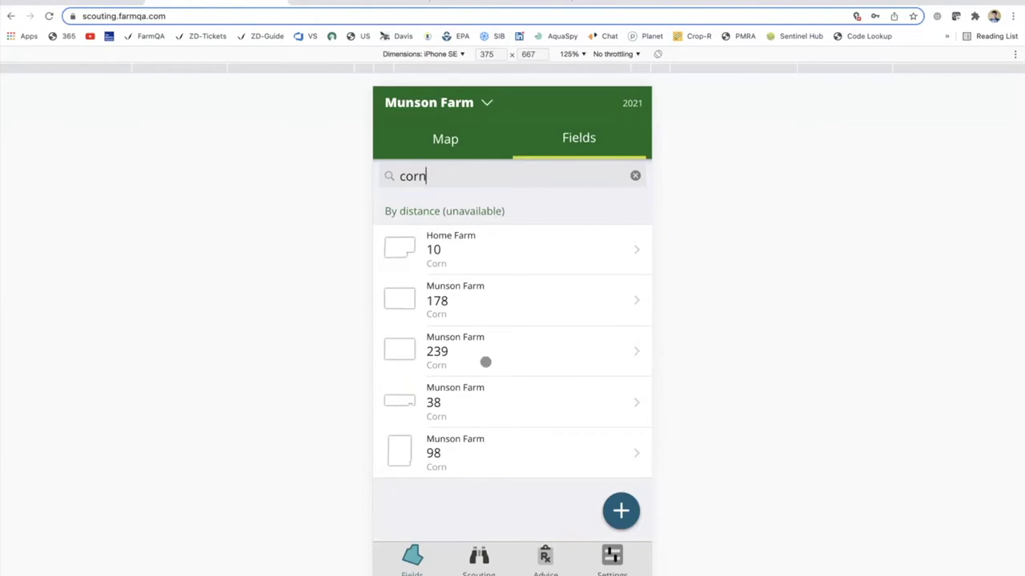
{"action": "left_click", "coordinate": [496, 300]}
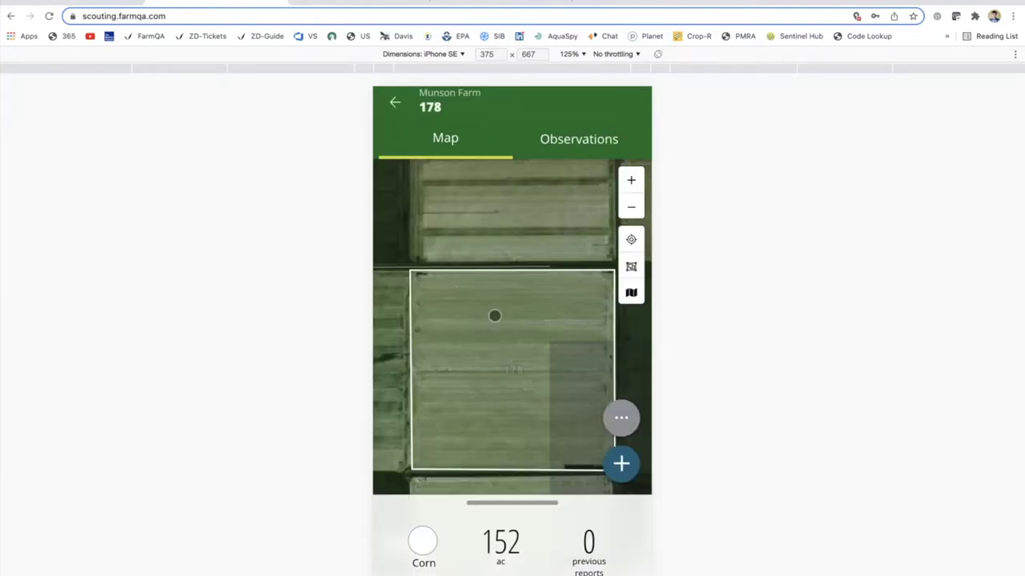
- Add a new observation at a location inside field 178 using the default Corn Template
{"action": "left_click", "coordinate": [487, 307]}
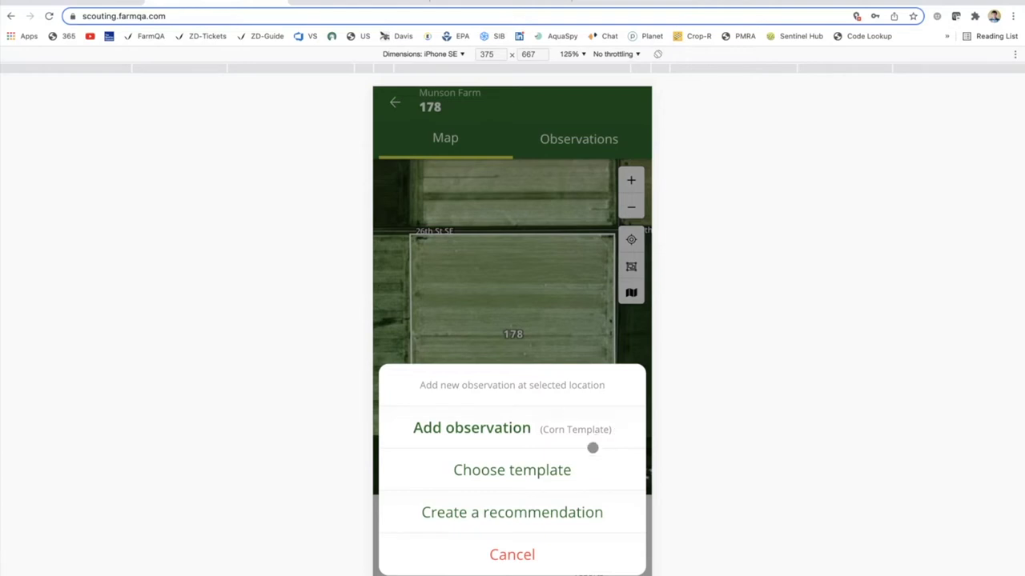
{"action": "left_click", "coordinate": [483, 471]}
{"action": "scroll", "coordinate": [488, 499], "scroll_direction": "down", "scroll_amount": 1}
{"action": "scroll", "coordinate": [488, 500], "scroll_direction": "up", "scroll_amount": 2}
{"action": "scroll", "coordinate": [488, 499], "scroll_direction": "down", "scroll_amount": 2}
{"action": "scroll", "coordinate": [487, 499], "scroll_direction": "up", "scroll_amount": 1}
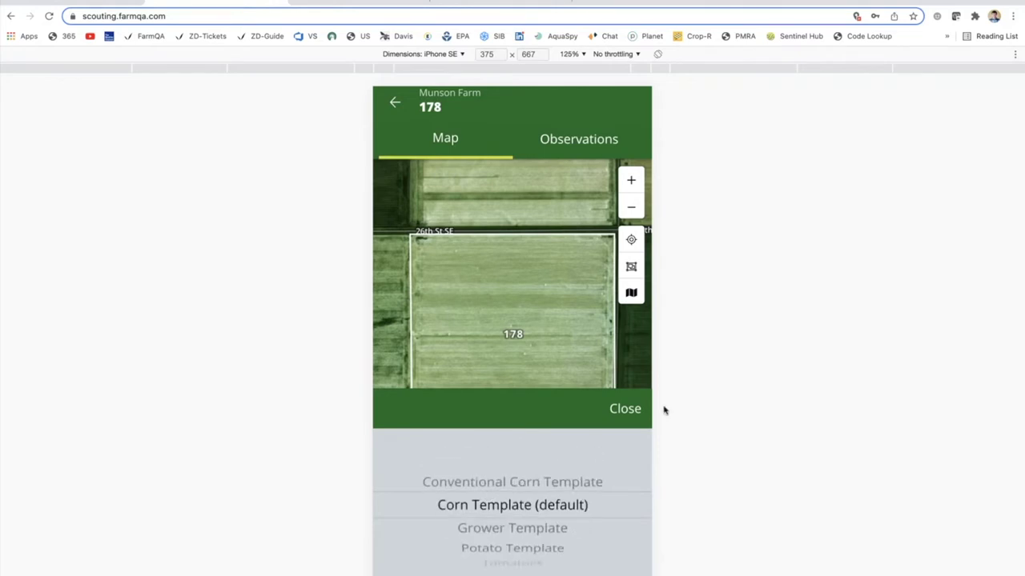
{"action": "left_click", "coordinate": [623, 408]}
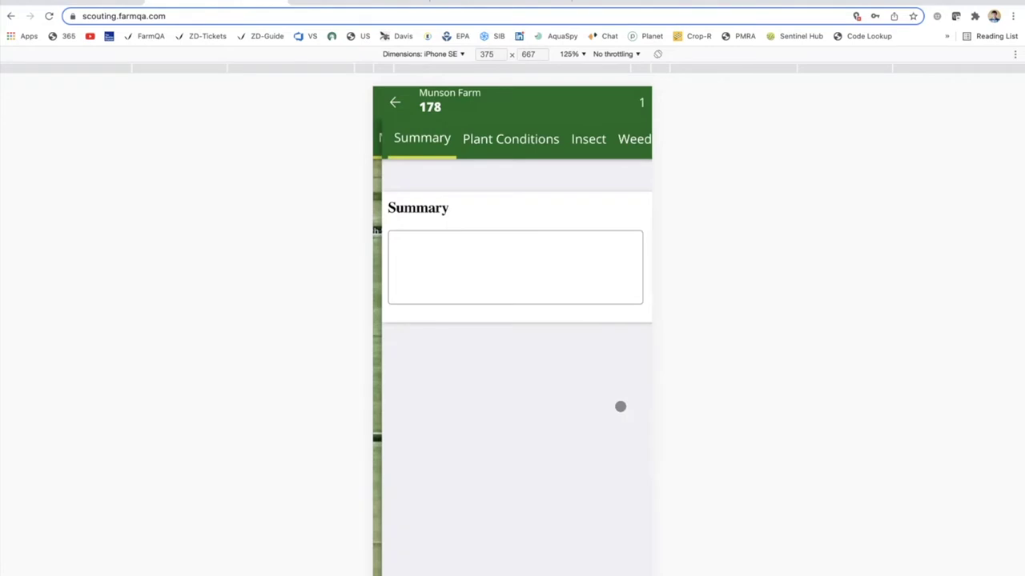
- Look through the observation form's sections, including the Summary and all Plant Conditions questions
{"action": "left_click_drag", "start_coordinate": [559, 145], "coordinate": [560, 140]}
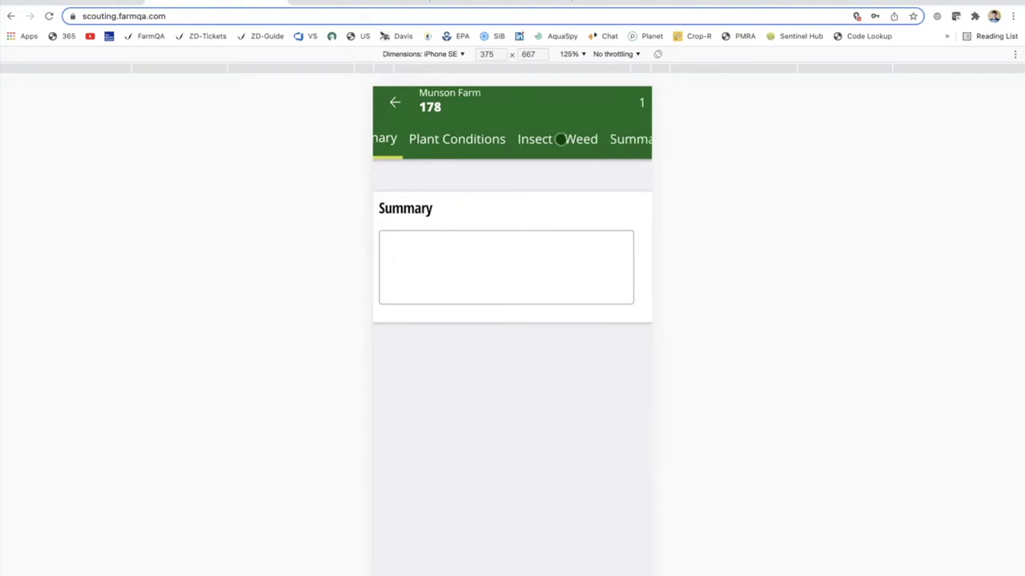
{"action": "scroll", "coordinate": [561, 139], "scroll_direction": "right", "scroll_amount": 2}
{"action": "scroll", "coordinate": [560, 139], "scroll_direction": "left", "scroll_amount": 3}
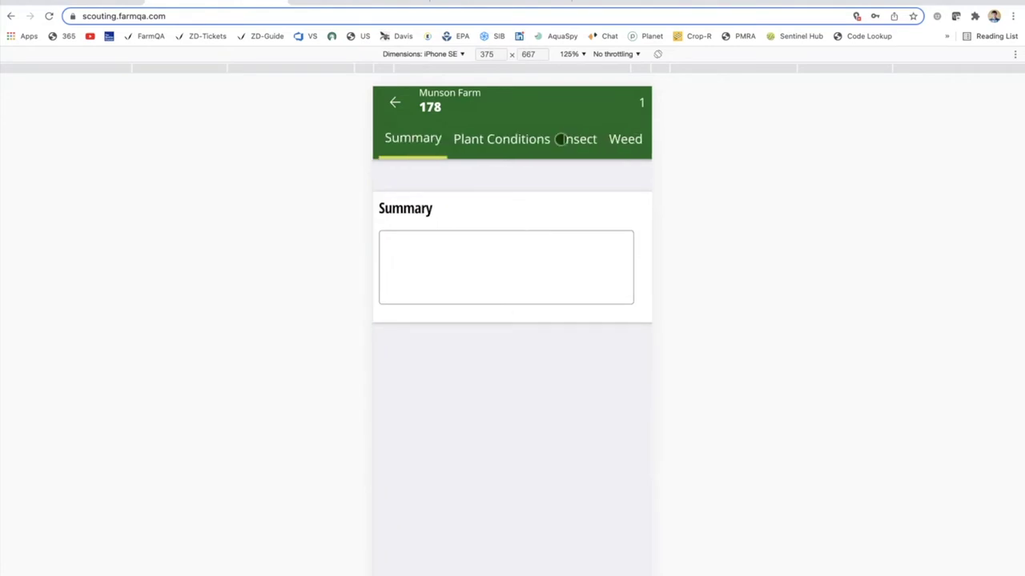
{"action": "scroll", "coordinate": [486, 140], "scroll_direction": "right", "scroll_amount": 3}
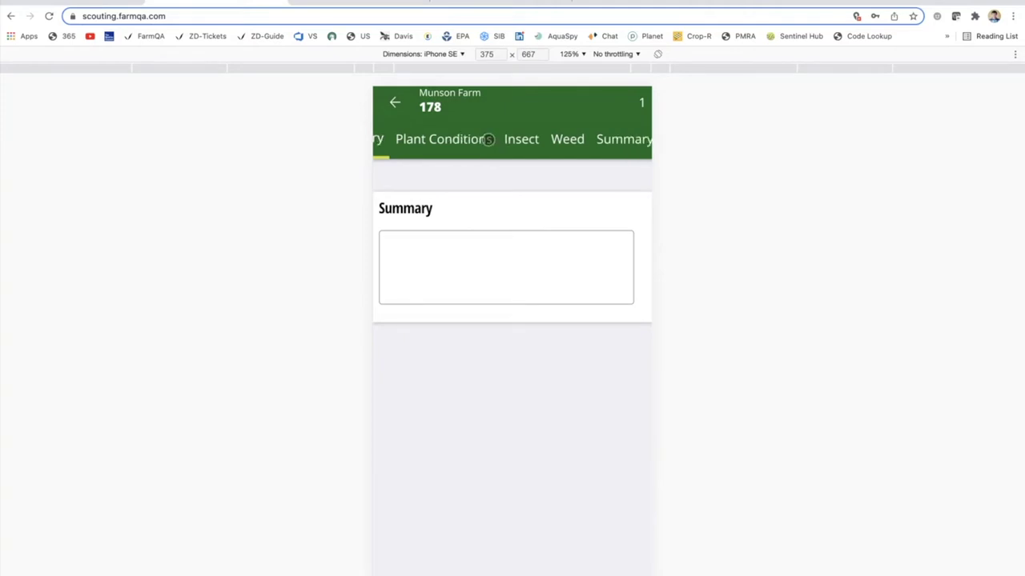
{"action": "scroll", "coordinate": [487, 139], "scroll_direction": "left", "scroll_amount": 3}
{"action": "left_click", "coordinate": [418, 242]}
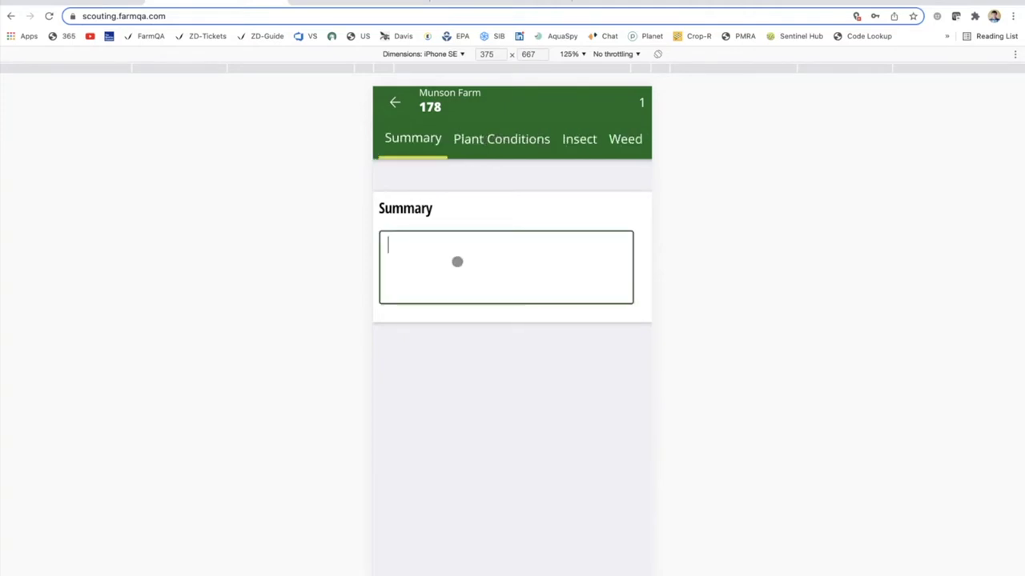
{"action": "left_click", "coordinate": [502, 140]}
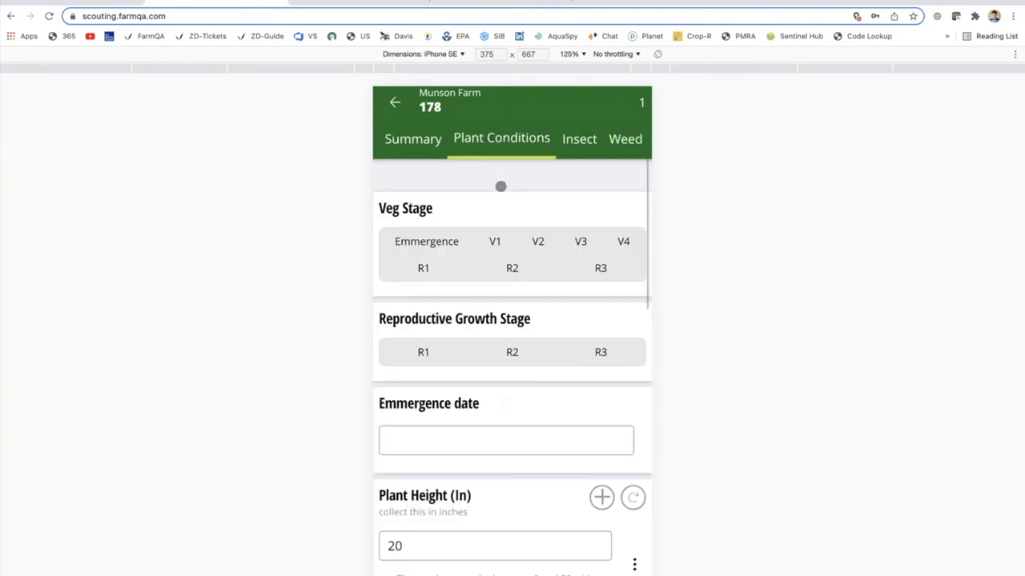
{"action": "scroll", "coordinate": [494, 317], "scroll_direction": "down", "scroll_amount": 3}
{"action": "scroll", "coordinate": [494, 317], "scroll_direction": "down", "scroll_amount": 5}
{"action": "left_click", "coordinate": [444, 389]}
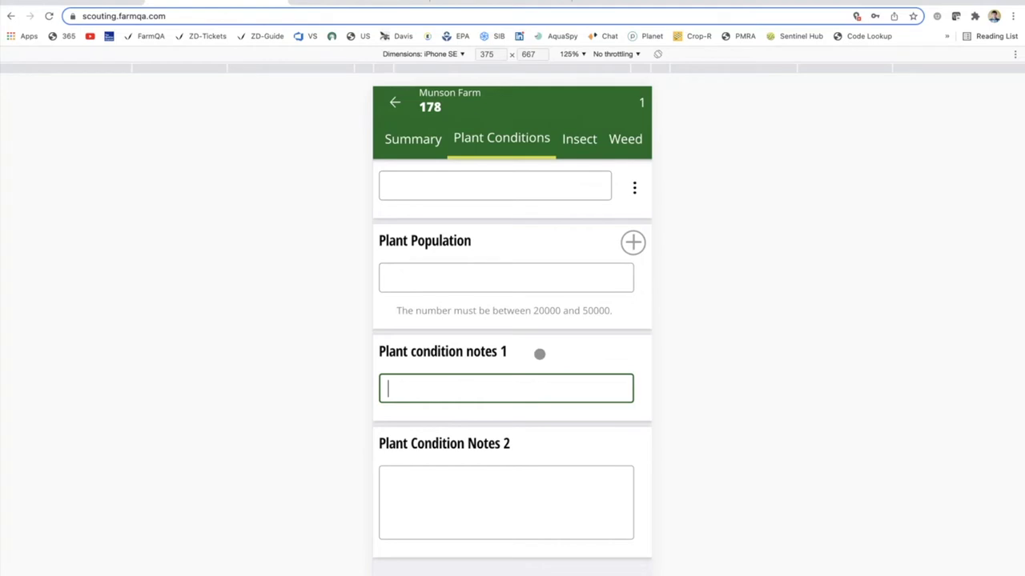
- Enter "Overall the field looks good" as the observation's summary
{"action": "left_click", "coordinate": [414, 140]}
{"action": "left_click", "coordinate": [416, 236]}
{"action": "type", "text": "O"}
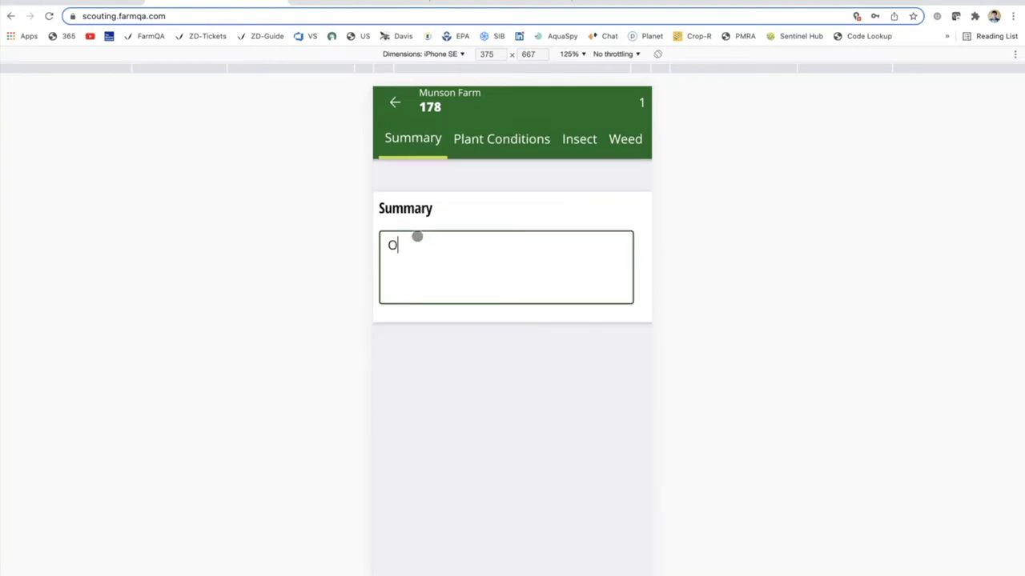
{"action": "type", "text": "verall the field looks good"}
- In Plant Conditions, set the Veg Stage to V2 and the emergence date to 1/27/2022
{"action": "left_click", "coordinate": [492, 139]}
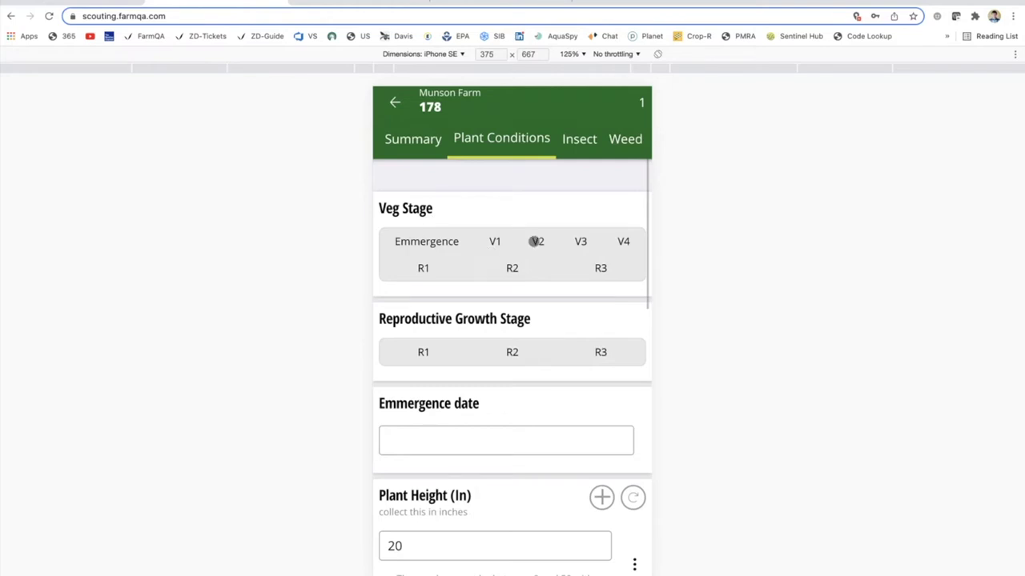
{"action": "left_click", "coordinate": [536, 241]}
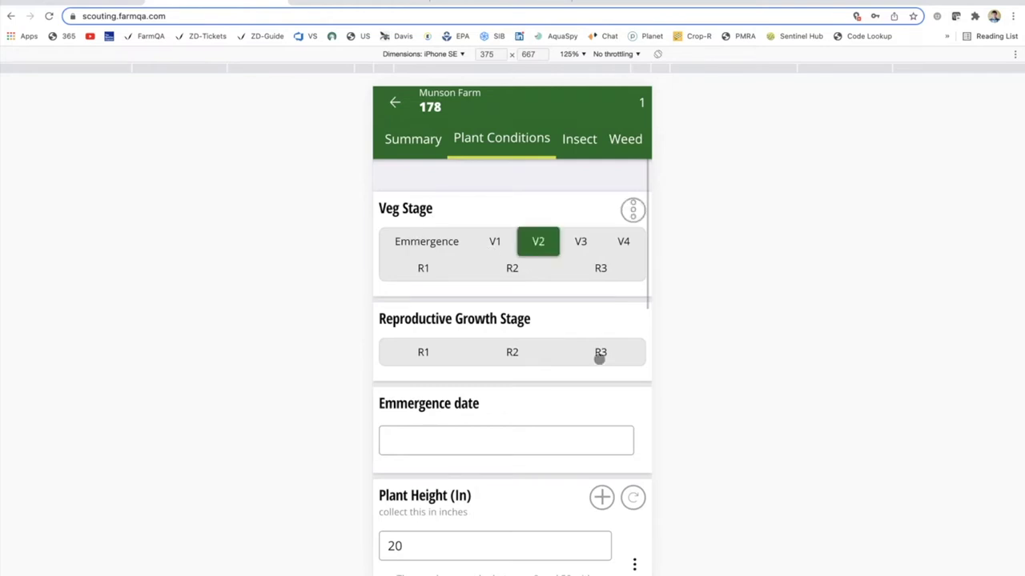
{"action": "scroll", "coordinate": [528, 340], "scroll_direction": "down", "scroll_amount": 2}
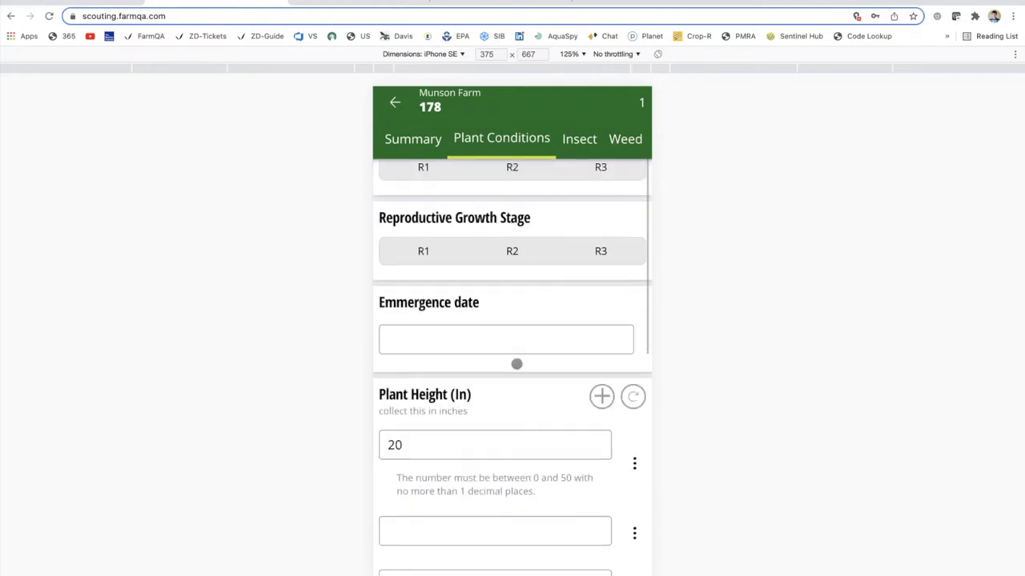
{"action": "left_click", "coordinate": [471, 319]}
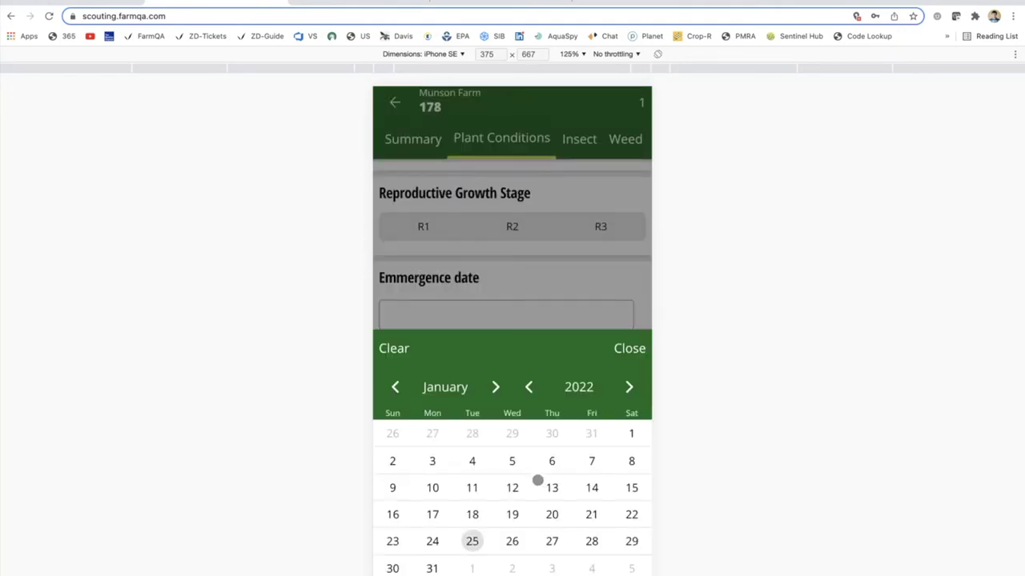
{"action": "left_click", "coordinate": [551, 541]}
{"action": "left_click", "coordinate": [631, 349]}
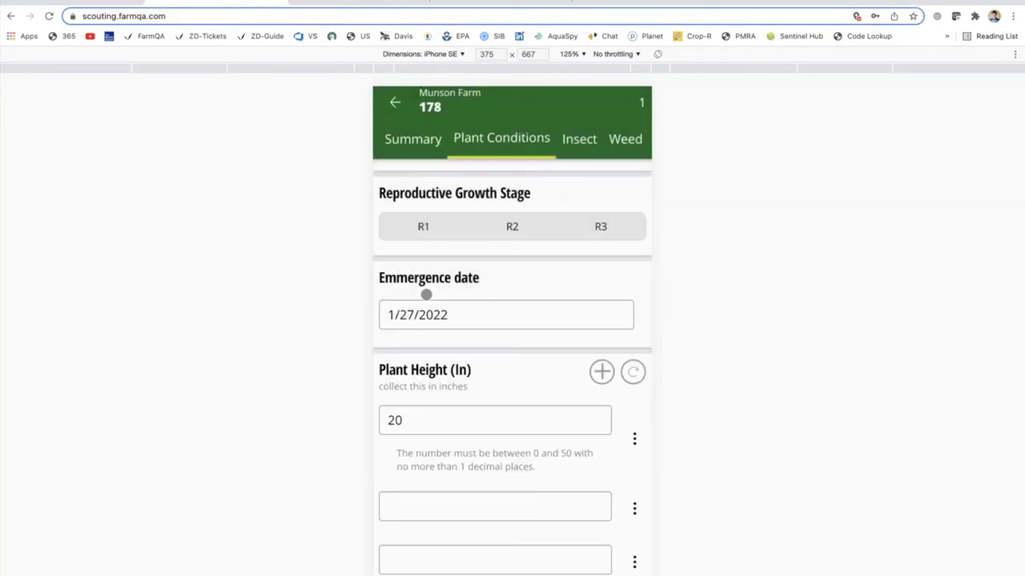
- Compare the Plant Height question with its multiple-answers setting in the Corn Template in the FarmQA controller's template designer
{"action": "scroll", "coordinate": [500, 361], "scroll_direction": "down", "scroll_amount": 2}
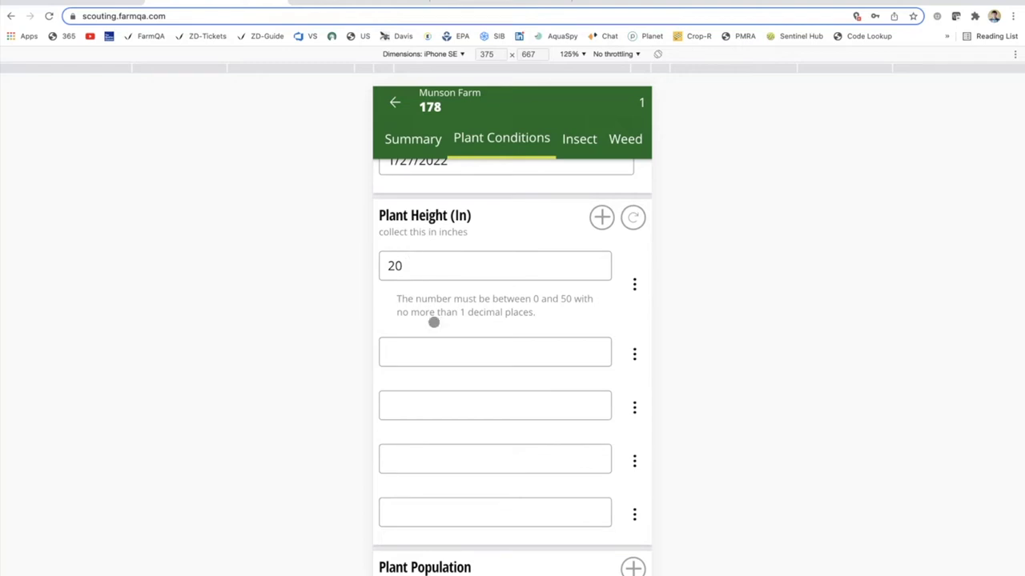
{"action": "left_click_drag", "start_coordinate": [433, 321], "coordinate": [445, 285]}
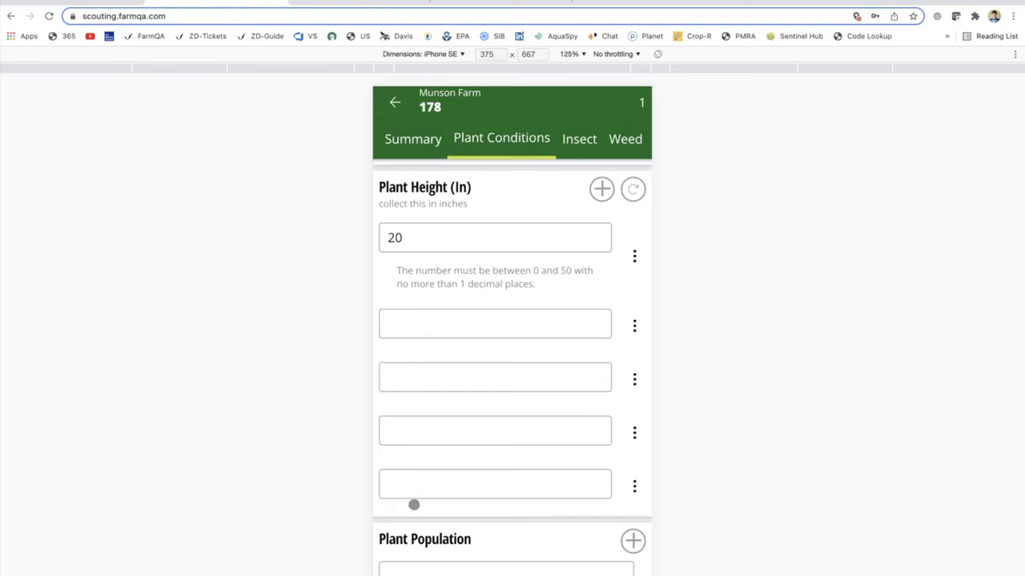
{"action": "left_click", "coordinate": [216, 2]}
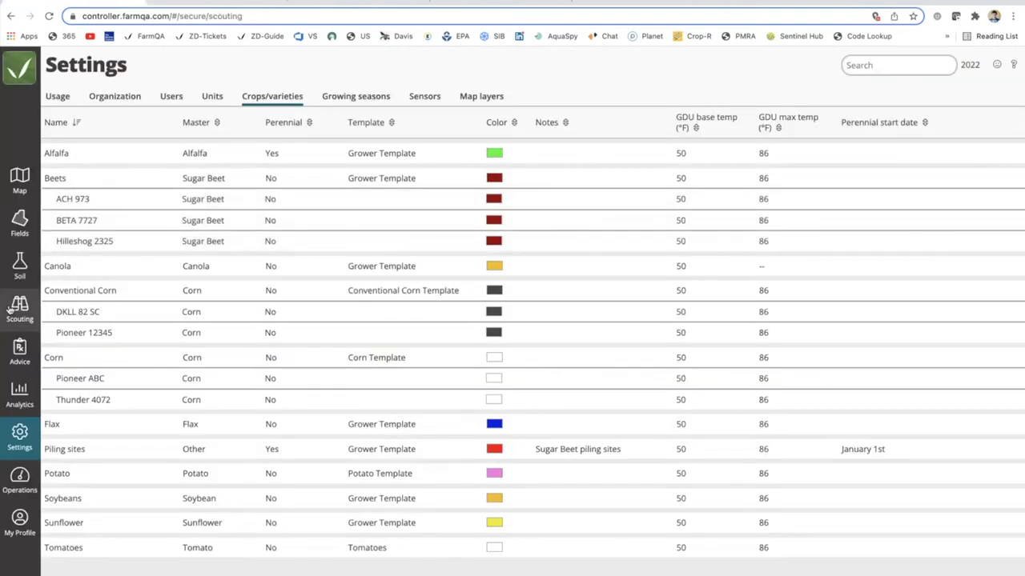
{"action": "left_click", "coordinate": [20, 309]}
{"action": "left_click", "coordinate": [116, 96]}
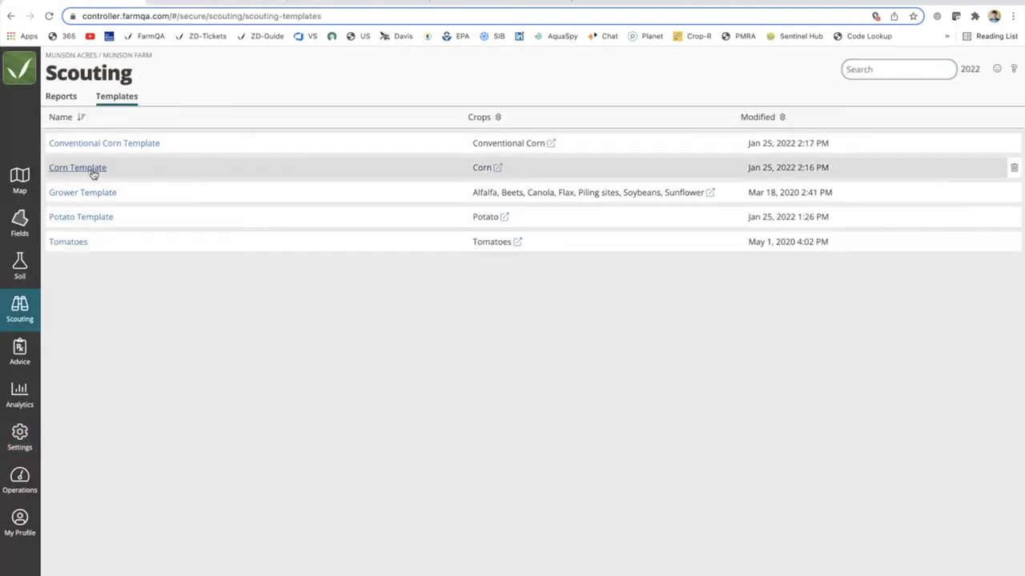
{"action": "left_click", "coordinate": [94, 169]}
{"action": "left_click", "coordinate": [339, 127]}
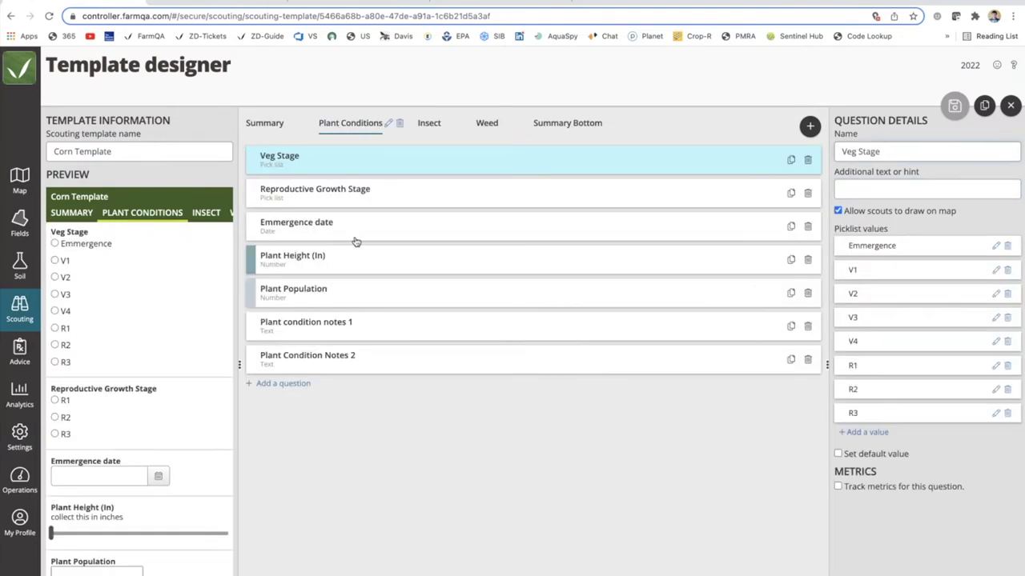
{"action": "left_click", "coordinate": [348, 268]}
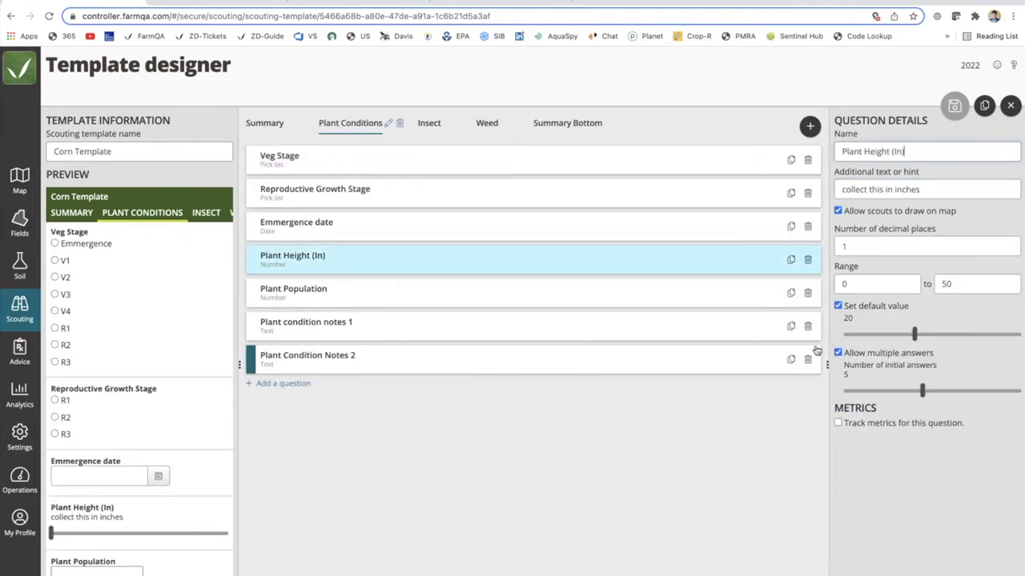
{"action": "left_click_drag", "start_coordinate": [939, 372], "coordinate": [845, 360]}
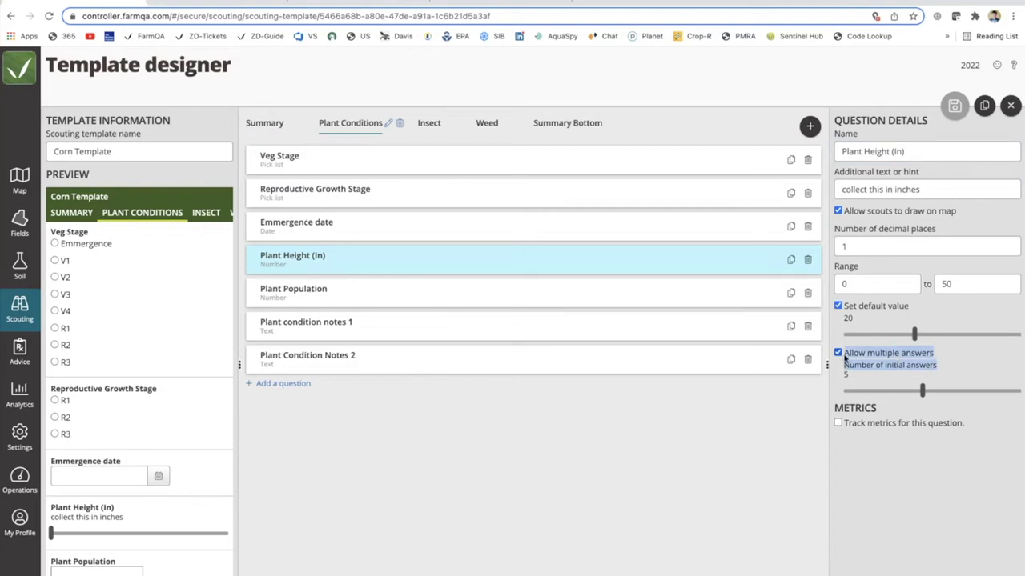
- Switch back to the scouting app and record plant heights of 32 and 22 as the second and third answers
{"action": "left_click", "coordinate": [173, 2]}
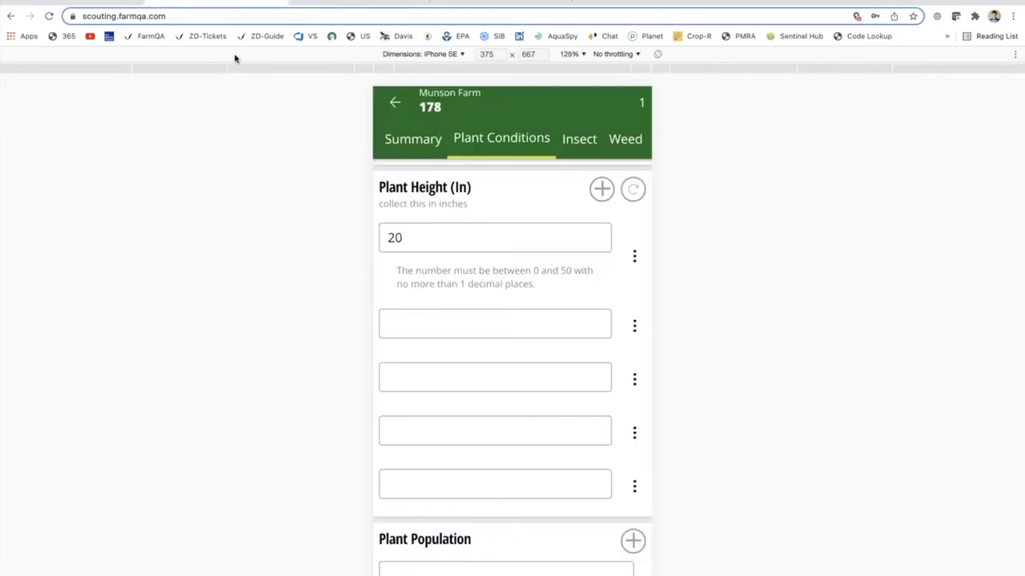
{"action": "scroll", "coordinate": [478, 434], "scroll_direction": "down", "scroll_amount": 2}
{"action": "scroll", "coordinate": [457, 339], "scroll_direction": "up", "scroll_amount": 2}
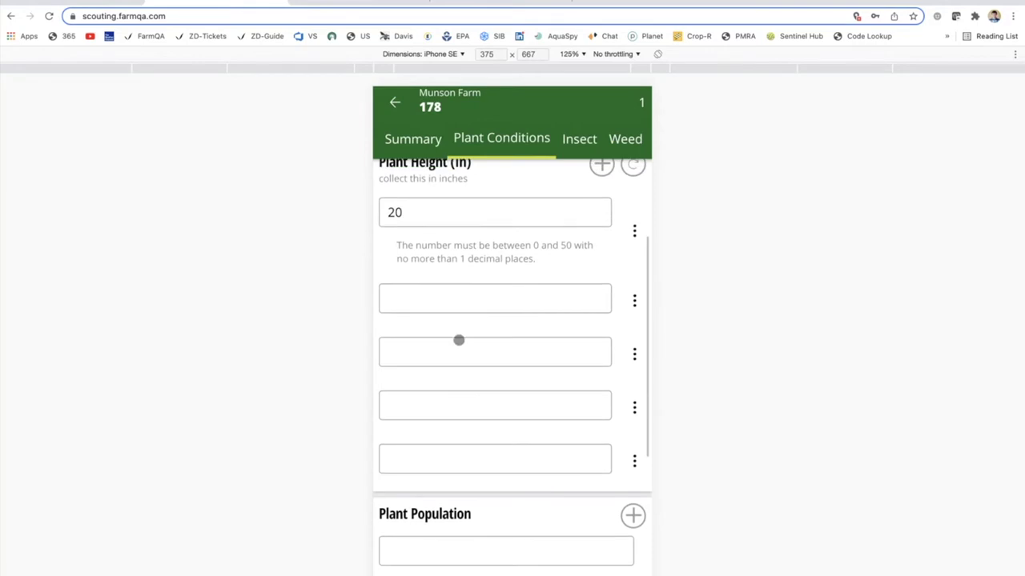
{"action": "left_click", "coordinate": [439, 298]}
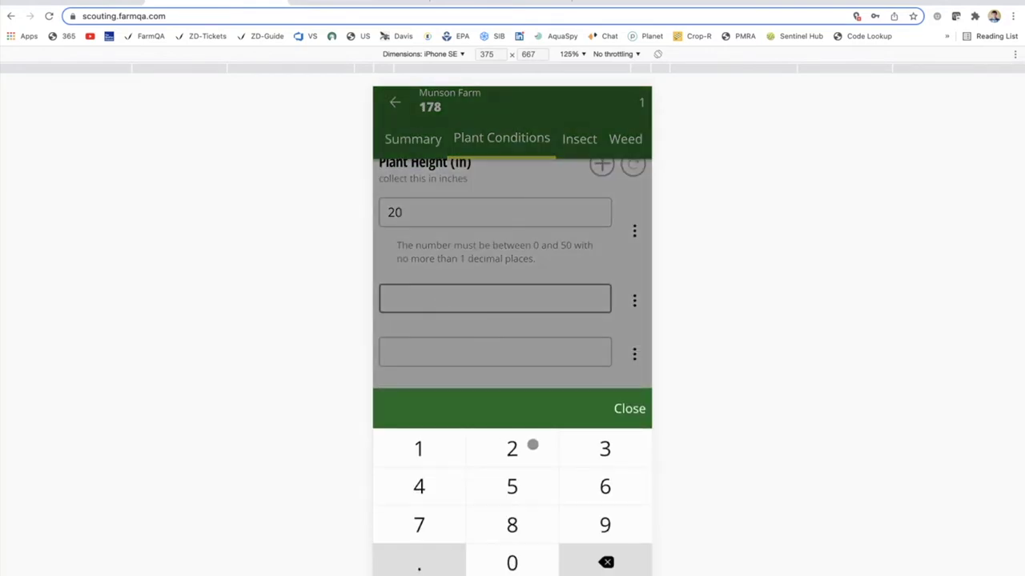
{"action": "left_click", "coordinate": [593, 449]}
{"action": "type", "text": "2"}
{"action": "left_click", "coordinate": [629, 410]}
{"action": "left_click", "coordinate": [496, 362]}
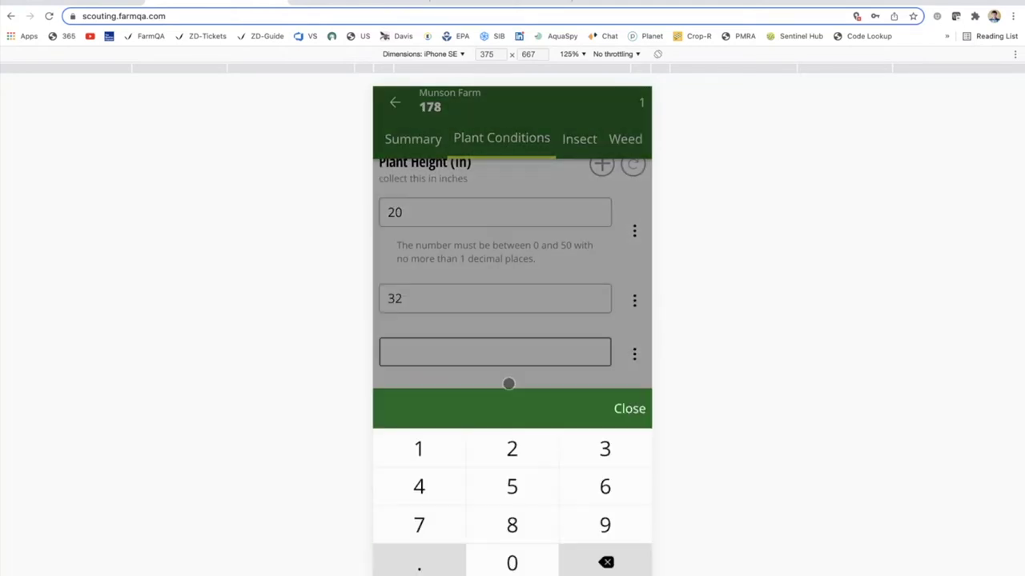
{"action": "left_click", "coordinate": [513, 449]}
{"action": "left_click", "coordinate": [512, 449]}
{"action": "left_click", "coordinate": [626, 410]}
{"action": "scroll", "coordinate": [512, 425], "scroll_direction": "down", "scroll_amount": 2}
{"action": "scroll", "coordinate": [512, 428], "scroll_direction": "down", "scroll_amount": 1}
{"action": "scroll", "coordinate": [511, 428], "scroll_direction": "up", "scroll_amount": 2}
{"action": "scroll", "coordinate": [512, 429], "scroll_direction": "down", "scroll_amount": 4}
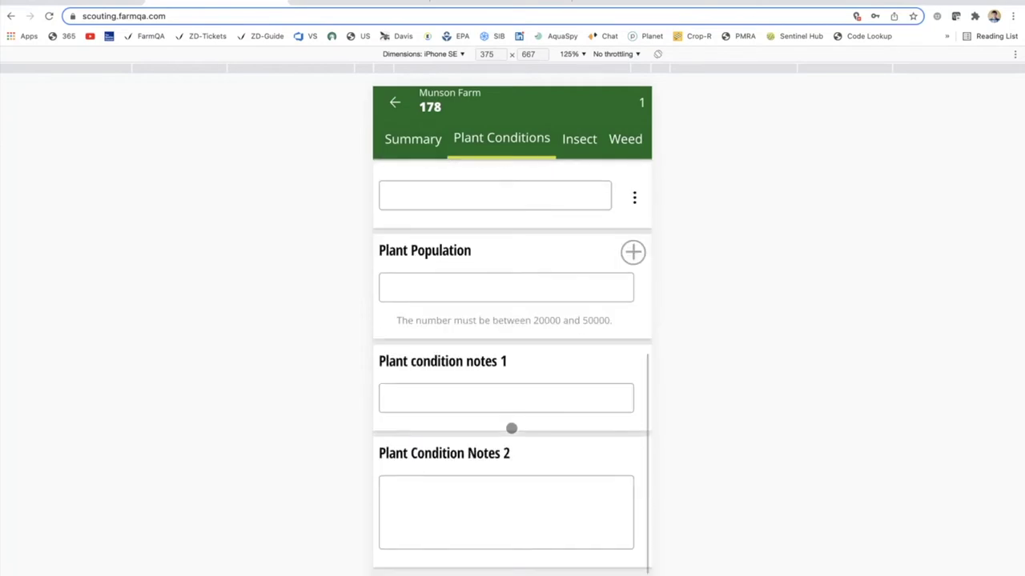
- Check the Plant Population question's range and multiple-answers settings in the Corn Template's designer, and return to the scouting app
{"action": "left_click", "coordinate": [109, 5]}
{"action": "left_click", "coordinate": [528, 302]}
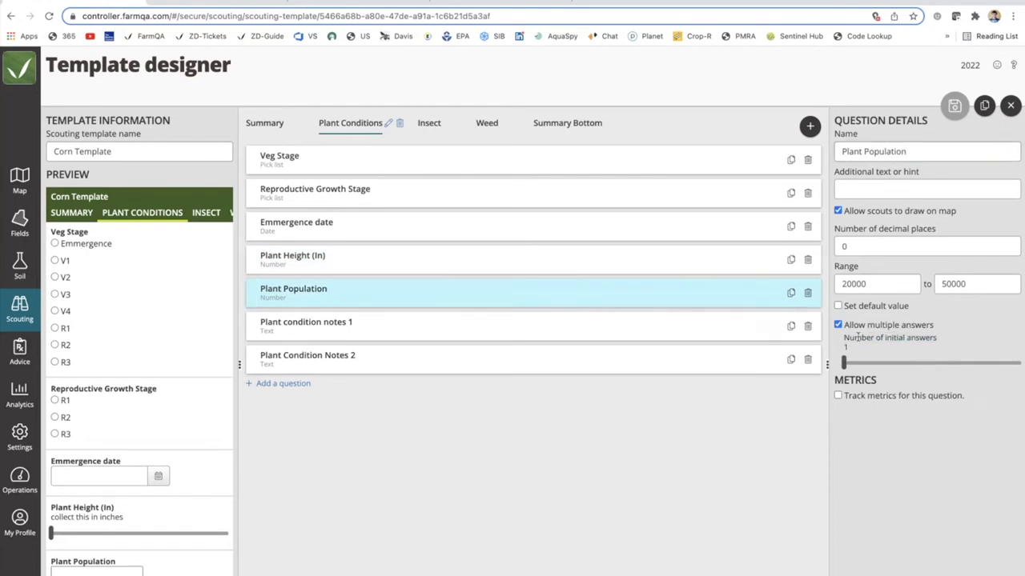
{"action": "left_click", "coordinate": [272, 5]}
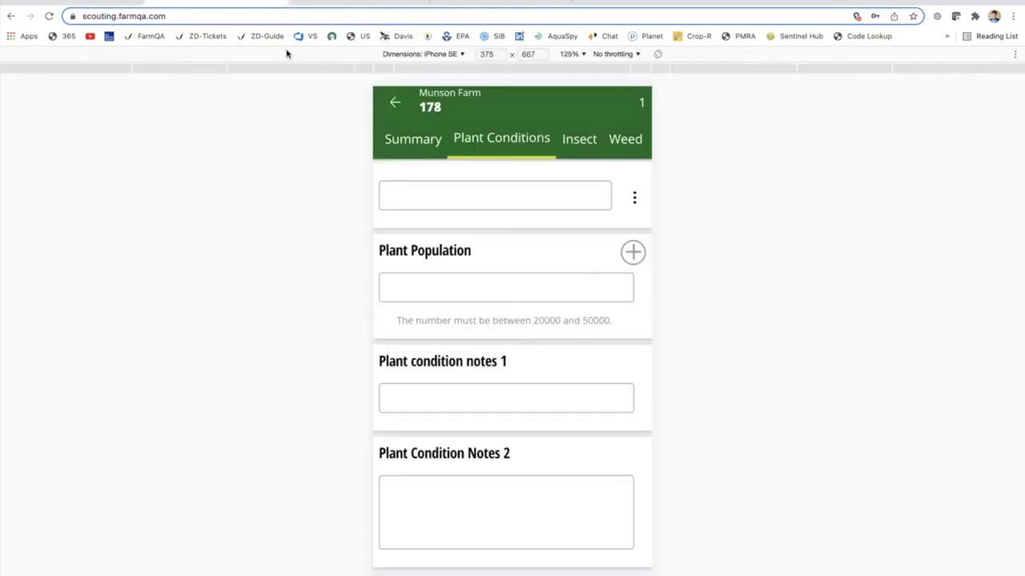
- Add four more answer fields to the Plant Population question
{"action": "left_click", "coordinate": [633, 253]}
{"action": "left_click", "coordinate": [633, 253]}
{"action": "left_click", "coordinate": [633, 253]}
{"action": "left_click", "coordinate": [633, 253]}
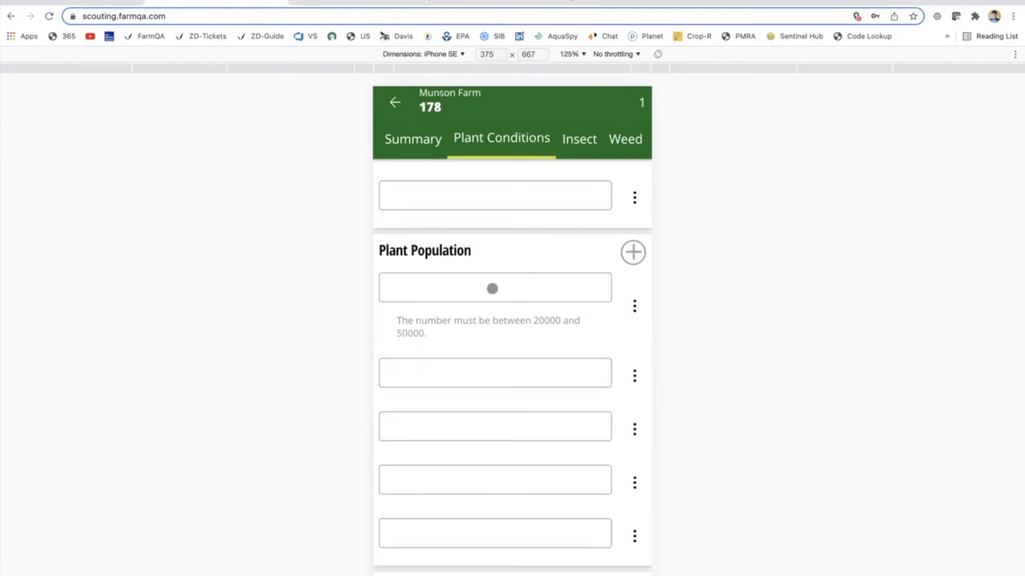
- Record plant populations of 23000 and 33000 as the first and second answers
{"action": "left_click", "coordinate": [492, 288]}
{"action": "left_click", "coordinate": [517, 453]}
{"action": "left_click", "coordinate": [570, 450]}
{"action": "left_click", "coordinate": [513, 562]}
{"action": "left_click", "coordinate": [513, 562]}
{"action": "left_click", "coordinate": [513, 563]}
{"action": "left_click", "coordinate": [629, 421]}
{"action": "left_click", "coordinate": [517, 377]}
{"action": "left_click", "coordinate": [604, 449]}
{"action": "left_click", "coordinate": [605, 449]}
{"action": "left_click", "coordinate": [511, 563]}
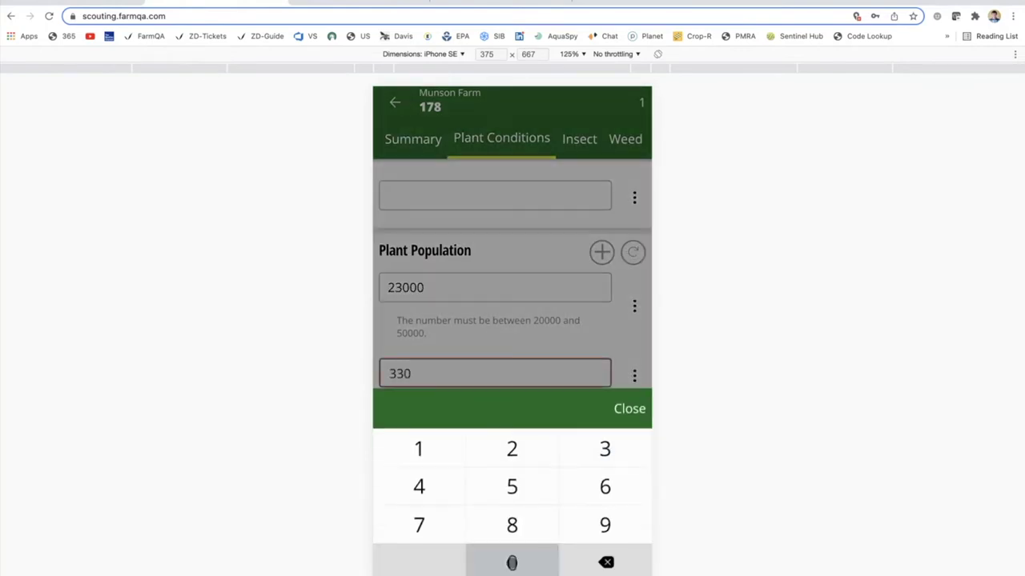
{"action": "left_click", "coordinate": [511, 563]}
{"action": "left_click", "coordinate": [439, 272]}
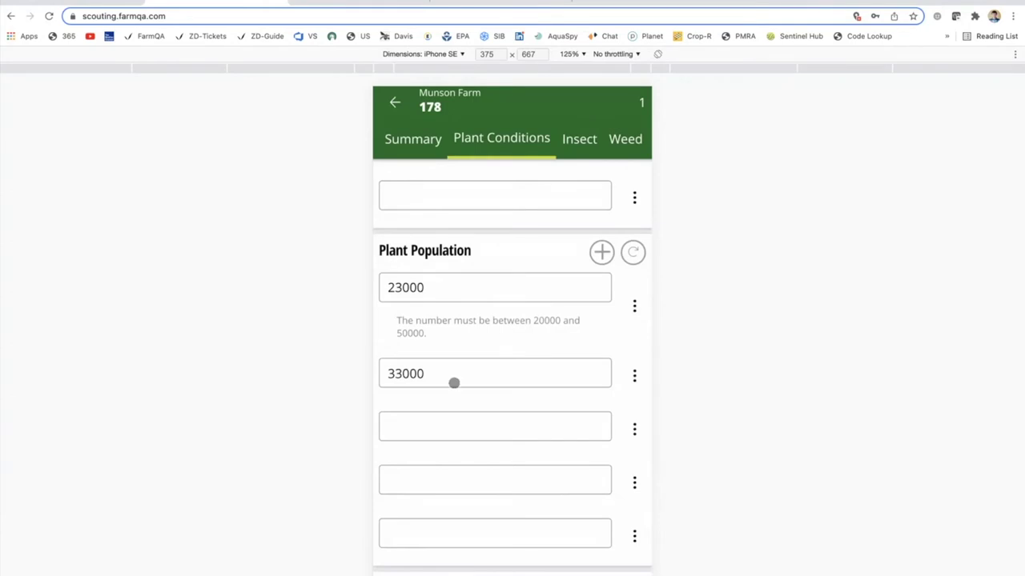
- Record 27500 as the third Plant Population answer
{"action": "left_click", "coordinate": [420, 422]}
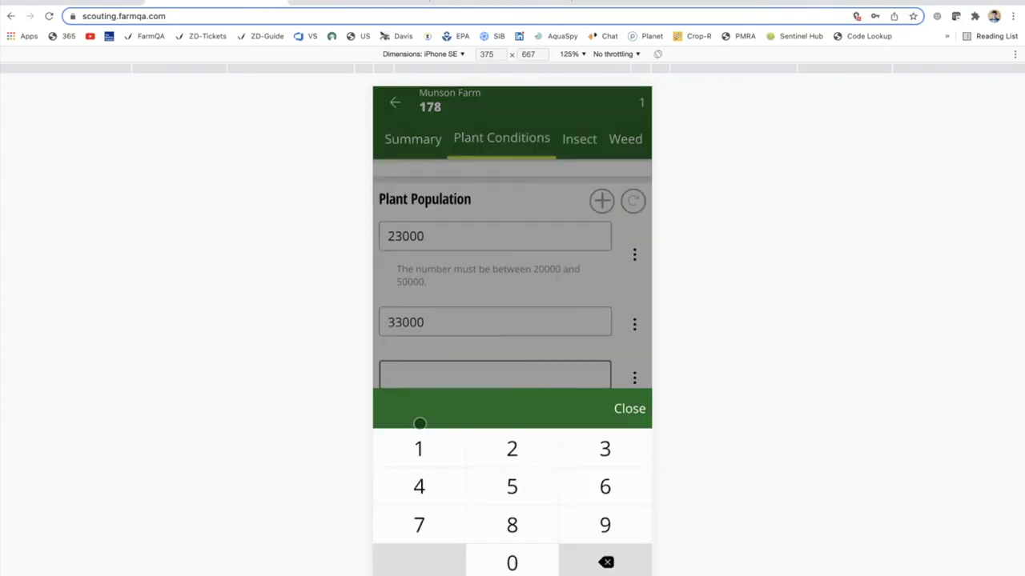
{"action": "left_click", "coordinate": [514, 449]}
{"action": "left_click", "coordinate": [419, 525]}
{"action": "left_click", "coordinate": [512, 485]}
{"action": "left_click", "coordinate": [504, 562]}
{"action": "left_click", "coordinate": [504, 563]}
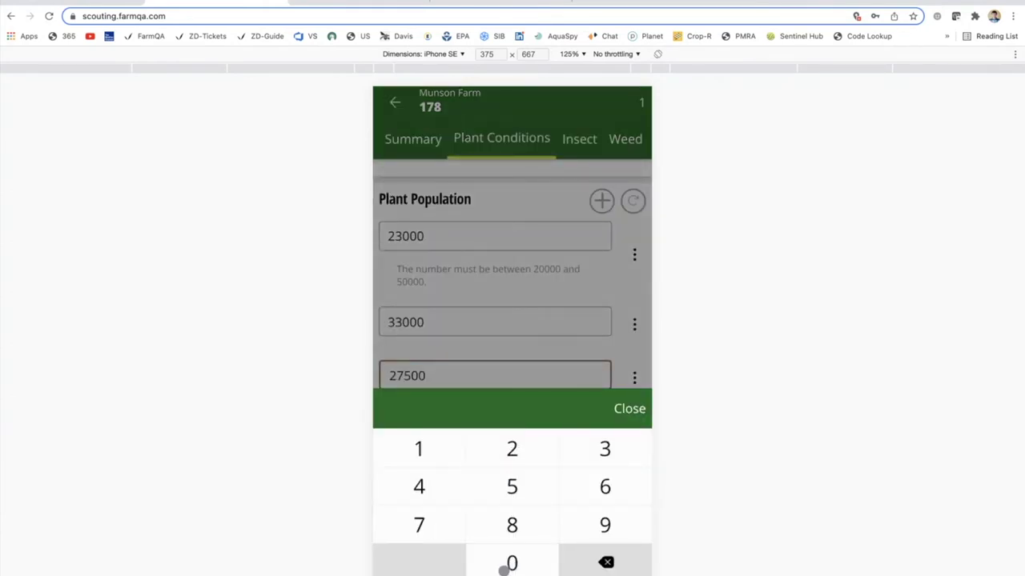
{"action": "left_click", "coordinate": [626, 410]}
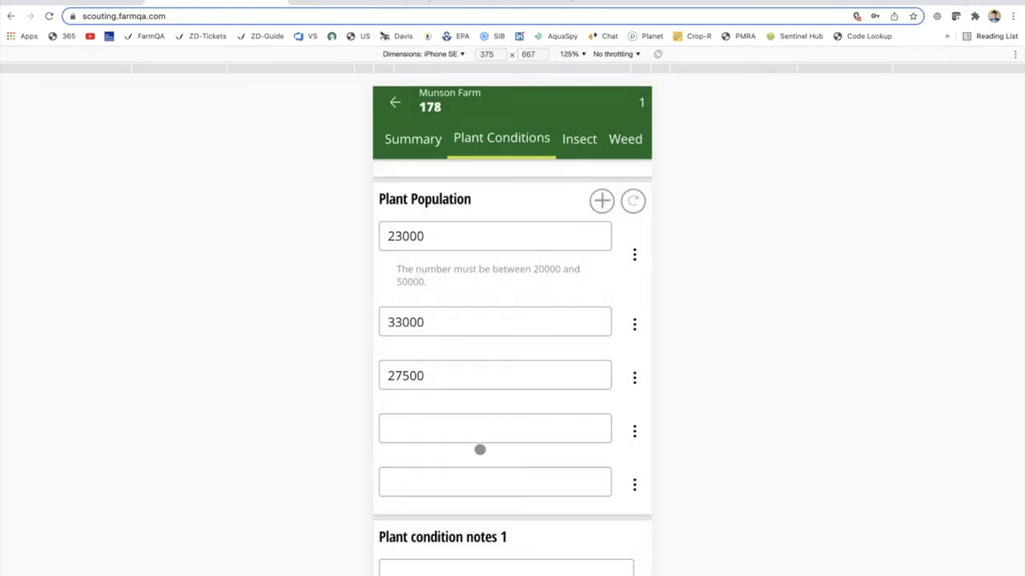
{"action": "scroll", "coordinate": [462, 352], "scroll_direction": "up", "scroll_amount": 3}
{"action": "scroll", "coordinate": [462, 352], "scroll_direction": "down", "scroll_amount": 1}
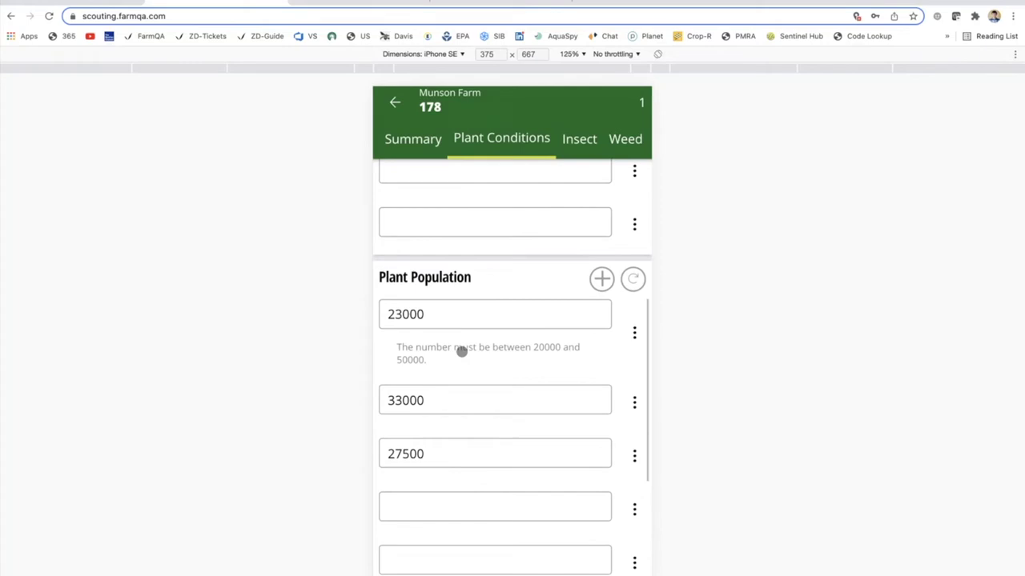
{"action": "scroll", "coordinate": [464, 352], "scroll_direction": "up", "scroll_amount": 2}
- In the Insect section, set Cutworms to 43, Armyworms to 69 and Spider mites to 21
{"action": "left_click", "coordinate": [564, 142]}
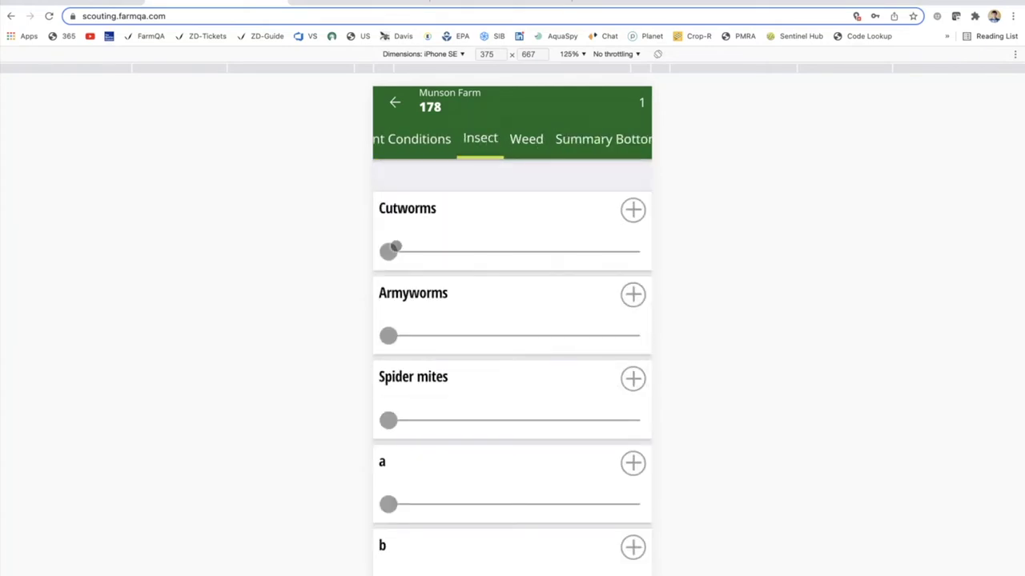
{"action": "left_click_drag", "start_coordinate": [388, 251], "coordinate": [488, 251]}
{"action": "left_click_drag", "start_coordinate": [388, 335], "coordinate": [571, 326]}
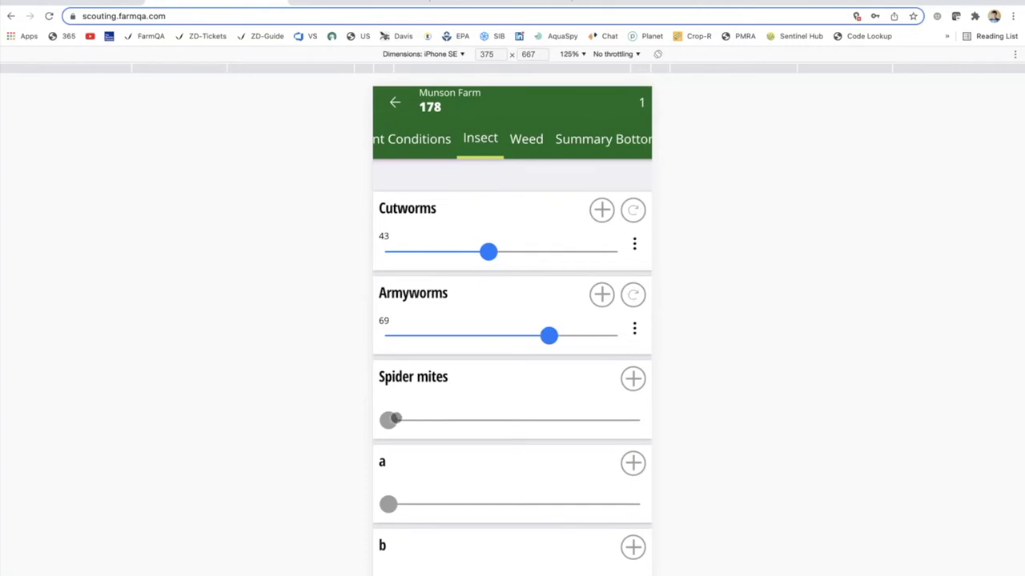
{"action": "left_click_drag", "start_coordinate": [389, 419], "coordinate": [440, 416]}
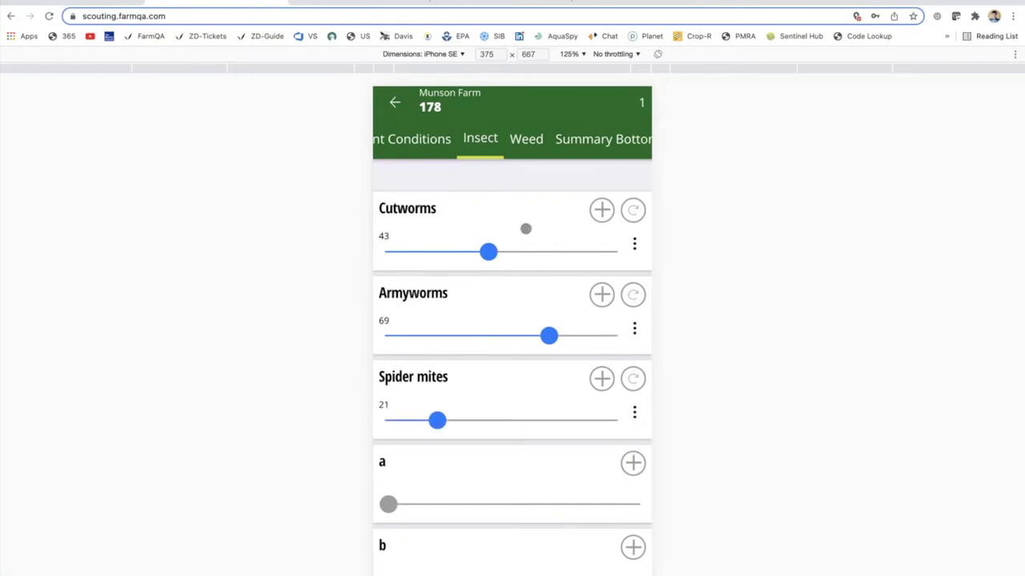
- Review the Plant Height and Plant Population answers in Plant Conditions, and return to the Insect section
{"action": "left_click", "coordinate": [433, 143]}
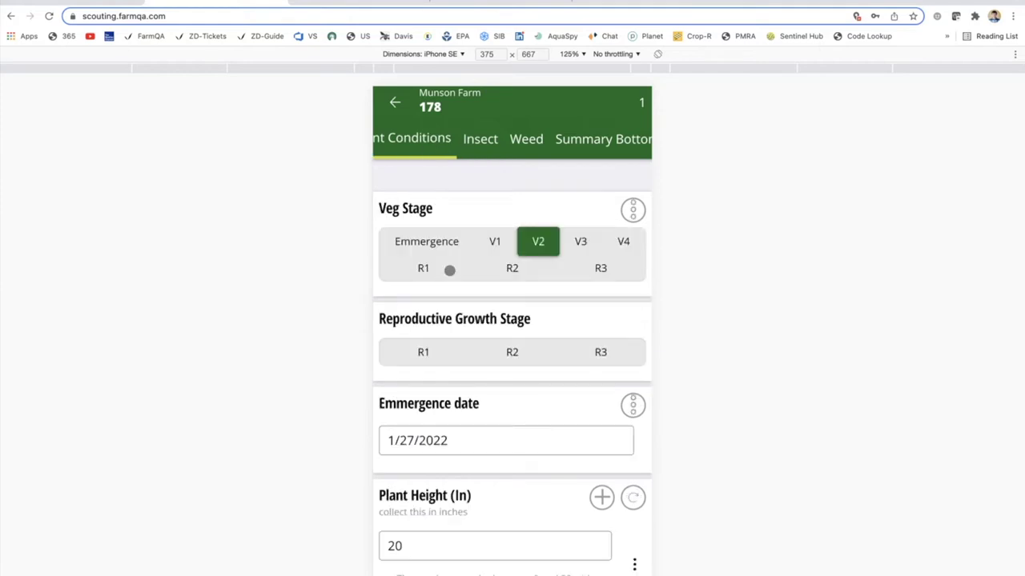
{"action": "scroll", "coordinate": [462, 423], "scroll_direction": "down", "scroll_amount": 2}
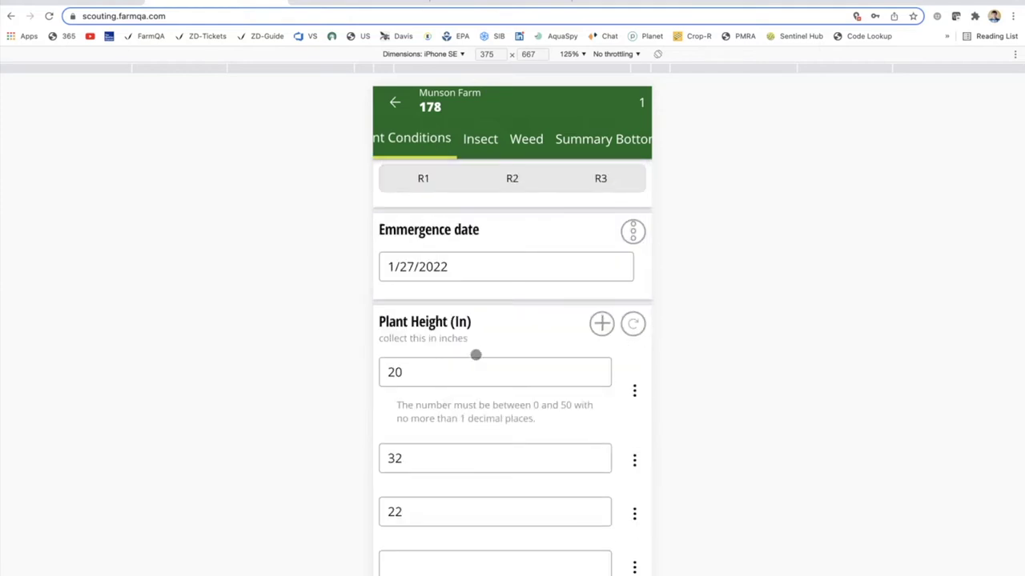
{"action": "scroll", "coordinate": [464, 376], "scroll_direction": "down", "scroll_amount": 3}
{"action": "scroll", "coordinate": [459, 385], "scroll_direction": "down", "scroll_amount": 2}
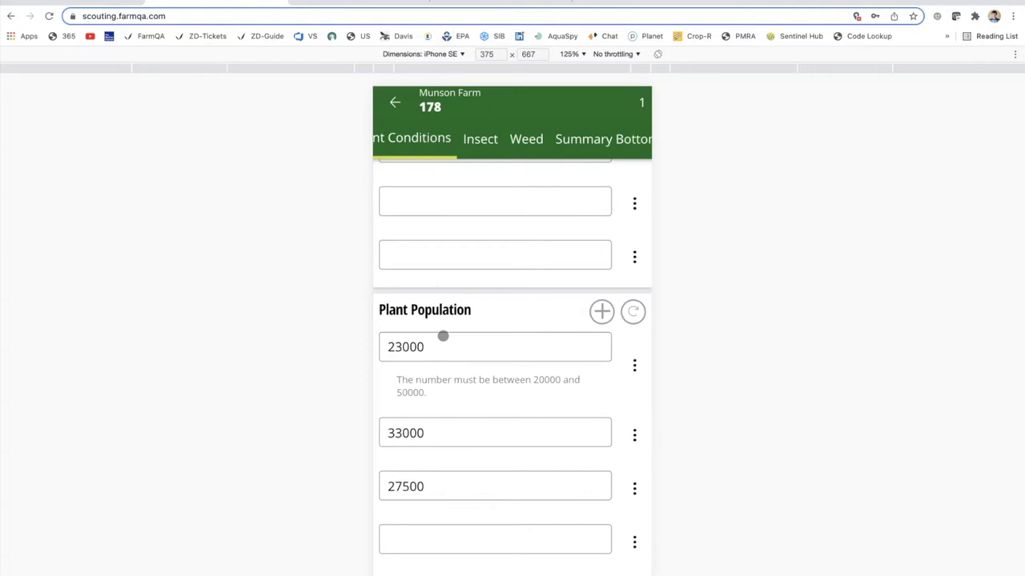
{"action": "left_click", "coordinate": [430, 353]}
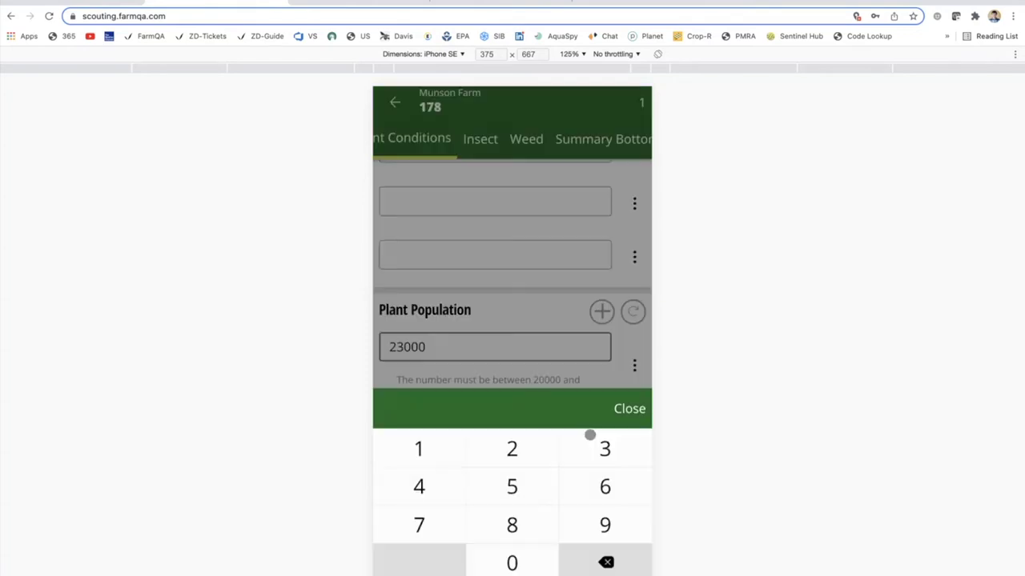
{"action": "left_click", "coordinate": [467, 132]}
{"action": "left_click", "coordinate": [475, 138]}
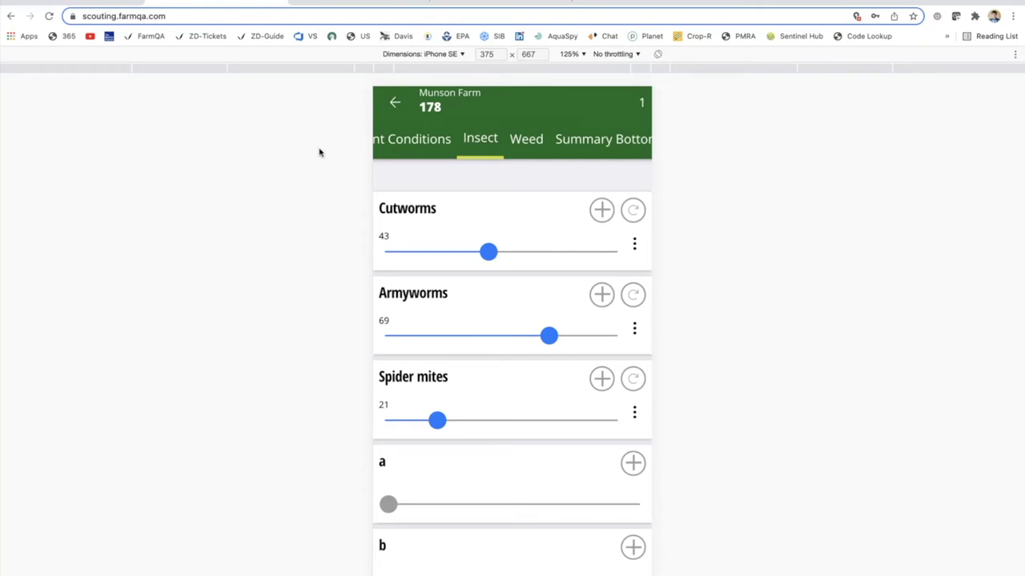
- Switch to the template designer, set the Plant Height question's number of decimal places to 0, and save the Corn Template
{"action": "left_click", "coordinate": [158, 5]}
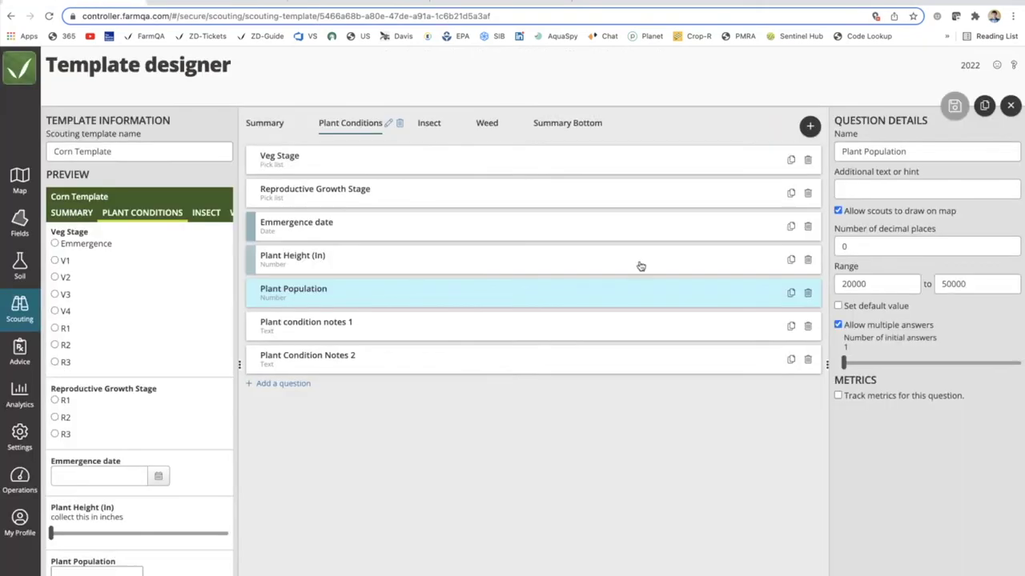
{"action": "left_click", "coordinate": [487, 264]}
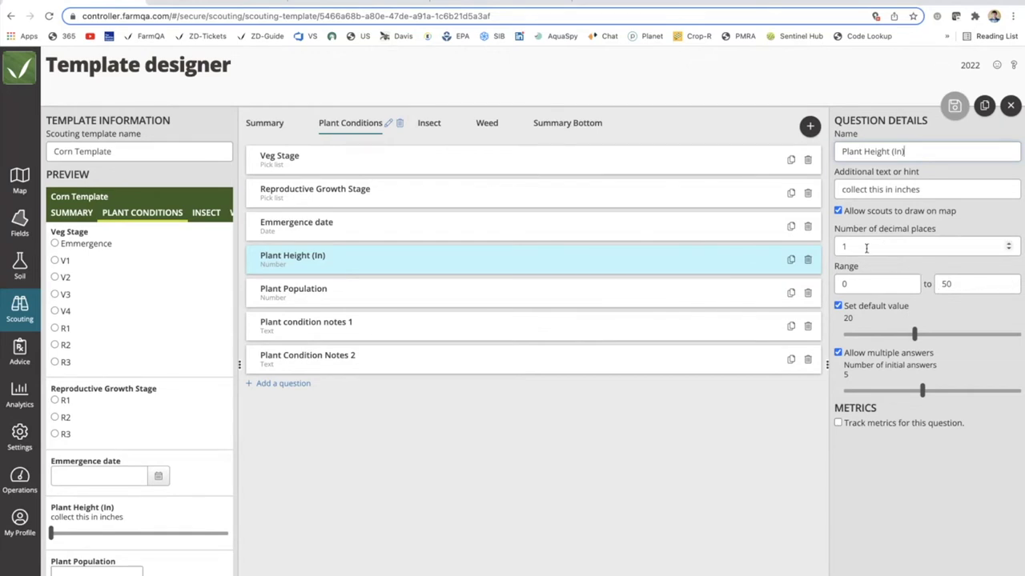
{"action": "double_click", "coordinate": [950, 284]}
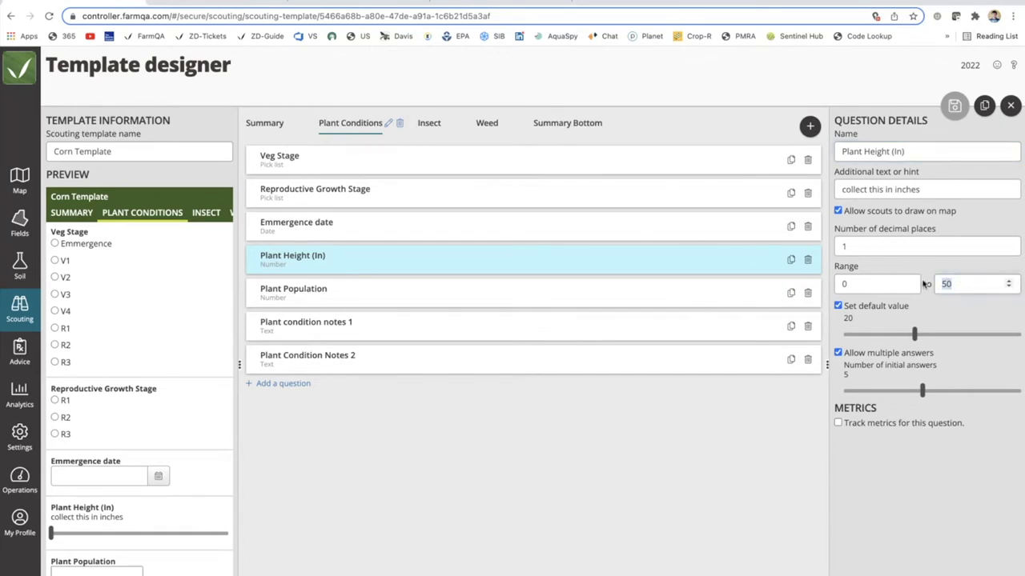
{"action": "left_click", "coordinate": [860, 247]}
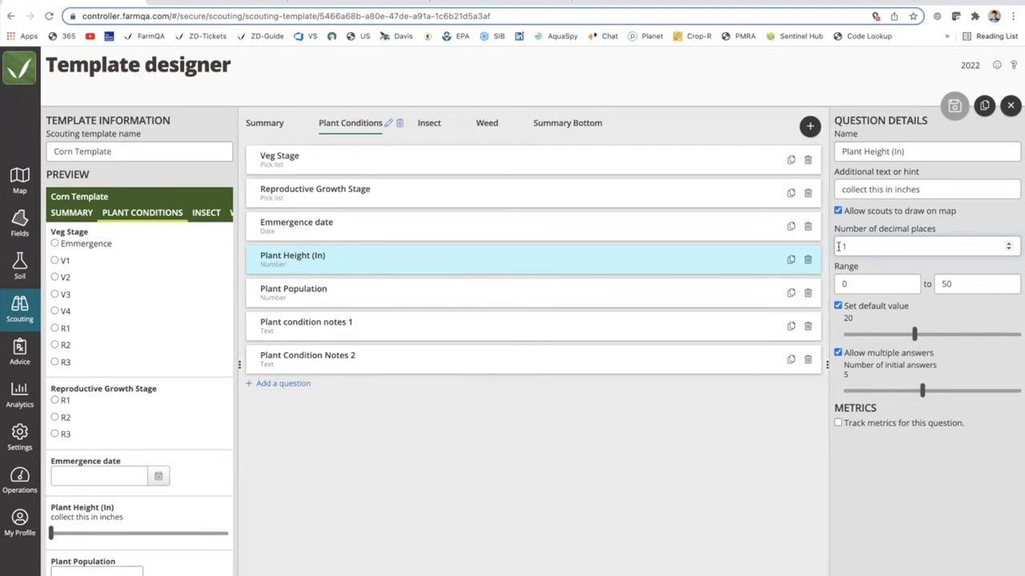
{"action": "left_click", "coordinate": [855, 250]}
{"action": "left_click_drag", "start_coordinate": [853, 246], "coordinate": [817, 247]}
{"action": "key", "text": "BackSpace"}
{"action": "left_click", "coordinate": [954, 105]}
- Switch back to the scouting app and add two more Cutworms answers, 76 and about 40
{"action": "left_click", "coordinate": [190, 2]}
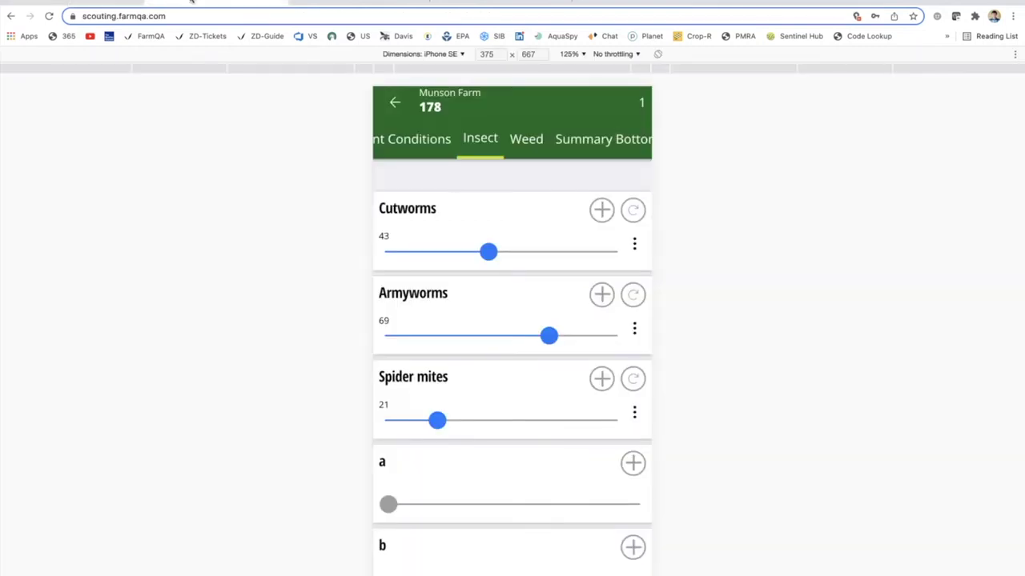
{"action": "scroll", "coordinate": [447, 343], "scroll_direction": "down", "scroll_amount": 1}
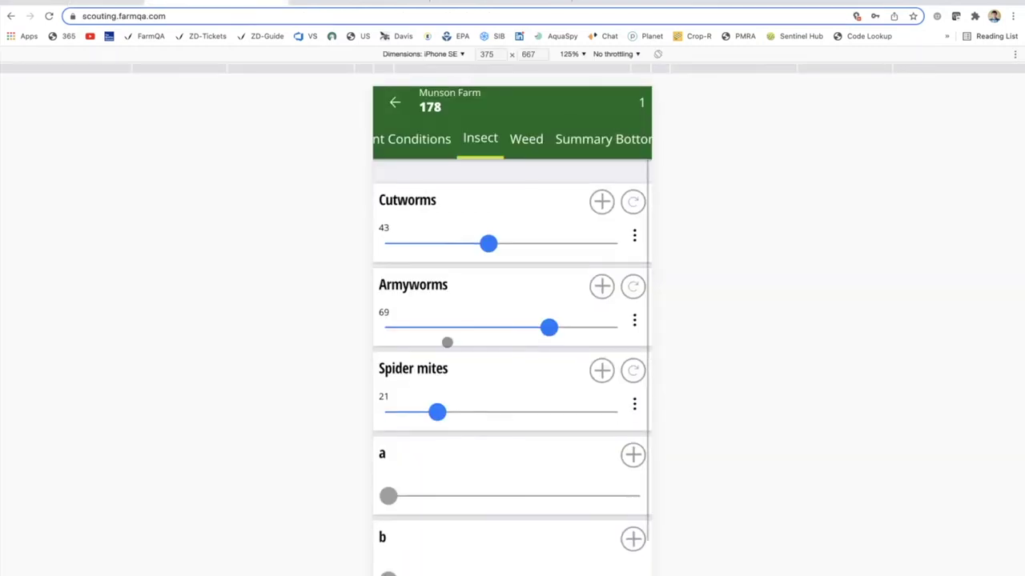
{"action": "scroll", "coordinate": [446, 342], "scroll_direction": "up", "scroll_amount": 1}
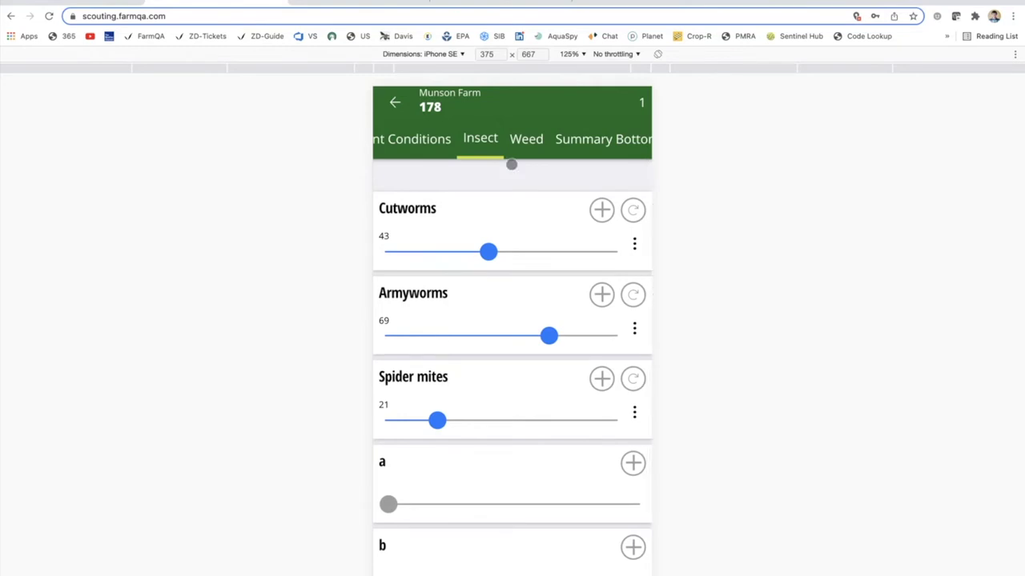
{"action": "left_click", "coordinate": [601, 210]}
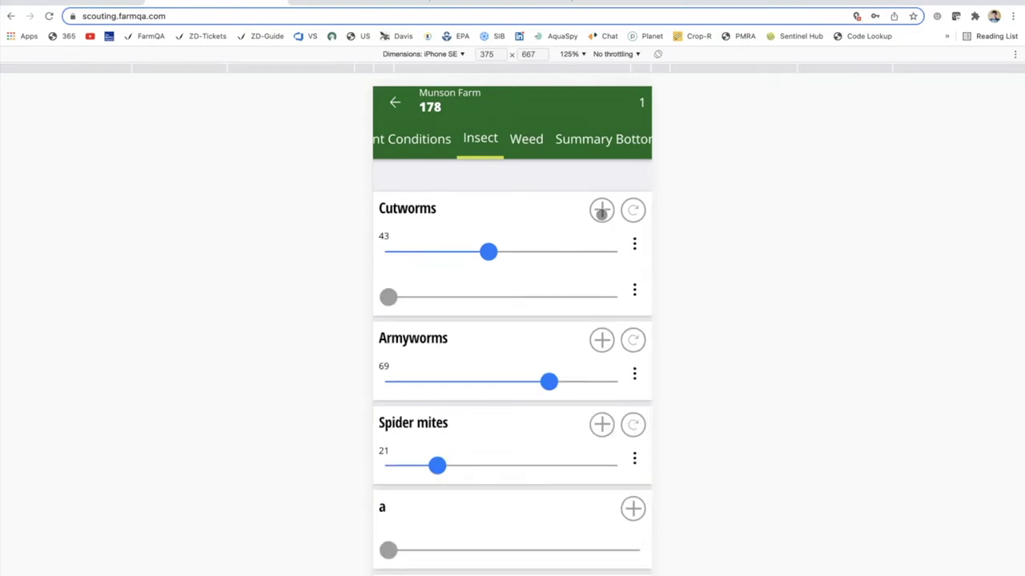
{"action": "left_click", "coordinate": [565, 297]}
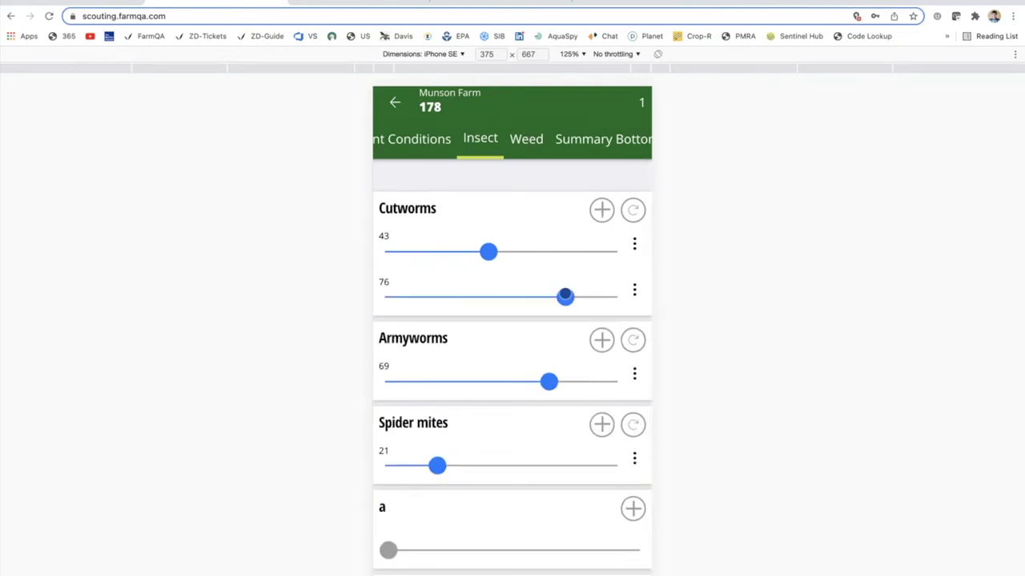
{"action": "left_click", "coordinate": [602, 211]}
{"action": "left_click_drag", "start_coordinate": [389, 343], "coordinate": [493, 342]}
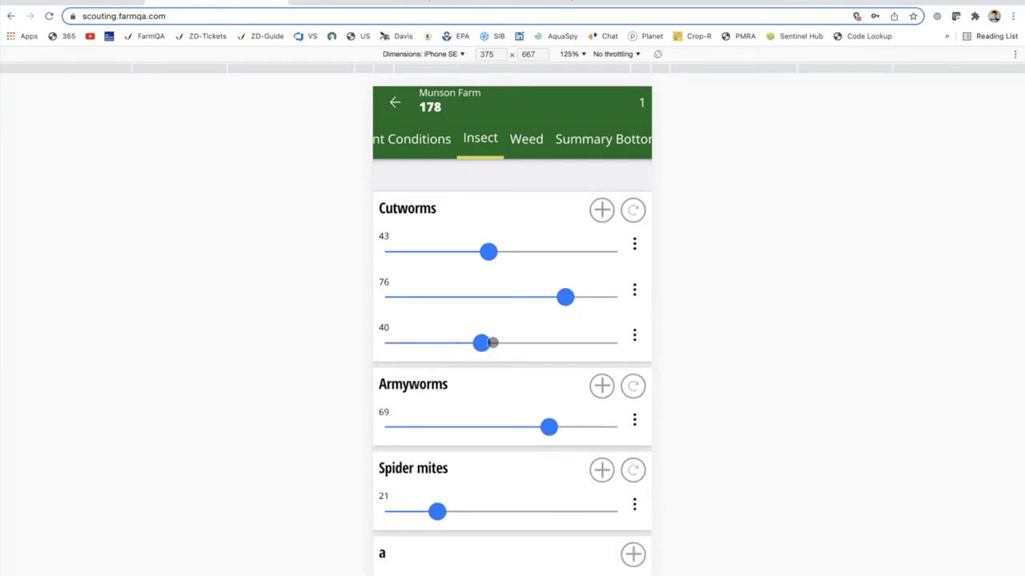
{"action": "left_click_drag", "start_coordinate": [492, 343], "coordinate": [477, 342]}
- Open the Weed section in the scouting app, and examine its grouped questions and multiple-answers setting in the template designer
{"action": "left_click", "coordinate": [526, 139]}
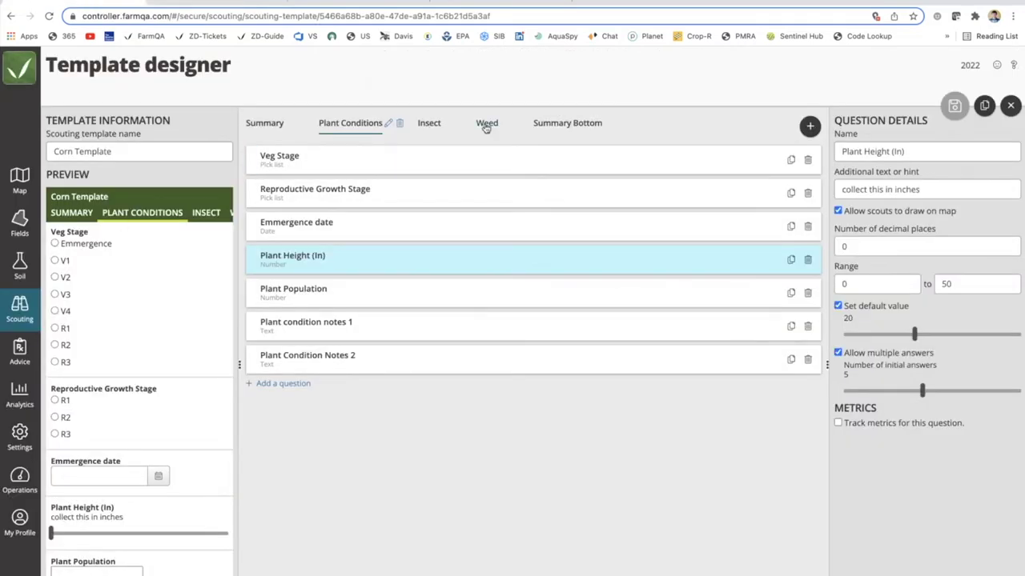
{"action": "left_click", "coordinate": [486, 123]}
{"action": "left_click", "coordinate": [281, 158]}
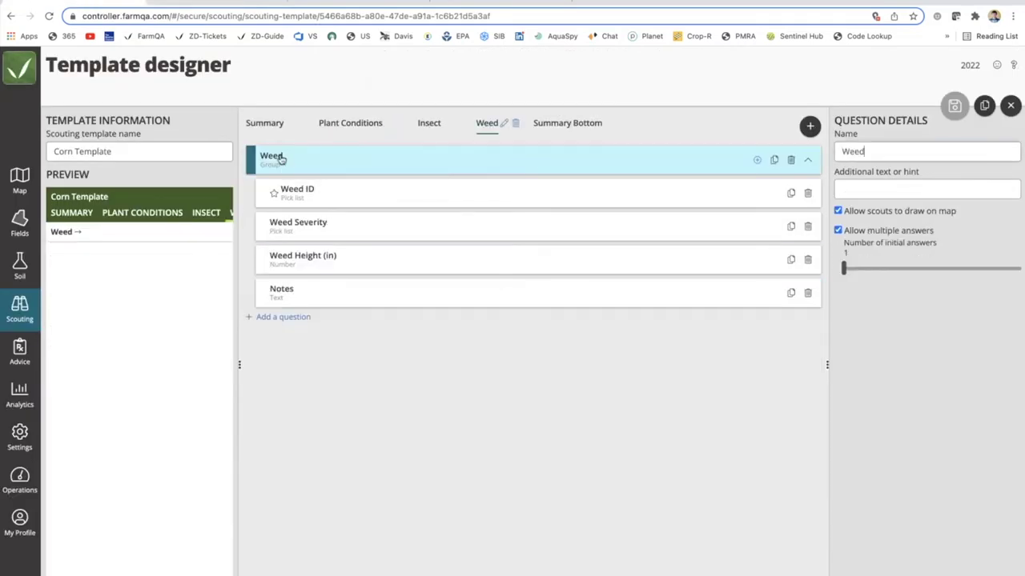
{"action": "left_click", "coordinate": [288, 185]}
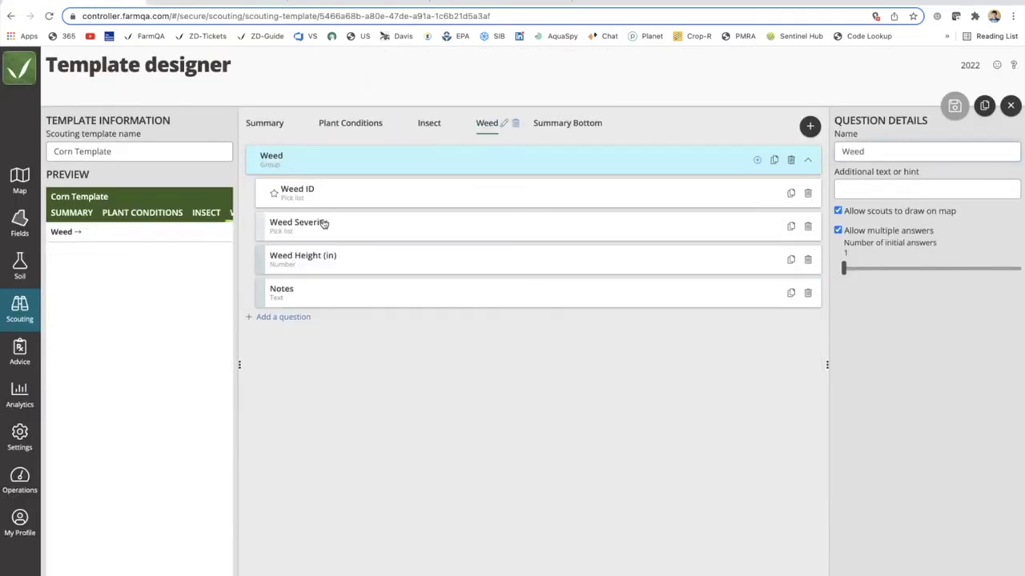
{"action": "left_click", "coordinate": [315, 245]}
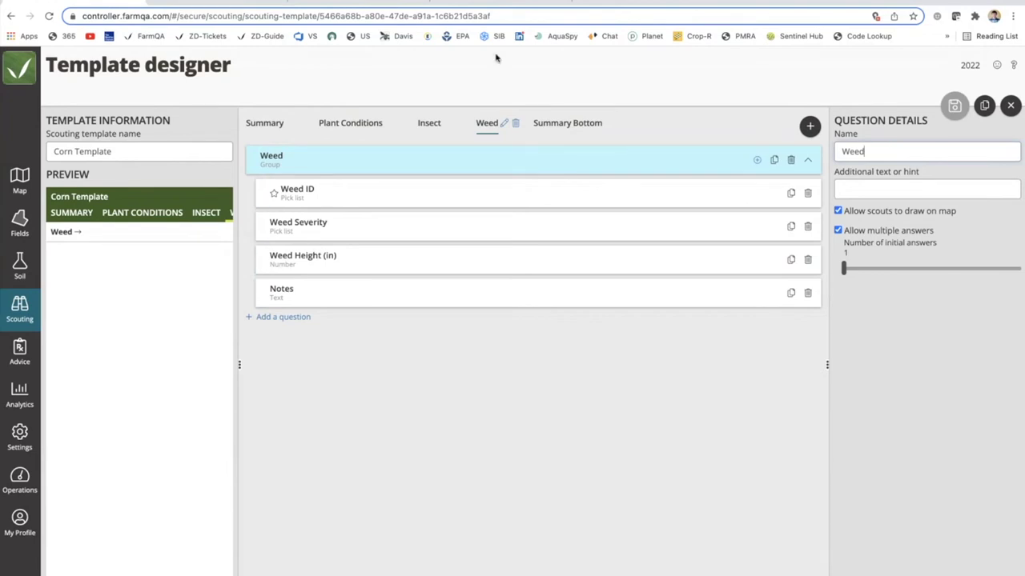
- Switch back to the scouting app, open the empty Weed entry, and search the Weed ID list for 9 to select it
{"action": "left_click", "coordinate": [248, 4]}
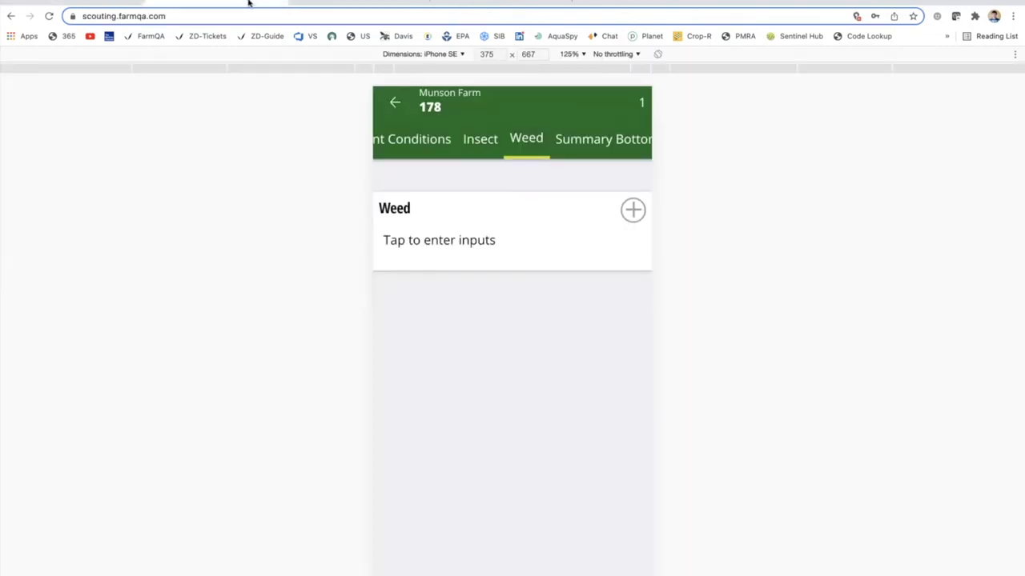
{"action": "left_click", "coordinate": [427, 241]}
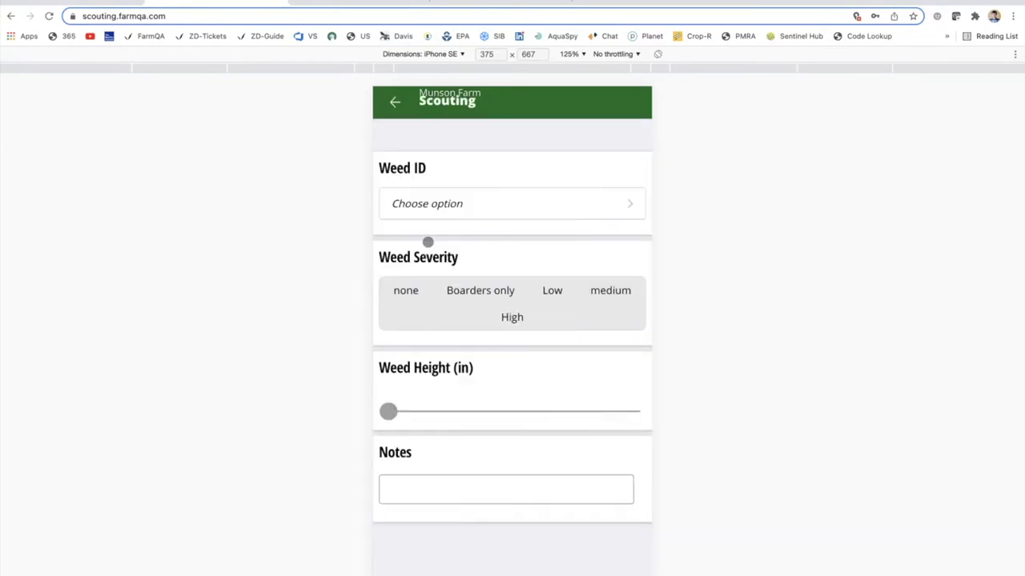
{"action": "left_click", "coordinate": [464, 204]}
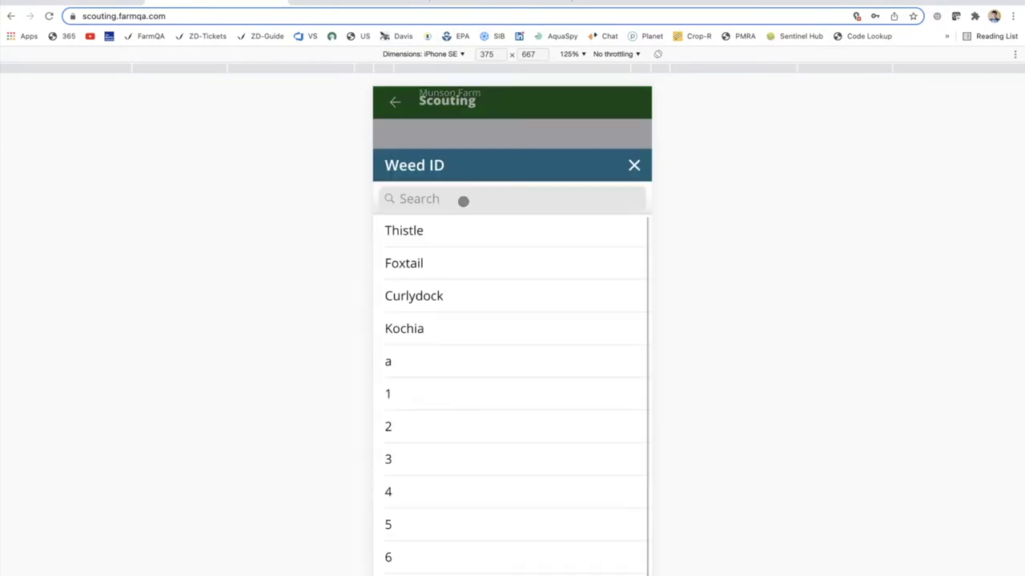
{"action": "type", "text": "9"}
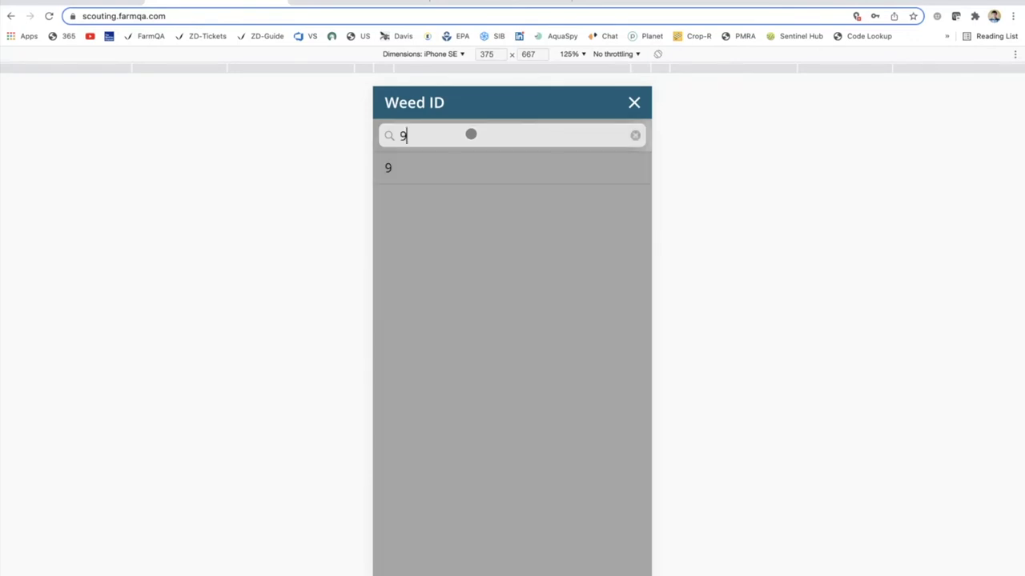
{"action": "left_click", "coordinate": [419, 168]}
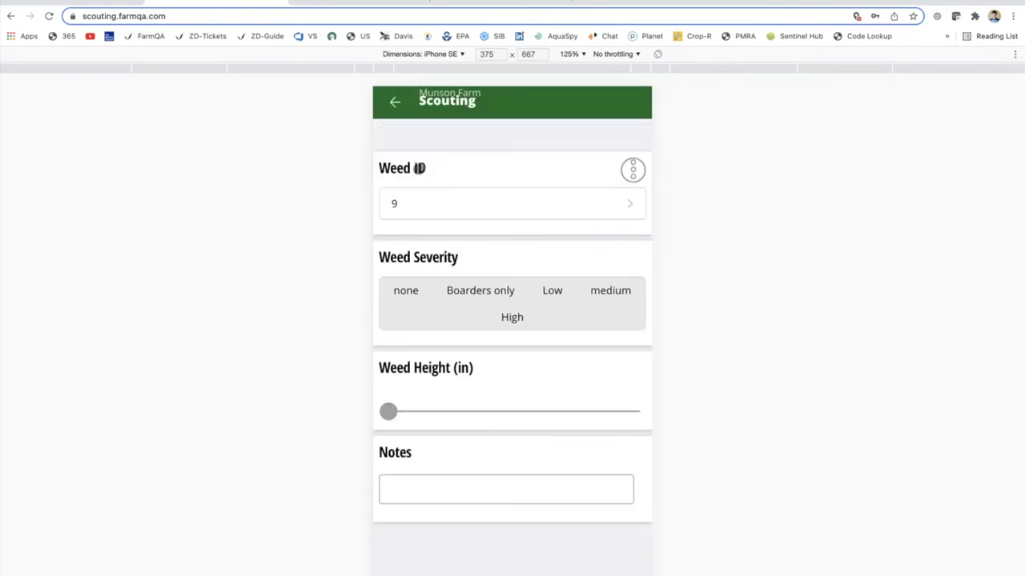
- Change the entry's Weed ID to Curlydock, set the severity to High, and enter a weed height
{"action": "left_click", "coordinate": [407, 201]}
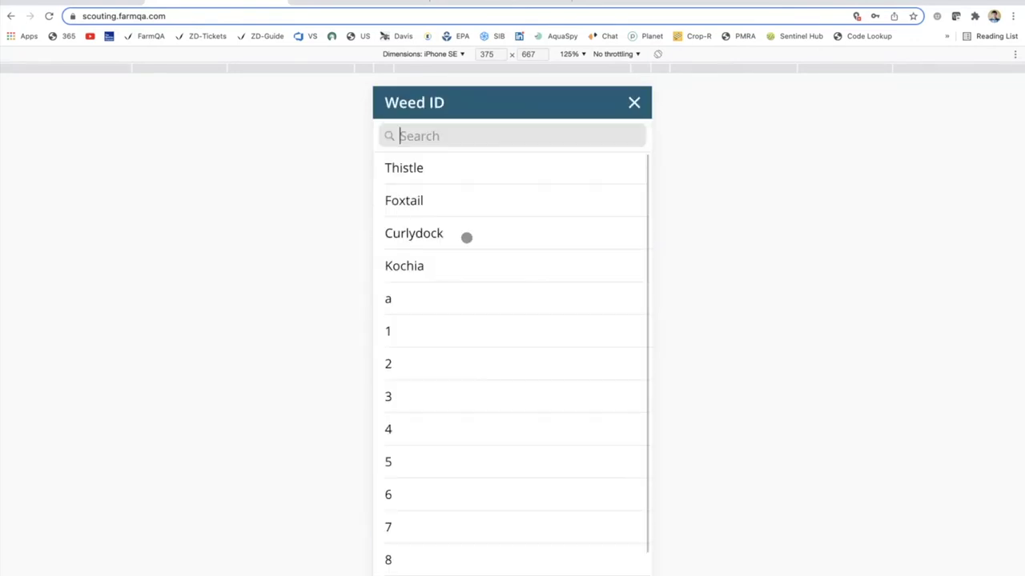
{"action": "left_click", "coordinate": [424, 233]}
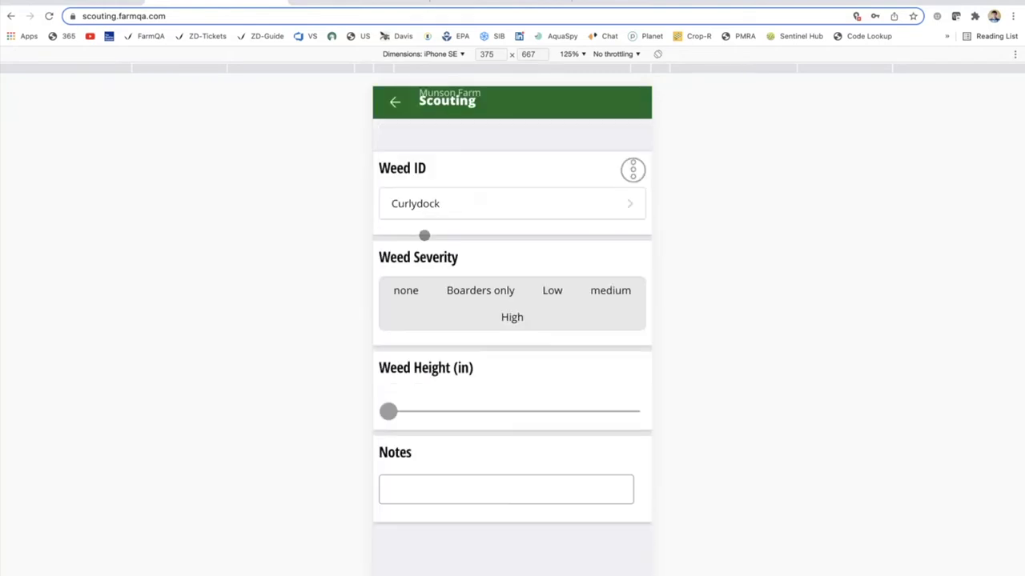
{"action": "left_click", "coordinate": [519, 318]}
{"action": "left_click_drag", "start_coordinate": [388, 411], "coordinate": [583, 392]}
{"action": "left_click", "coordinate": [397, 105]}
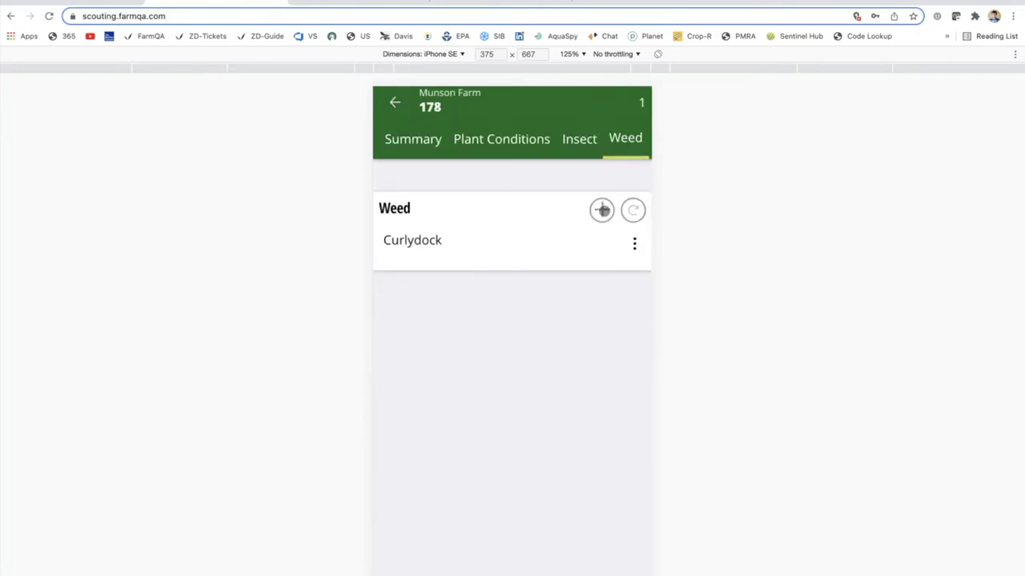
- Add a second Weed entry for Foxtail with severity Boarders only and a height of 5 in
{"action": "left_click", "coordinate": [602, 211]}
{"action": "left_click", "coordinate": [457, 293]}
{"action": "left_click", "coordinate": [477, 207]}
{"action": "left_click", "coordinate": [414, 196]}
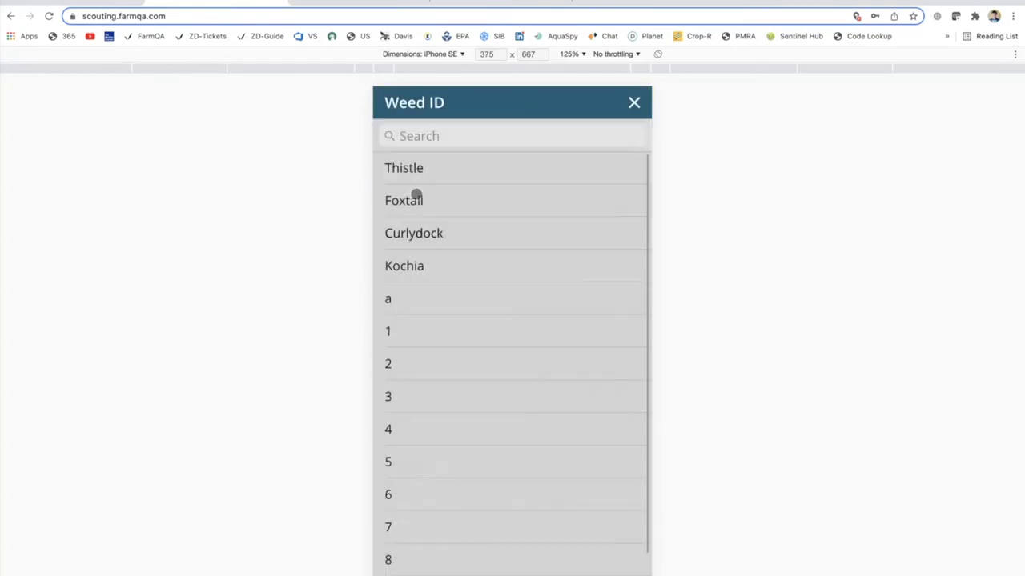
{"action": "left_click", "coordinate": [466, 288]}
{"action": "left_click_drag", "start_coordinate": [388, 411], "coordinate": [430, 411]}
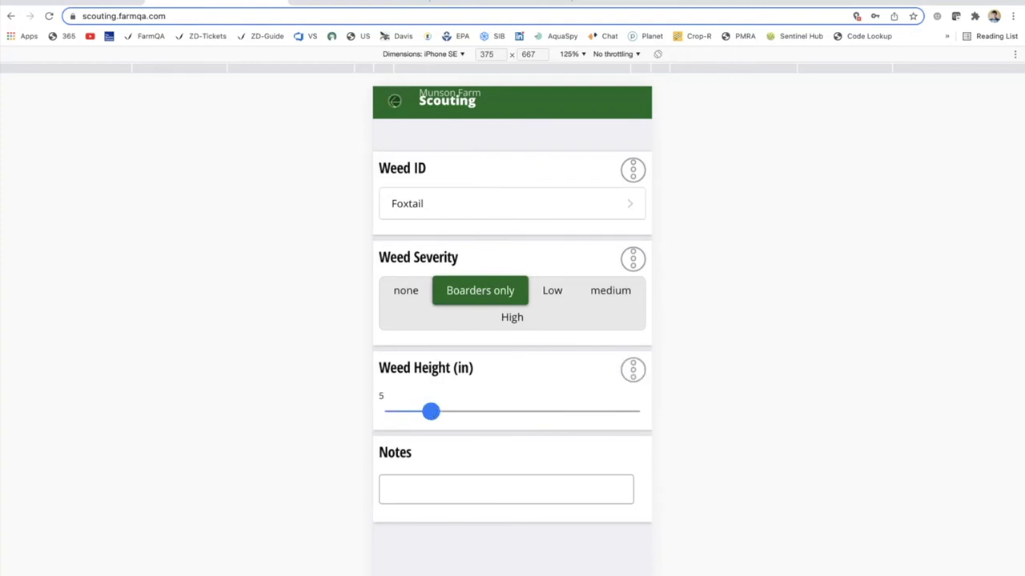
{"action": "left_click", "coordinate": [393, 101]}
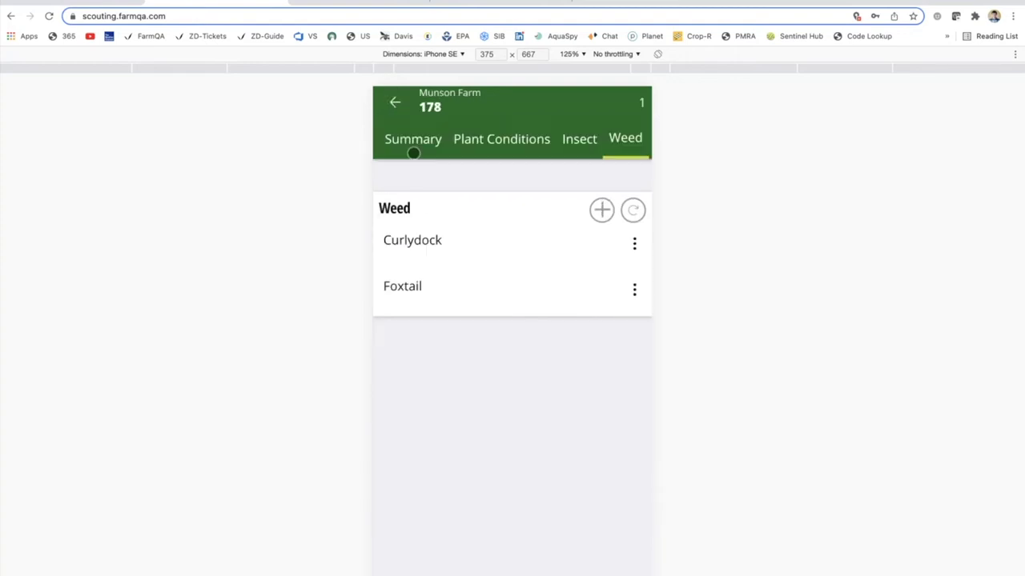
- Add a third Weed entry for Kochia with severity Low and a height of 21 in
{"action": "left_click", "coordinate": [601, 209]}
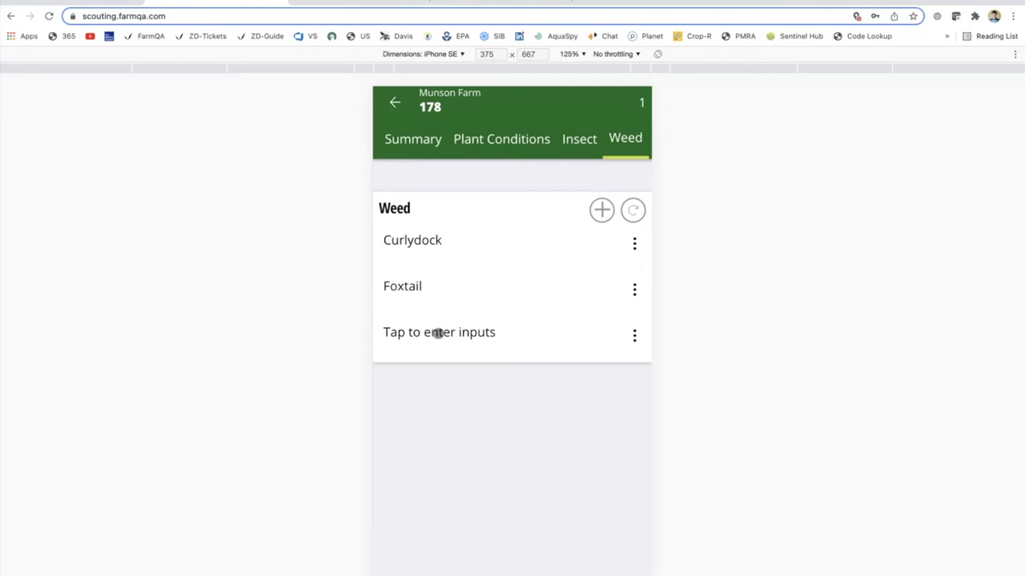
{"action": "left_click", "coordinate": [436, 332]}
{"action": "left_click", "coordinate": [469, 203]}
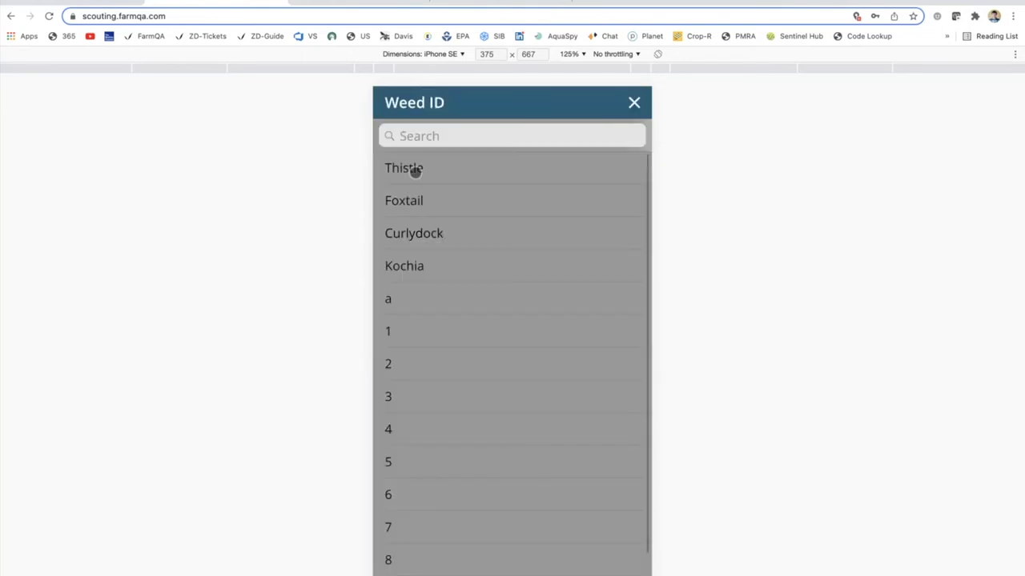
{"action": "left_click", "coordinate": [423, 265]}
{"action": "left_click", "coordinate": [551, 290]}
{"action": "left_click", "coordinate": [422, 410]}
{"action": "left_click", "coordinate": [566, 411]}
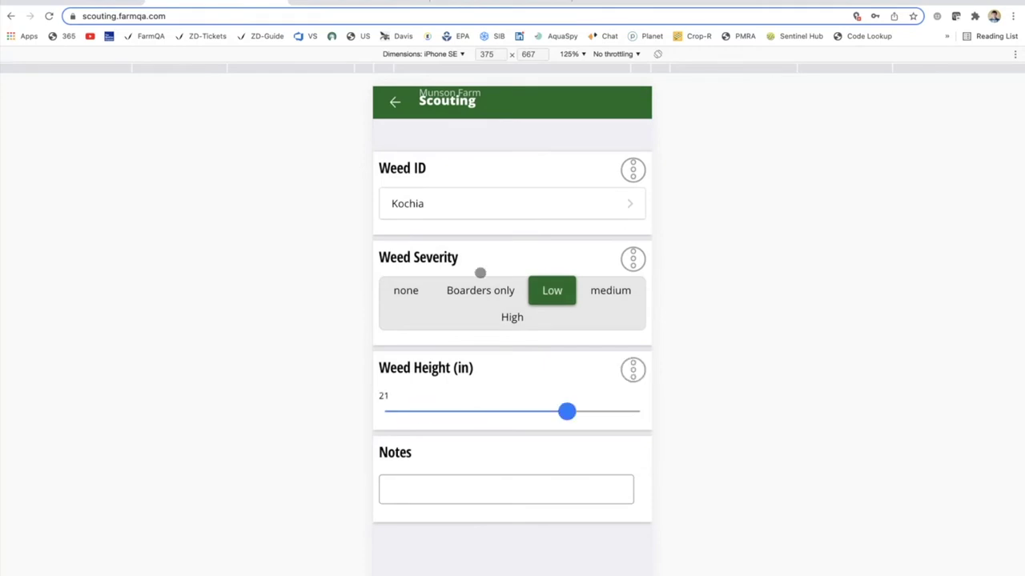
- Enter the note "Kochia pressure needs to be addressed" for the Kochia entry, and return to the Weed section
{"action": "left_click", "coordinate": [423, 494]}
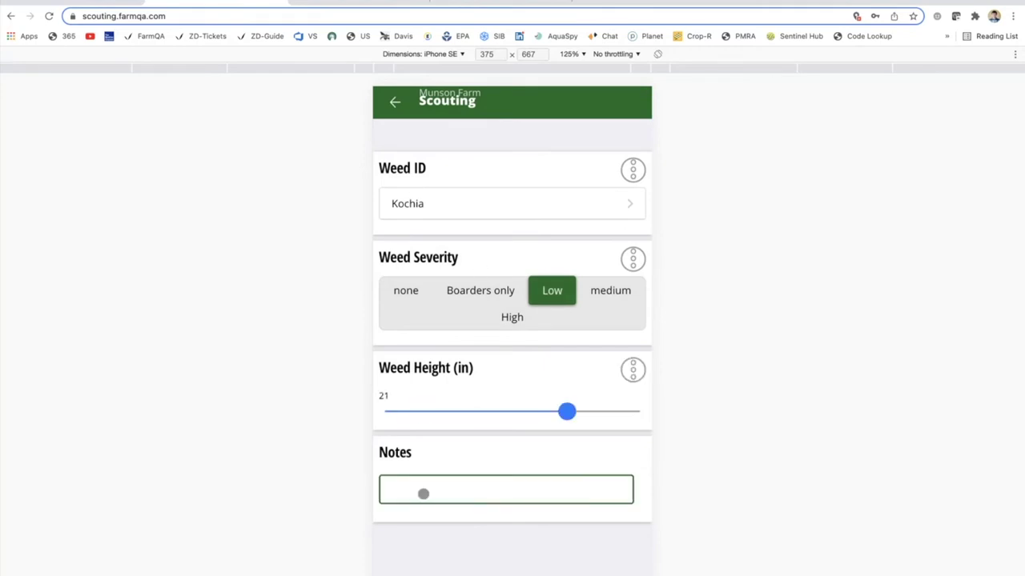
{"action": "type", "text": "Kochia pressure needs to be addres"}
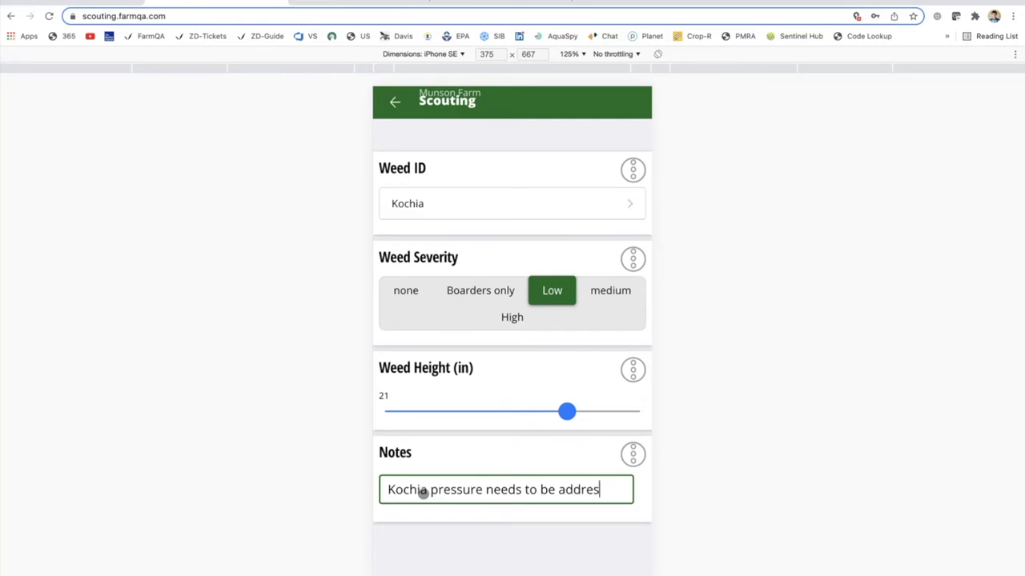
{"action": "type", "text": "sed"}
{"action": "left_click", "coordinate": [396, 104]}
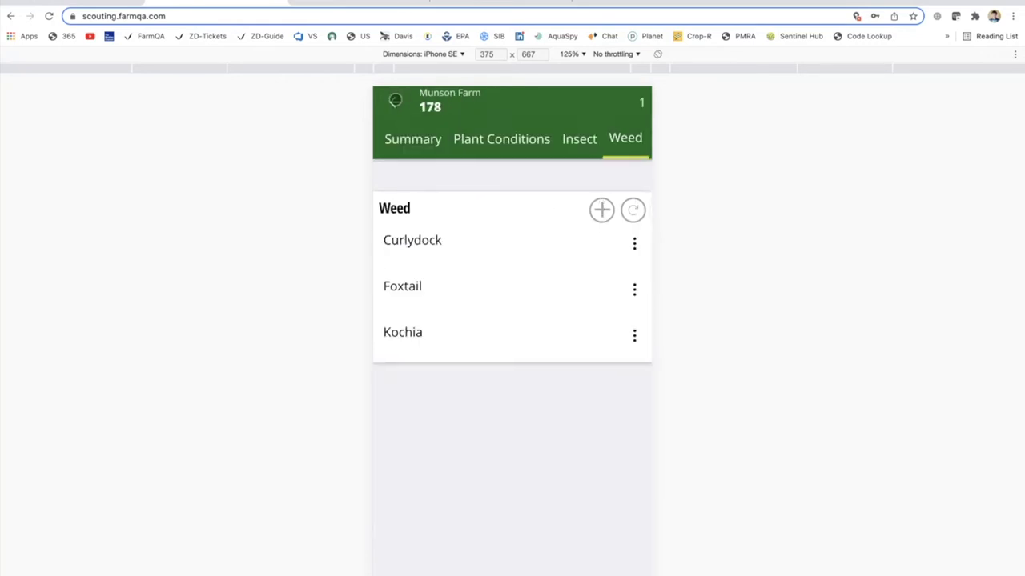
- Compare the Summary Bottom question with the Summary section's answer, and return to Summary Bottom
{"action": "scroll", "coordinate": [478, 140], "scroll_direction": "right", "scroll_amount": 5}
{"action": "left_click", "coordinate": [583, 139]}
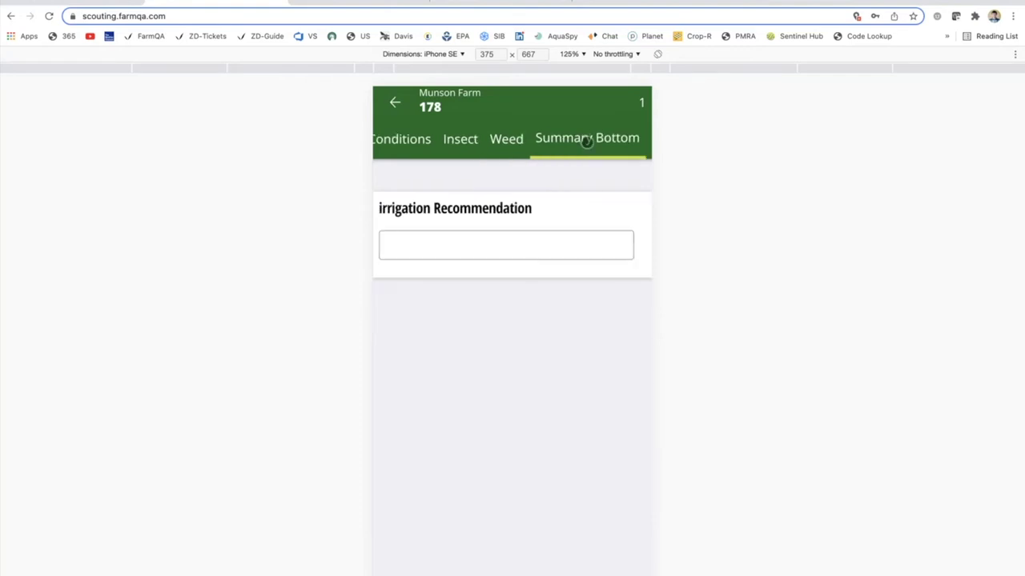
{"action": "left_click", "coordinate": [451, 236]}
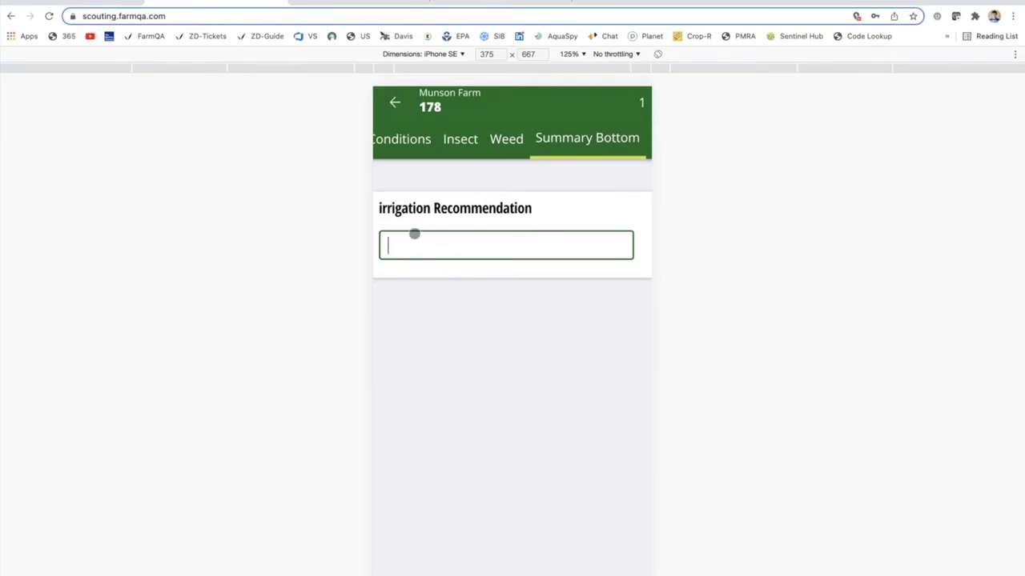
{"action": "scroll", "coordinate": [407, 142], "scroll_direction": "left", "scroll_amount": 5}
{"action": "left_click", "coordinate": [407, 141]}
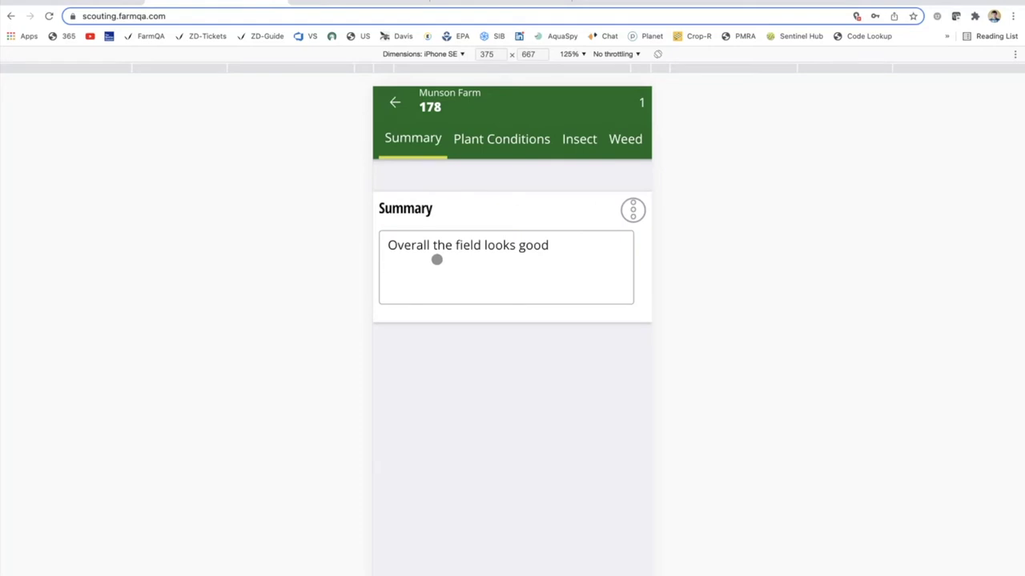
{"action": "scroll", "coordinate": [617, 139], "scroll_direction": "right", "scroll_amount": 3}
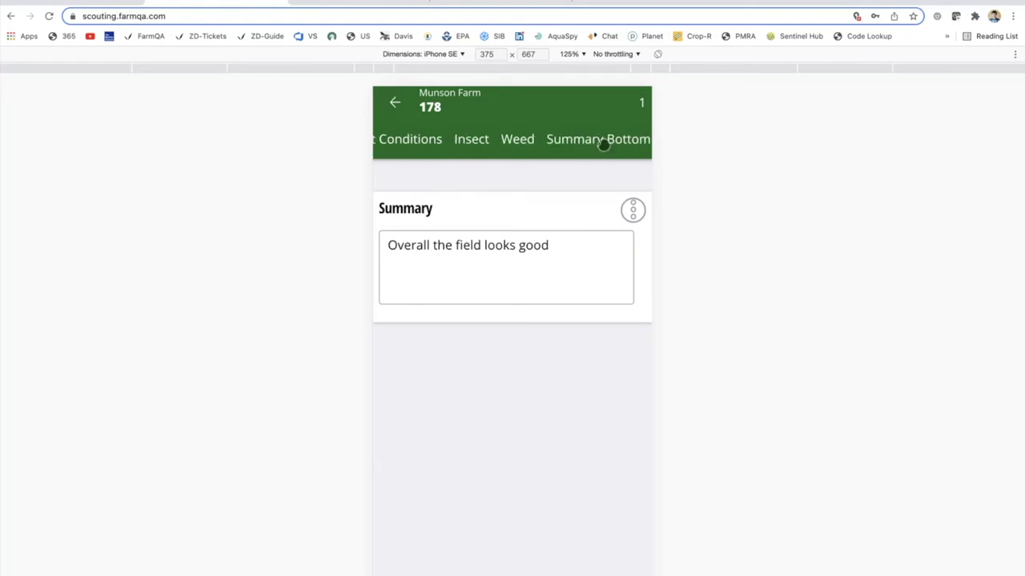
{"action": "left_click", "coordinate": [604, 142]}
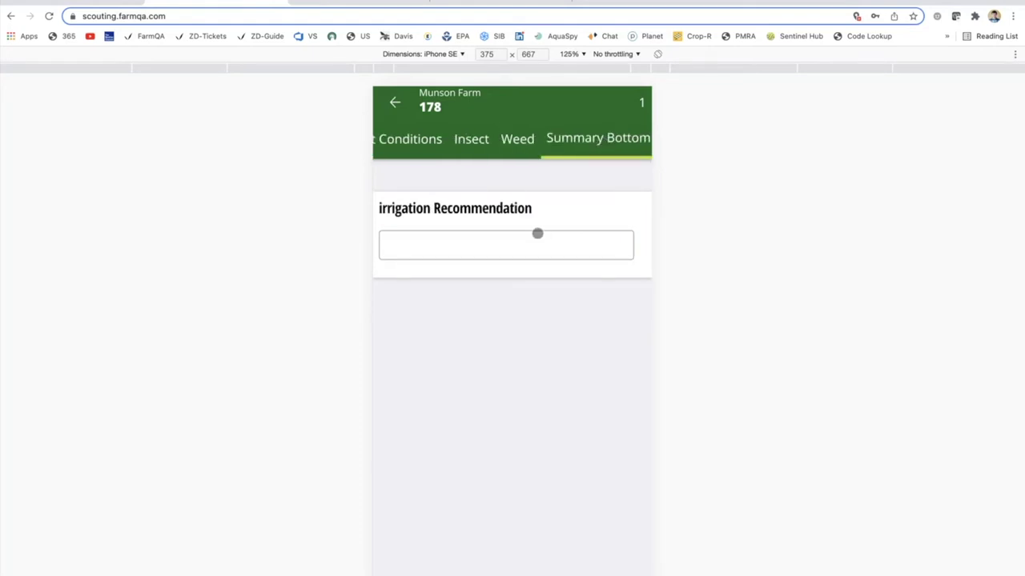
- Enter "Apply 1/4inch in next 7 days" as the irrigation recommendation
{"action": "left_click", "coordinate": [426, 244]}
{"action": "type", "text": "App"}
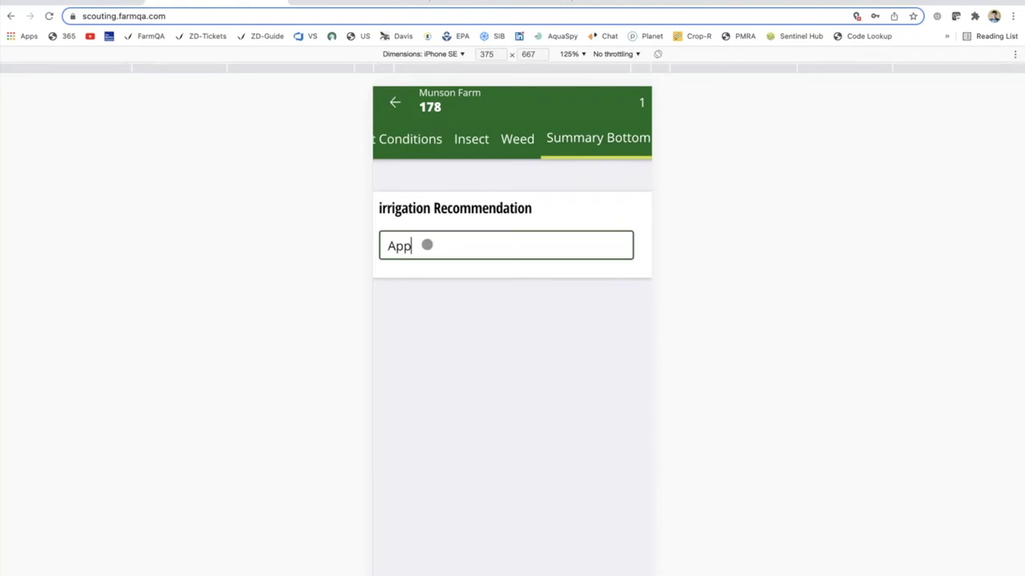
{"action": "type", "text": "ly 1/4inch in "}
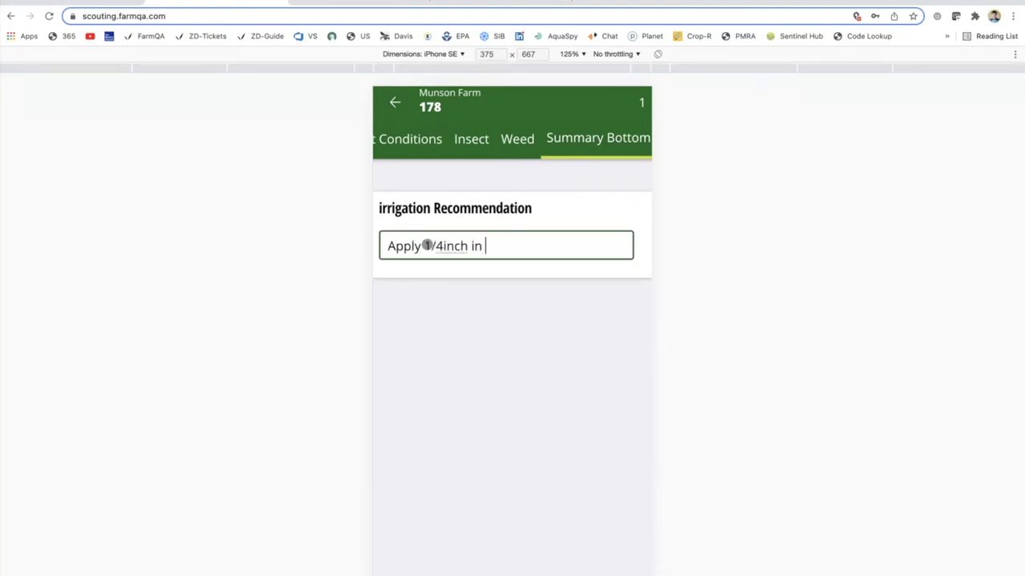
{"action": "type", "text": "next 7 days"}
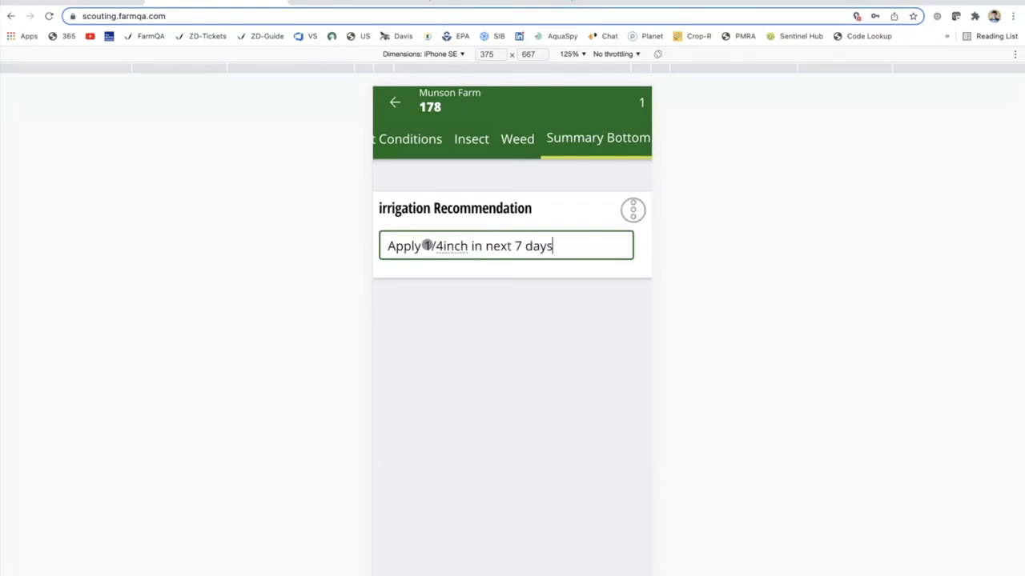
- Return to the field map and submit the finished scouting report for field 178
{"action": "left_click", "coordinate": [397, 105]}
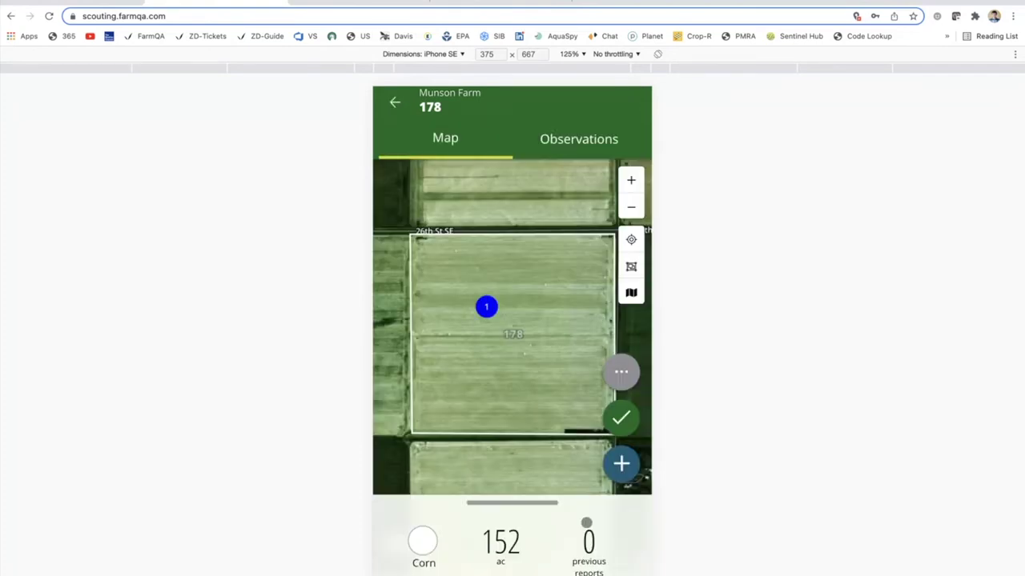
{"action": "left_click", "coordinate": [621, 417]}
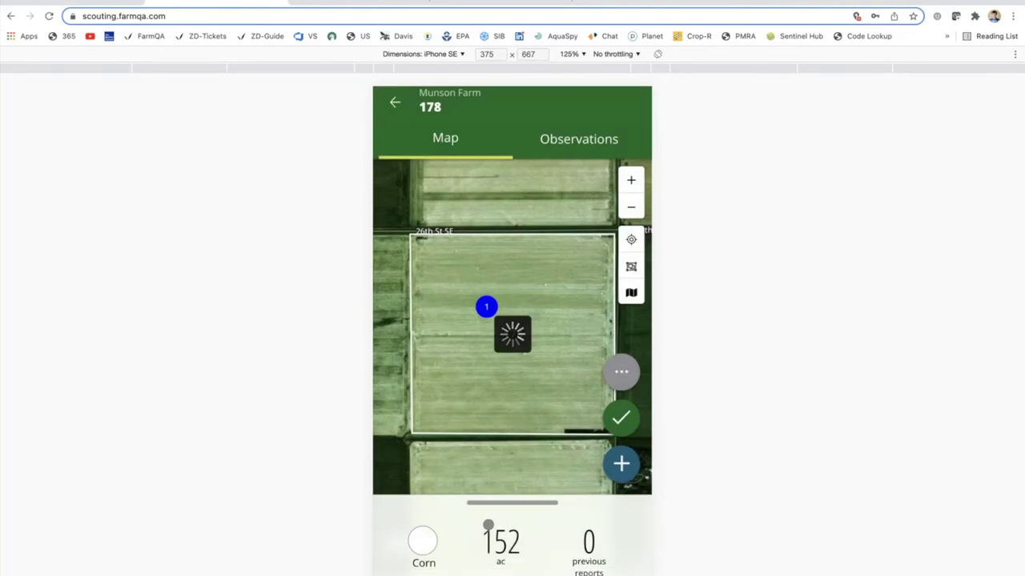
{"action": "left_click", "coordinate": [483, 549]}
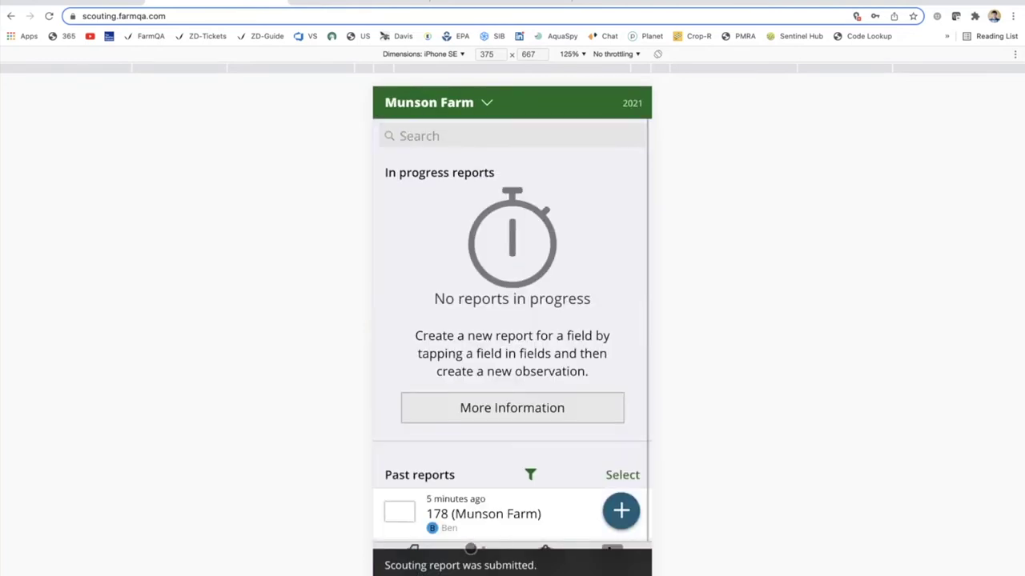
- Open the submitted field 178 report as a PDF with map type Terrain with labels and header Logo with Farm - Field
{"action": "scroll", "coordinate": [496, 500], "scroll_direction": "down", "scroll_amount": 1}
{"action": "left_click", "coordinate": [496, 499]}
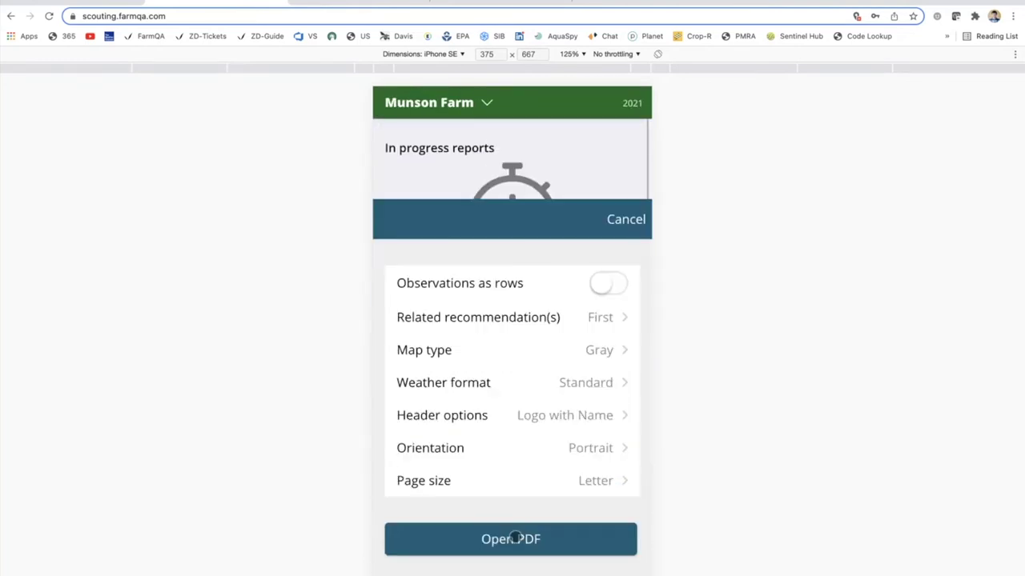
{"action": "left_click", "coordinate": [611, 356]}
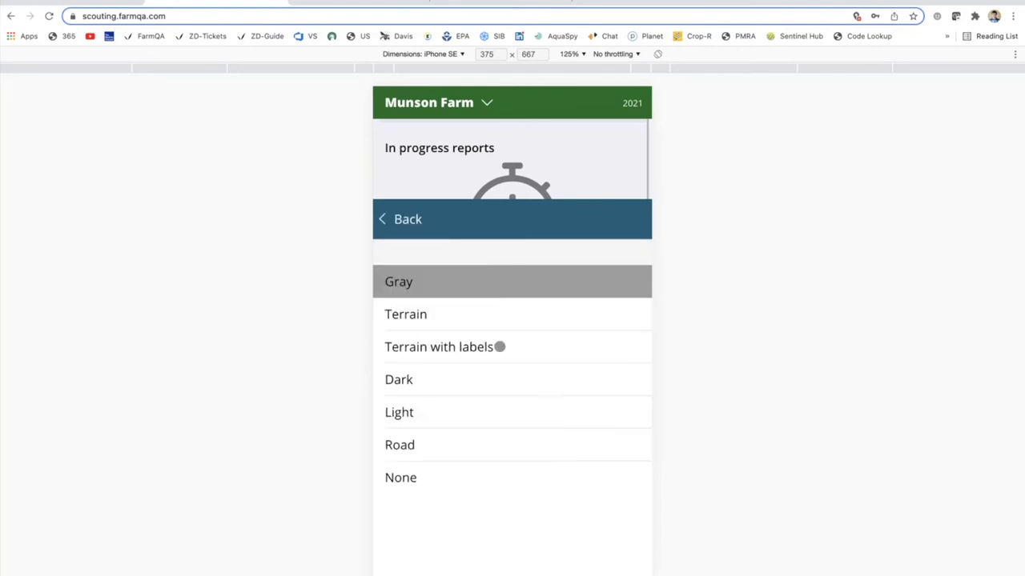
{"action": "left_click", "coordinate": [500, 347]}
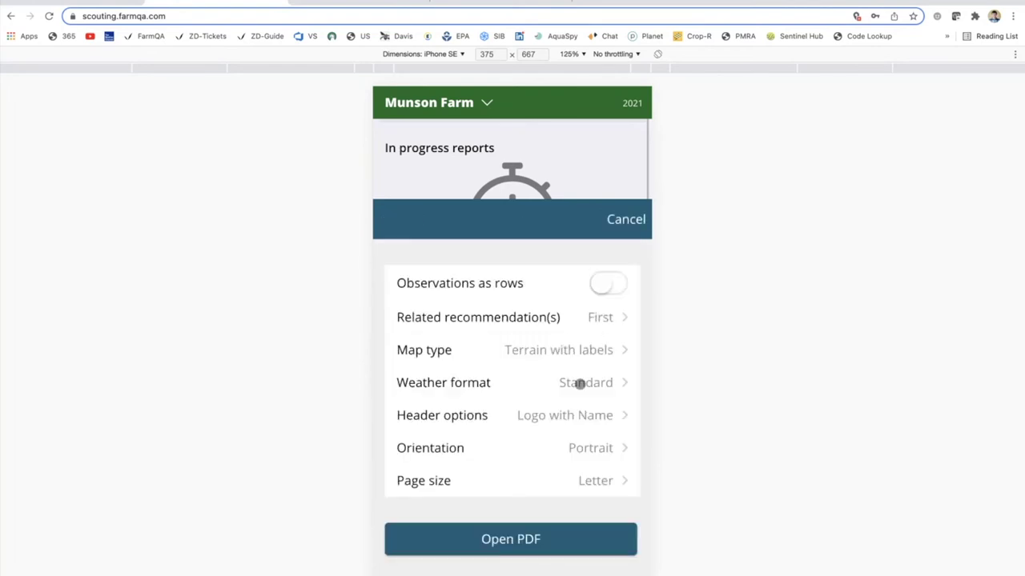
{"action": "left_click", "coordinate": [553, 415]}
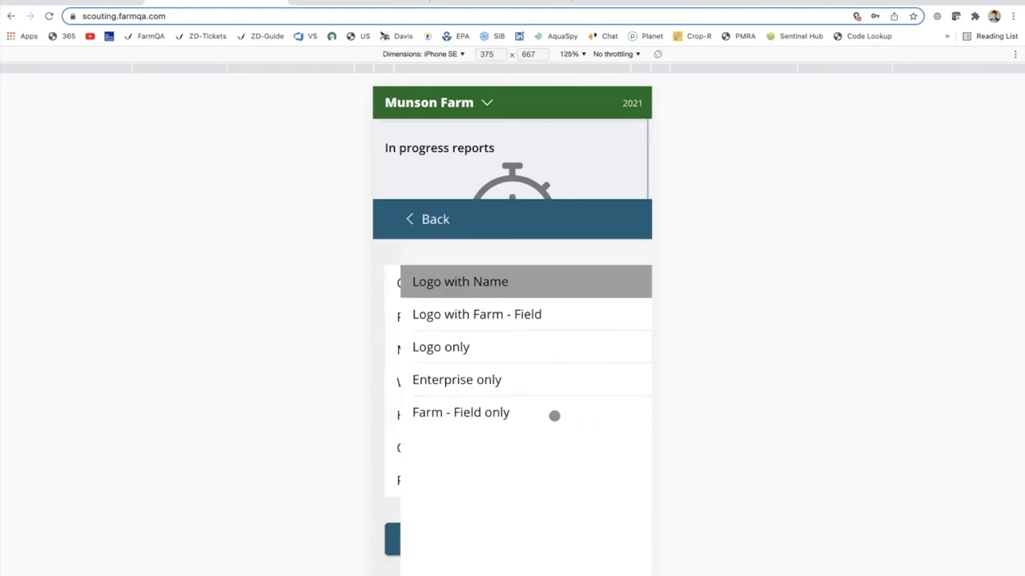
{"action": "left_click", "coordinate": [489, 319]}
{"action": "left_click", "coordinate": [524, 537]}
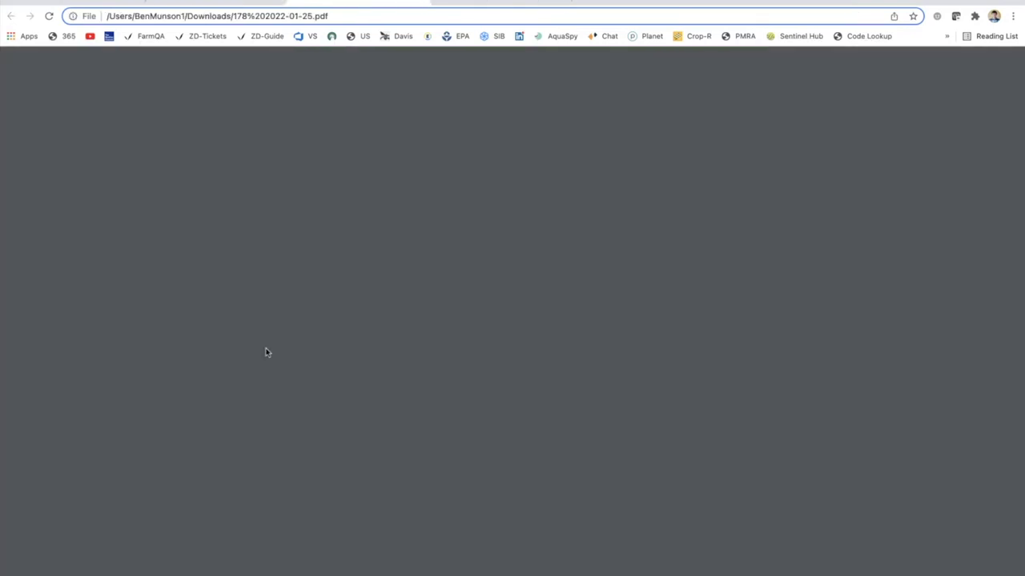
- Examine the PDF report's header, plant conditions, insect answers, irrigation recommendation and field map
{"action": "scroll", "coordinate": [495, 257], "scroll_direction": "up", "scroll_amount": 5}
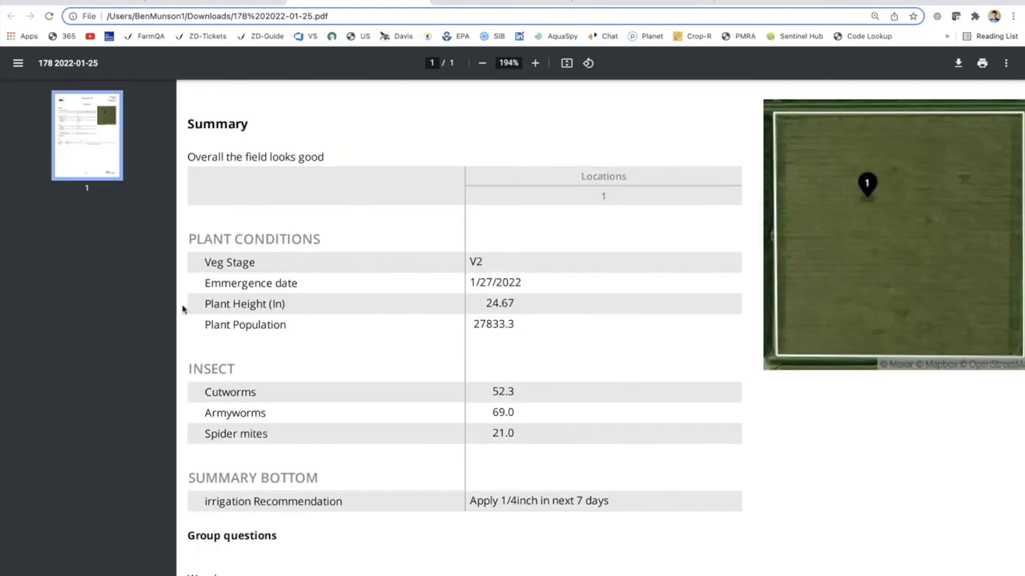
{"action": "left_click_drag", "start_coordinate": [182, 309], "coordinate": [515, 325]}
{"action": "scroll", "coordinate": [500, 337], "scroll_direction": "down", "scroll_amount": 1}
{"action": "scroll", "coordinate": [499, 337], "scroll_direction": "down", "scroll_amount": 1}
{"action": "scroll", "coordinate": [380, 192], "scroll_direction": "up", "scroll_amount": 3}
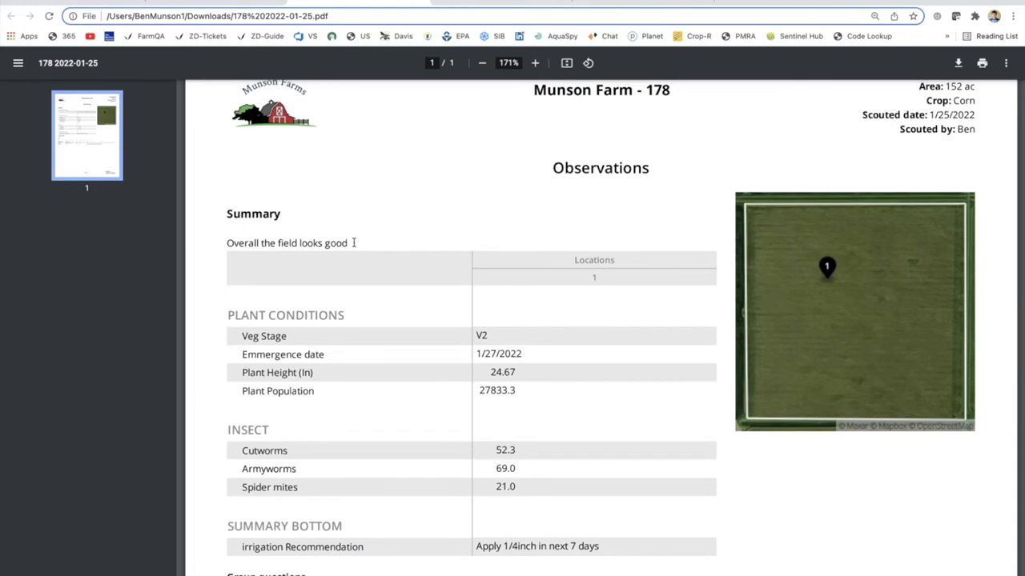
- Examine the PDF report's summary text, irrigation recommendation and Weed group questions with their severity, height and notes
{"action": "left_click_drag", "start_coordinate": [353, 242], "coordinate": [251, 221]}
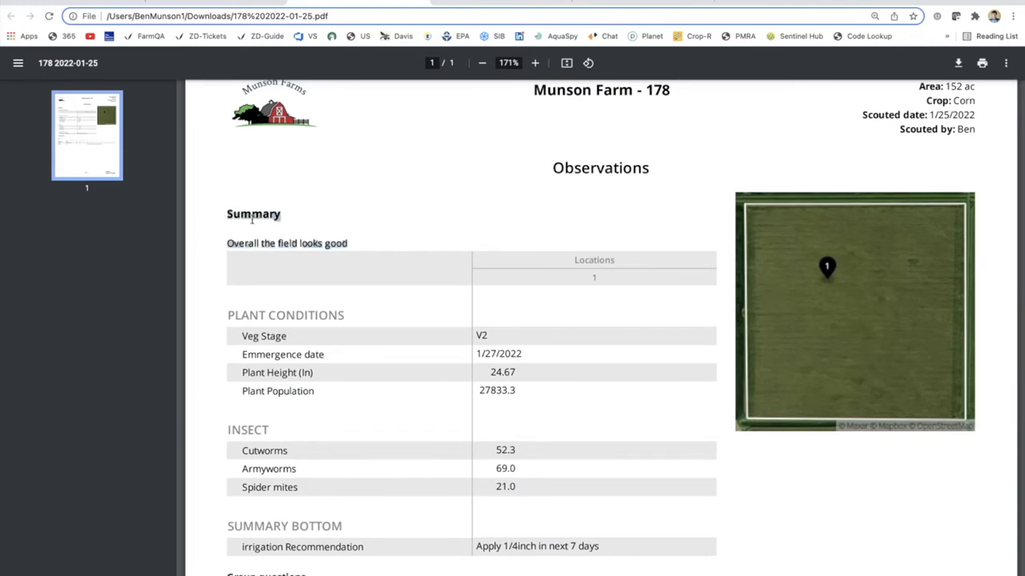
{"action": "left_click", "coordinate": [342, 245]}
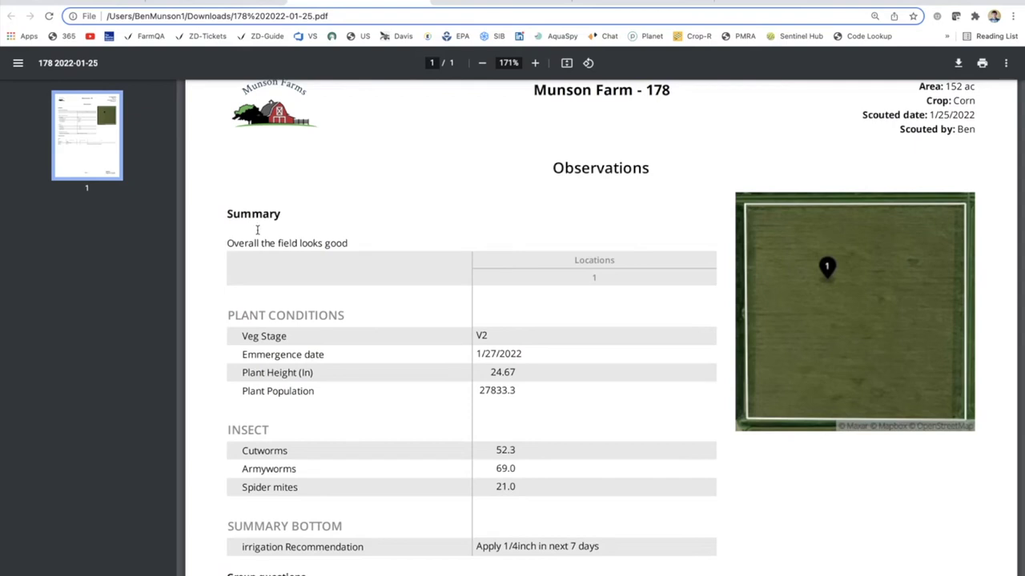
{"action": "scroll", "coordinate": [290, 241], "scroll_direction": "down", "scroll_amount": 1}
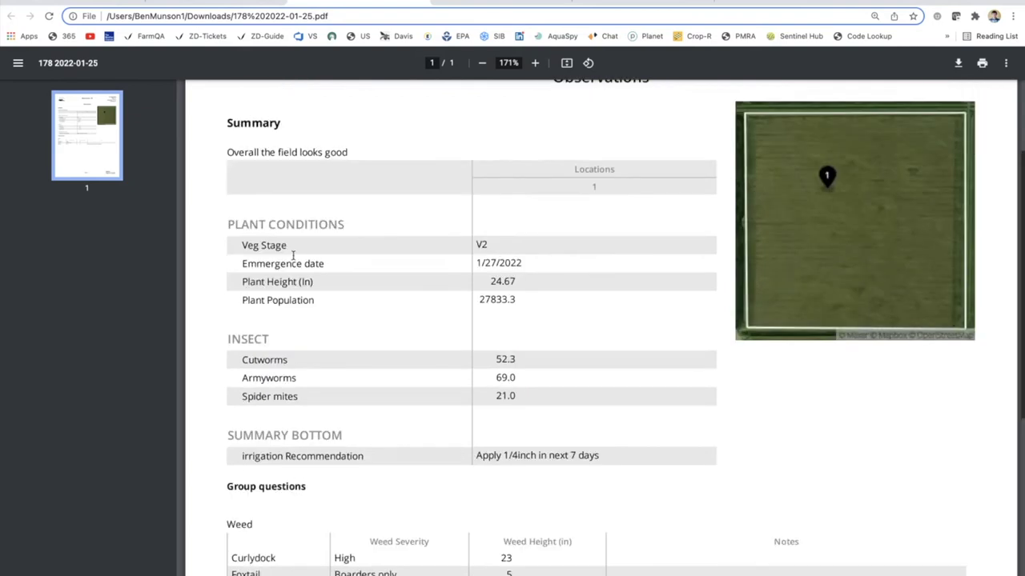
{"action": "left_click_drag", "start_coordinate": [231, 429], "coordinate": [366, 456]}
{"action": "left_click", "coordinate": [366, 455]}
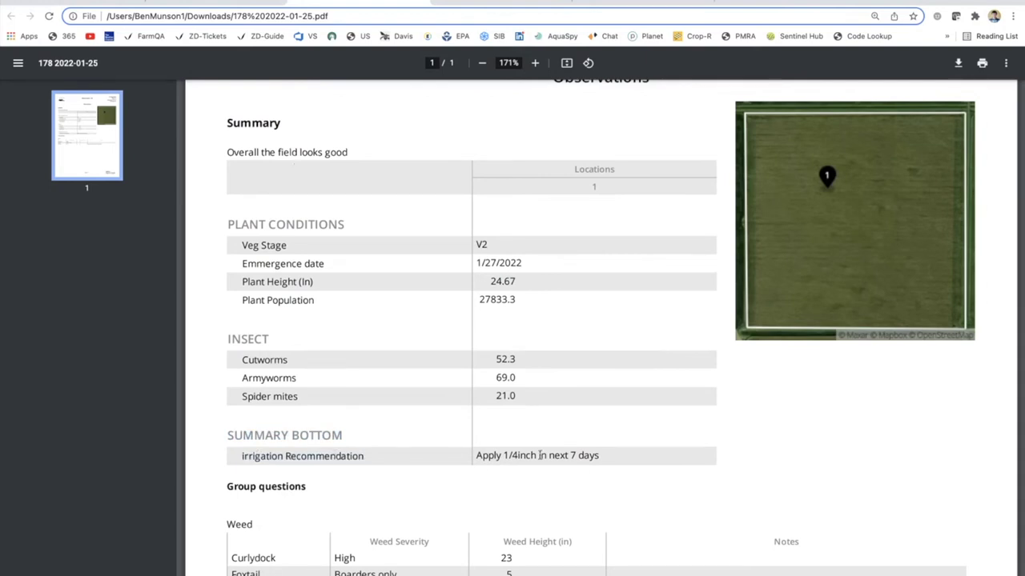
{"action": "scroll", "coordinate": [532, 456], "scroll_direction": "down", "scroll_amount": 5}
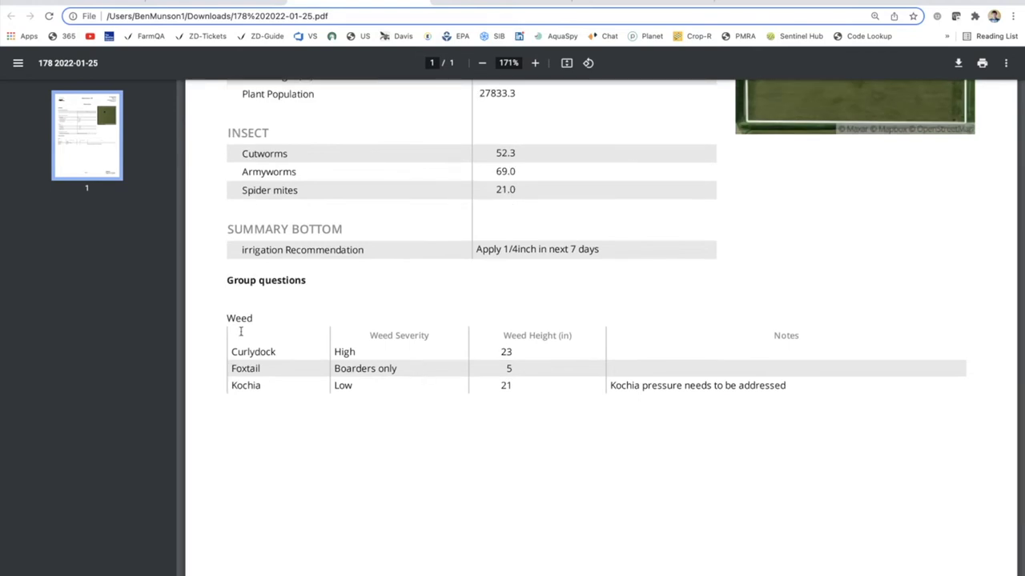
{"action": "left_click_drag", "start_coordinate": [224, 318], "coordinate": [846, 394]}
{"action": "left_click", "coordinate": [846, 393]}
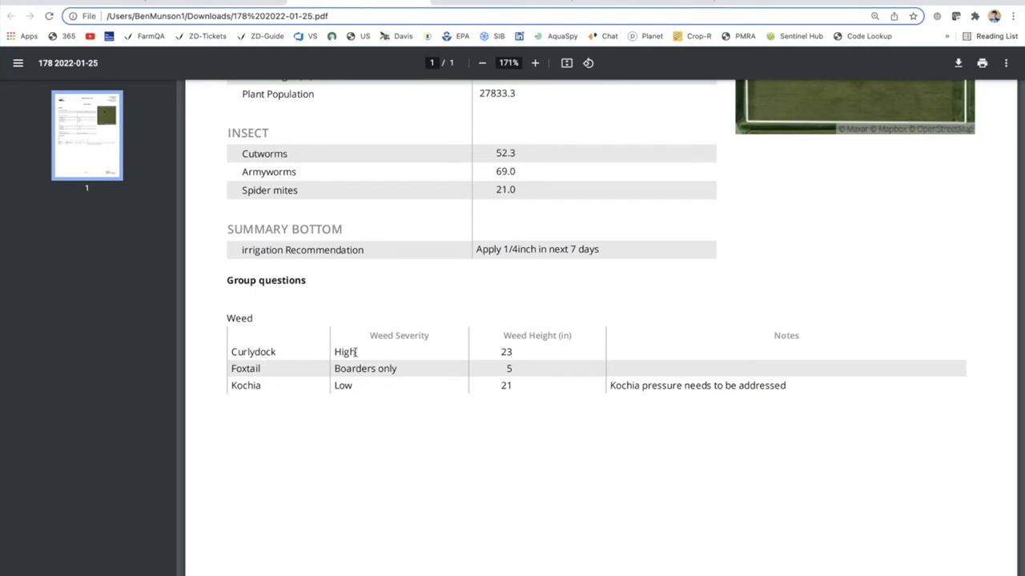
{"action": "key", "text": "XF86MonBrightnessDown"}
{"action": "scroll", "coordinate": [347, 353], "scroll_direction": "up", "scroll_amount": 8}
{"action": "scroll", "coordinate": [346, 361], "scroll_direction": "down", "scroll_amount": 4}
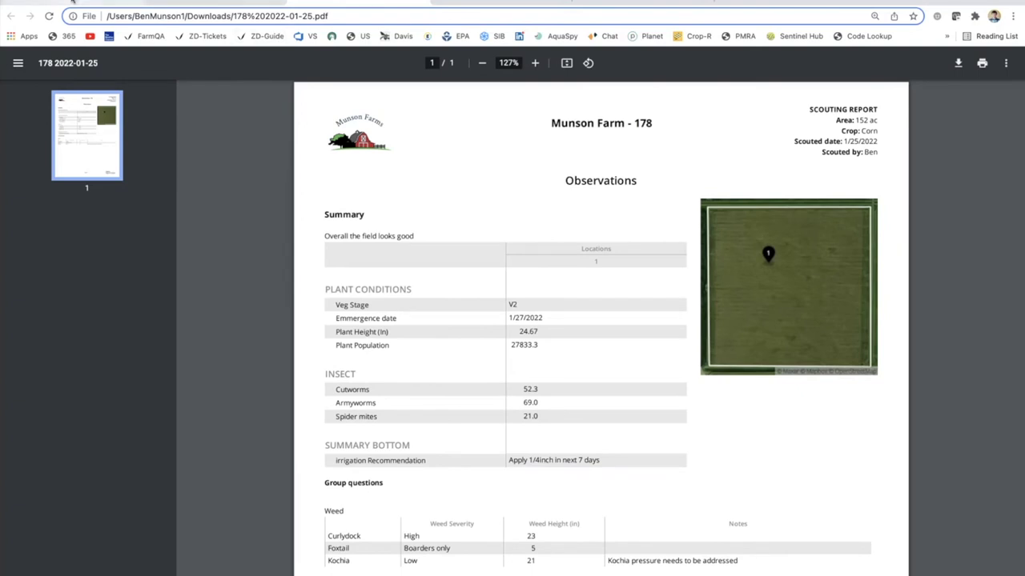
- Switch to the FarmQA controller, open the Corn Template, rename it "Corn early season Template" and save it
{"action": "left_click", "coordinate": [72, 3]}
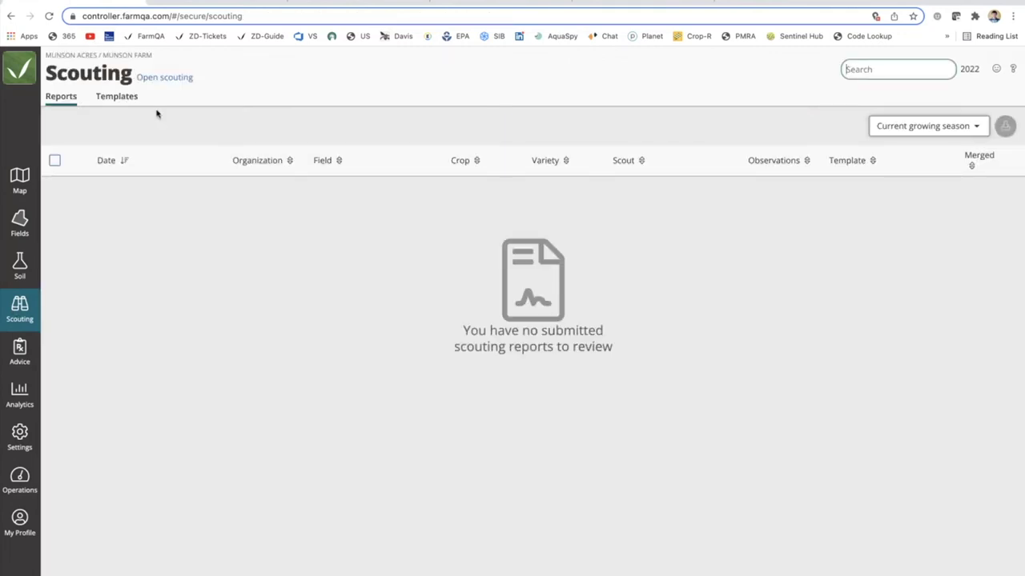
{"action": "left_click", "coordinate": [119, 98]}
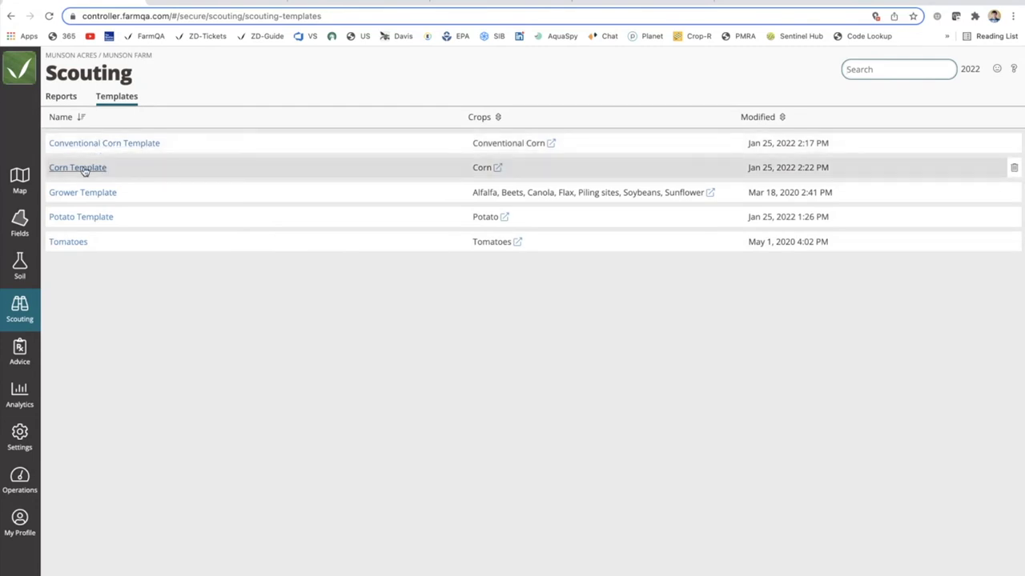
{"action": "left_click", "coordinate": [80, 168]}
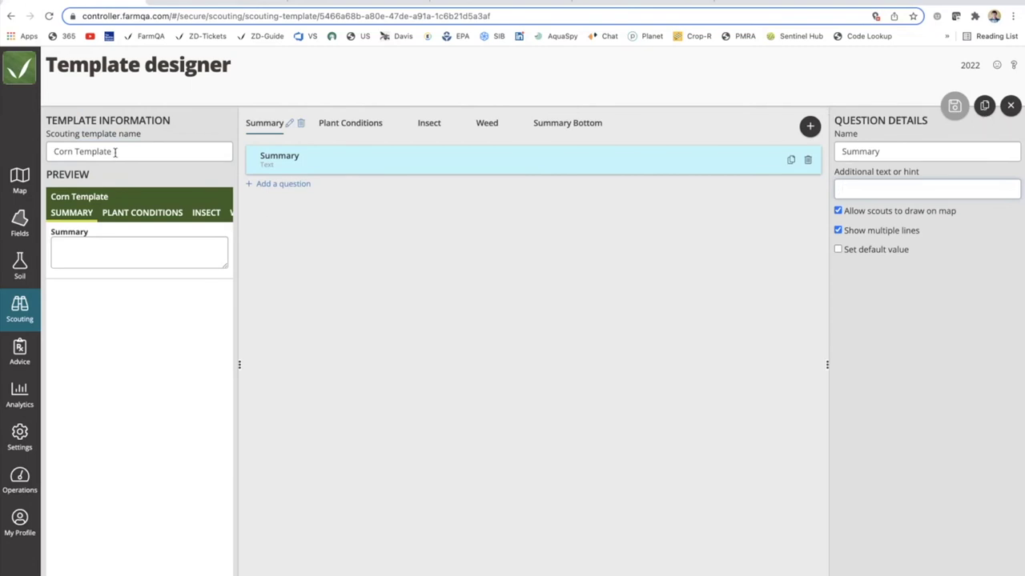
{"action": "left_click", "coordinate": [75, 151]}
{"action": "type", "text": "early season"}
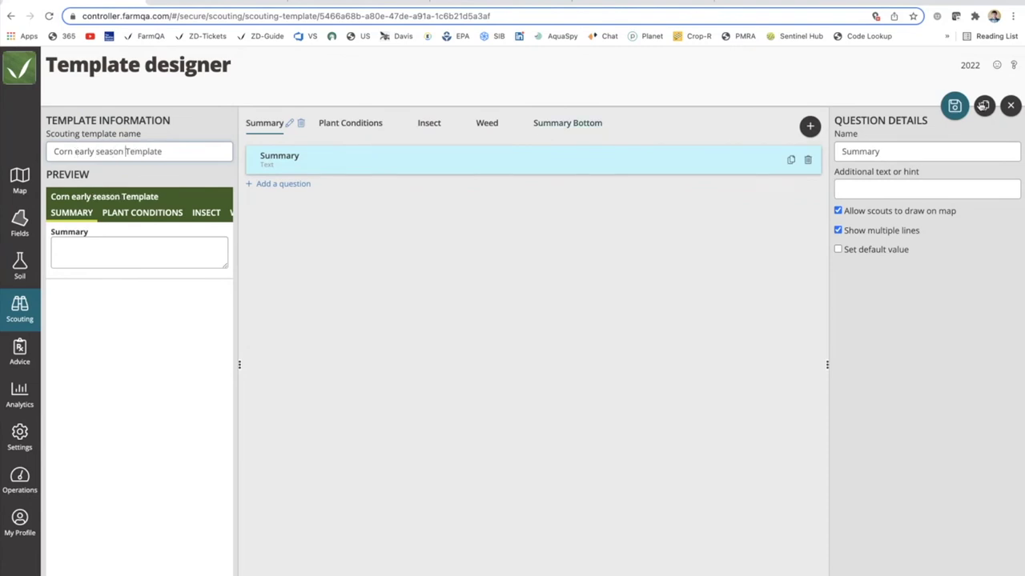
{"action": "left_click", "coordinate": [963, 108]}
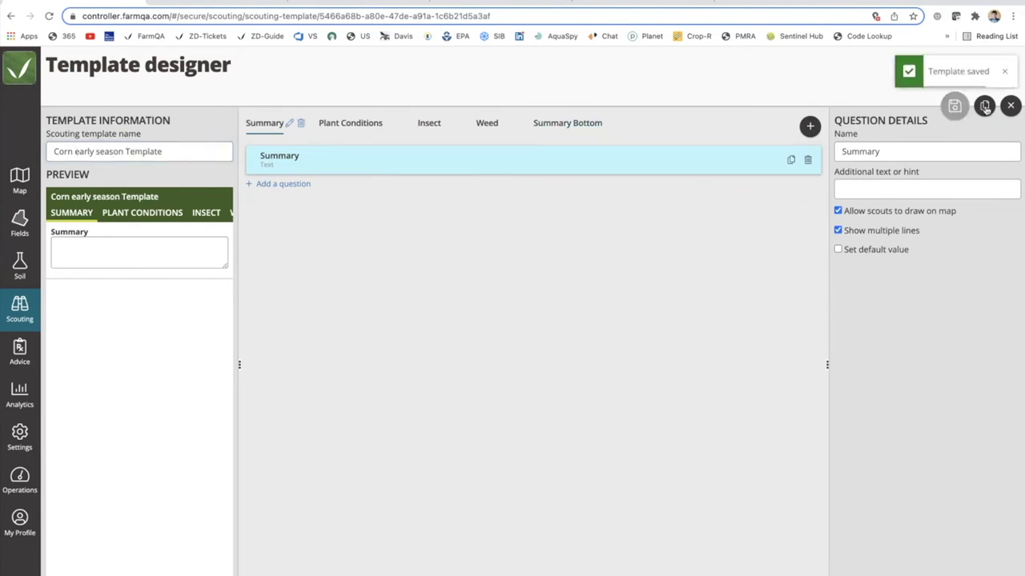
- Duplicate the early season template and name the copy "Late season Corn Template"
{"action": "left_click", "coordinate": [984, 106]}
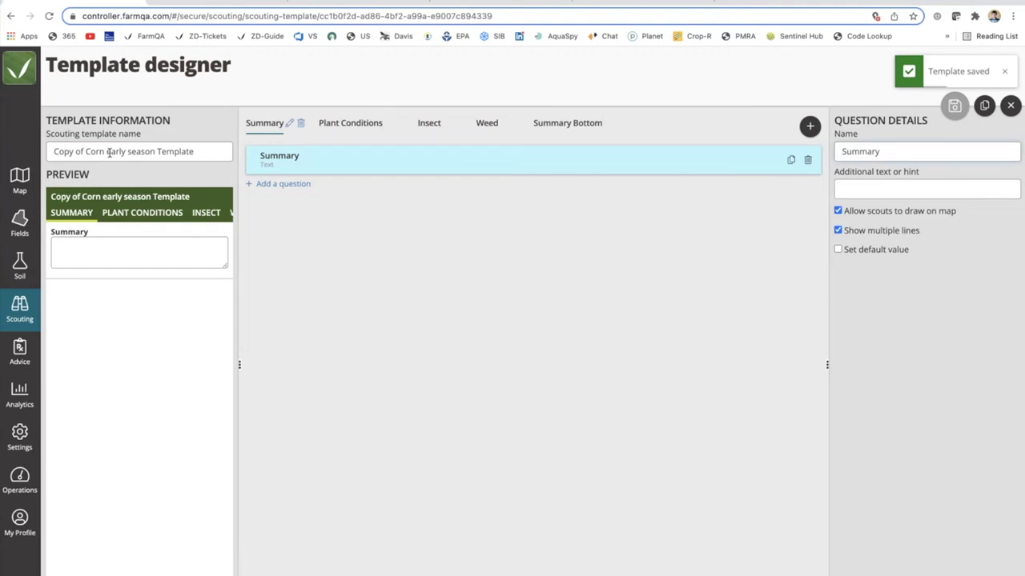
{"action": "left_click_drag", "start_coordinate": [127, 154], "coordinate": [53, 152]}
{"action": "type", "text": "Late"}
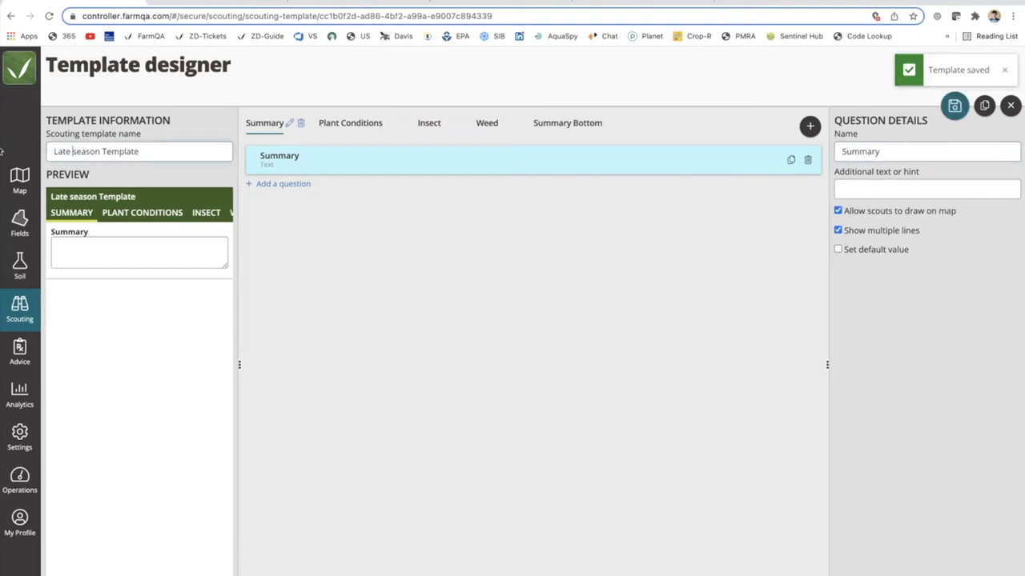
{"action": "left_click", "coordinate": [100, 154]}
{"action": "type", "text": "Corn"}
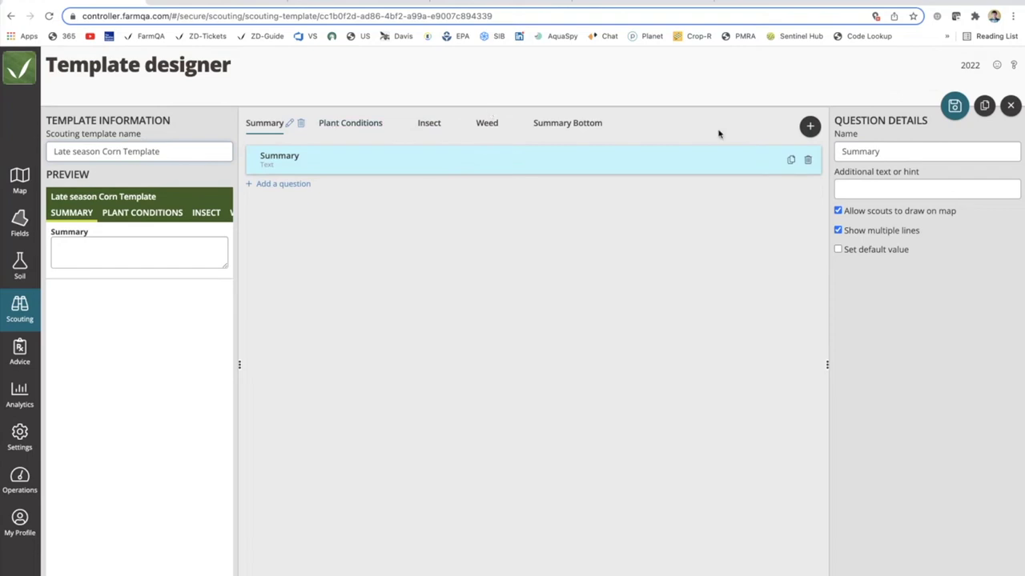
- Add a "Yield Estimate" section to the late season template and place it directly after Summary
{"action": "left_click", "coordinate": [809, 126]}
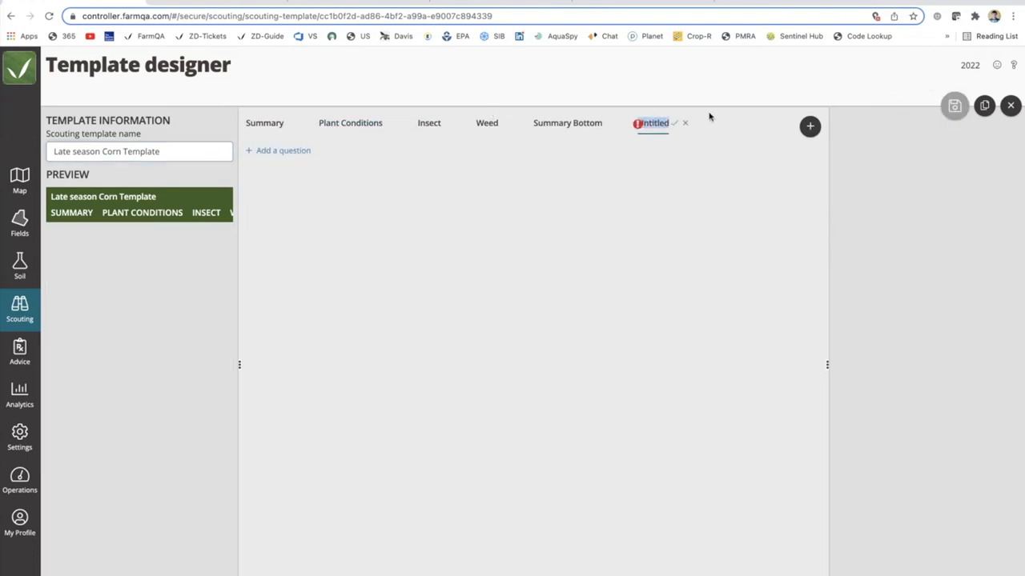
{"action": "type", "text": "Yield Estimate"}
{"action": "left_click_drag", "start_coordinate": [670, 127], "coordinate": [359, 129]}
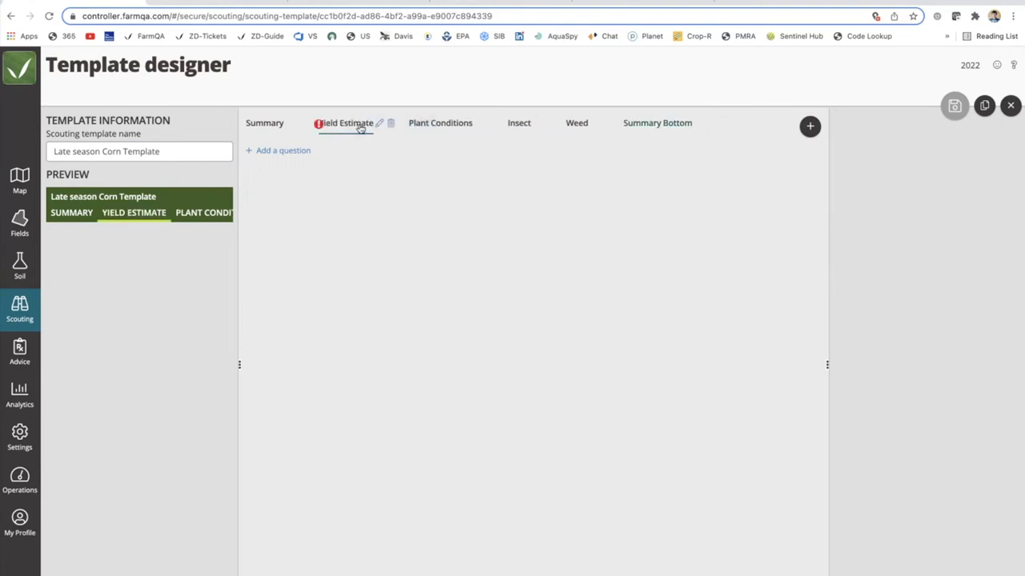
- Add a Corn yield estimator question named "Corn yield" to the Yield Estimate section and save the template
{"action": "left_click", "coordinate": [276, 152]}
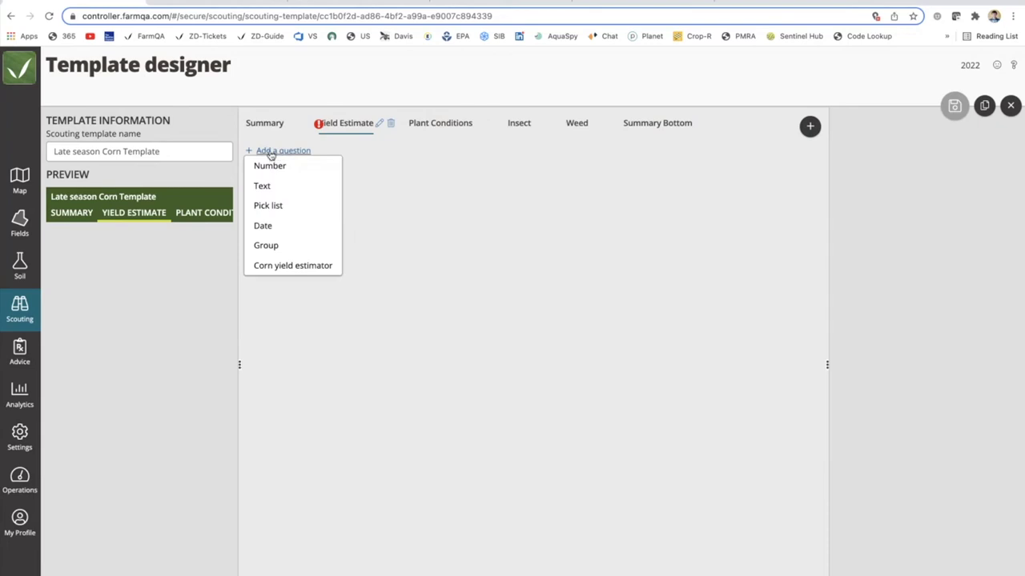
{"action": "left_click", "coordinate": [288, 269]}
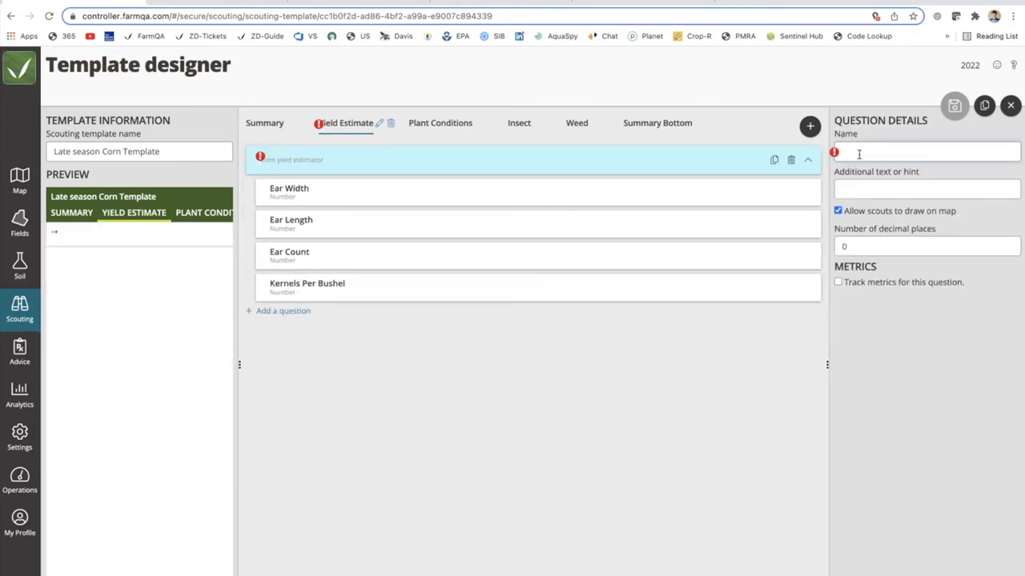
{"action": "type", "text": "Corn yield"}
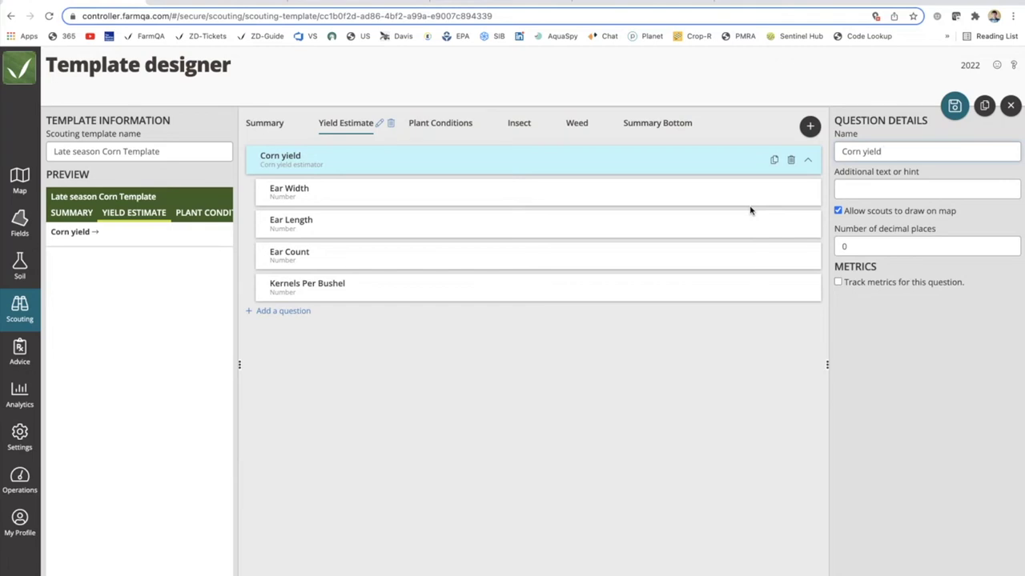
{"action": "left_click", "coordinate": [954, 107]}
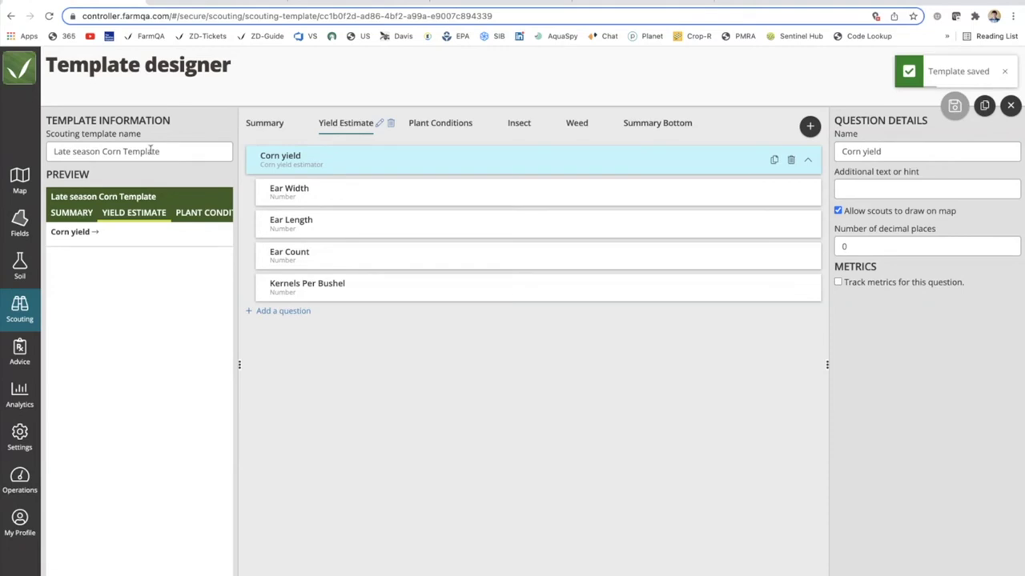
- Review the templates assigned to Conventional Corn and Corn in the crop settings, and view the Late season Corn Template
{"action": "left_click", "coordinate": [20, 436]}
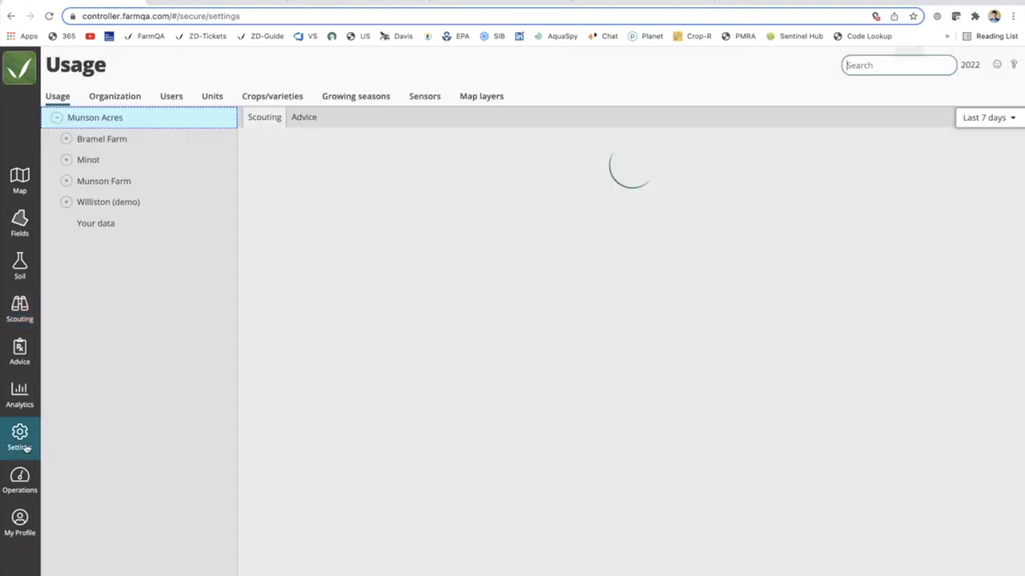
{"action": "left_click", "coordinate": [269, 95]}
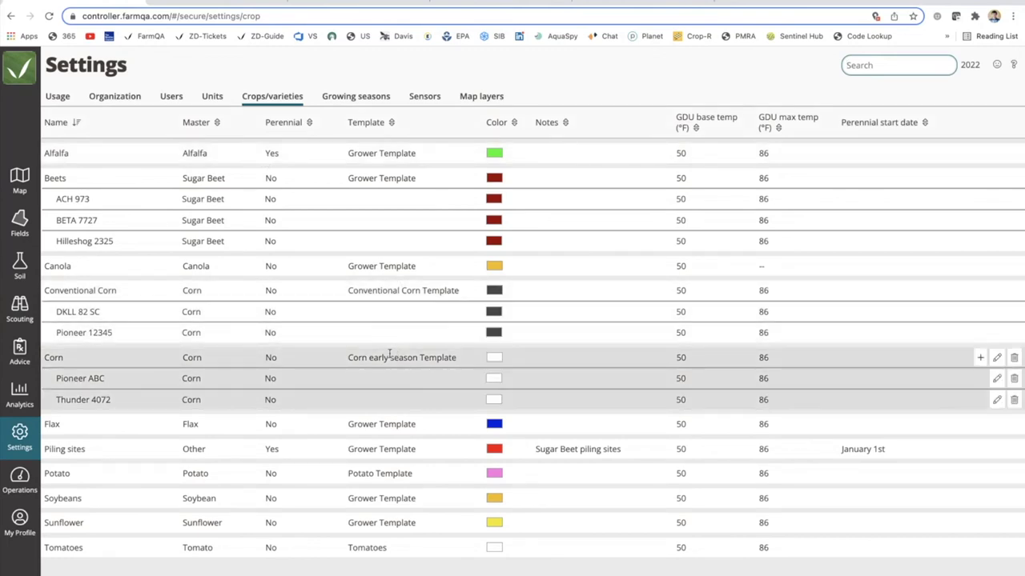
{"action": "left_click_drag", "start_coordinate": [348, 291], "coordinate": [438, 290]}
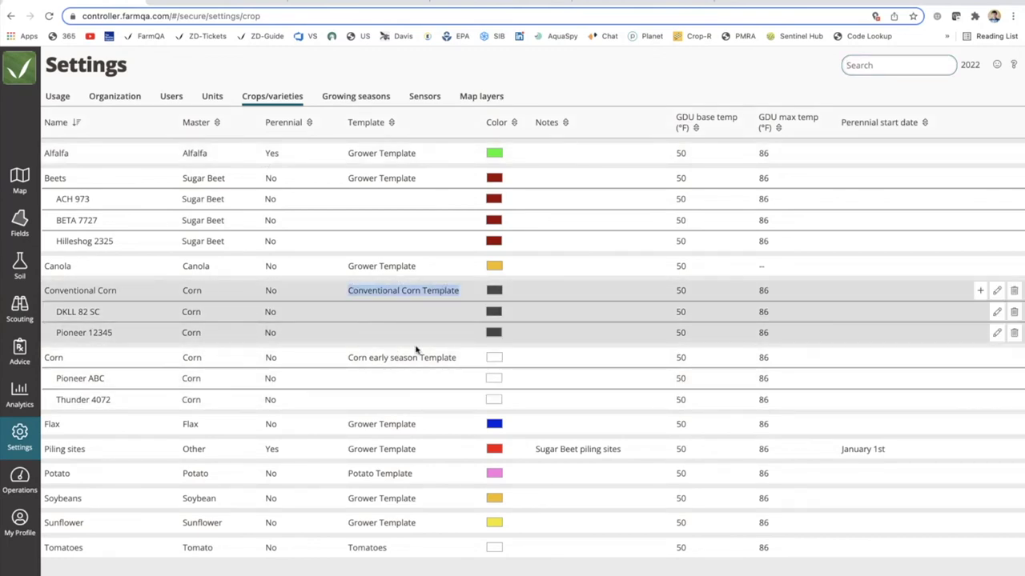
{"action": "left_click", "coordinate": [382, 372]}
{"action": "left_click_drag", "start_coordinate": [349, 357], "coordinate": [456, 357]}
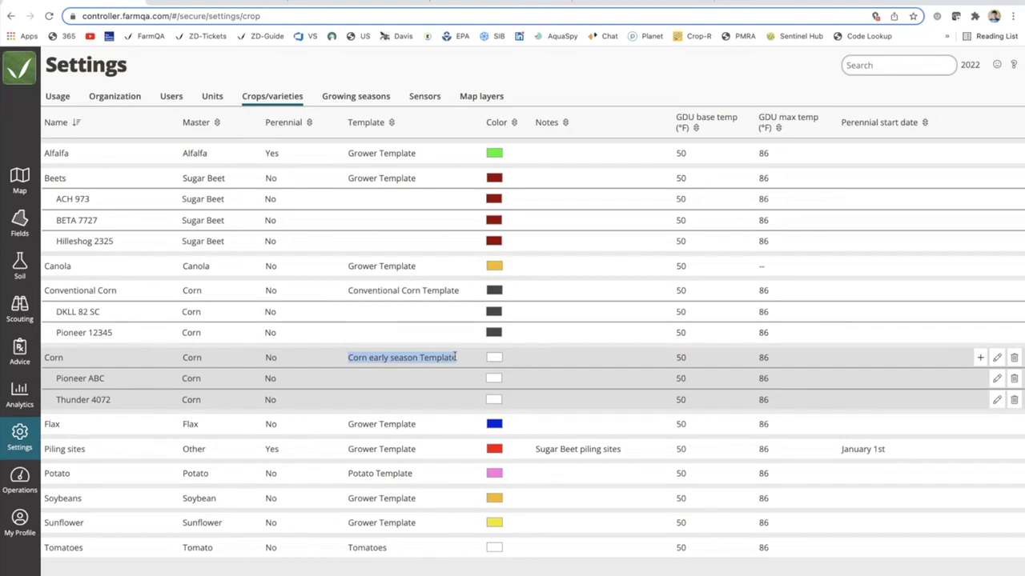
{"action": "left_click", "coordinate": [20, 308]}
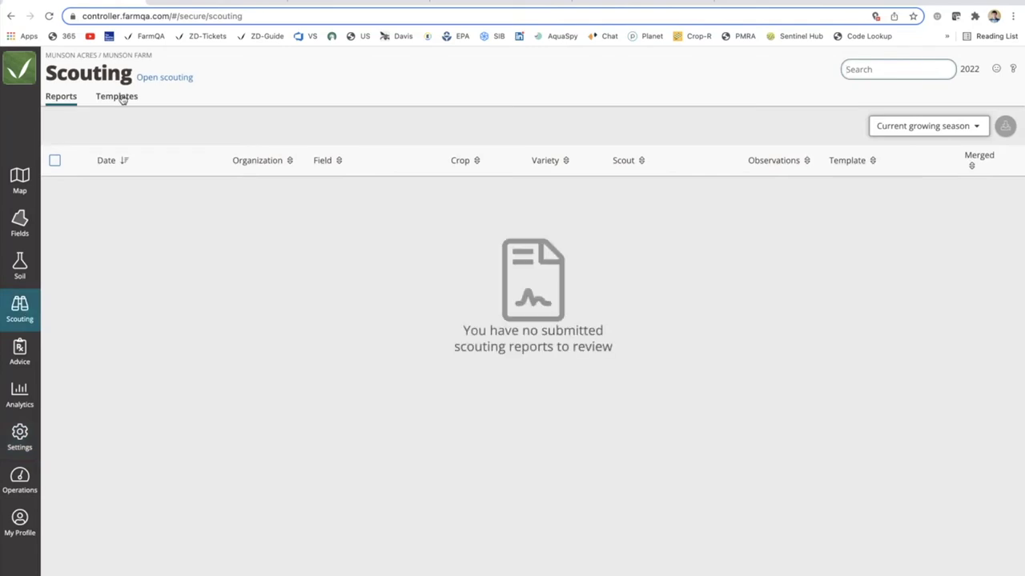
{"action": "left_click", "coordinate": [120, 97]}
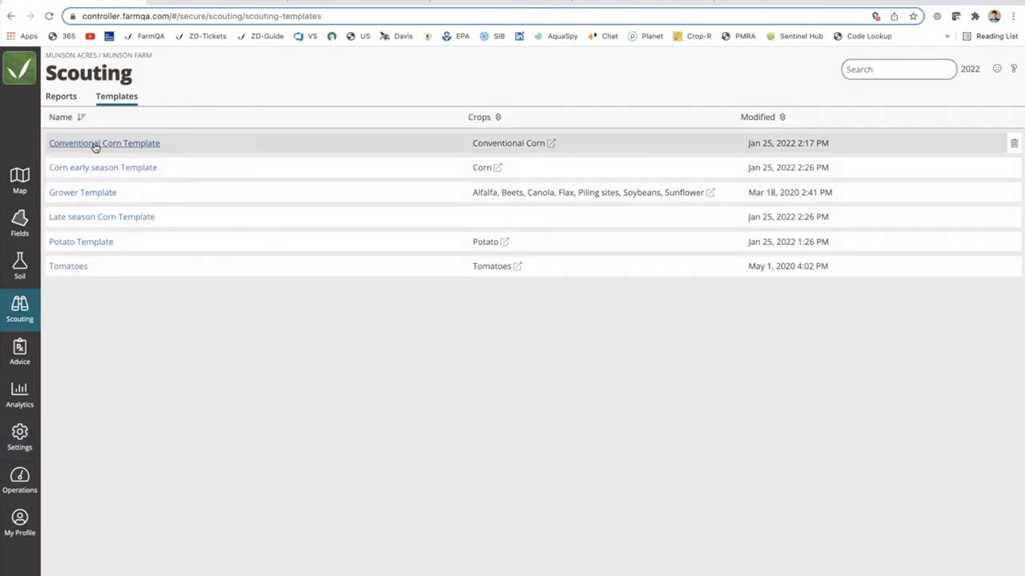
{"action": "left_click", "coordinate": [91, 219]}
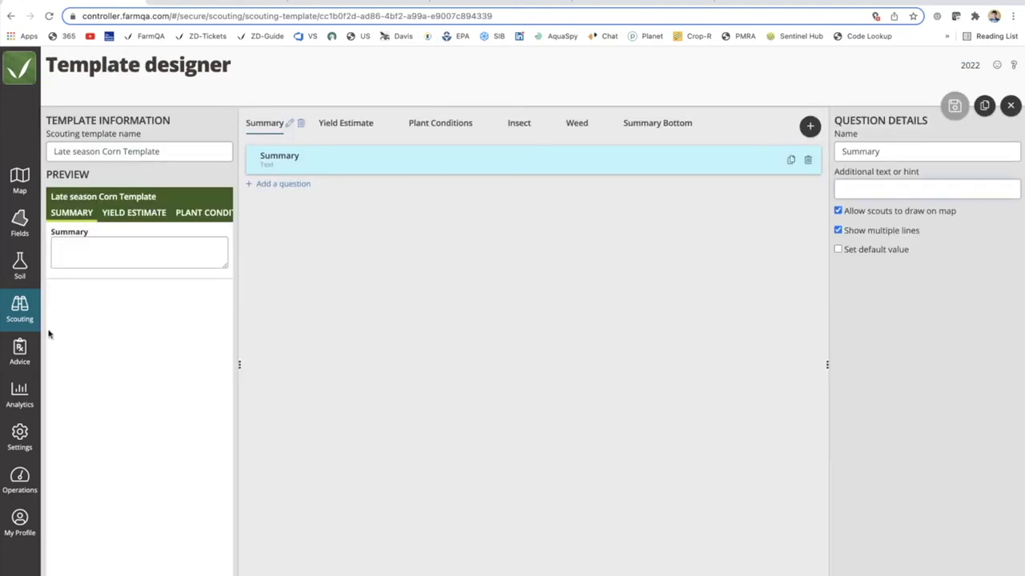
- Assign the Late season Corn Template to the Corn crop in the crop settings and save the change
{"action": "left_click", "coordinate": [20, 437]}
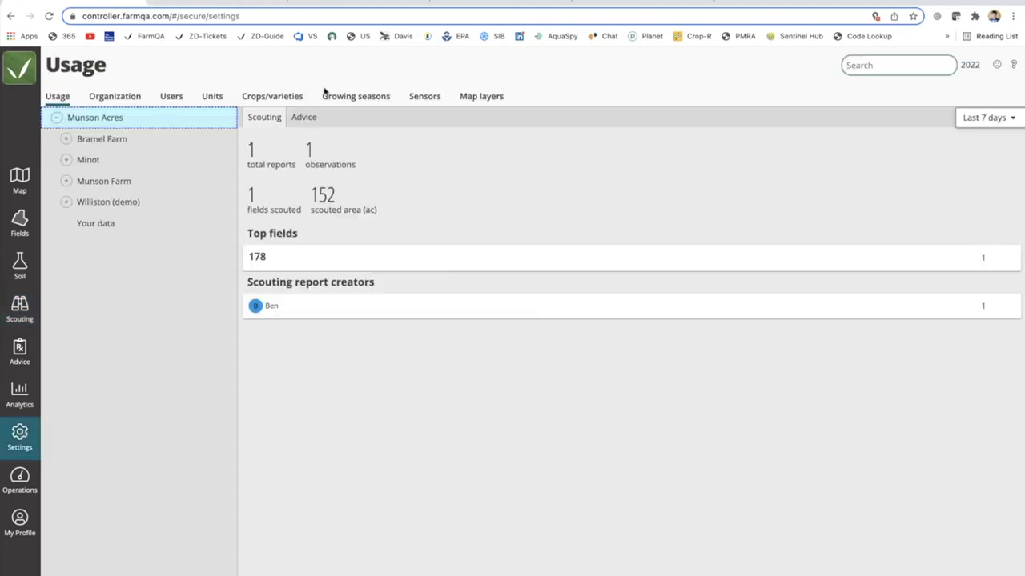
{"action": "left_click", "coordinate": [288, 98]}
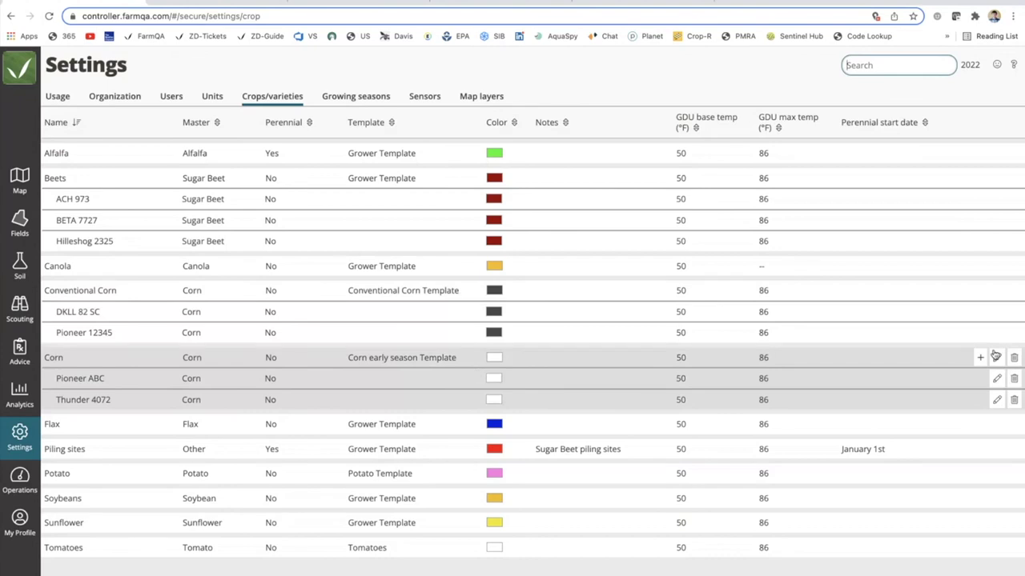
{"action": "left_click", "coordinate": [476, 368]}
{"action": "left_click", "coordinate": [478, 364]}
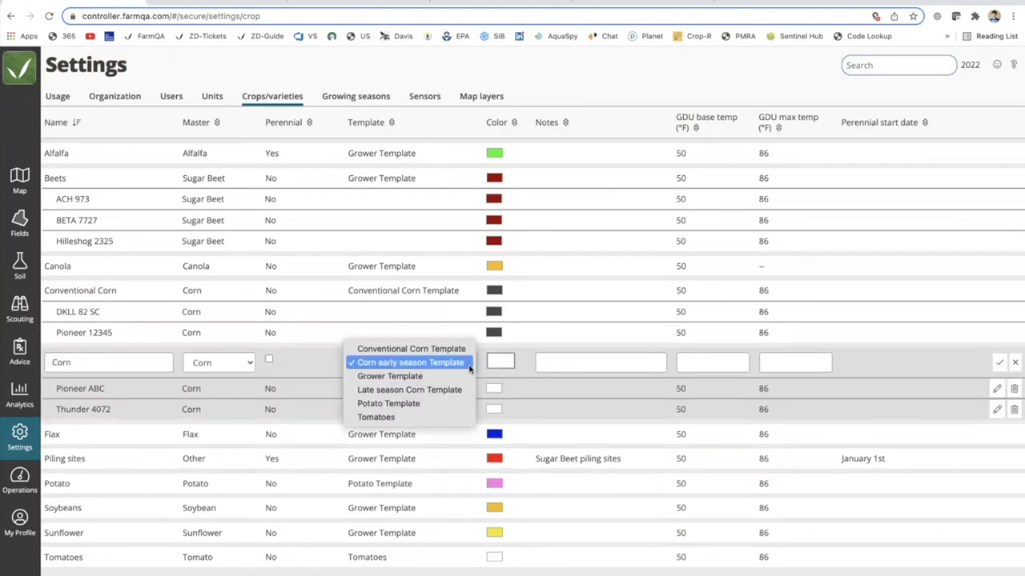
{"action": "left_click", "coordinate": [438, 390]}
{"action": "left_click", "coordinate": [999, 362]}
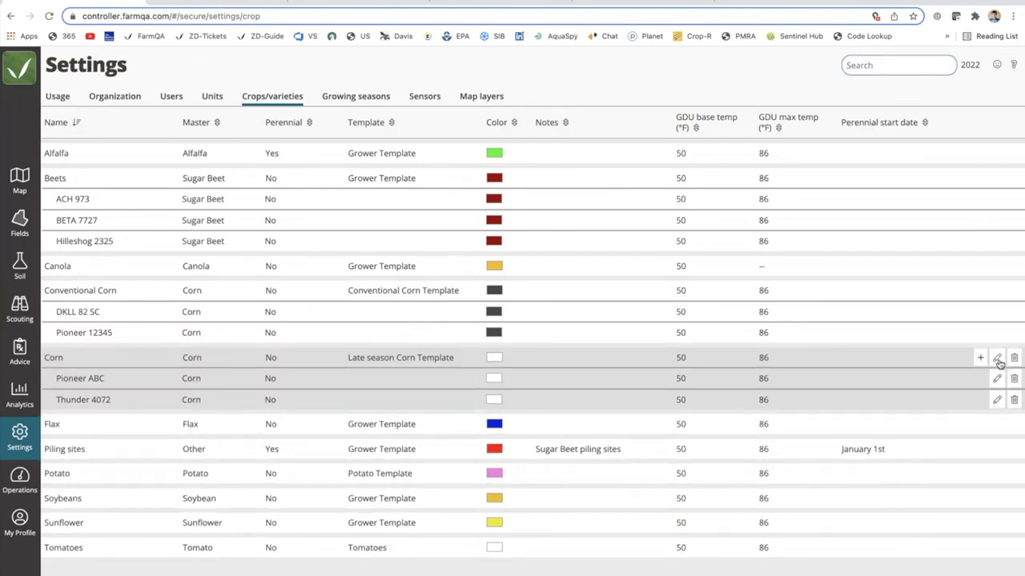
- Switch to the FarmQA scouting app, sync its data and return to the list of corn fields
{"action": "left_click", "coordinate": [206, 4]}
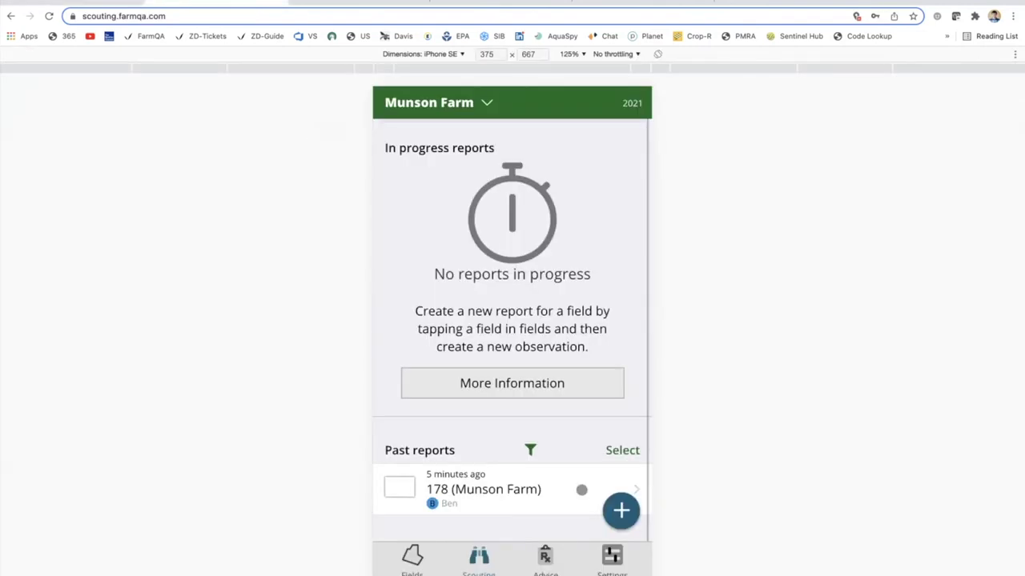
{"action": "left_click", "coordinate": [619, 559]}
{"action": "left_click", "coordinate": [449, 205]}
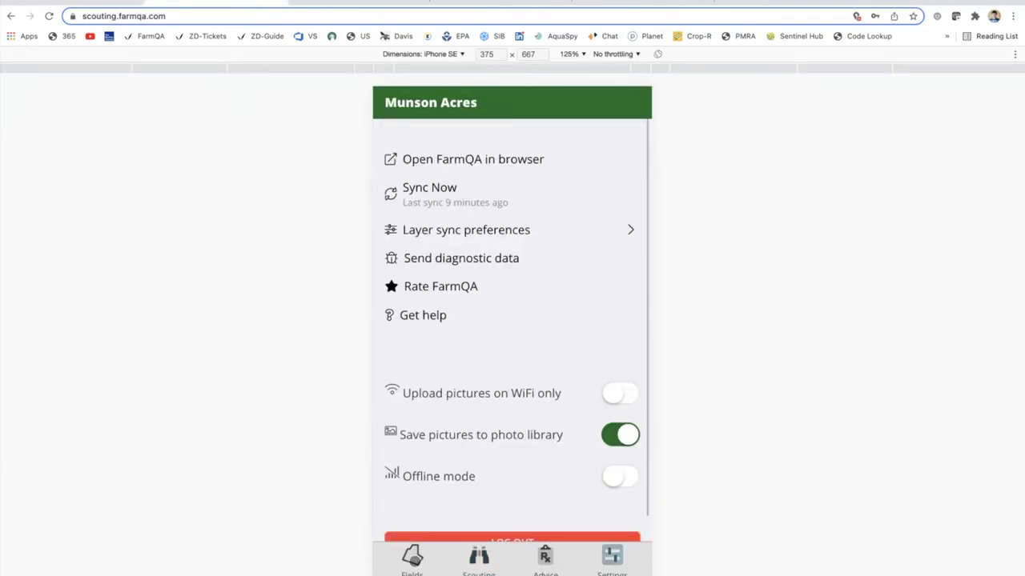
{"action": "left_click", "coordinate": [412, 558]}
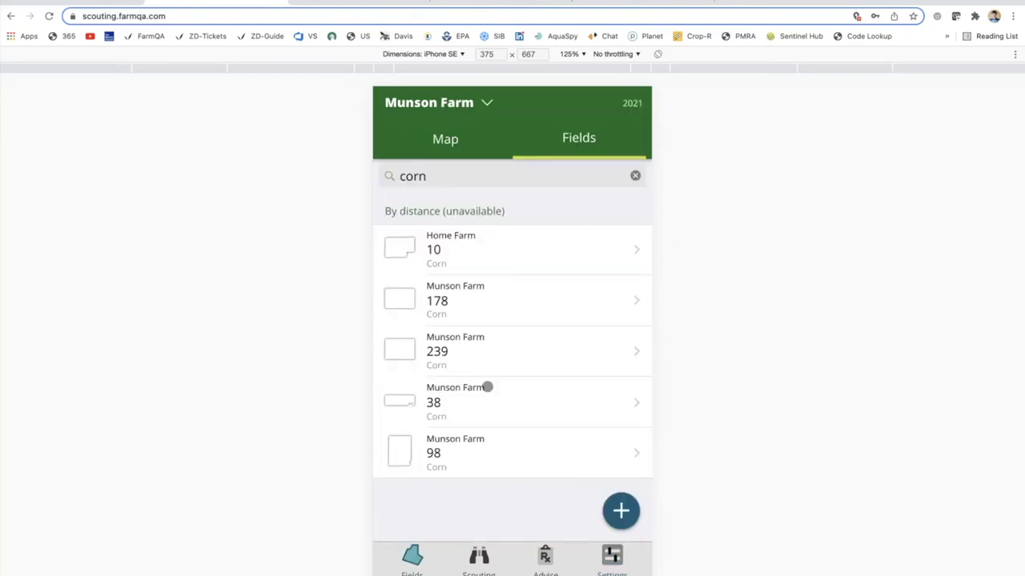
- Start a Late season Corn Template observation in field 239 and open its Corn yield estimator inputs under Yield Estimate
{"action": "left_click", "coordinate": [478, 353]}
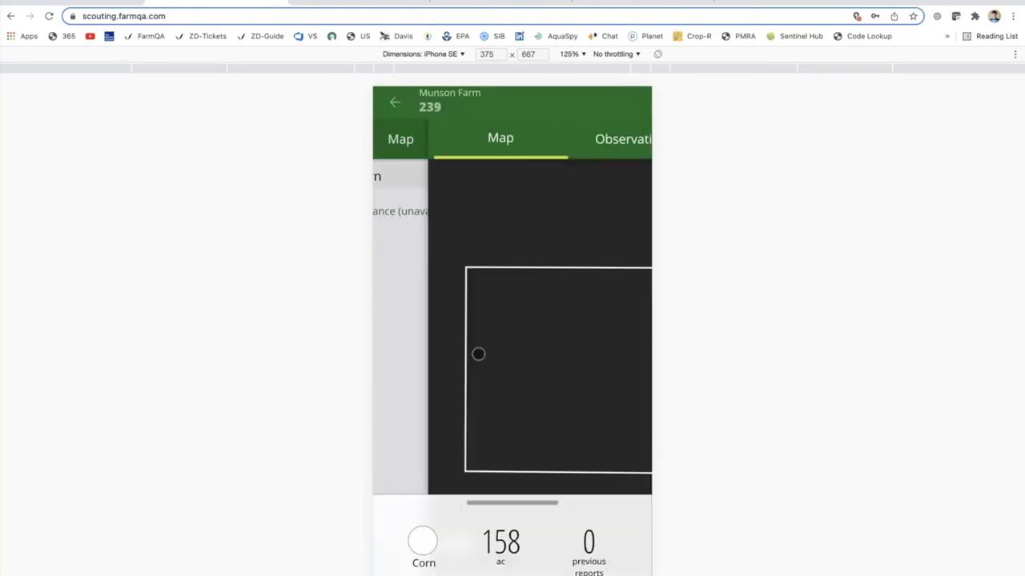
{"action": "left_click_drag", "start_coordinate": [499, 354], "coordinate": [493, 322]}
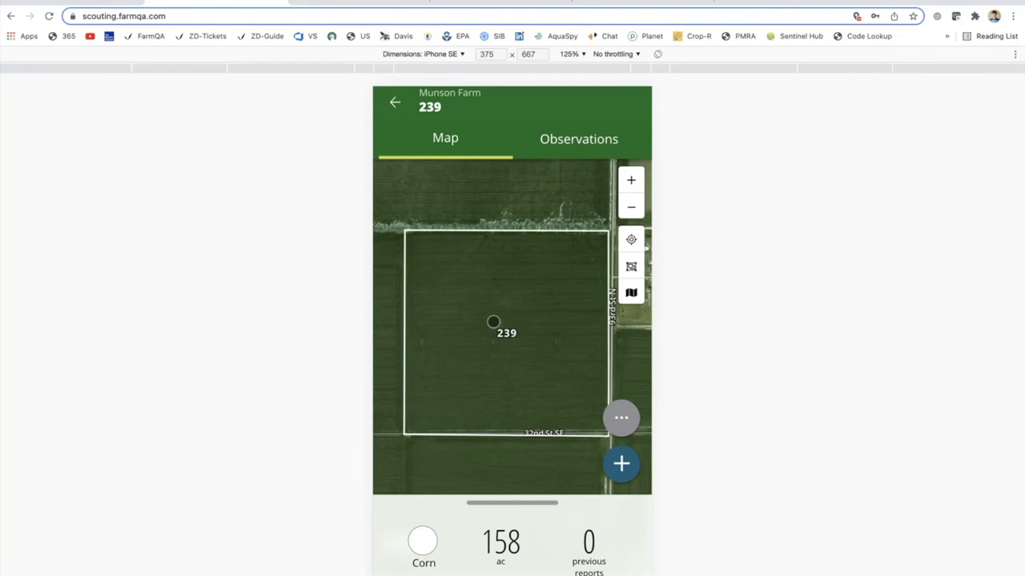
{"action": "left_click", "coordinate": [493, 322]}
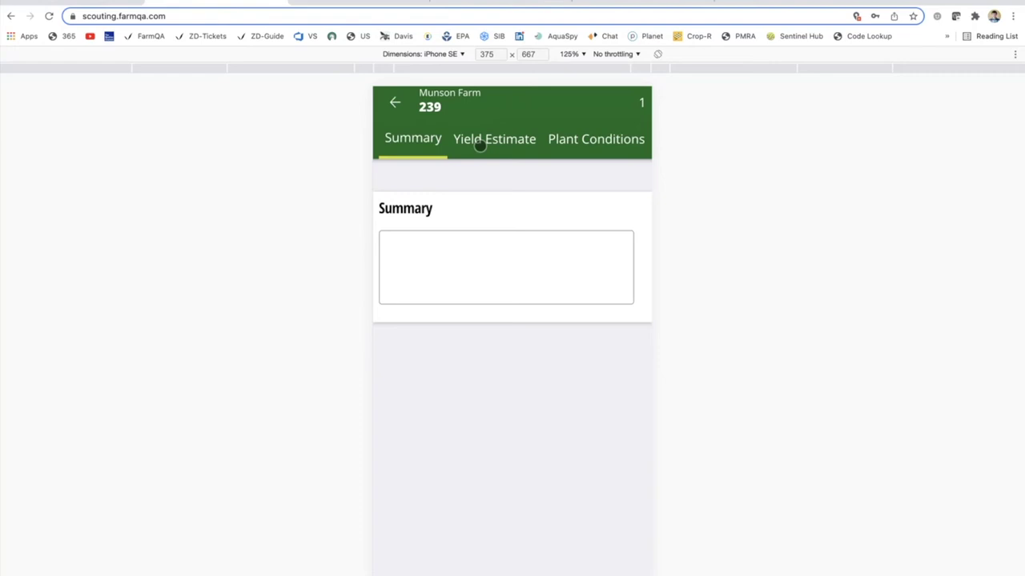
{"action": "left_click", "coordinate": [483, 138]}
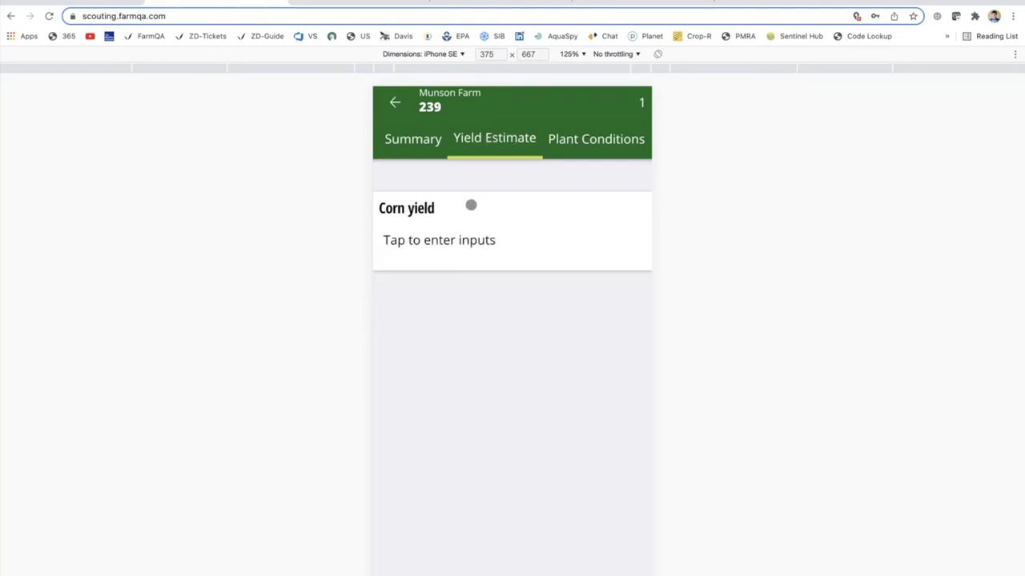
{"action": "left_click", "coordinate": [421, 237]}
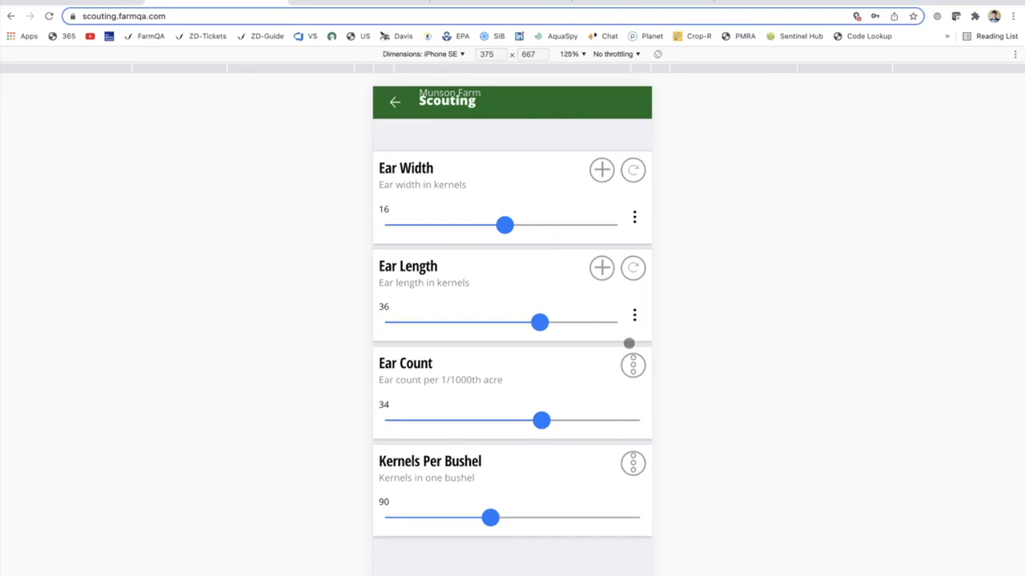
- Add two more Ear Width samples to the corn yield estimator, set to 19 and 16 kernels
{"action": "left_click", "coordinate": [601, 170]}
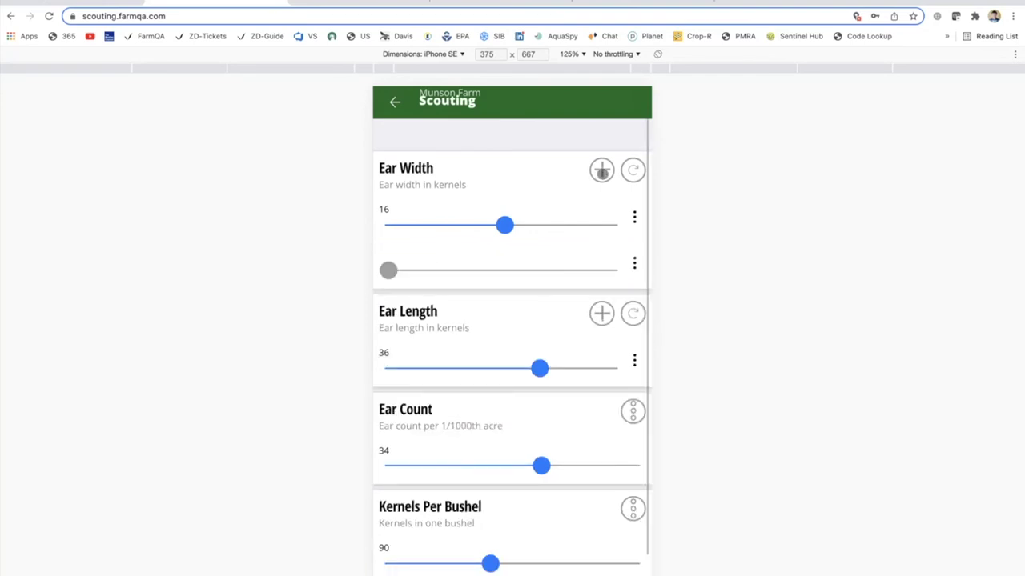
{"action": "left_click", "coordinate": [491, 275]}
{"action": "left_click_drag", "start_coordinate": [491, 274], "coordinate": [549, 269]}
{"action": "left_click_drag", "start_coordinate": [469, 316], "coordinate": [504, 317]}
- Add two more Ear Length samples set to 26 and 39 kernels, and return to the observation's yield estimate
{"action": "left_click", "coordinate": [601, 358]}
{"action": "left_click", "coordinate": [427, 453]}
{"action": "left_click_drag", "start_coordinate": [427, 453], "coordinate": [481, 459]}
{"action": "left_click_drag", "start_coordinate": [389, 504], "coordinate": [557, 505]}
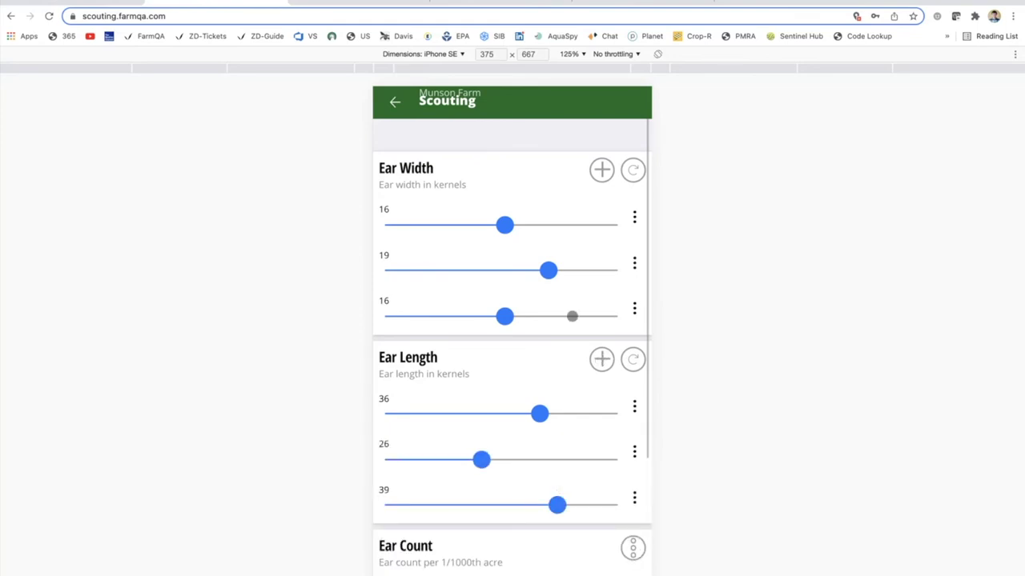
{"action": "scroll", "coordinate": [517, 401], "scroll_direction": "down", "scroll_amount": 2}
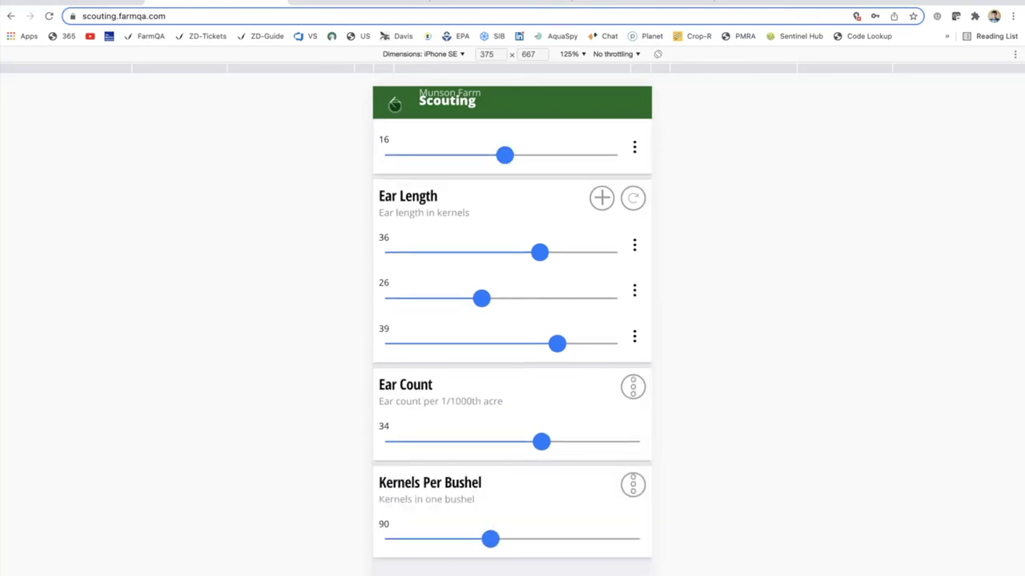
{"action": "left_click", "coordinate": [395, 102]}
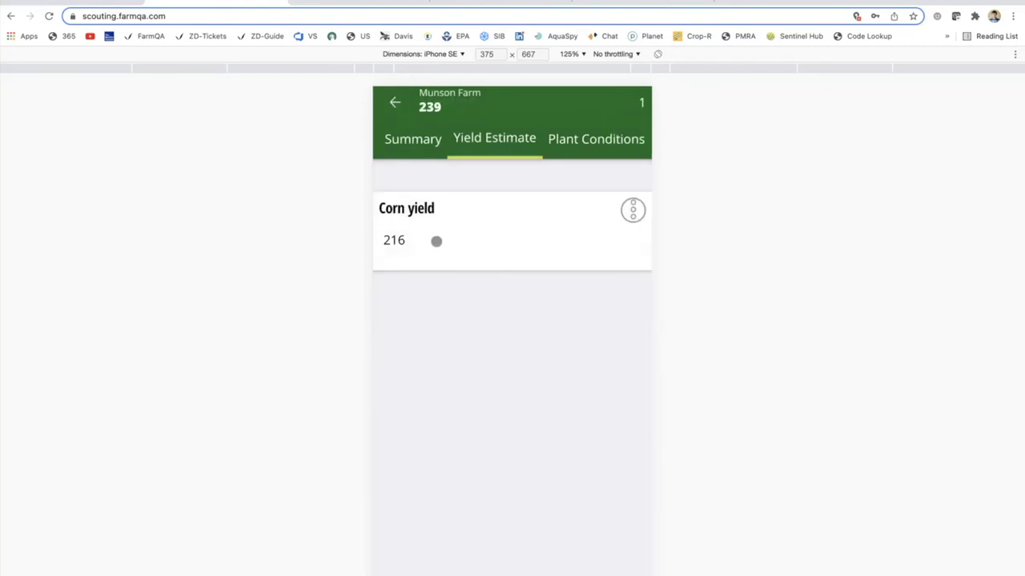
- Review the observation's remaining sections, return to the field 239 map and check the options for adding another observation
{"action": "scroll", "coordinate": [585, 140], "scroll_direction": "right", "scroll_amount": 3}
{"action": "left_click", "coordinate": [615, 140]}
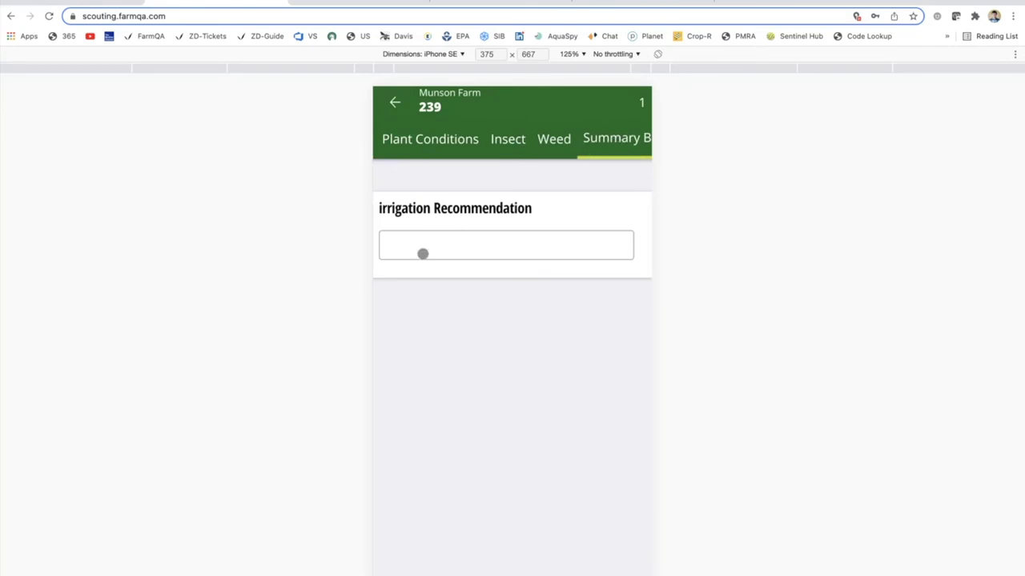
{"action": "scroll", "coordinate": [485, 139], "scroll_direction": "left", "scroll_amount": 3}
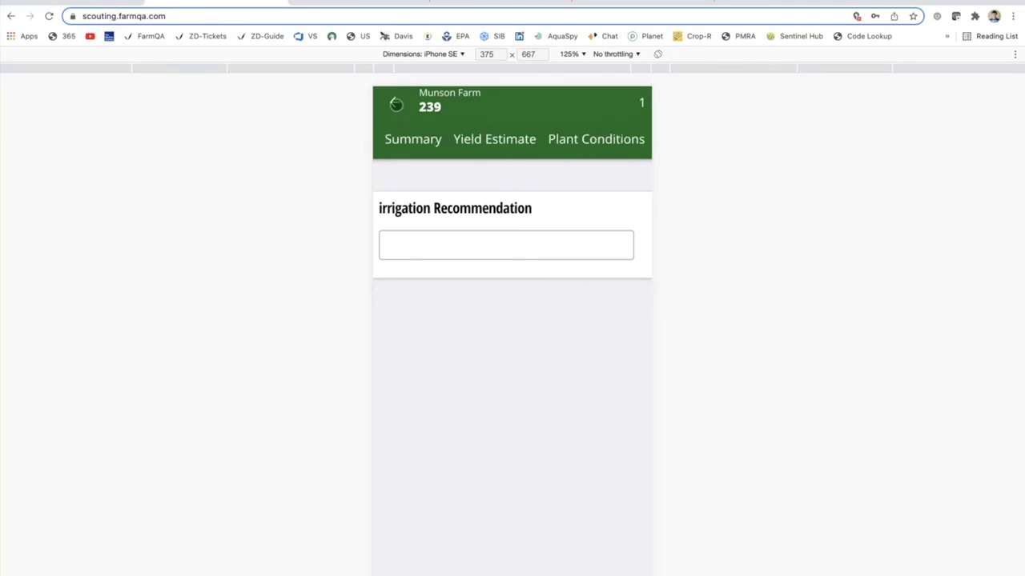
{"action": "left_click", "coordinate": [395, 104]}
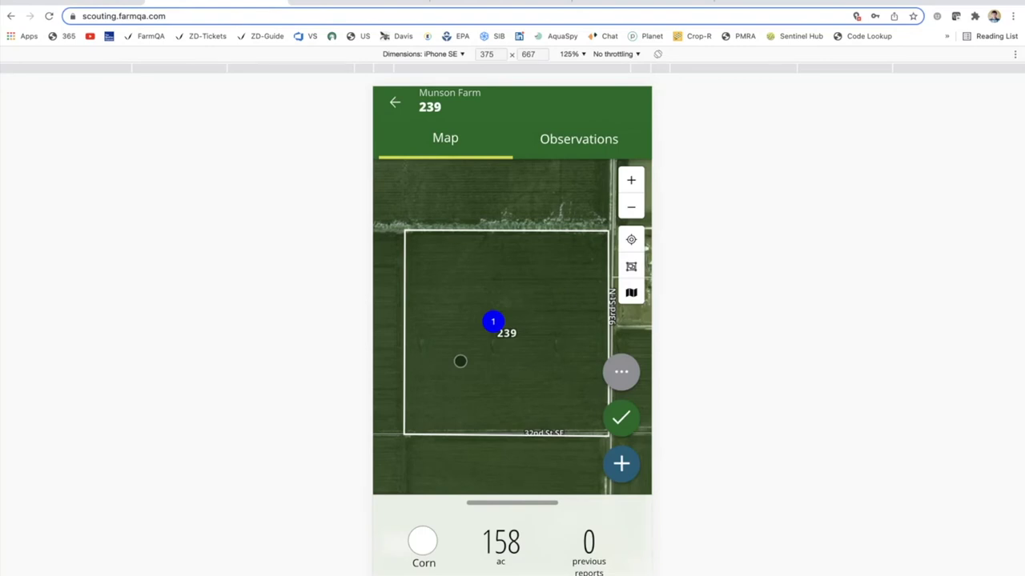
{"action": "left_click", "coordinate": [507, 365]}
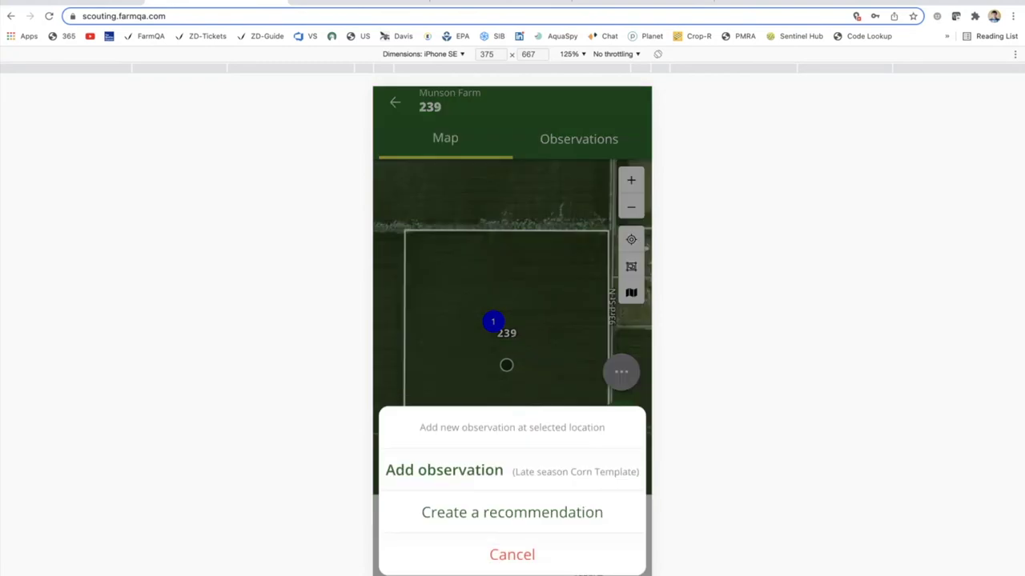
{"action": "left_click", "coordinate": [514, 561]}
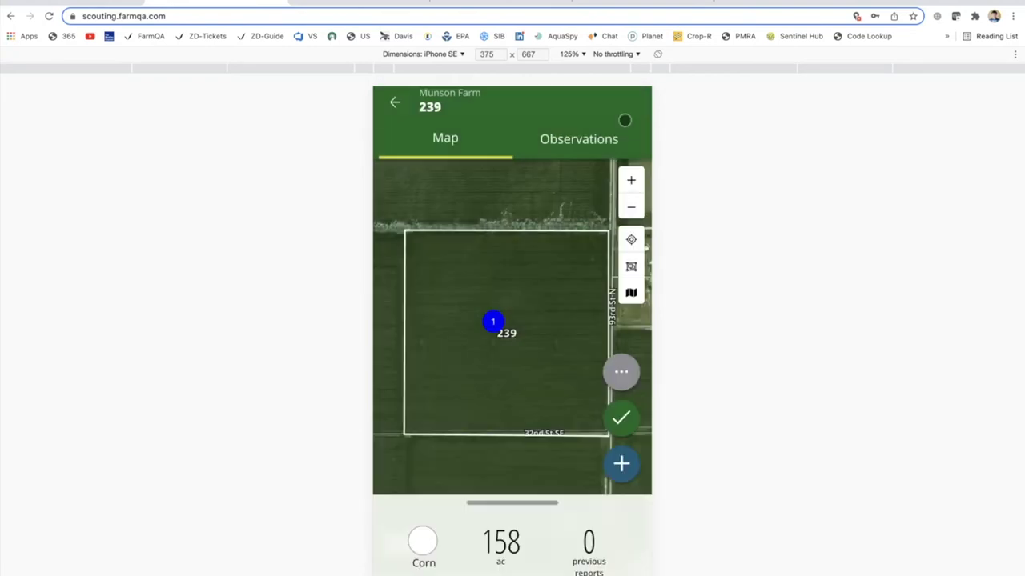
- Return to the field list, search it again for "Corn" and open Munson Farm field 38
{"action": "left_click", "coordinate": [392, 101]}
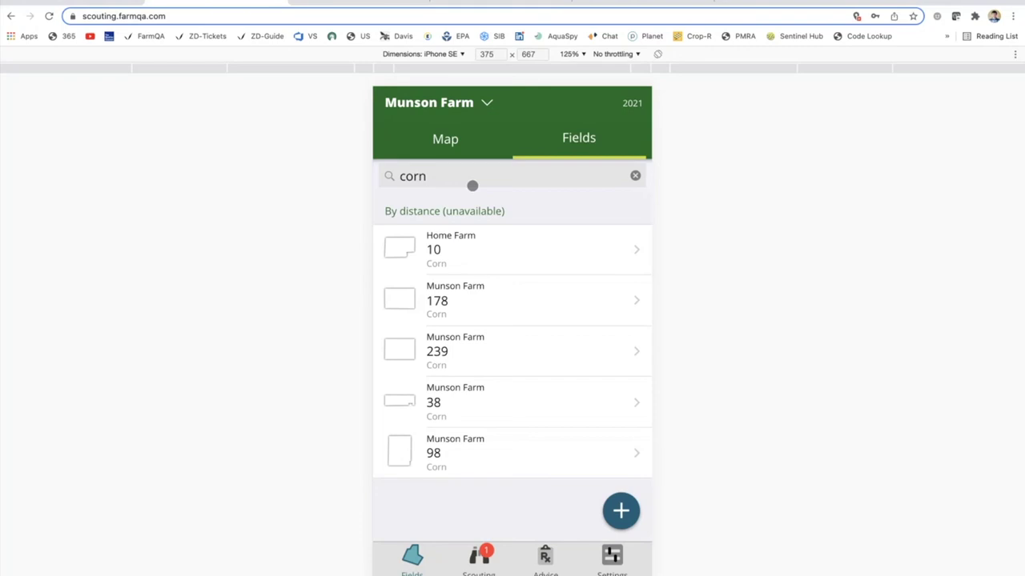
{"action": "left_click", "coordinate": [634, 176]}
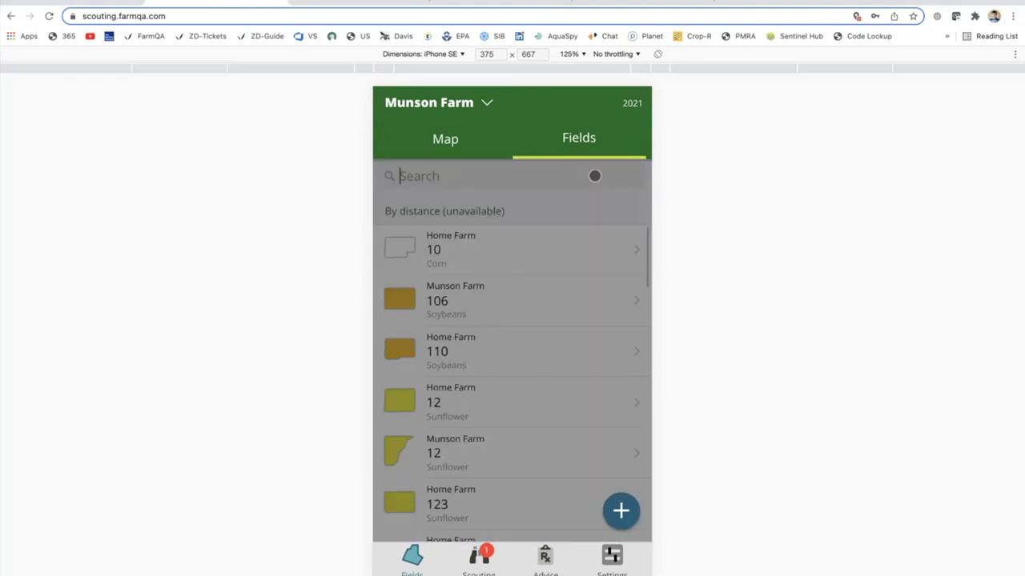
{"action": "left_click", "coordinate": [516, 184]}
{"action": "type", "text": "Corn"}
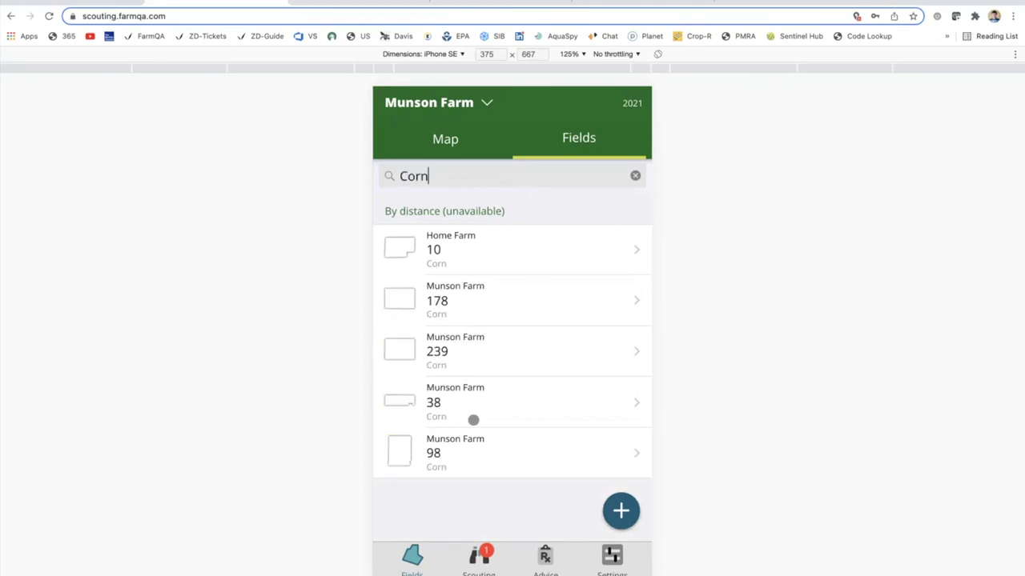
{"action": "left_click", "coordinate": [473, 420]}
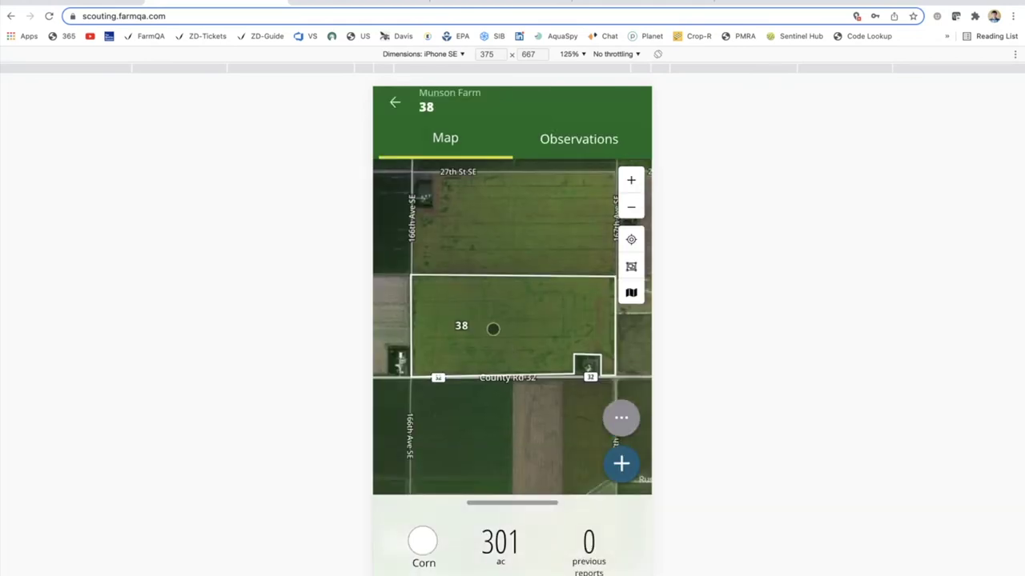
- Add an observation in field 38 using the Corn early season Template, check its sections and return to the field map
{"action": "left_click", "coordinate": [493, 329]}
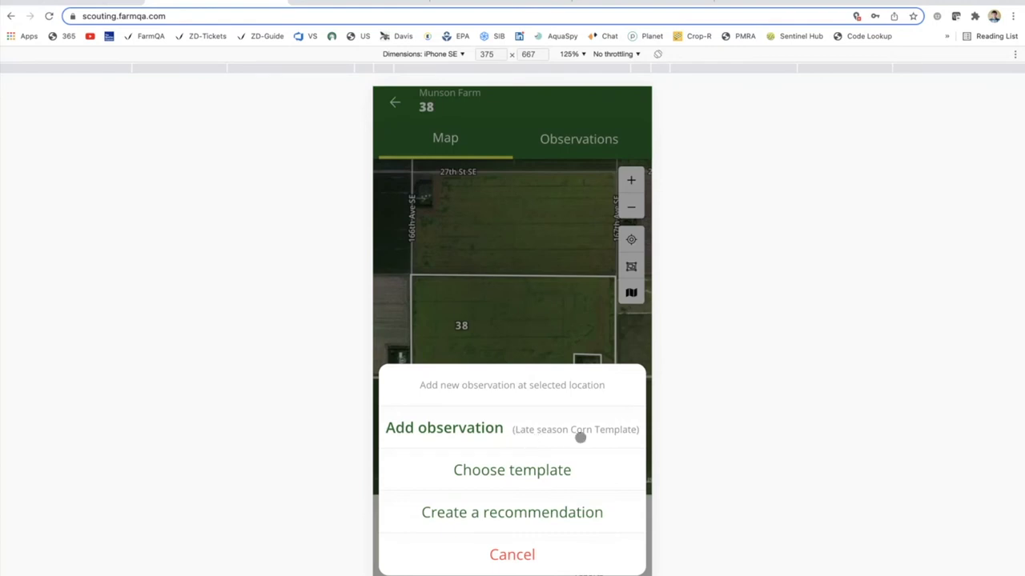
{"action": "left_click", "coordinate": [497, 472]}
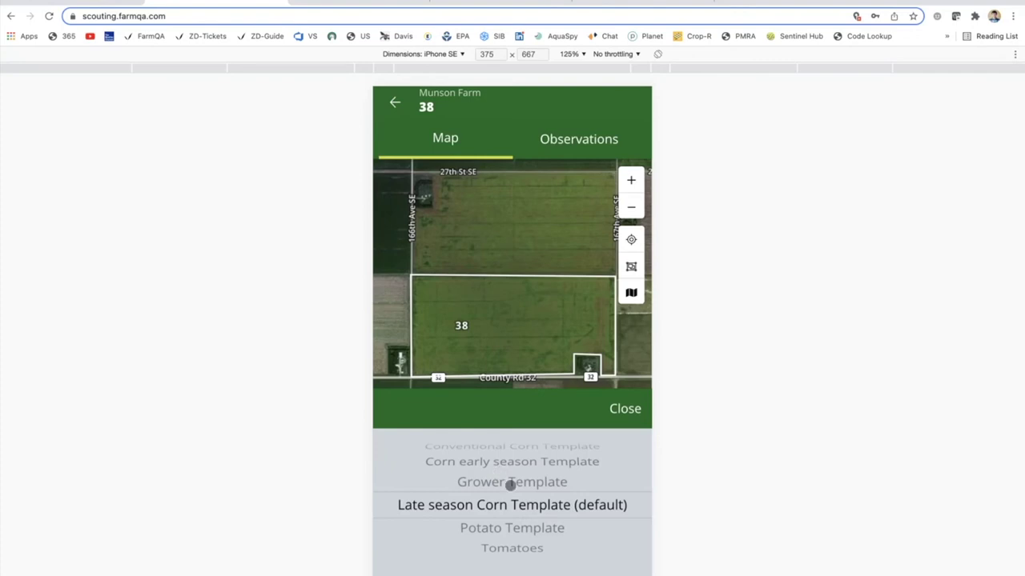
{"action": "scroll", "coordinate": [510, 485], "scroll_direction": "up", "scroll_amount": 2}
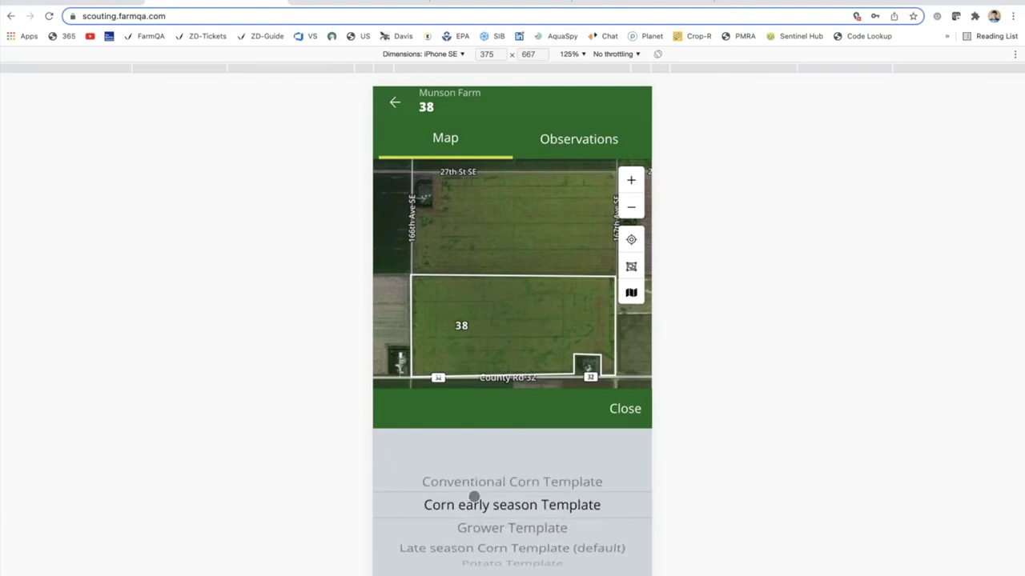
{"action": "left_click", "coordinate": [627, 414]}
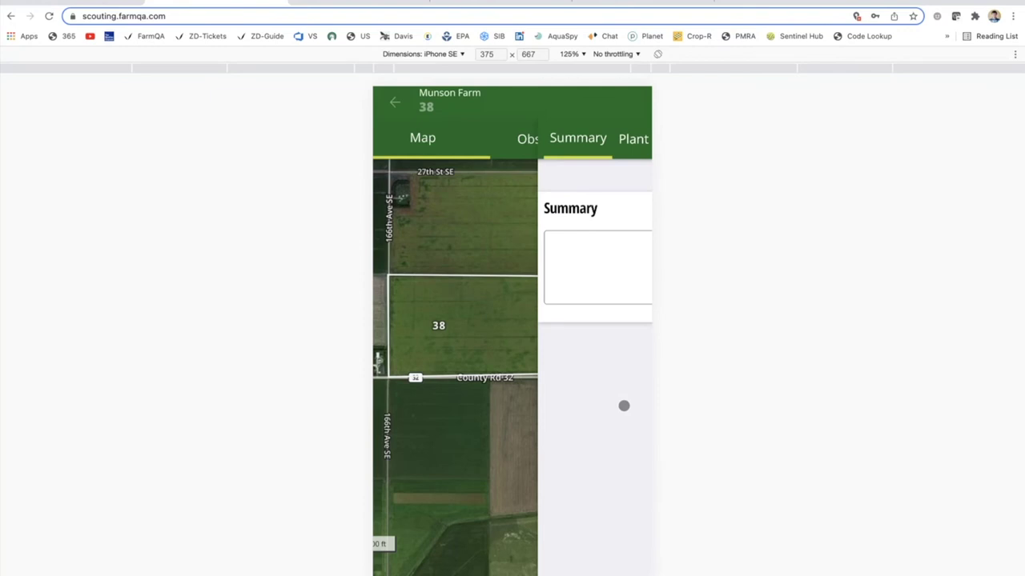
{"action": "scroll", "coordinate": [521, 142], "scroll_direction": "right", "scroll_amount": 2}
{"action": "scroll", "coordinate": [480, 136], "scroll_direction": "left", "scroll_amount": 2}
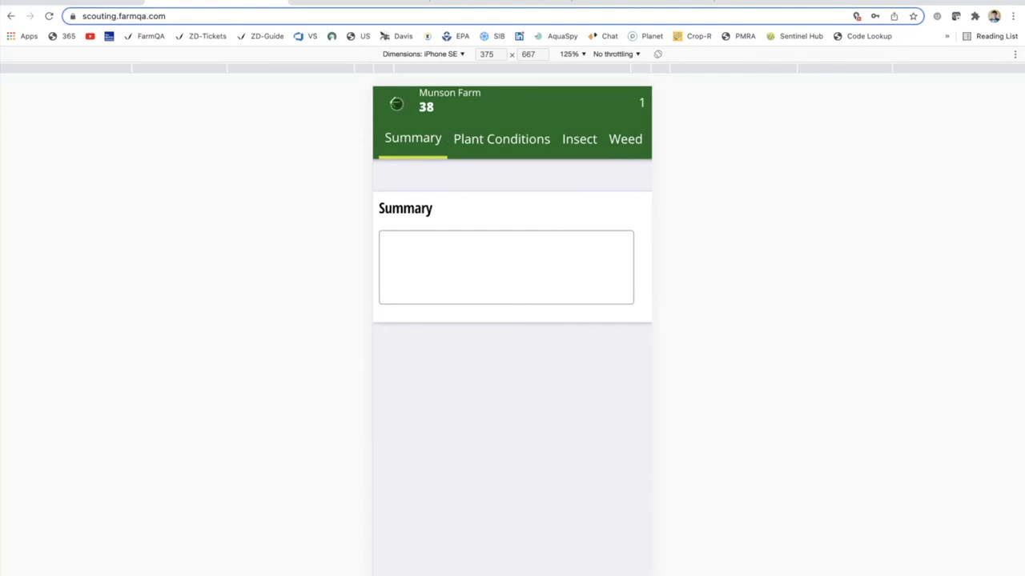
{"action": "left_click", "coordinate": [395, 103]}
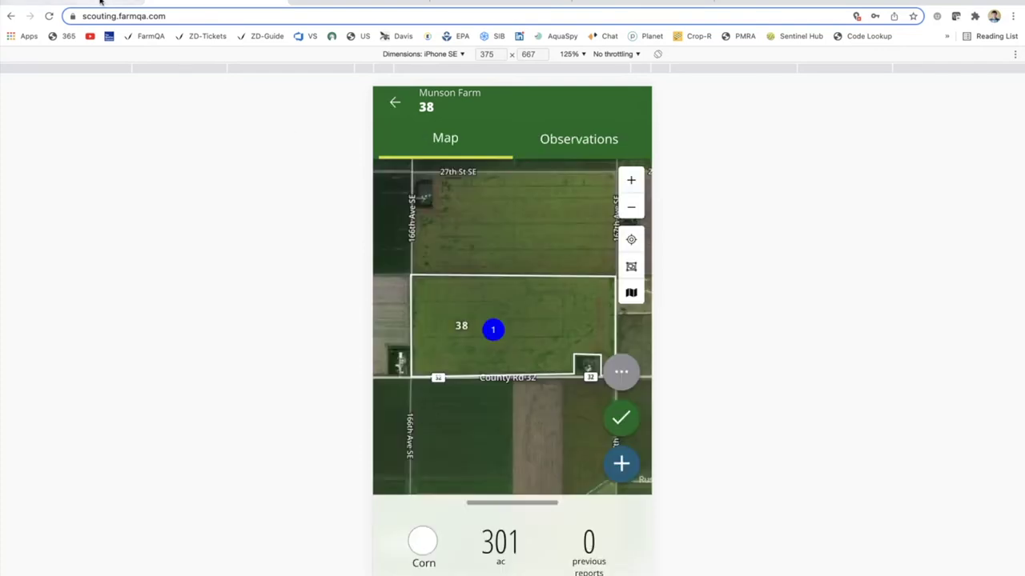
- Switch to the FarmQA Controller and show the list of scouting templates
{"action": "left_click", "coordinate": [100, 2]}
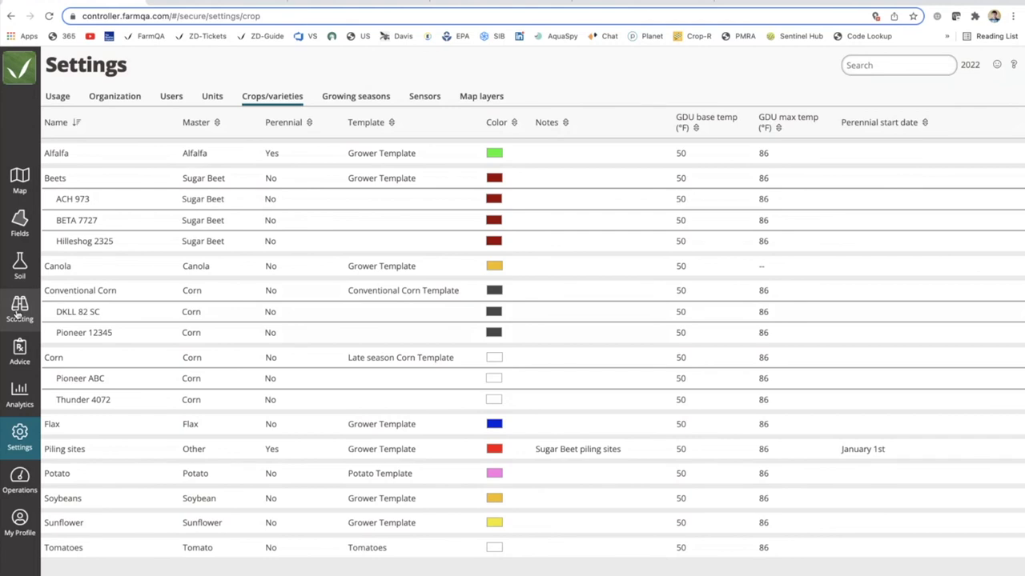
{"action": "left_click", "coordinate": [21, 312]}
{"action": "left_click", "coordinate": [106, 100]}
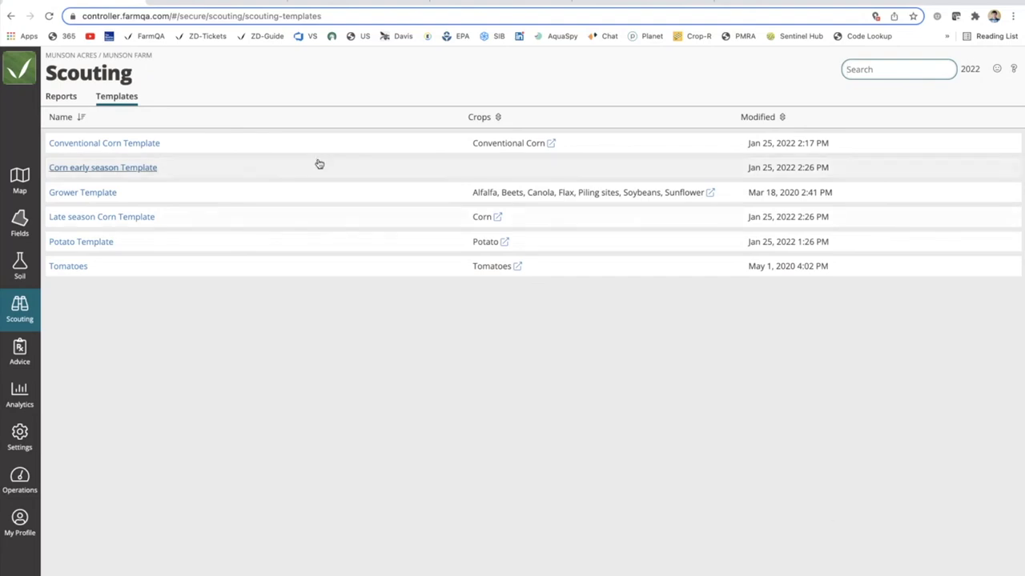
{"action": "left_click_drag", "start_coordinate": [143, 83], "coordinate": [46, 73]}
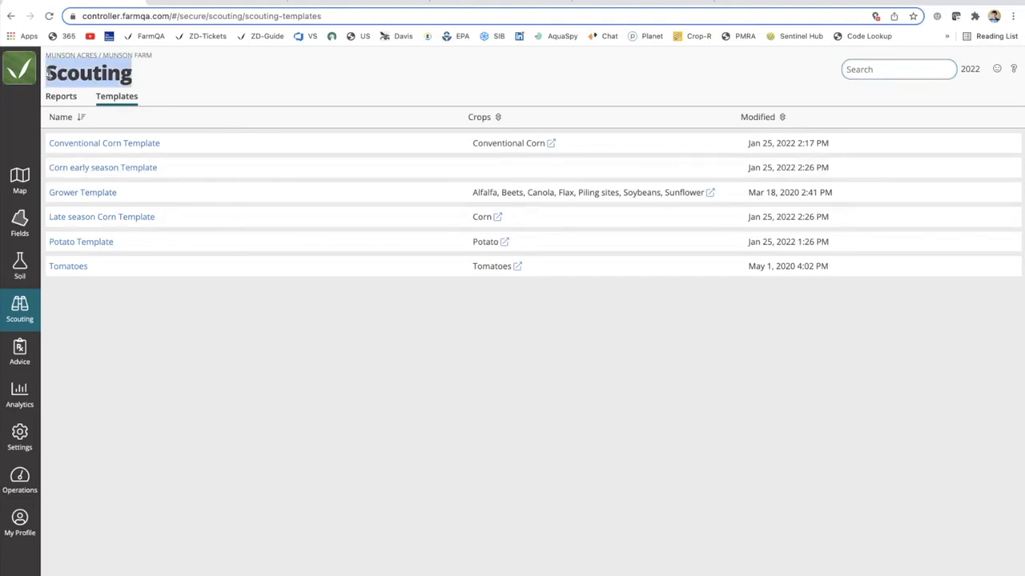
{"action": "left_click", "coordinate": [425, 401]}
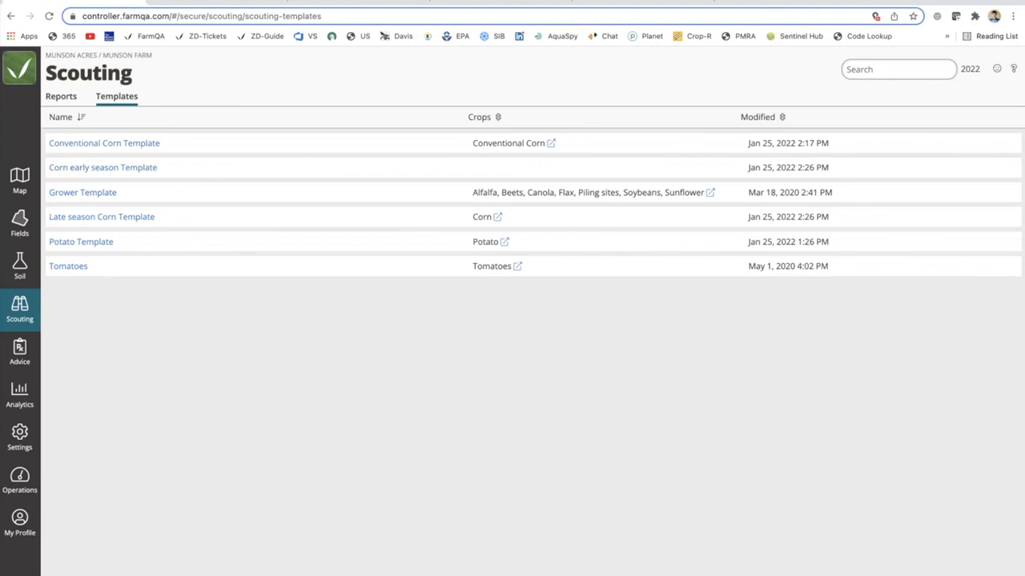
- Create a new scouting template named "Soil Sampling Template" with a section named "Sample information"
{"action": "type", "text": "S"}
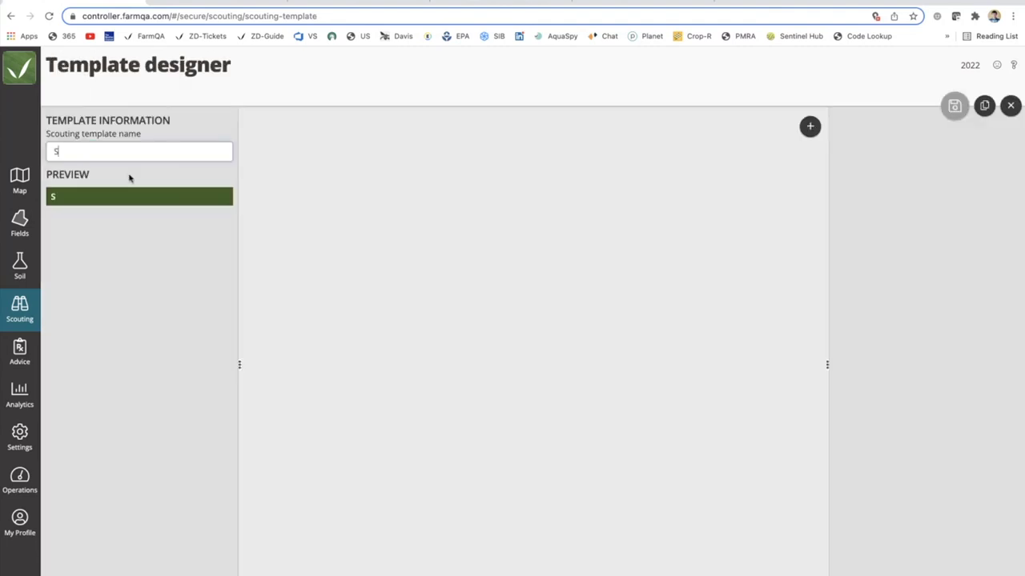
{"action": "type", "text": "oil Sampling "}
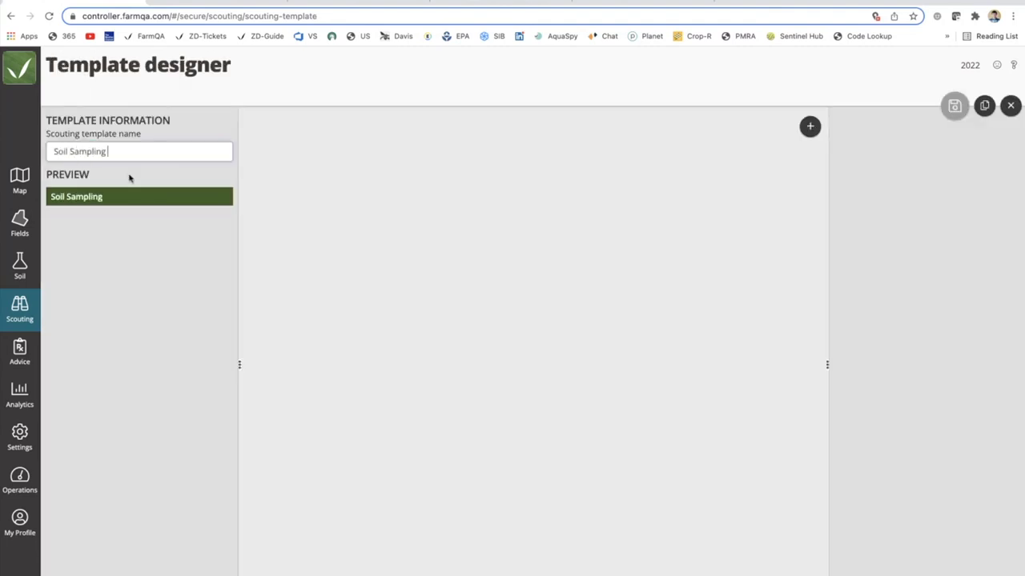
{"action": "type", "text": "Template"}
{"action": "left_click", "coordinate": [809, 126]}
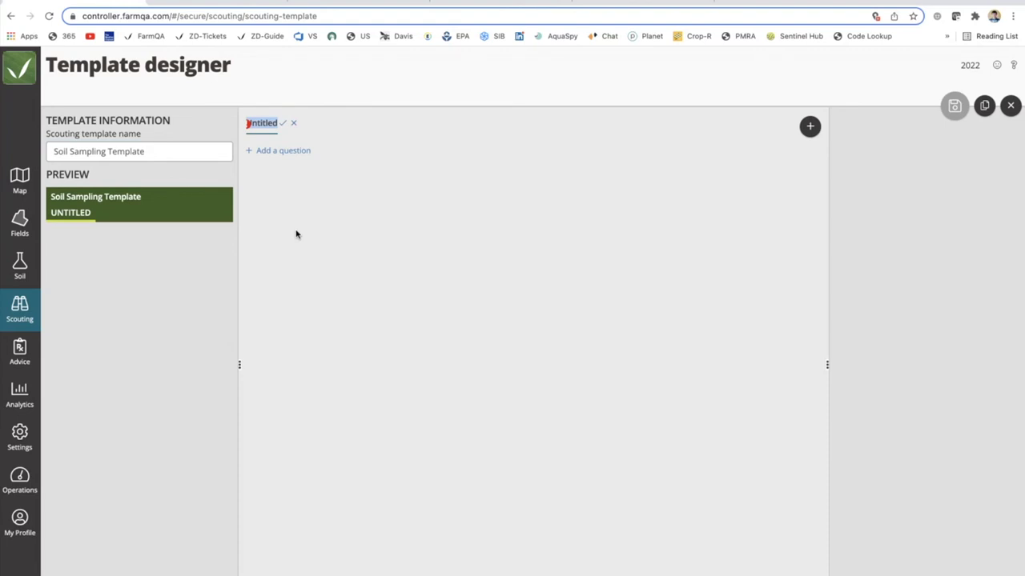
{"action": "type", "text": "Sample inf"}
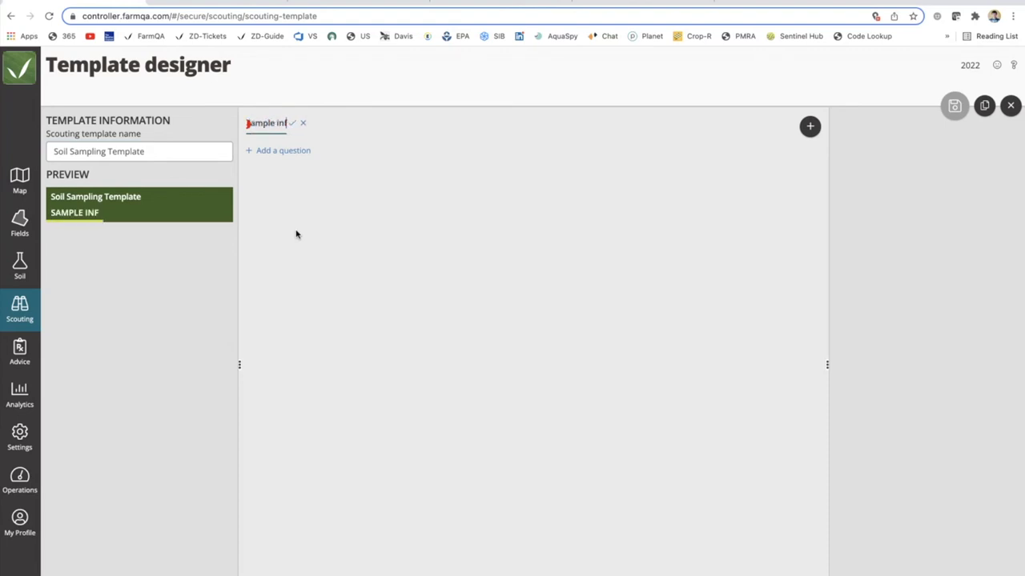
{"action": "type", "text": "ormation"}
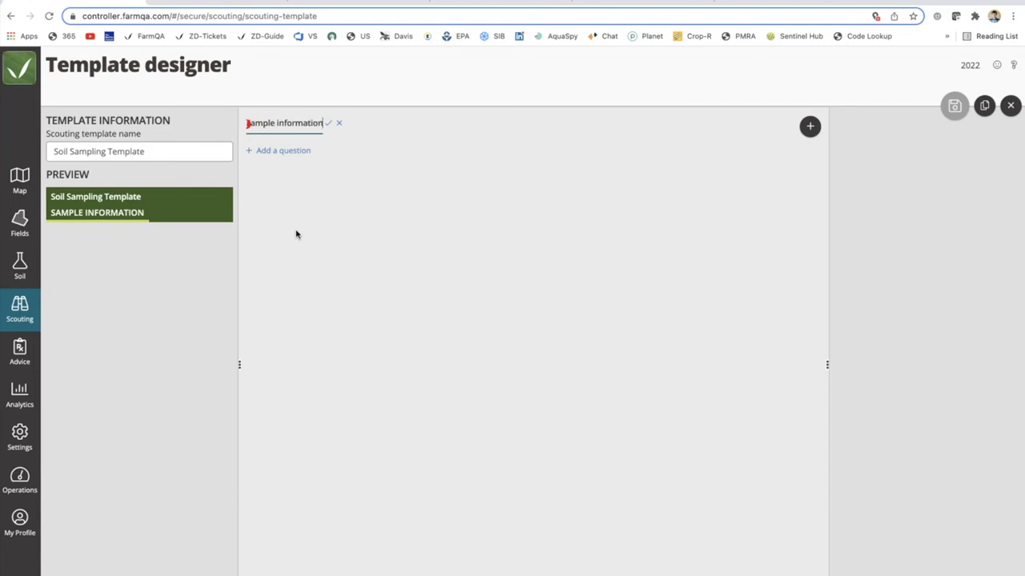
- Add a pick list question named "Sample depth" to the Sample information section, with the values 0-6 and 6-24
{"action": "left_click", "coordinate": [282, 150]}
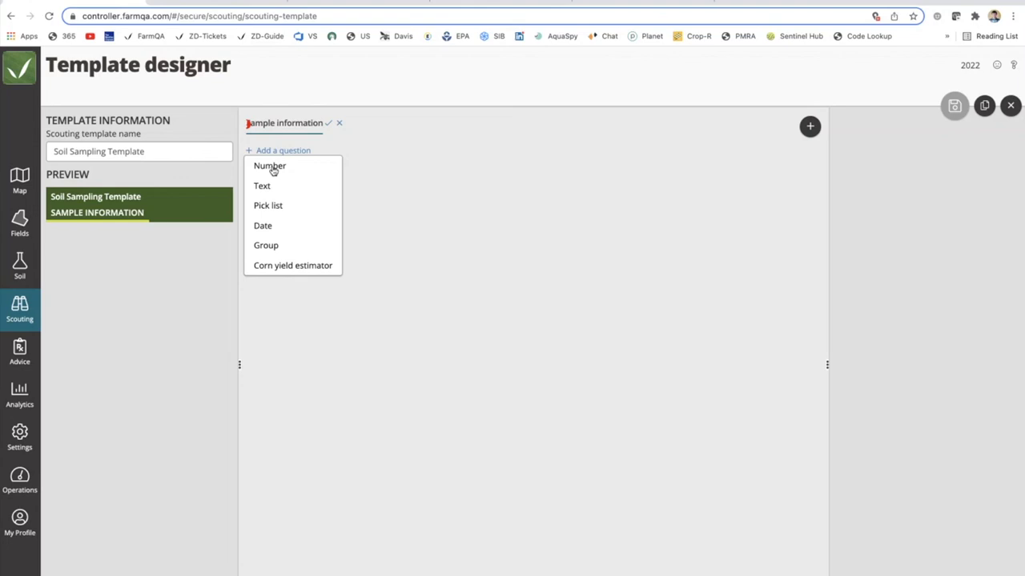
{"action": "left_click", "coordinate": [268, 206]}
{"action": "left_click", "coordinate": [876, 152]}
{"action": "type", "text": "S"}
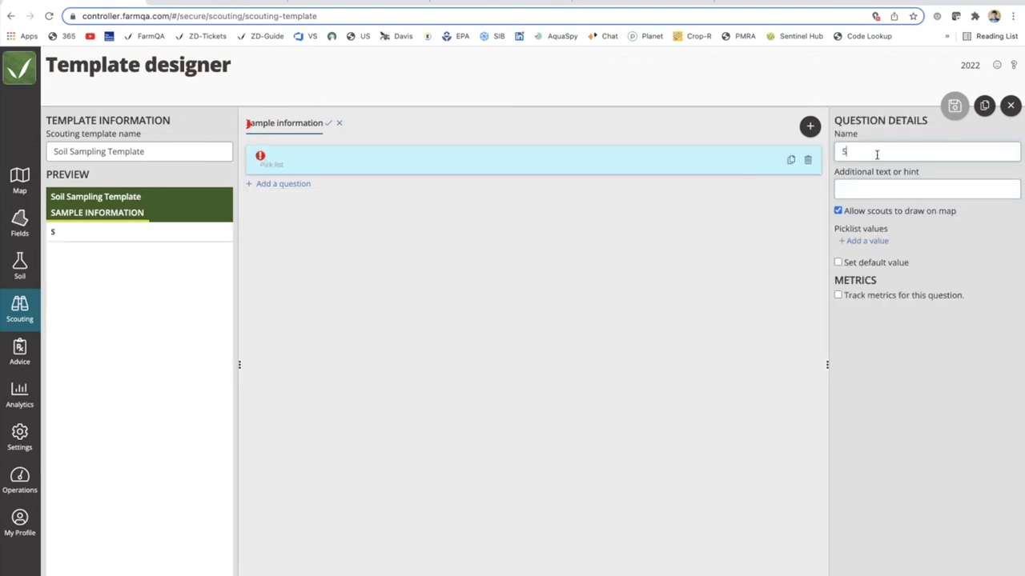
{"action": "type", "text": "ample depth"}
{"action": "left_click", "coordinate": [864, 240]}
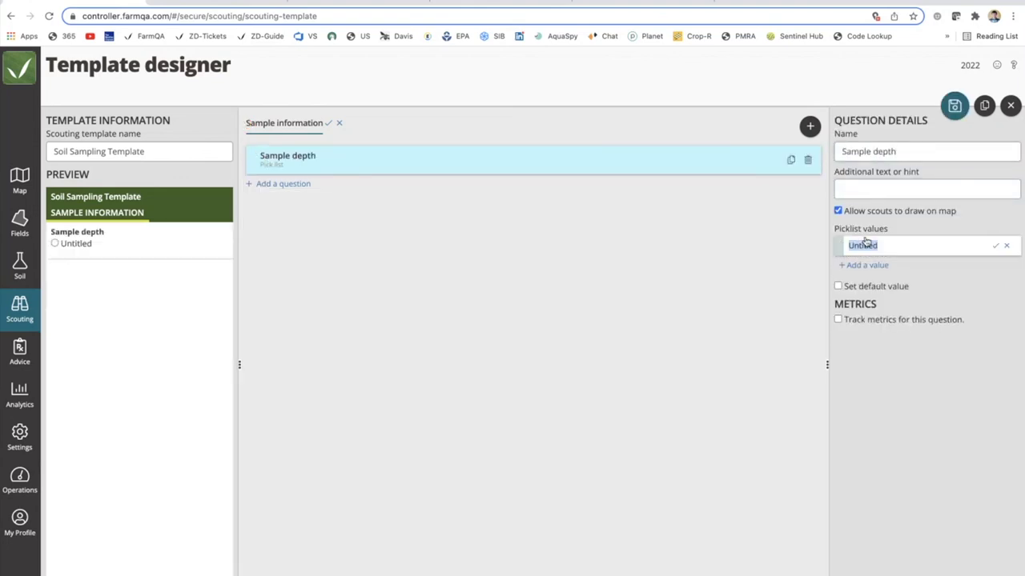
{"action": "type", "text": "0-6"}
{"action": "key", "text": "Return"}
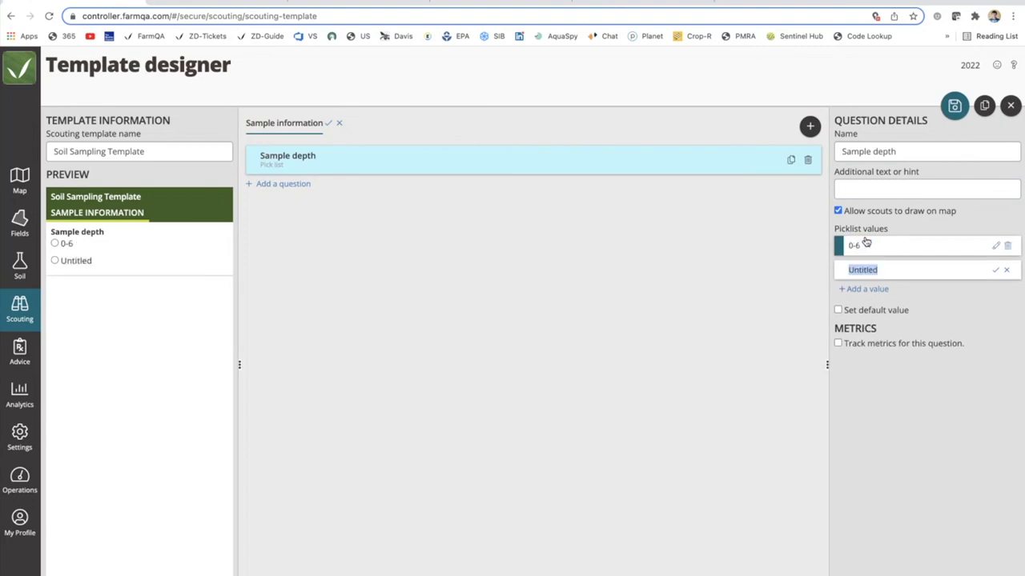
{"action": "type", "text": "6-24"}
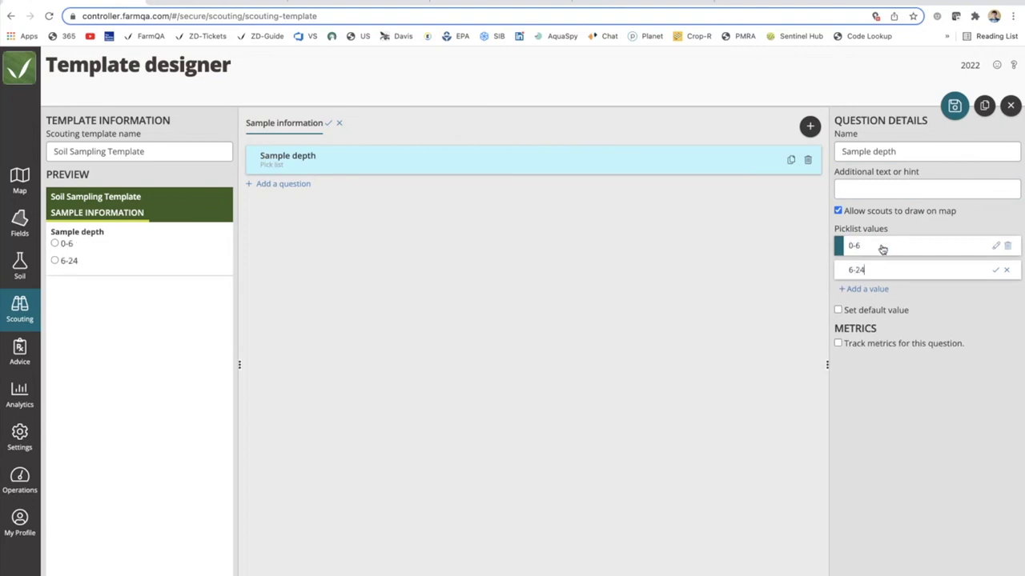
{"action": "key", "text": "Return"}
{"action": "key", "text": "Escape"}
- Add a number question named "Soil moisture %" below Sample depth, confirm the section name and save the Soil Sampling Template
{"action": "left_click", "coordinate": [298, 184]}
{"action": "left_click", "coordinate": [275, 199]}
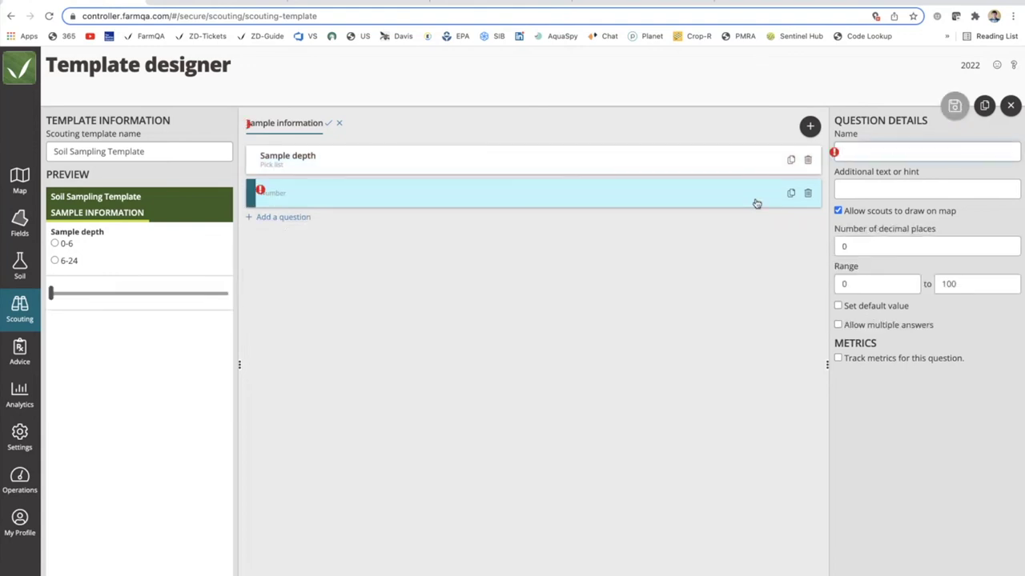
{"action": "type", "text": "Soil moisture "}
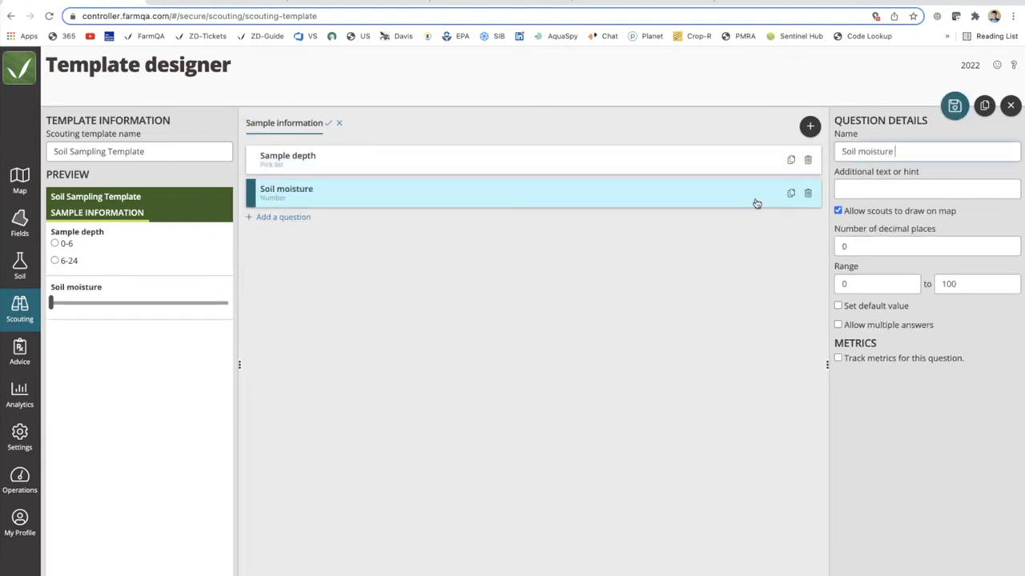
{"action": "type", "text": "%"}
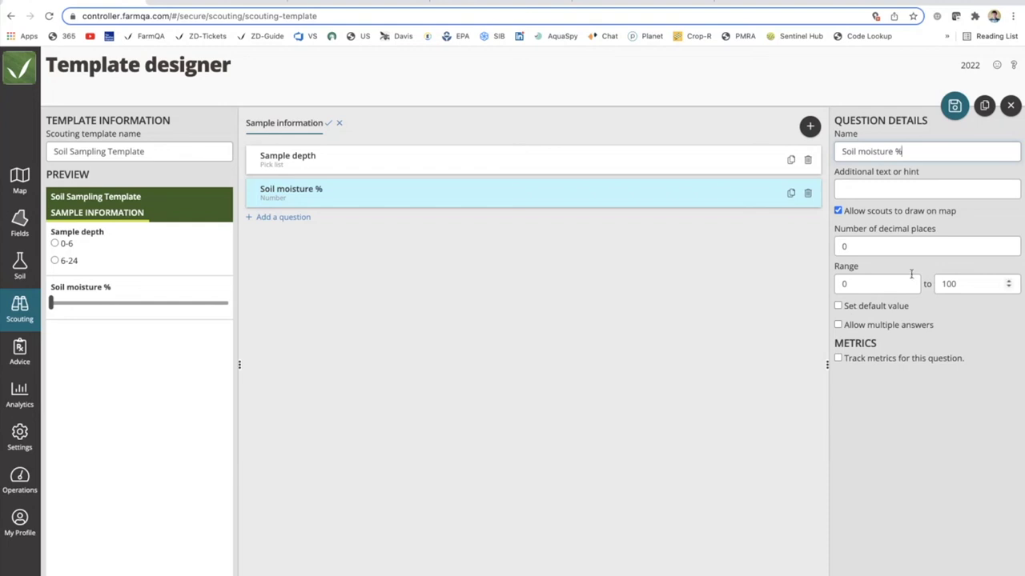
{"action": "left_click", "coordinate": [328, 124]}
{"action": "left_click", "coordinate": [955, 107]}
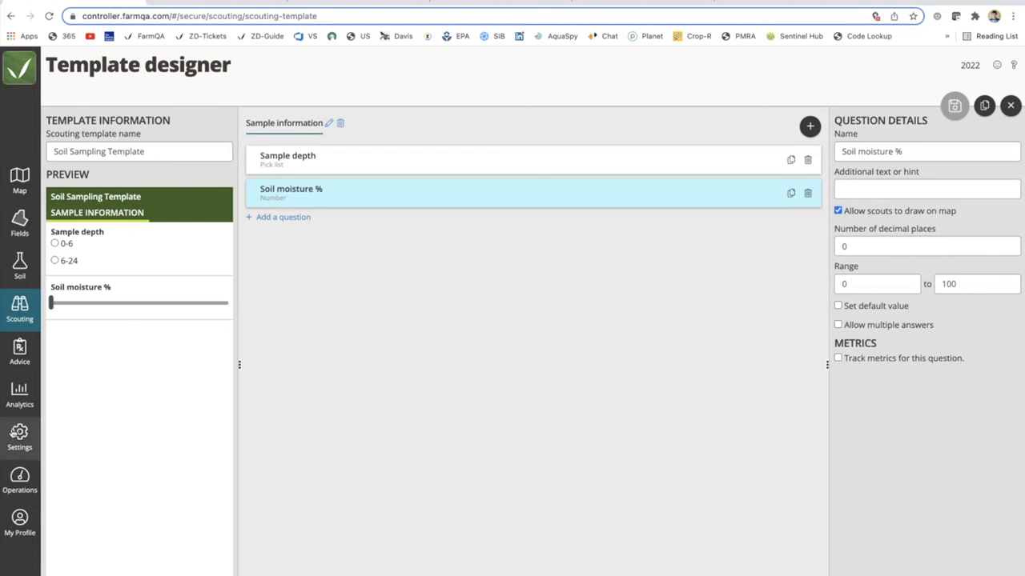
- Open the organization settings for Munson Acres and examine the scouting option for merging reports on the same field
{"action": "left_click", "coordinate": [16, 434]}
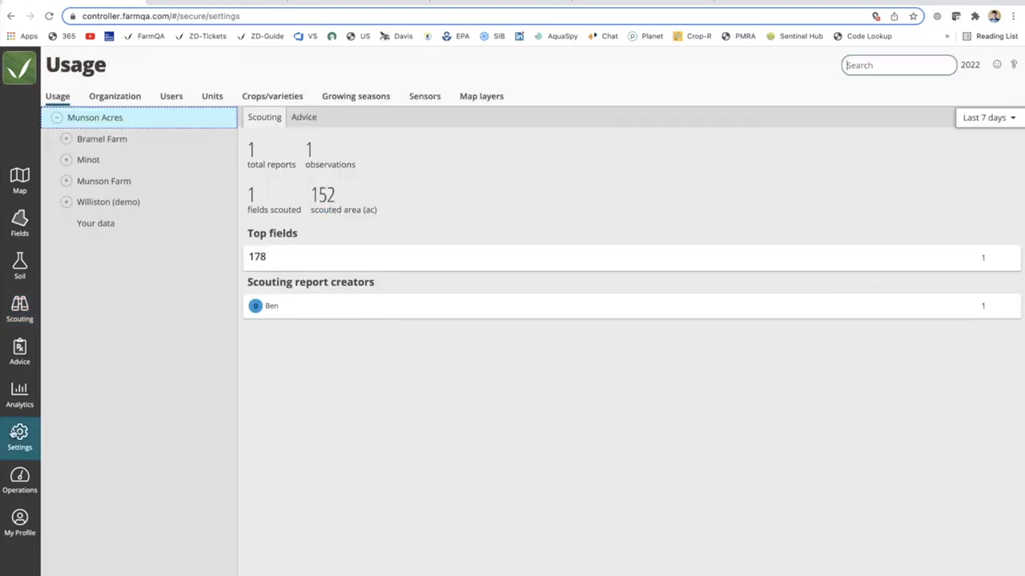
{"action": "left_click", "coordinate": [120, 97]}
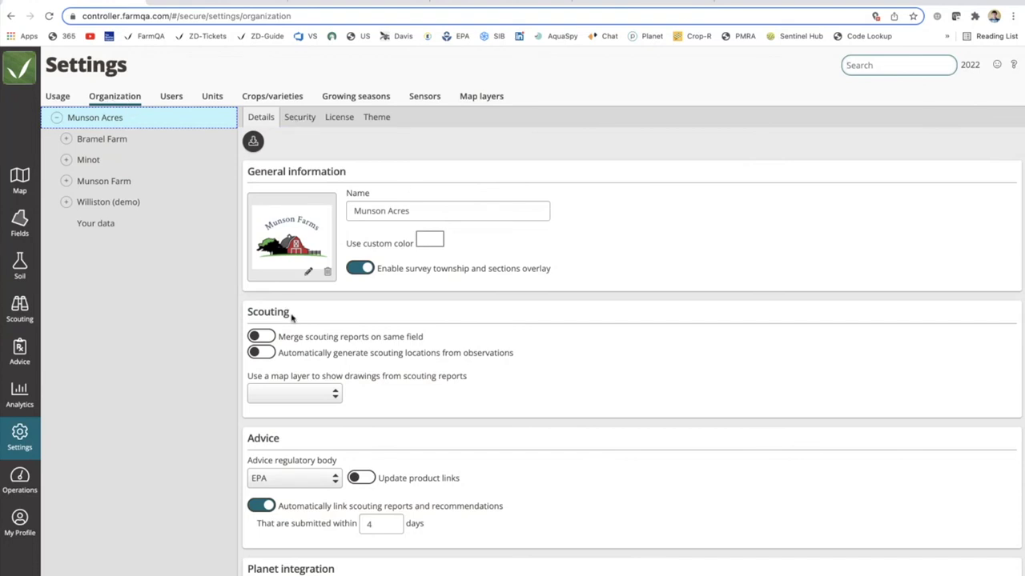
{"action": "left_click_drag", "start_coordinate": [292, 317], "coordinate": [247, 312]}
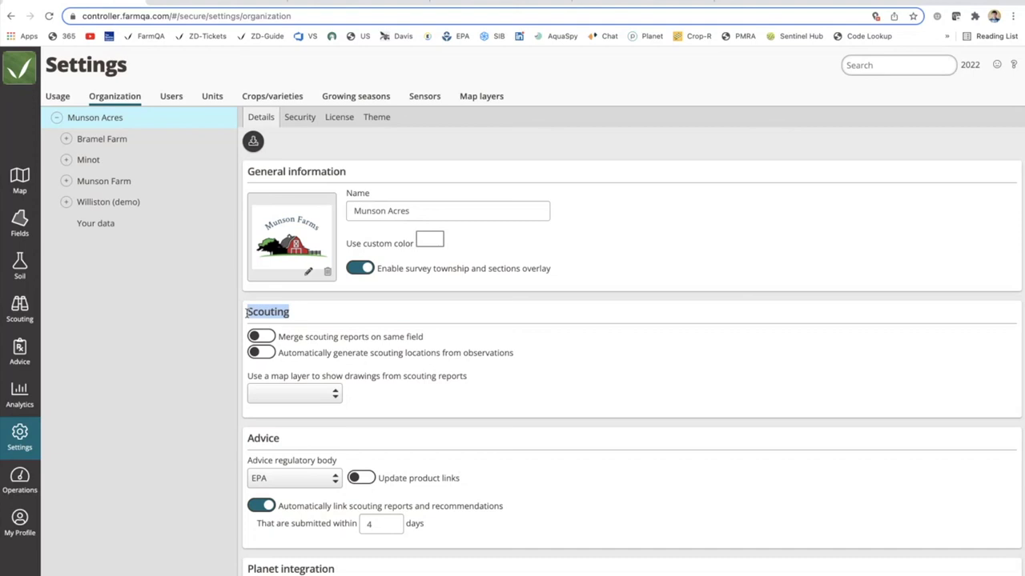
{"action": "left_click", "coordinate": [427, 337]}
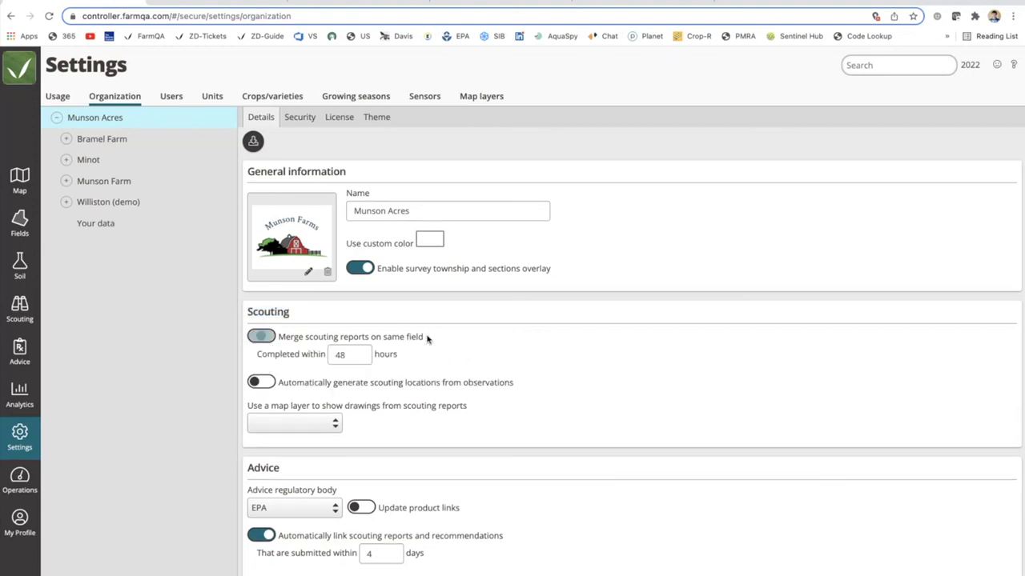
{"action": "left_click", "coordinate": [432, 337]}
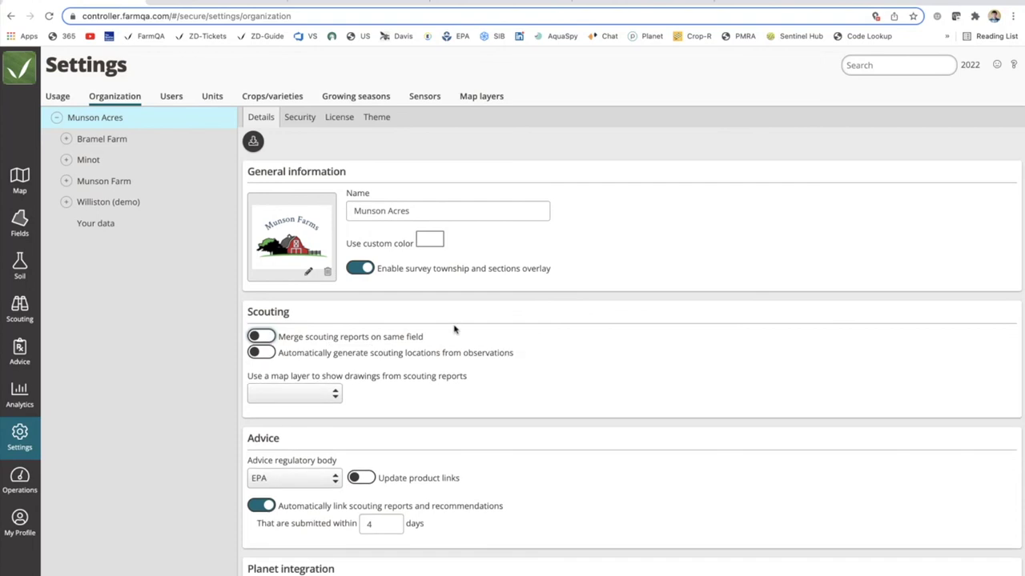
{"action": "left_click_drag", "start_coordinate": [424, 337], "coordinate": [284, 339]}
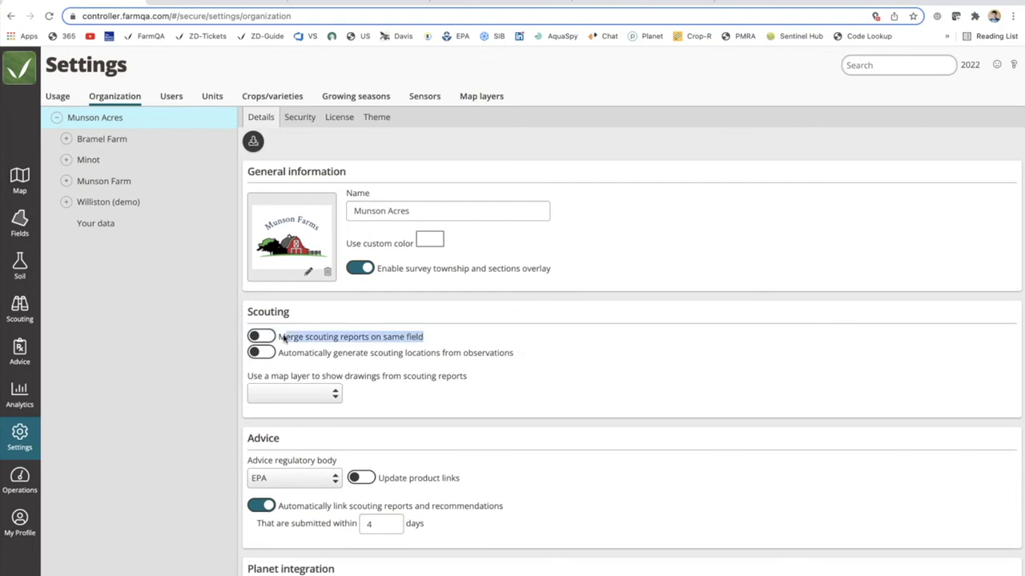
{"action": "left_click_drag", "start_coordinate": [283, 340], "coordinate": [279, 340]}
- Turn on merging of scouting reports on the same field and set the completion window to 24 hours
{"action": "left_click", "coordinate": [254, 337]}
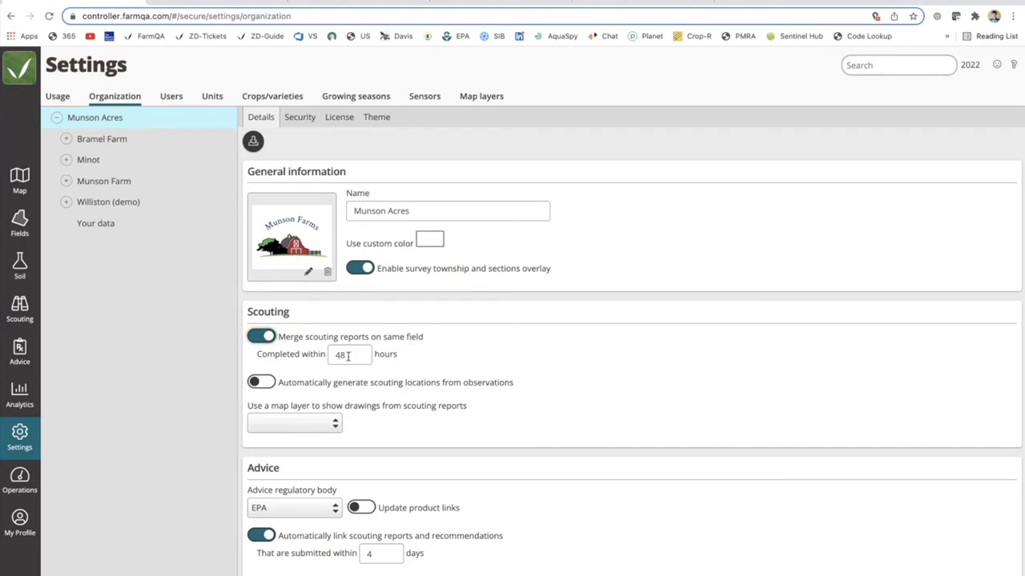
{"action": "left_click_drag", "start_coordinate": [348, 356], "coordinate": [300, 360]}
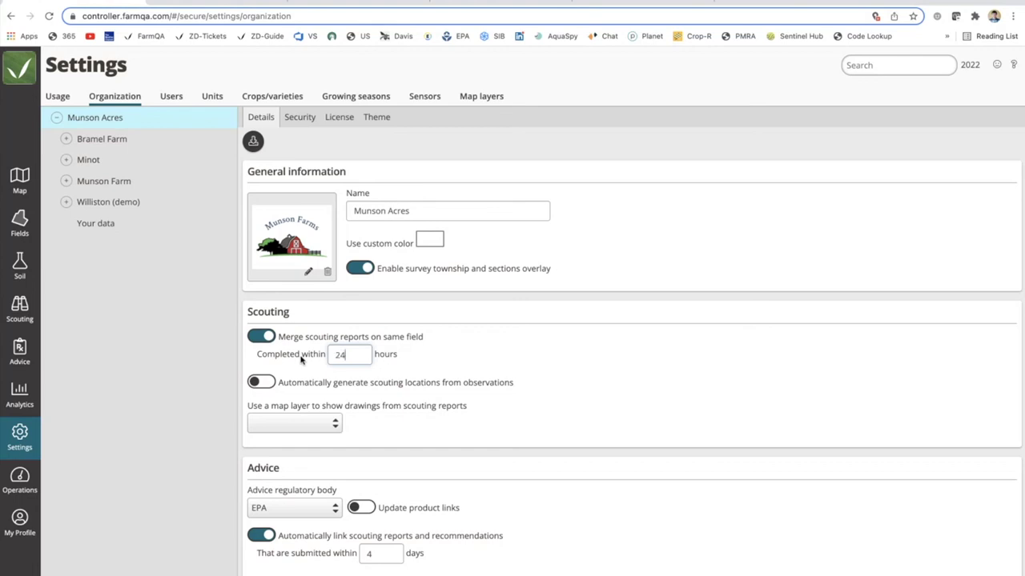
{"action": "type", "text": "24"}
{"action": "left_click", "coordinate": [472, 357]}
- Open the Conventional Corn Template from the scouting templates to view its sections, and return to the template list
{"action": "left_click", "coordinate": [19, 306]}
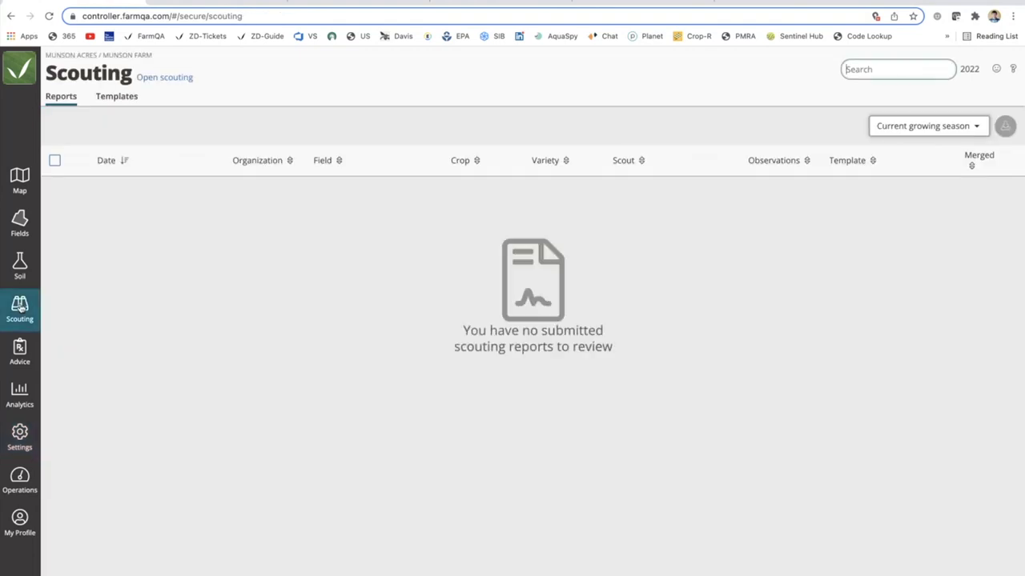
{"action": "left_click", "coordinate": [122, 98]}
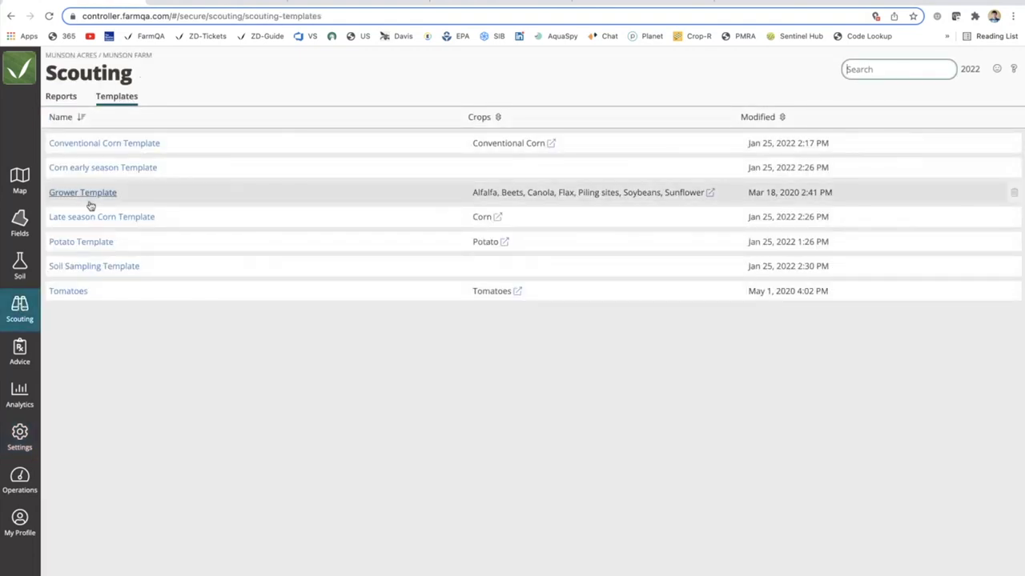
{"action": "left_click", "coordinate": [91, 144]}
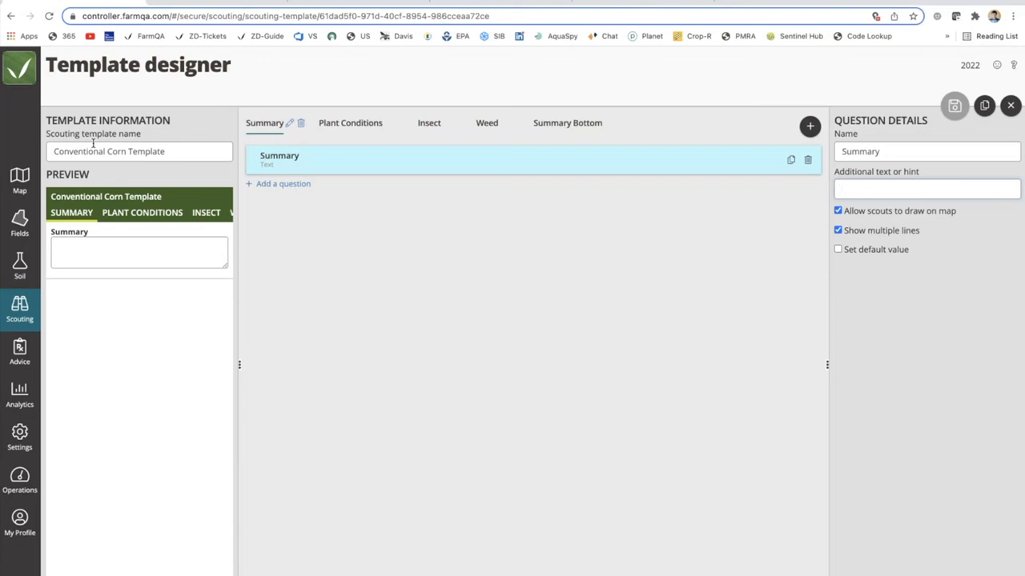
{"action": "left_click", "coordinate": [20, 309]}
{"action": "left_click", "coordinate": [118, 101]}
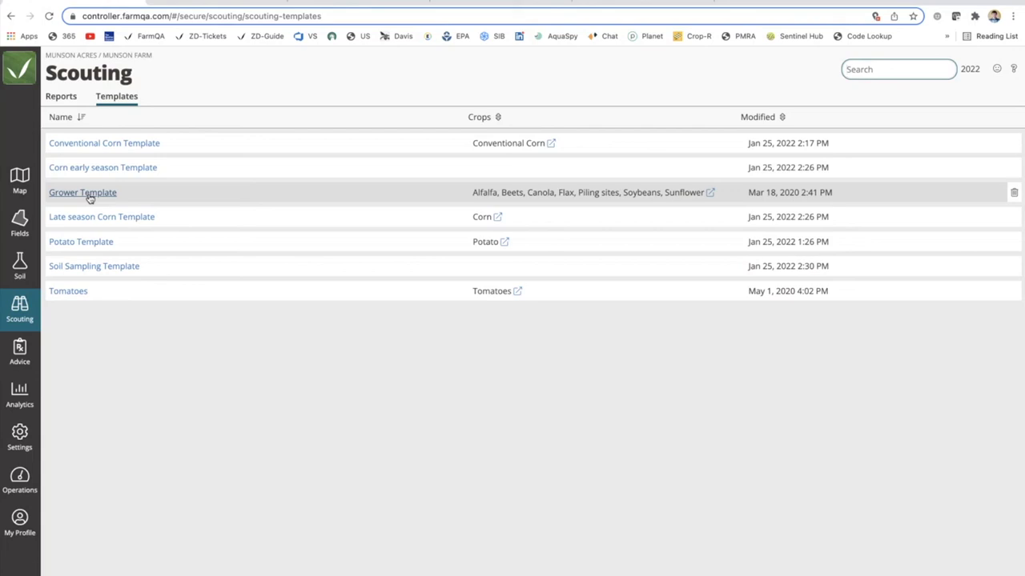
- Open the Potato Template to view its questions, leave it and show the Munson Farm map
{"action": "left_click", "coordinate": [78, 243]}
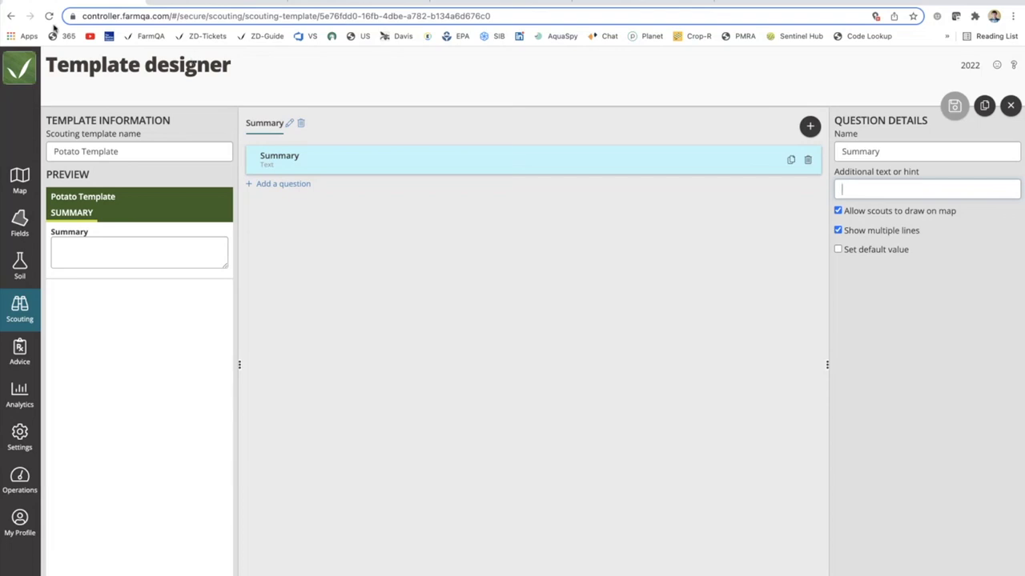
{"action": "left_click", "coordinate": [20, 309]}
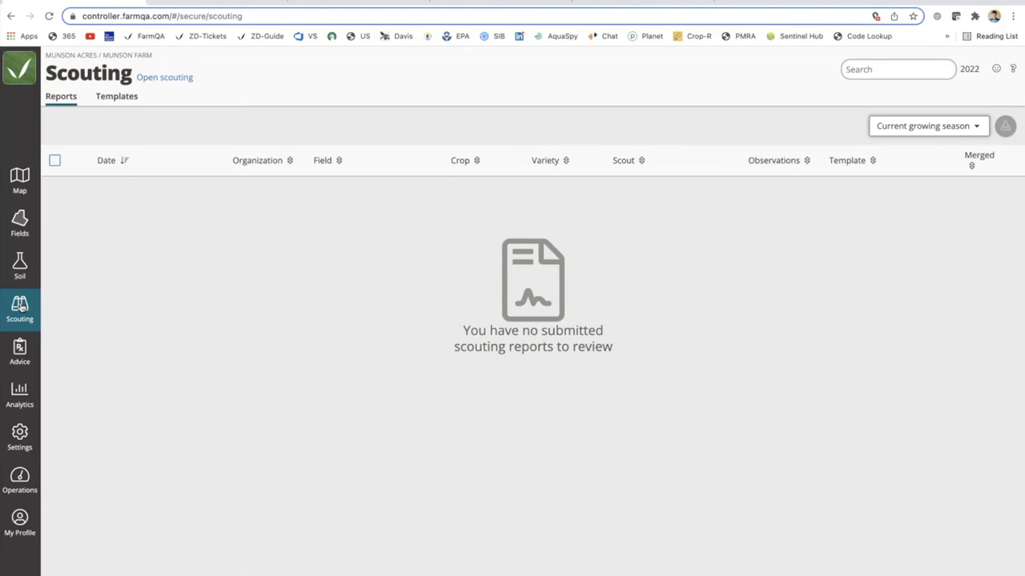
{"action": "left_click", "coordinate": [17, 181]}
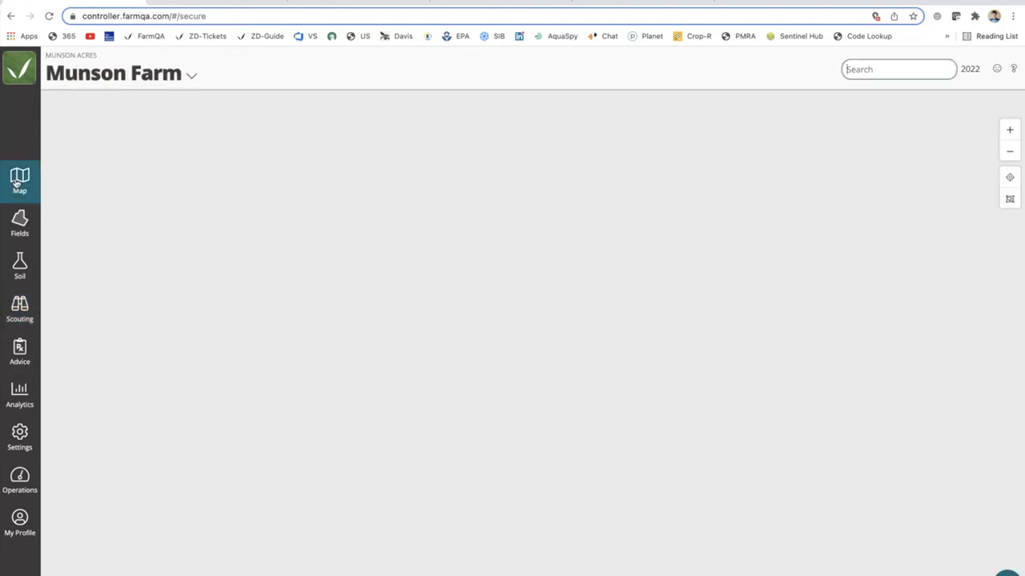